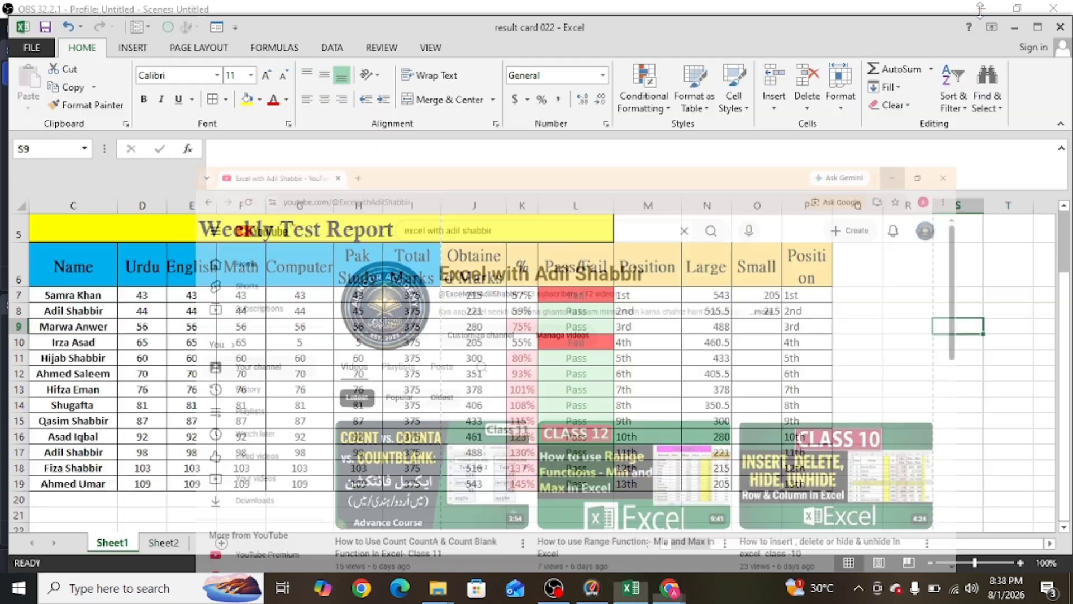
Clear the open windows from the desktop, start Excel 2013 with a blank workbook and maximize its window
{"action": "left_click", "coordinate": [1017, 27]}
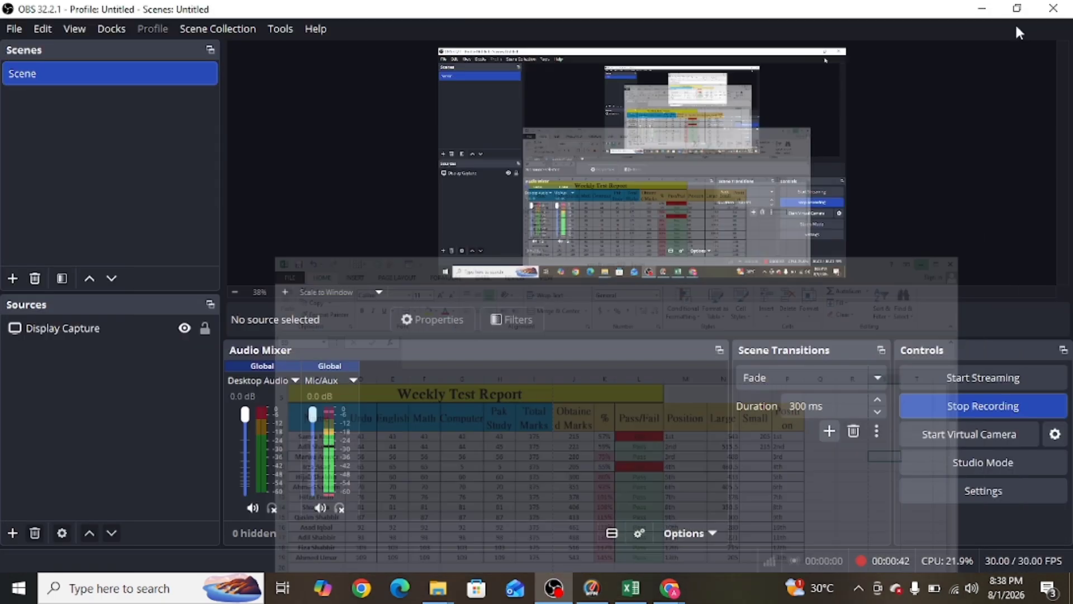
{"action": "left_click", "coordinate": [982, 8]}
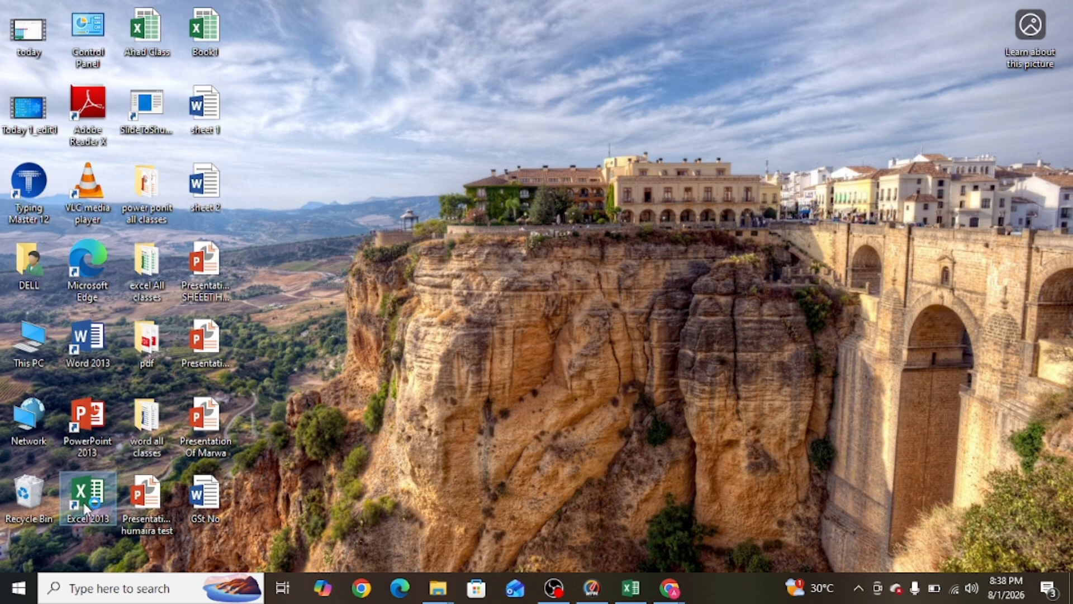
{"action": "double_click", "coordinate": [83, 502]}
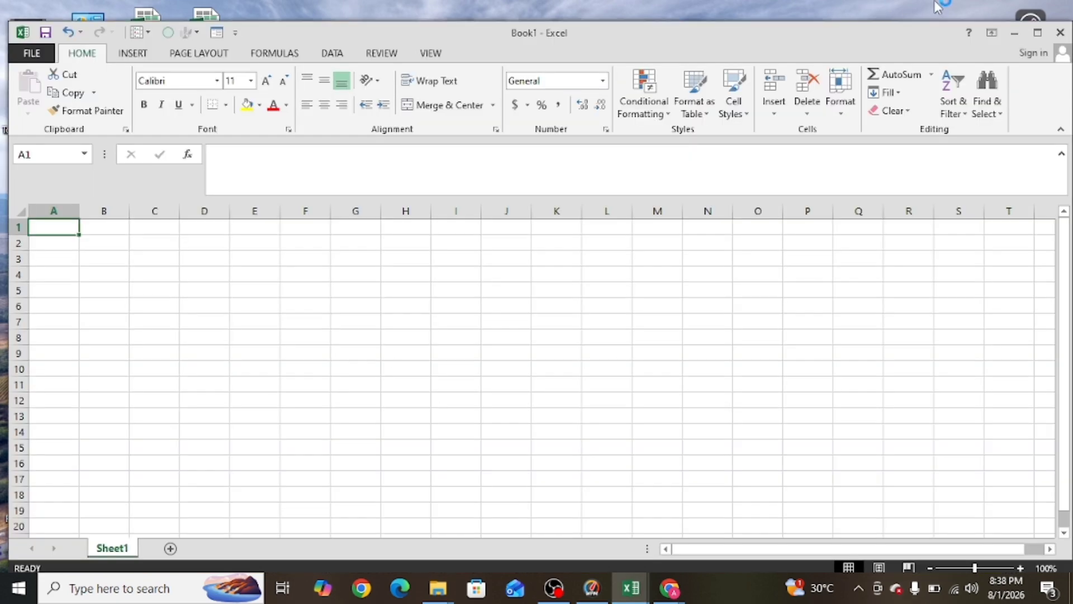
{"action": "left_click", "coordinate": [1038, 32]}
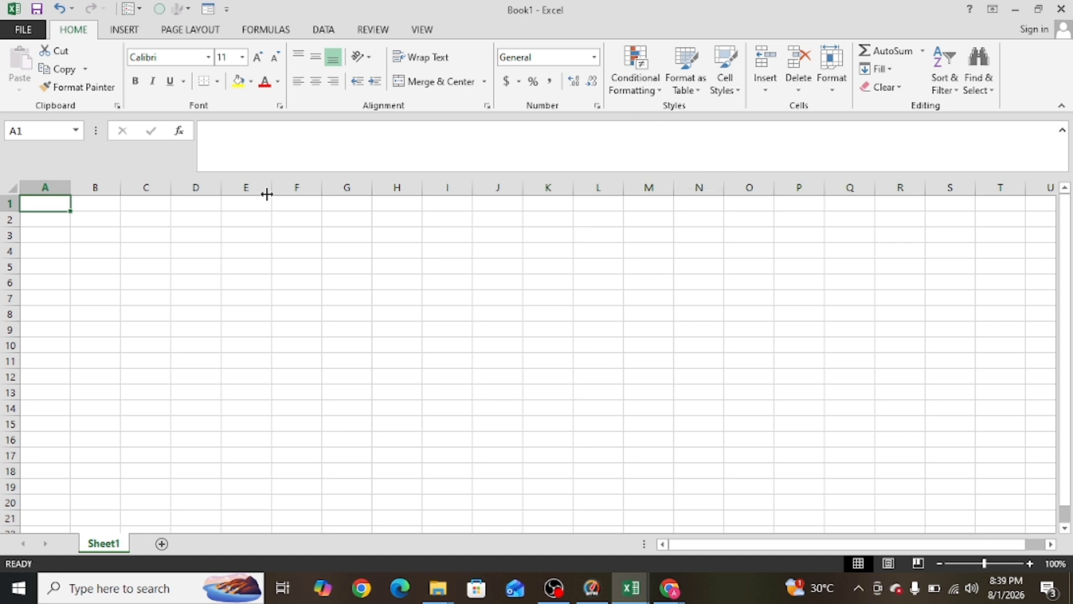
Enter the column headings S.No, Product List and Price in cells A2 to C2
{"action": "left_click", "coordinate": [65, 225]}
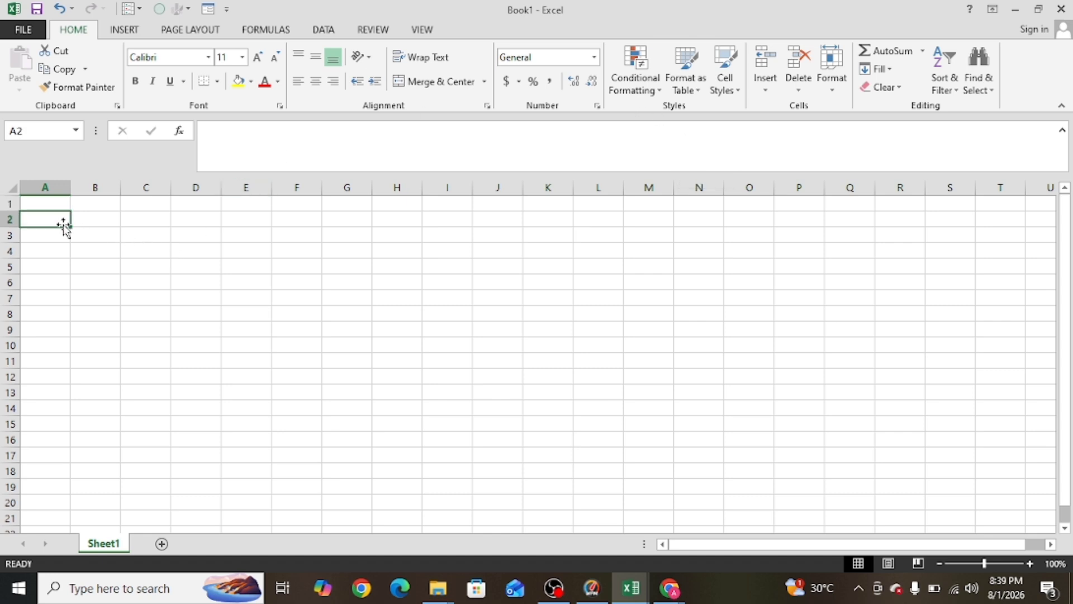
{"action": "type", "text": "S"}
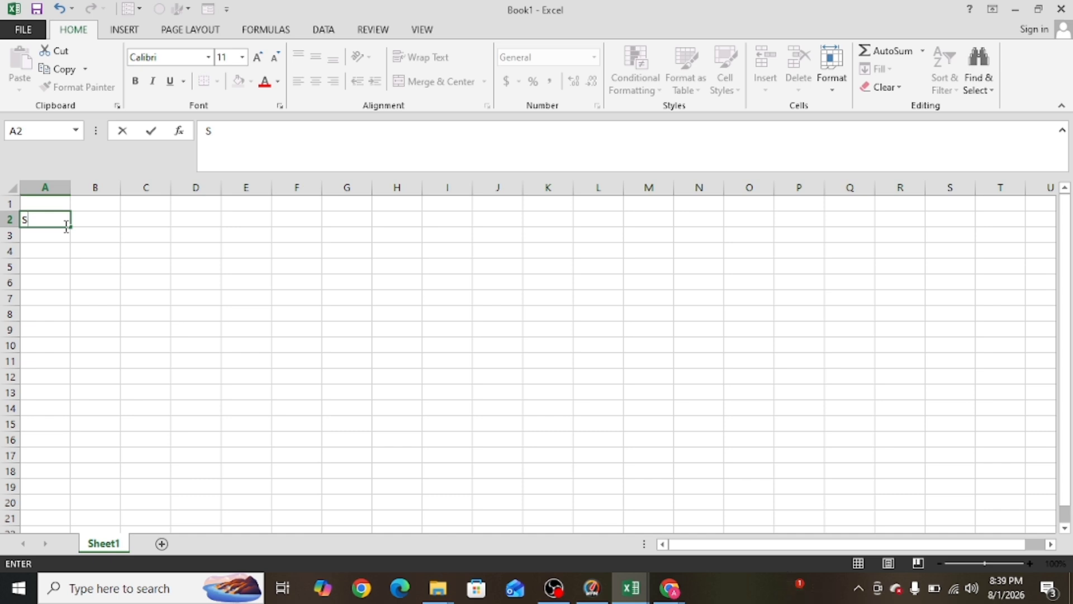
{"action": "type", "text": ".No"}
{"action": "key", "text": "Tab"}
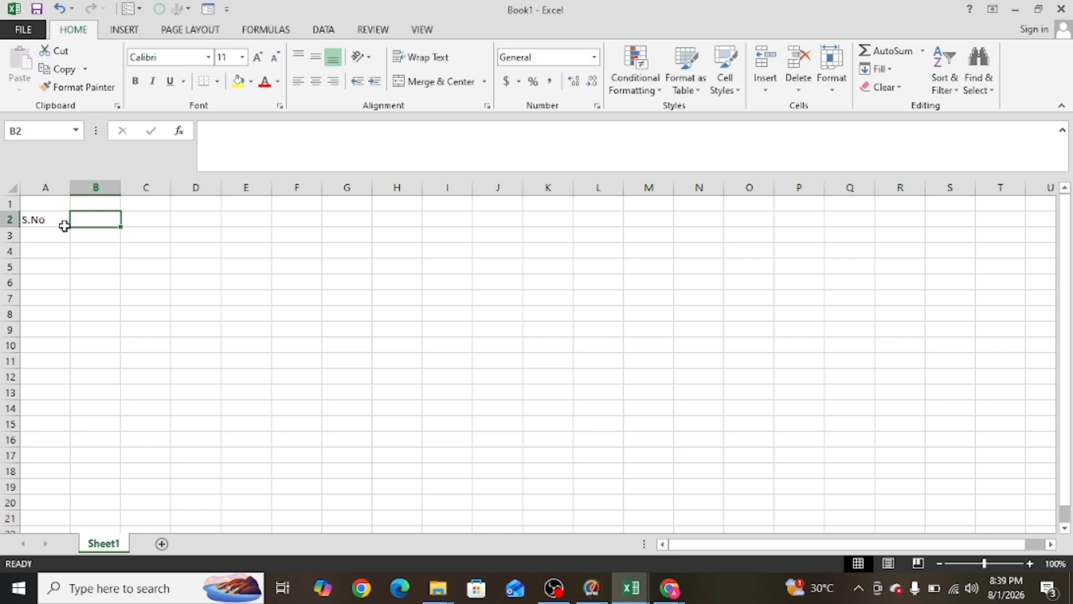
{"action": "type", "text": "P"}
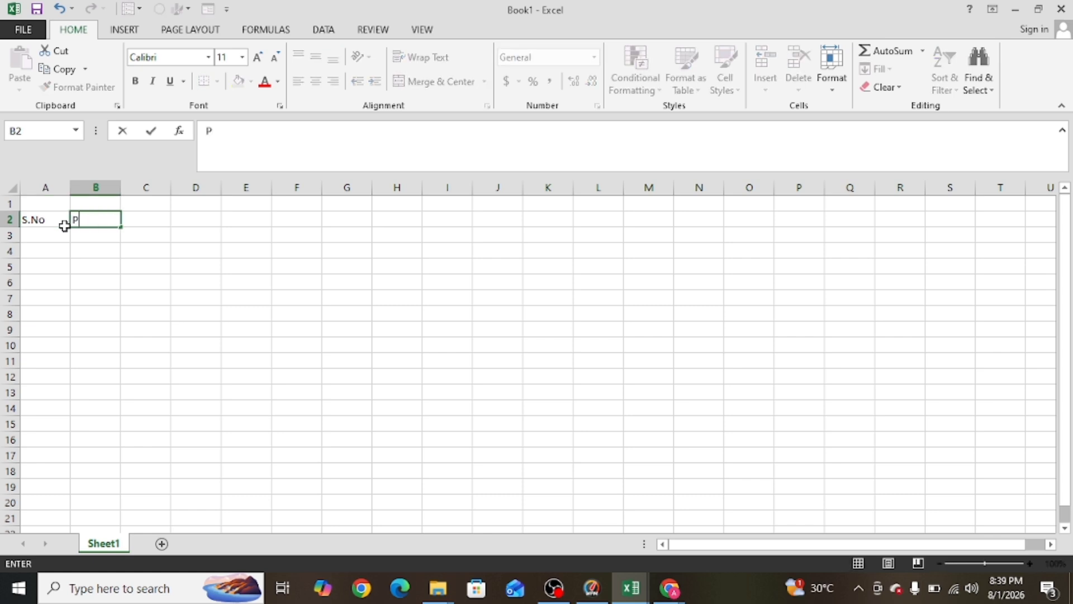
{"action": "type", "text": "roduct List"}
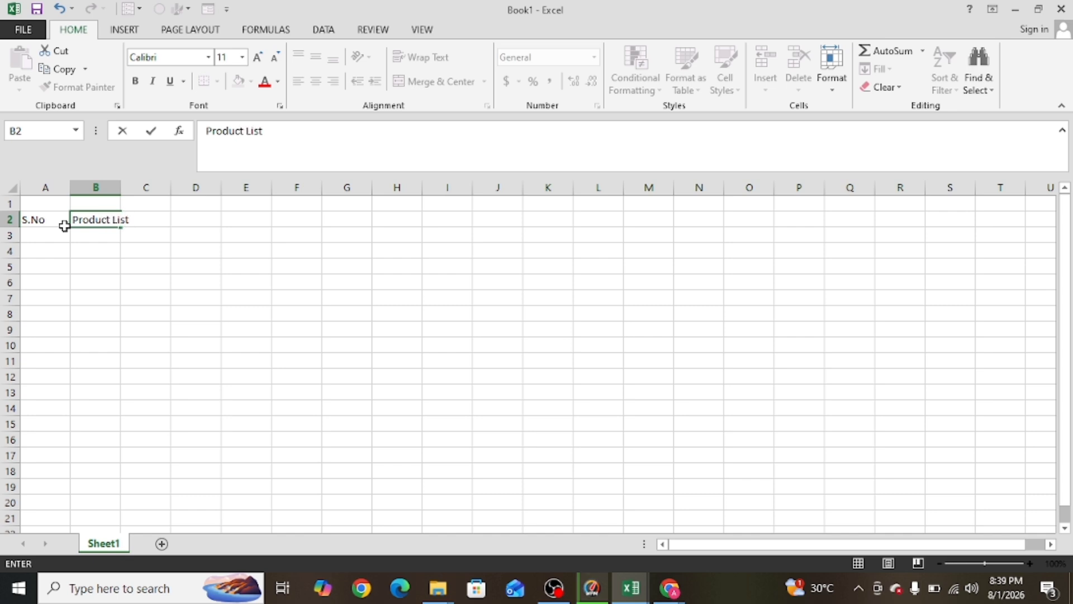
{"action": "key", "text": "Tab"}
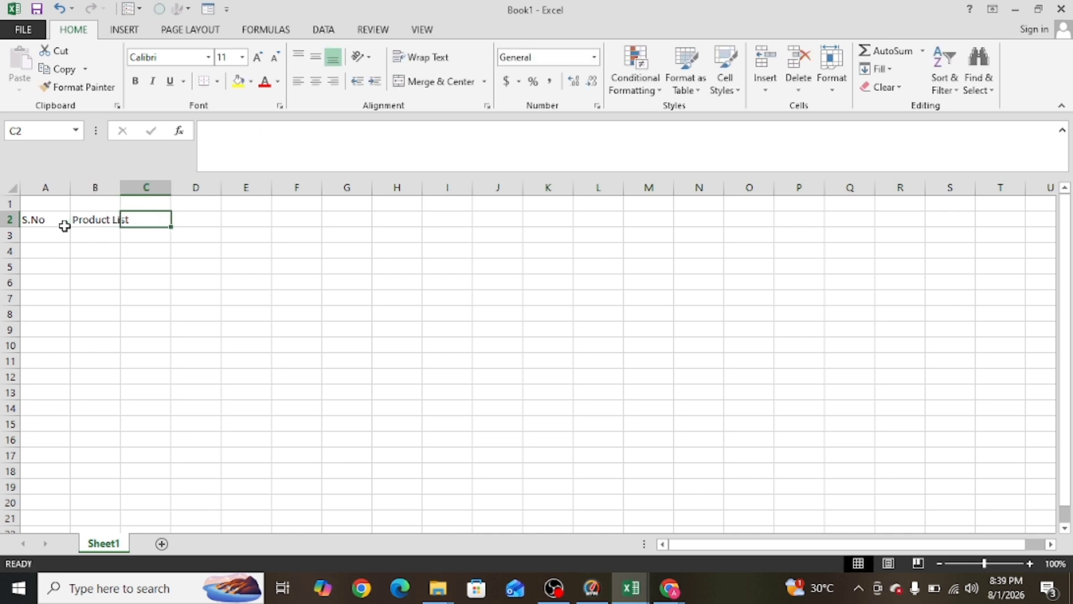
{"action": "type", "text": "Price"}
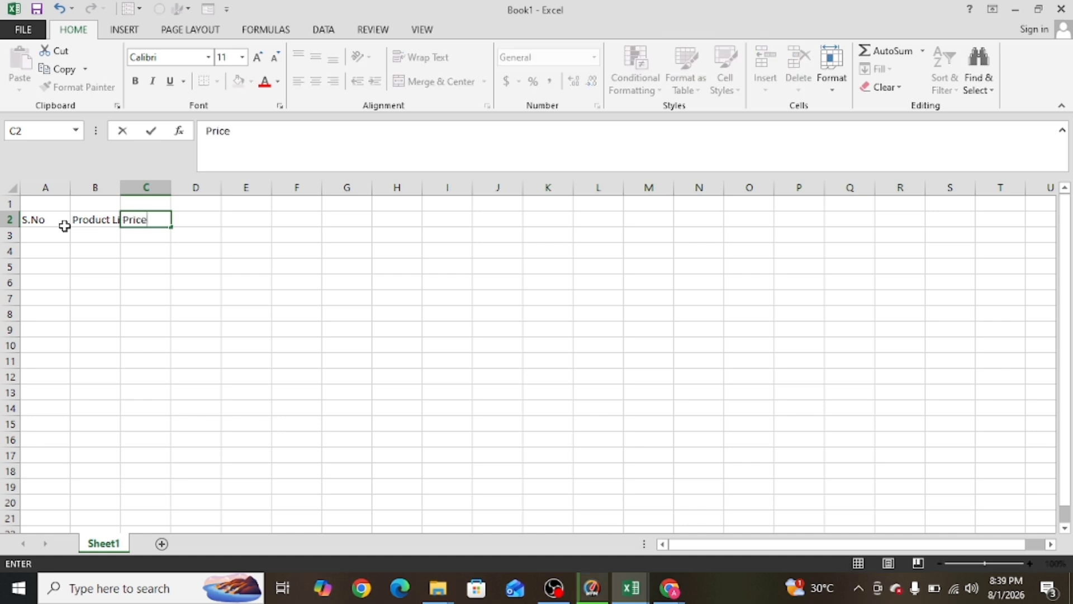
{"action": "left_click", "coordinate": [193, 270]}
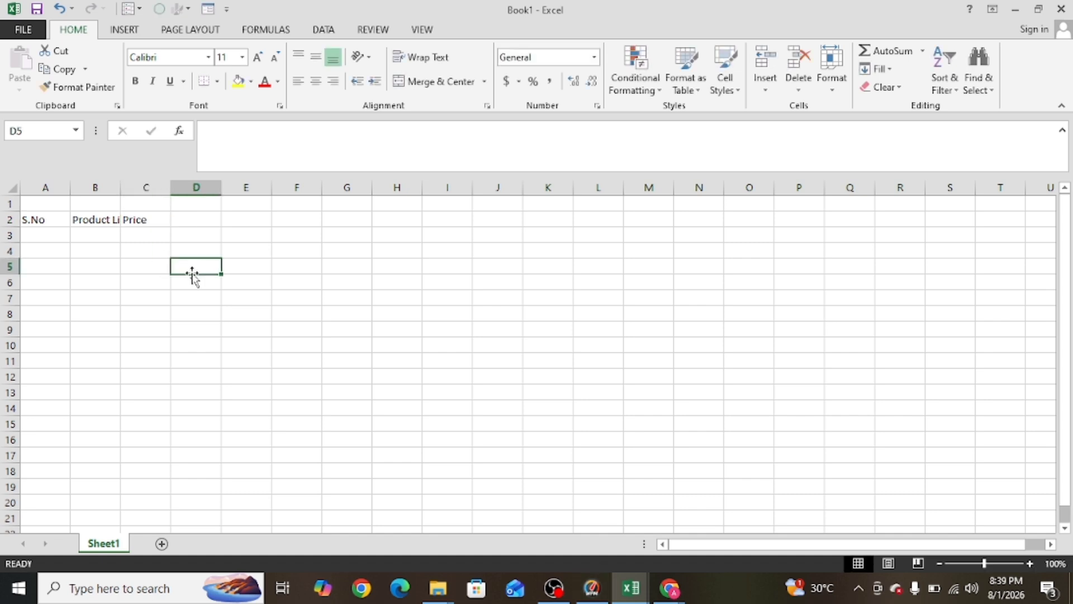
Add the heading Head No in D2 and widen columns B and C slightly
{"action": "left_click_drag", "start_coordinate": [171, 187], "coordinate": [179, 187]}
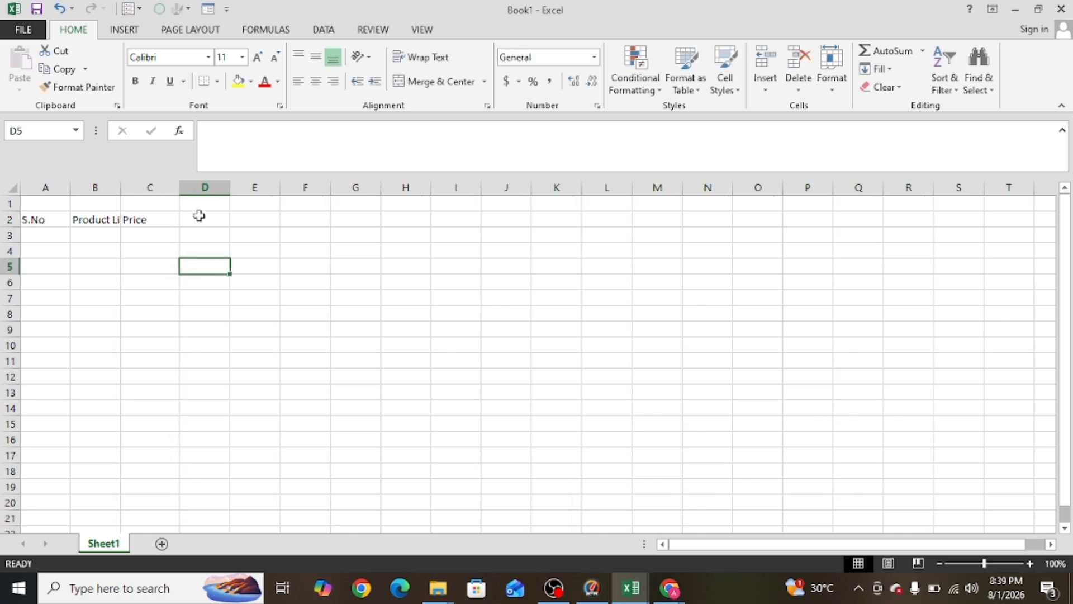
{"action": "left_click", "coordinate": [202, 218]}
{"action": "type", "text": "H"}
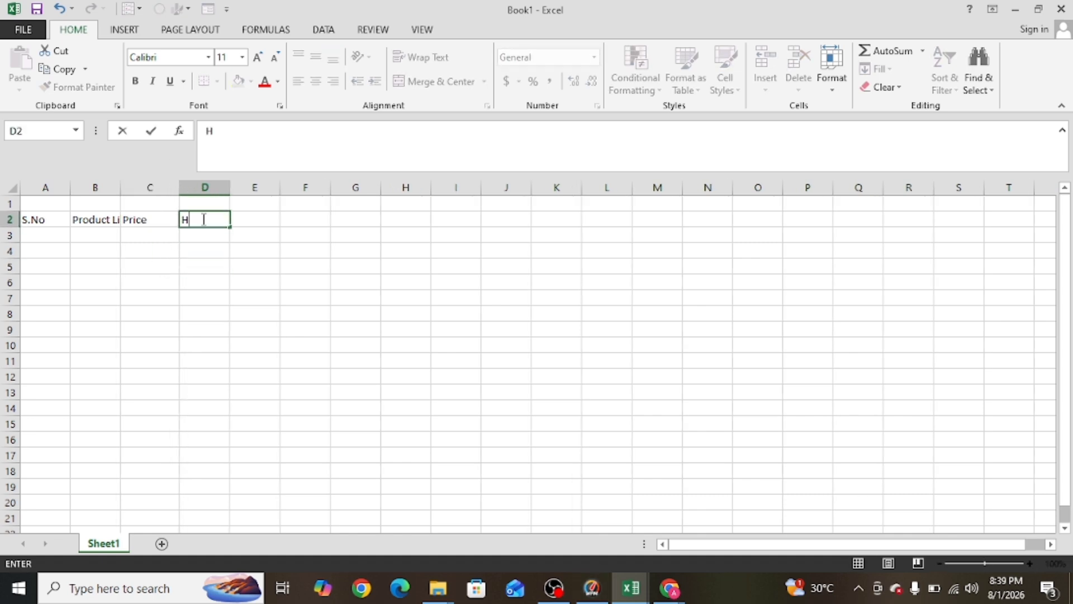
{"action": "type", "text": "ead No"}
{"action": "left_click", "coordinate": [282, 258]}
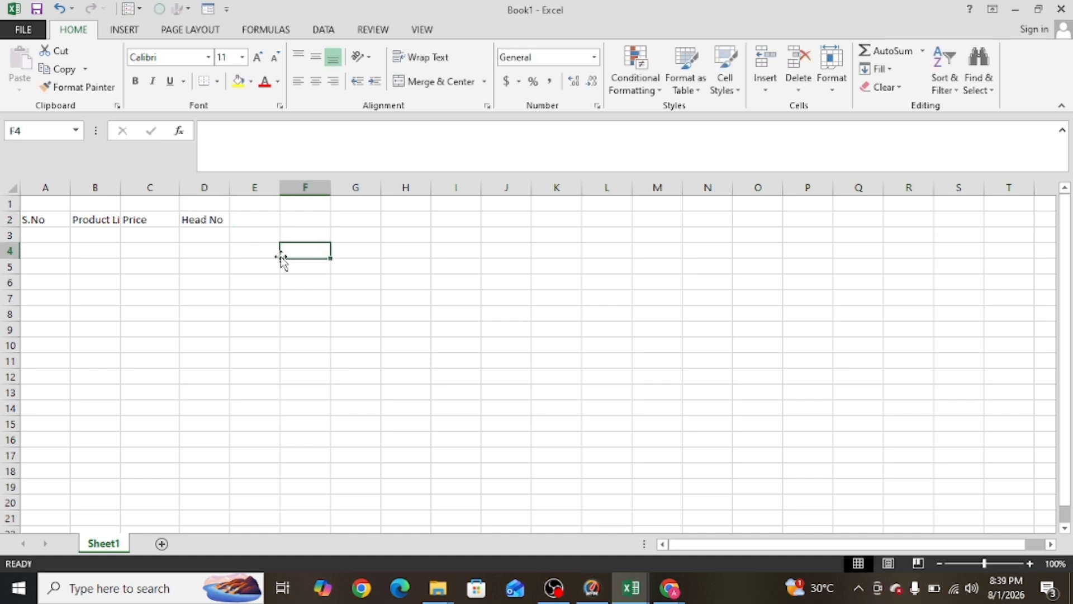
{"action": "left_click_drag", "start_coordinate": [121, 190], "coordinate": [133, 195]}
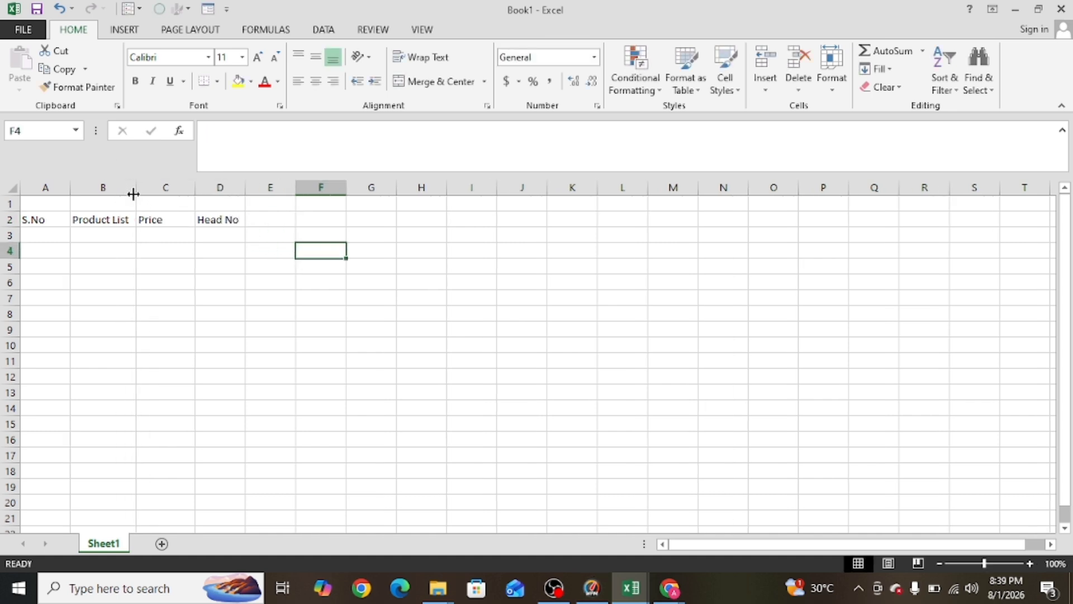
Format the headings in A2:D2 with yellow fill, bold and a font two sizes larger, and widen columns B and D to fit
{"action": "left_click", "coordinate": [44, 222]}
{"action": "left_click_drag", "start_coordinate": [44, 222], "coordinate": [220, 218]}
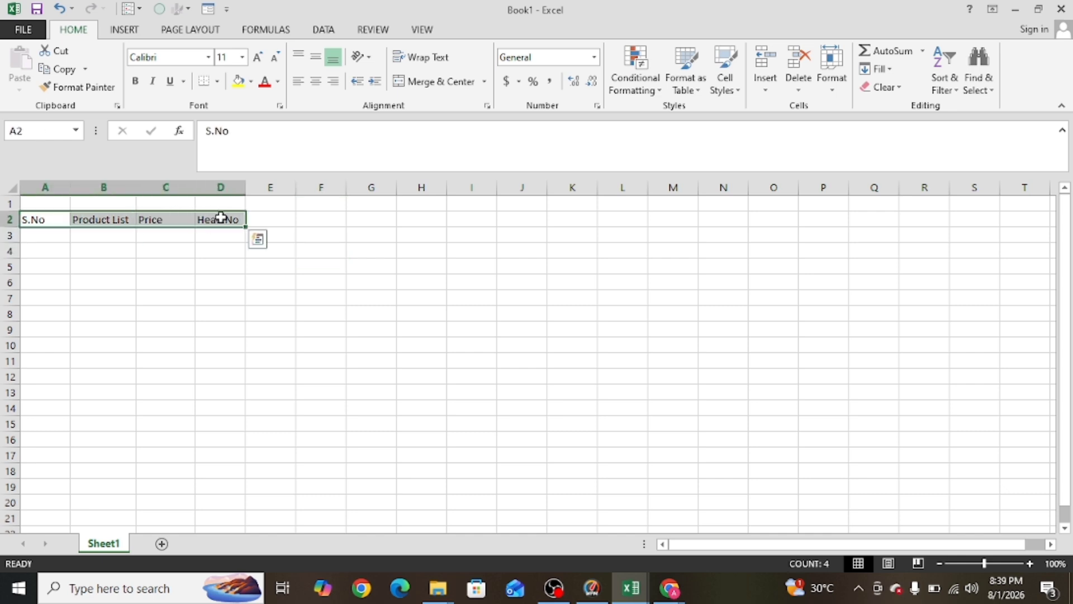
{"action": "left_click", "coordinate": [238, 82]}
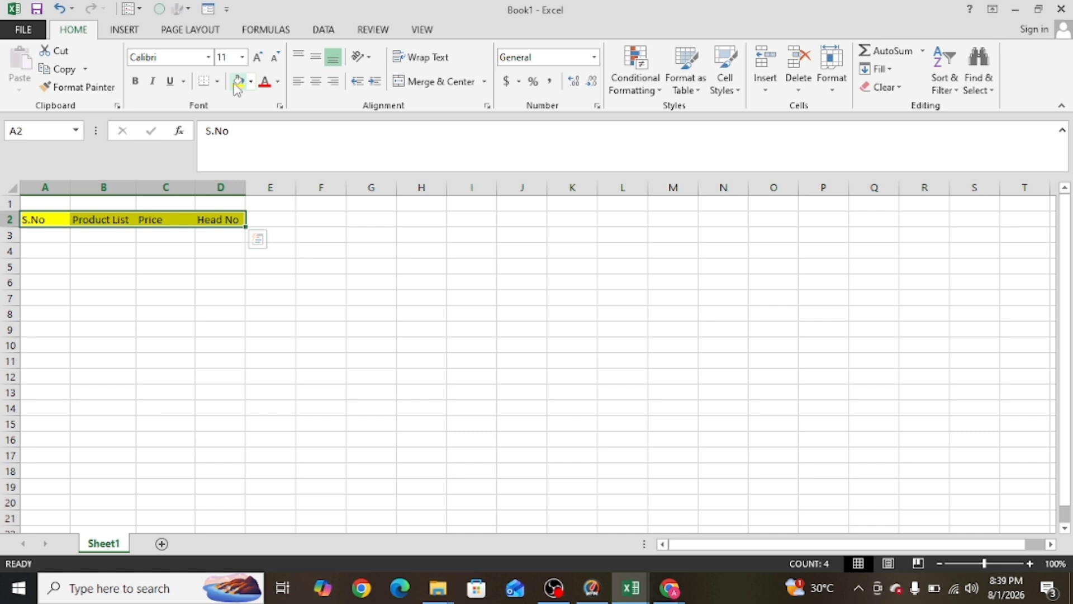
{"action": "left_click", "coordinate": [135, 81]}
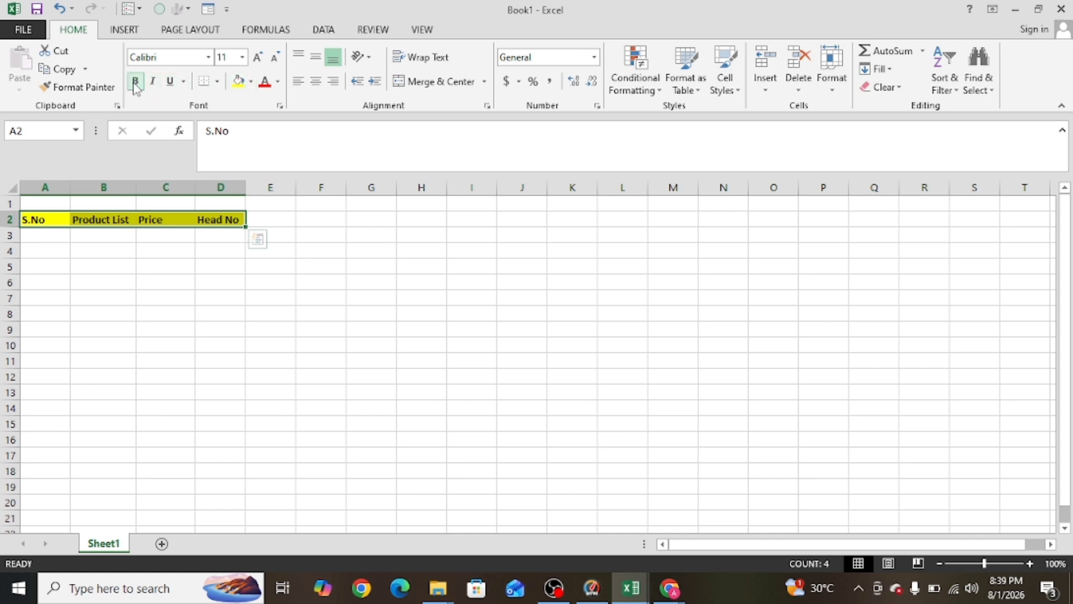
{"action": "left_click", "coordinate": [258, 58]}
{"action": "left_click", "coordinate": [258, 58]}
{"action": "left_click", "coordinate": [342, 269]}
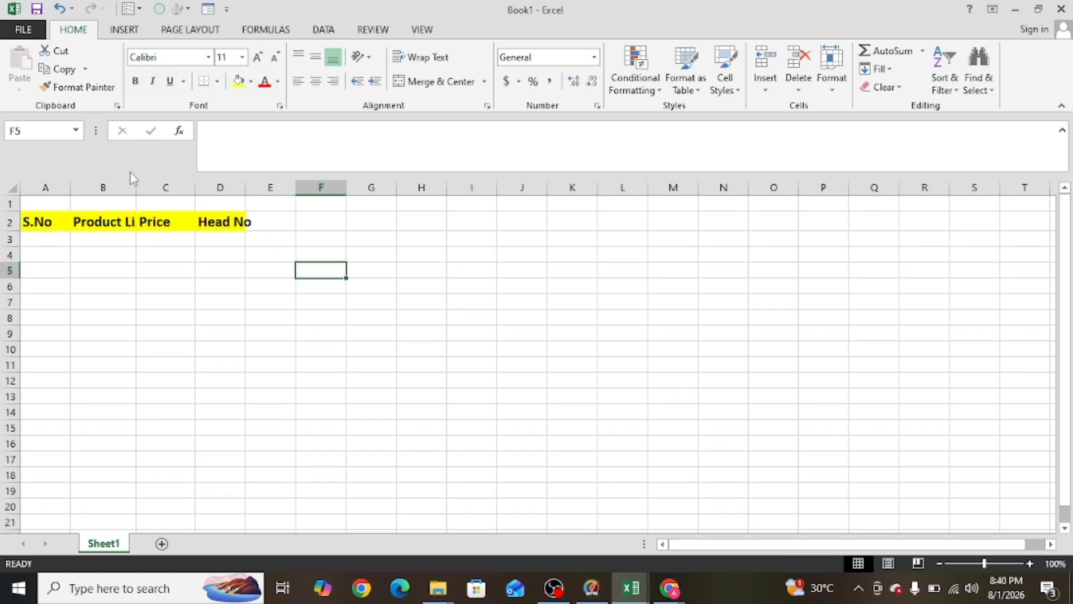
{"action": "left_click_drag", "start_coordinate": [136, 187], "coordinate": [157, 186]}
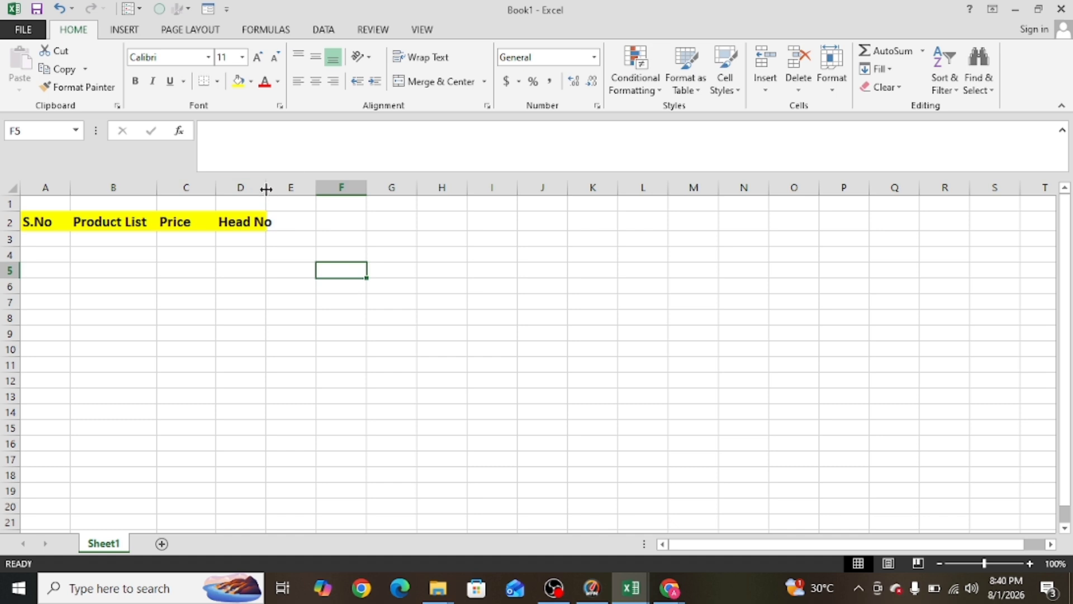
{"action": "left_click_drag", "start_coordinate": [266, 190], "coordinate": [299, 194]}
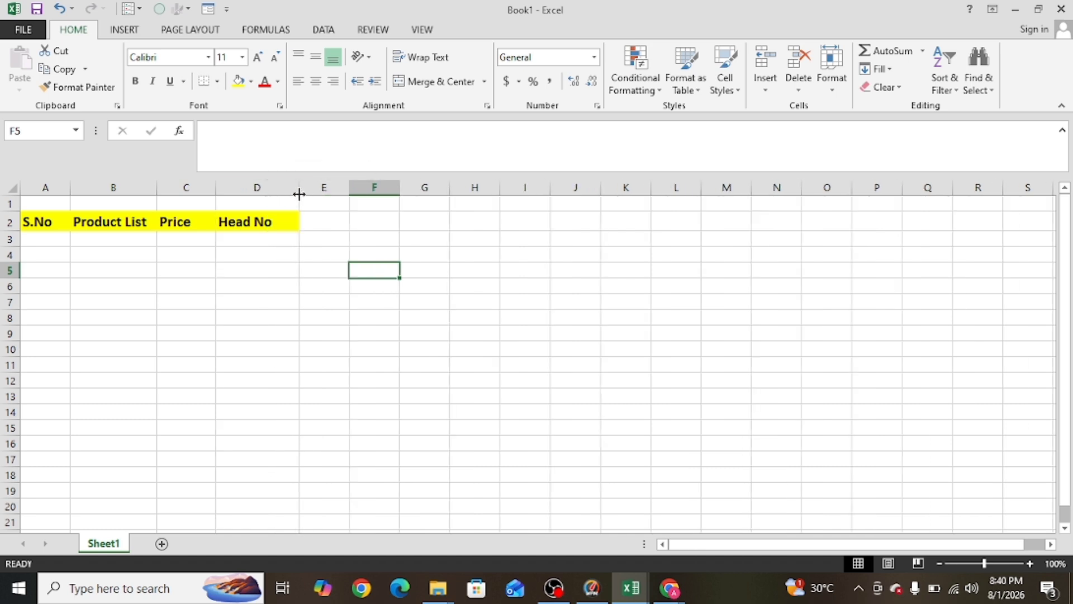
Number the rows under S.No from 1 to 10 in A3:A12 by filling the series from 1 and 2
{"action": "left_click", "coordinate": [51, 240]}
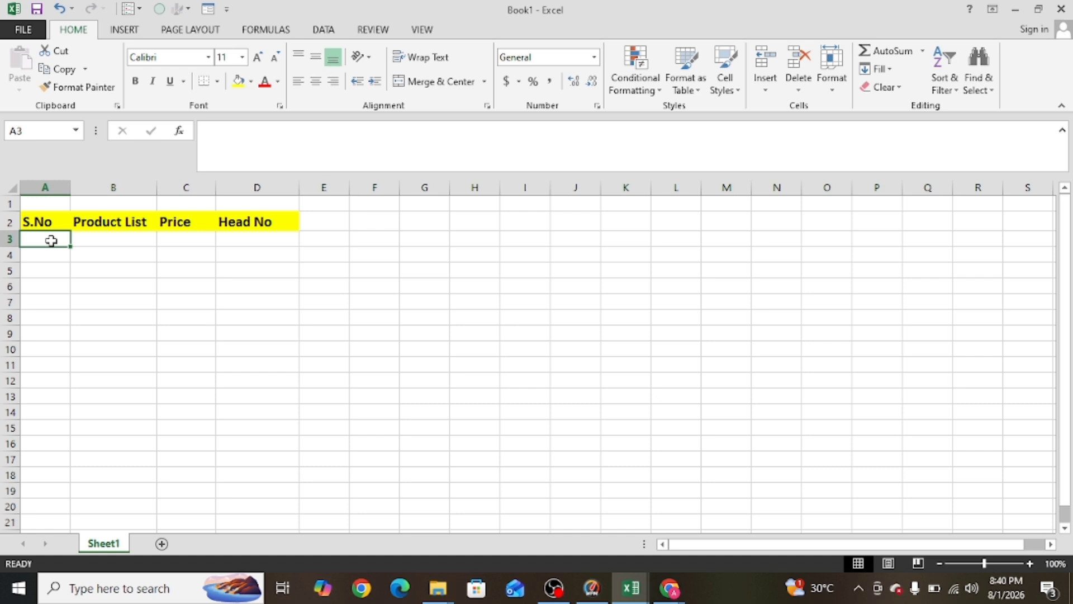
{"action": "type", "text": "1"}
{"action": "left_click", "coordinate": [46, 253]}
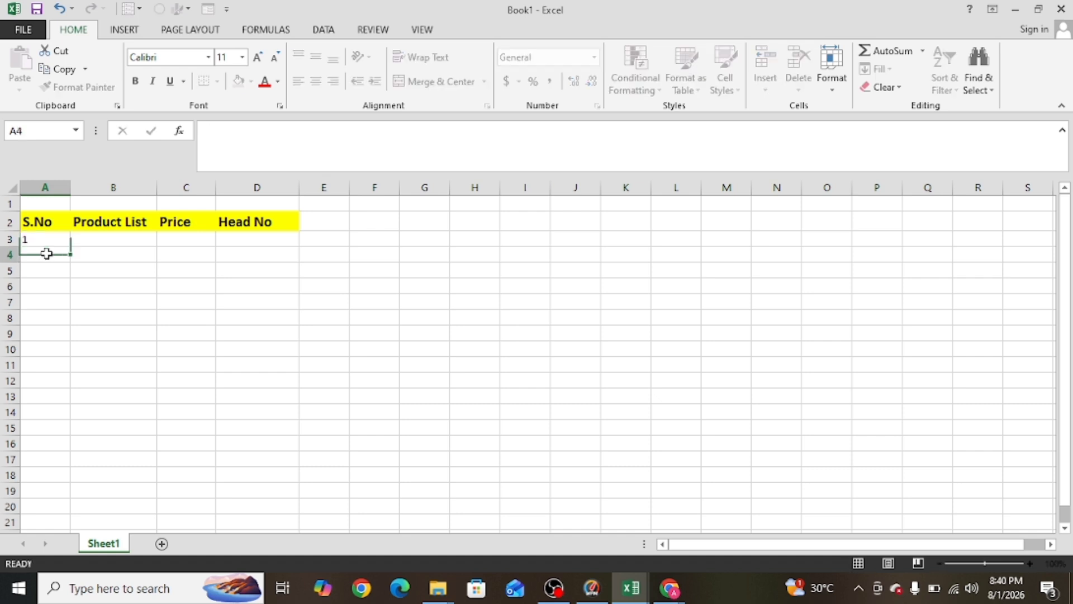
{"action": "type", "text": "2"}
{"action": "left_click", "coordinate": [135, 274]}
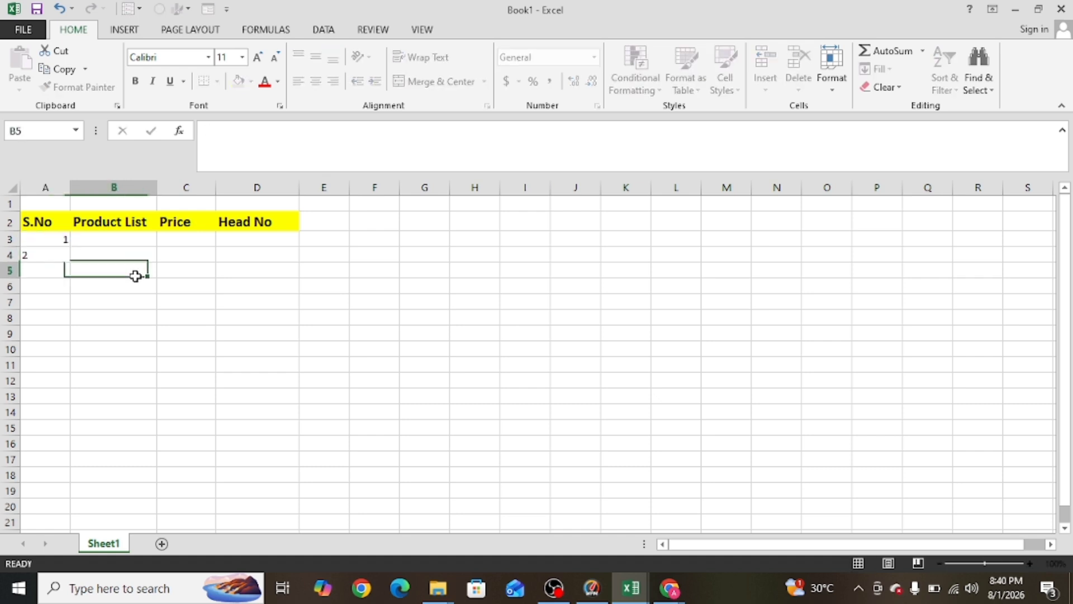
{"action": "left_click", "coordinate": [41, 239]}
{"action": "left_click_drag", "start_coordinate": [40, 240], "coordinate": [42, 253]}
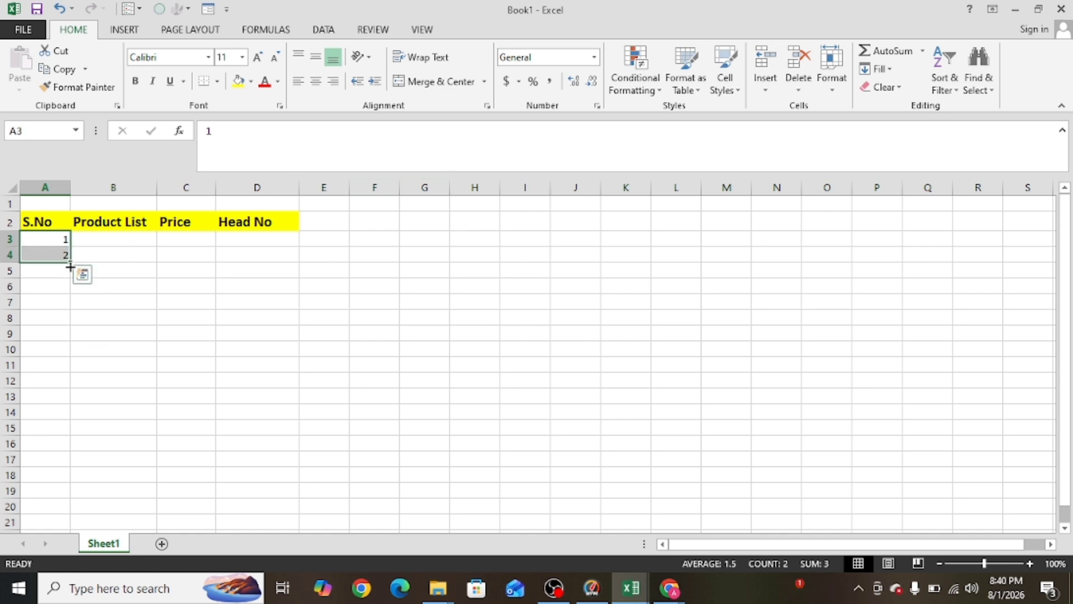
{"action": "left_click_drag", "start_coordinate": [70, 267], "coordinate": [73, 389]}
Enter the product names Headsholder, Fair& Lovely and Nail Polish in cells B3 to B5
{"action": "left_click", "coordinate": [115, 239]}
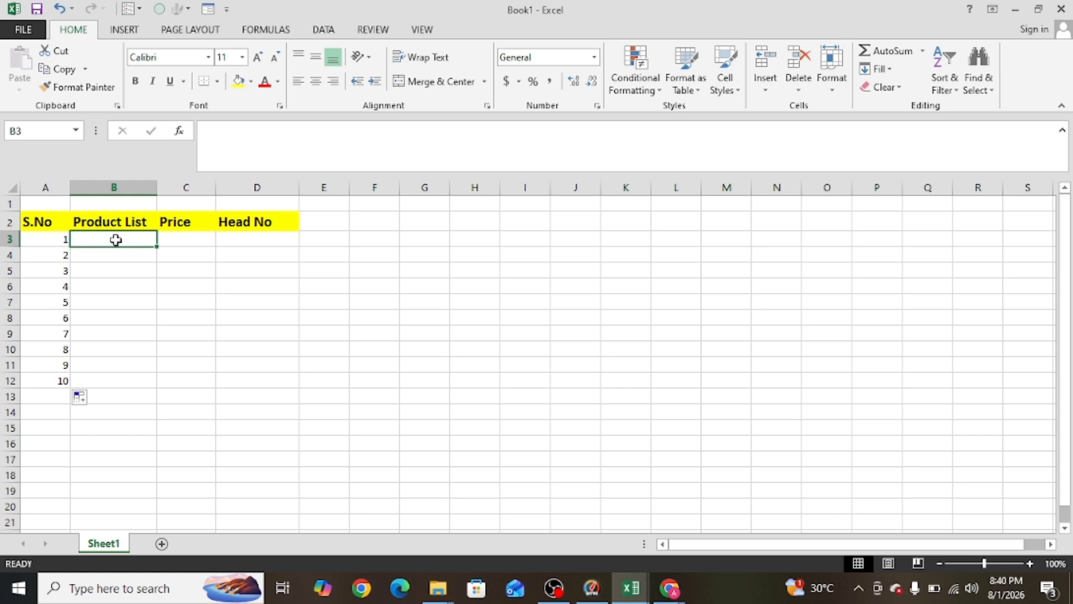
{"action": "type", "text": "H"}
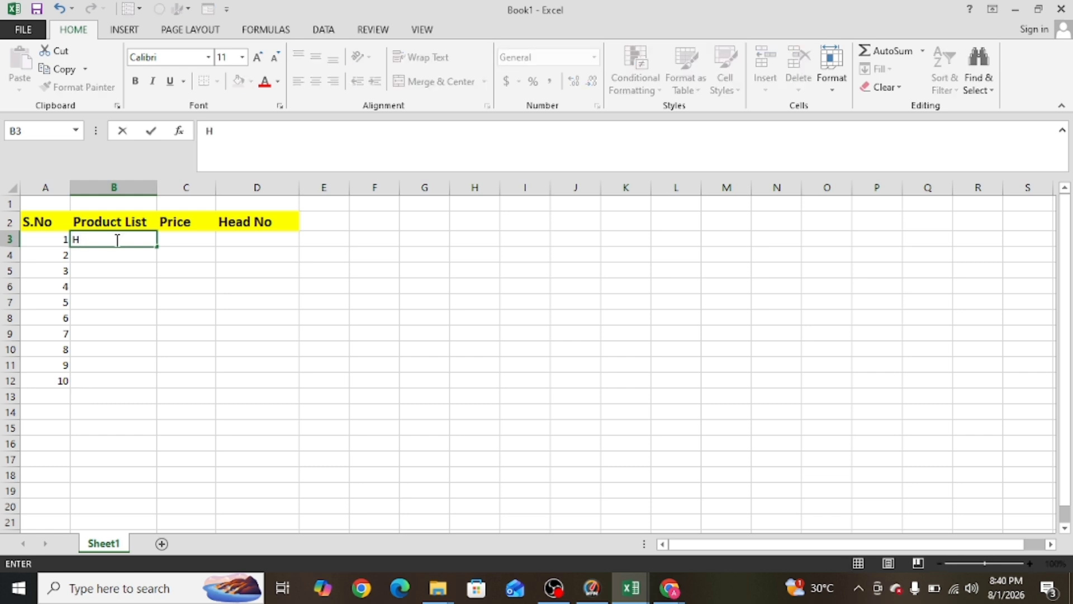
{"action": "type", "text": "eadsh"}
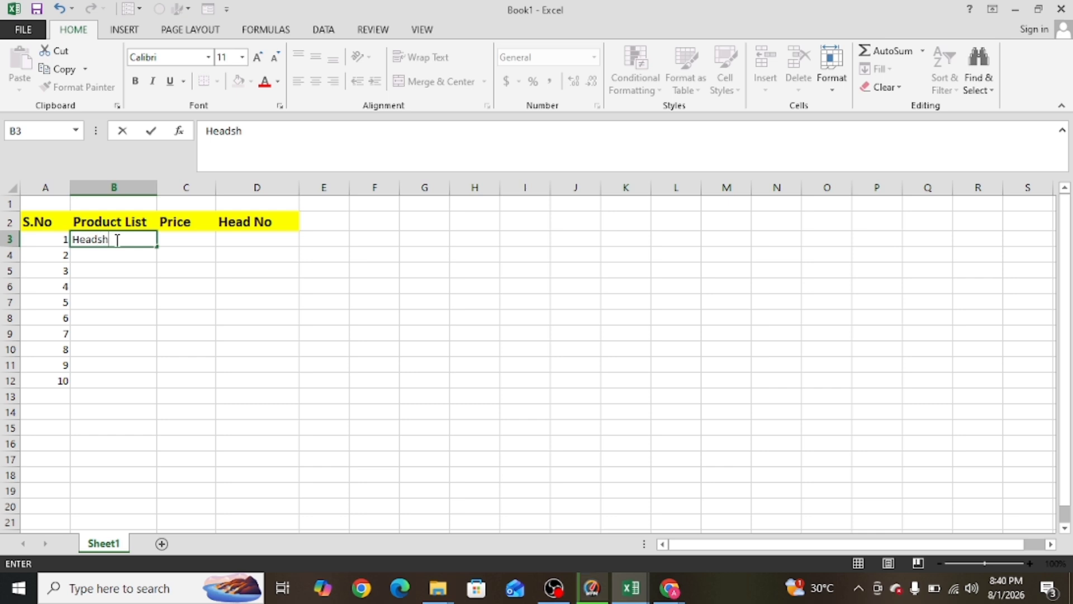
{"action": "type", "text": "older"}
{"action": "left_click", "coordinate": [121, 259]}
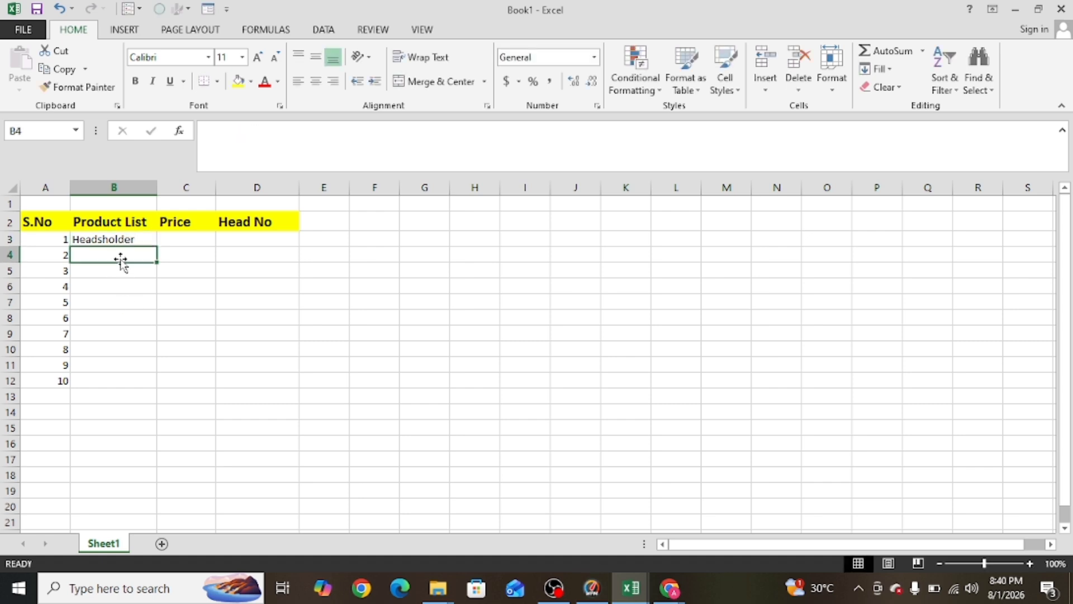
{"action": "type", "text": "Fair"}
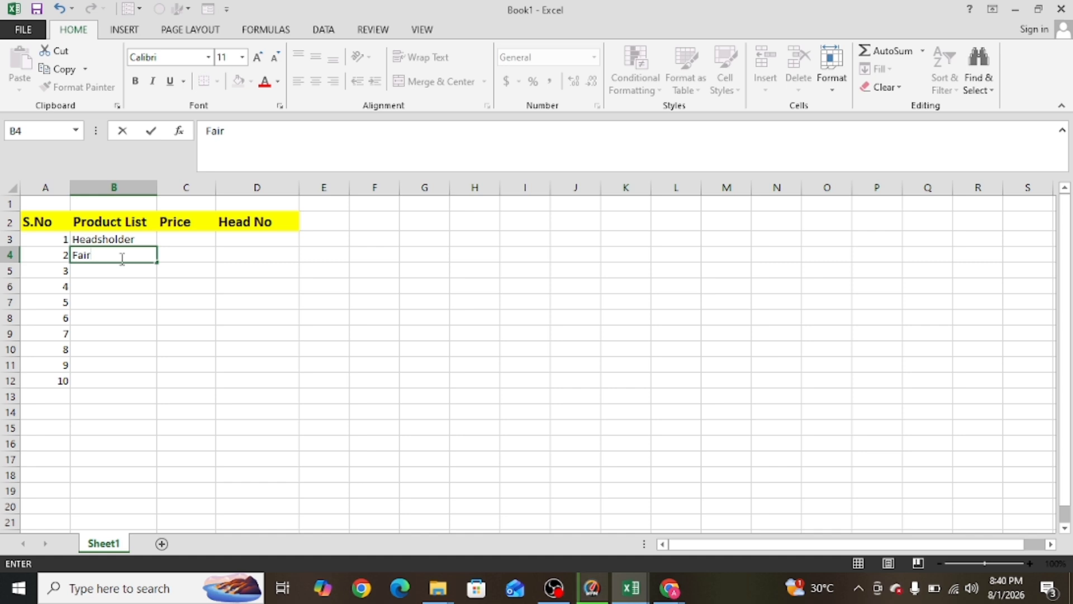
{"action": "type", "text": "& Lovely"}
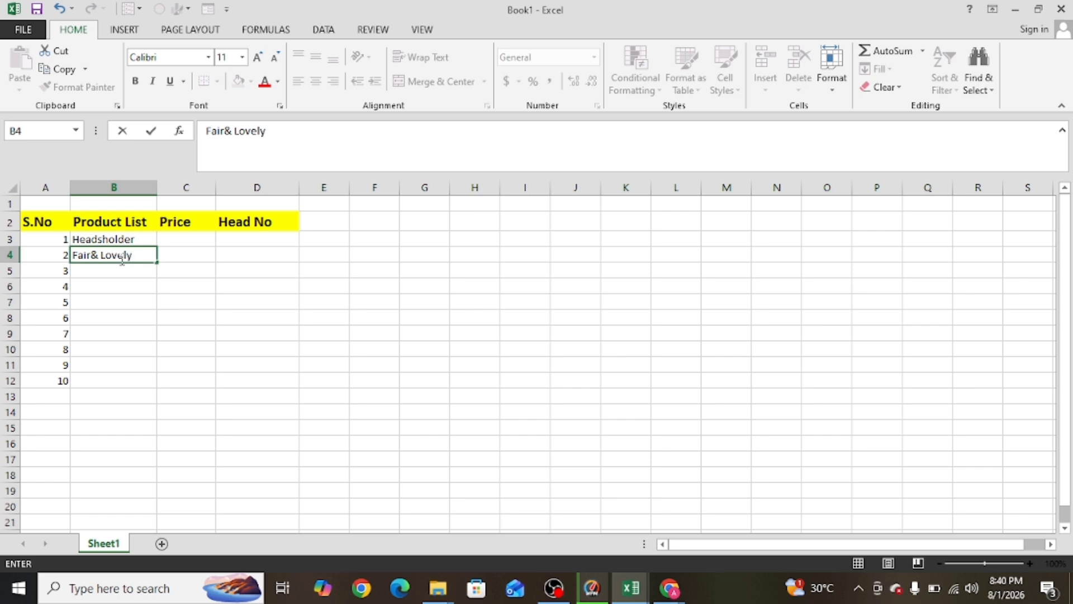
{"action": "key", "text": "Return"}
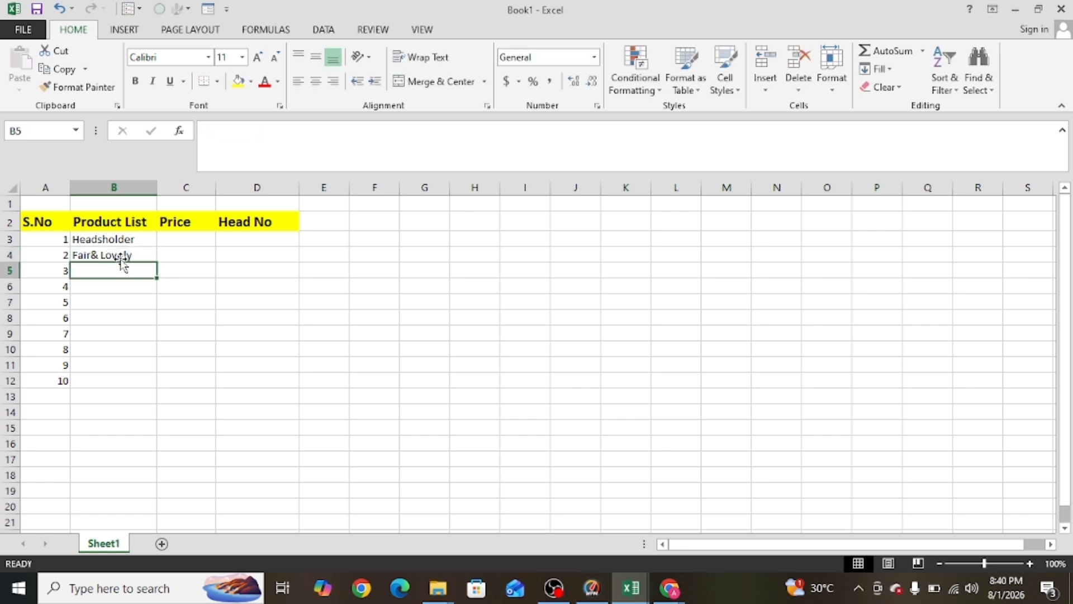
{"action": "type", "text": "Nail "}
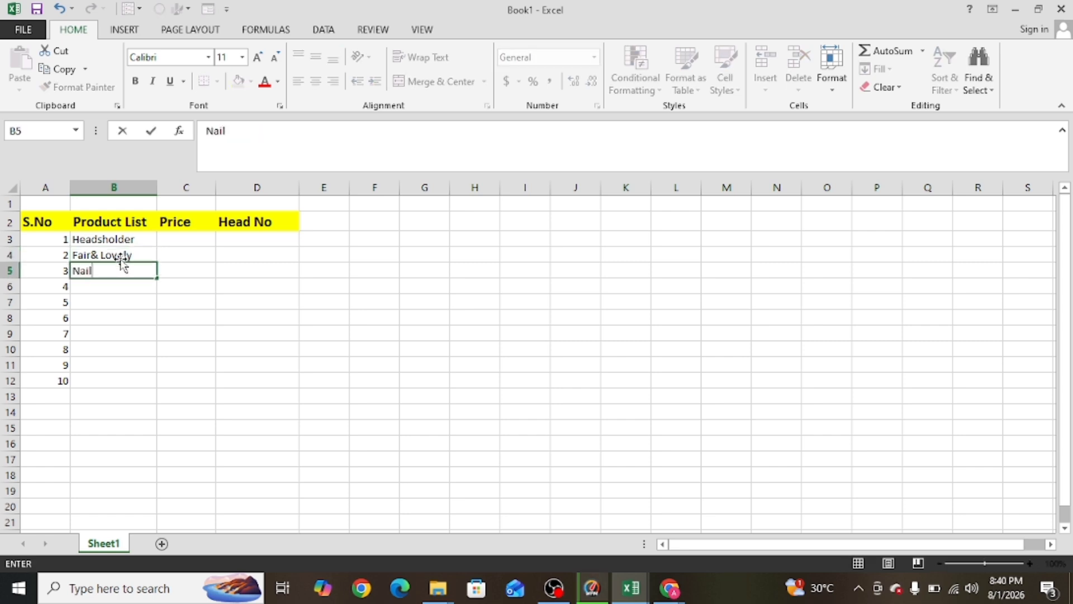
{"action": "type", "text": "Polish"}
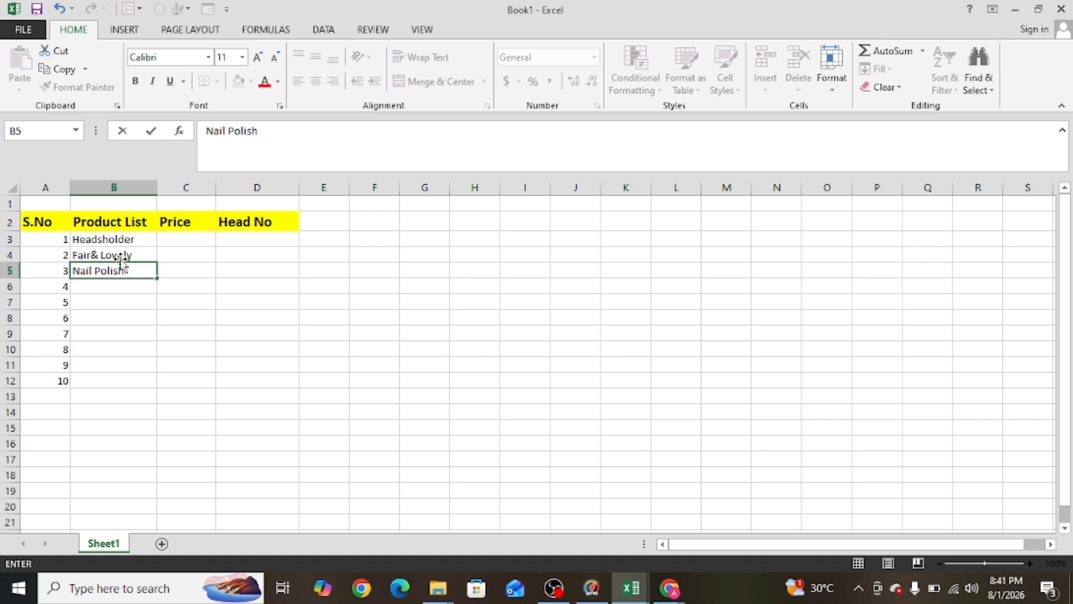
{"action": "key", "text": "Return"}
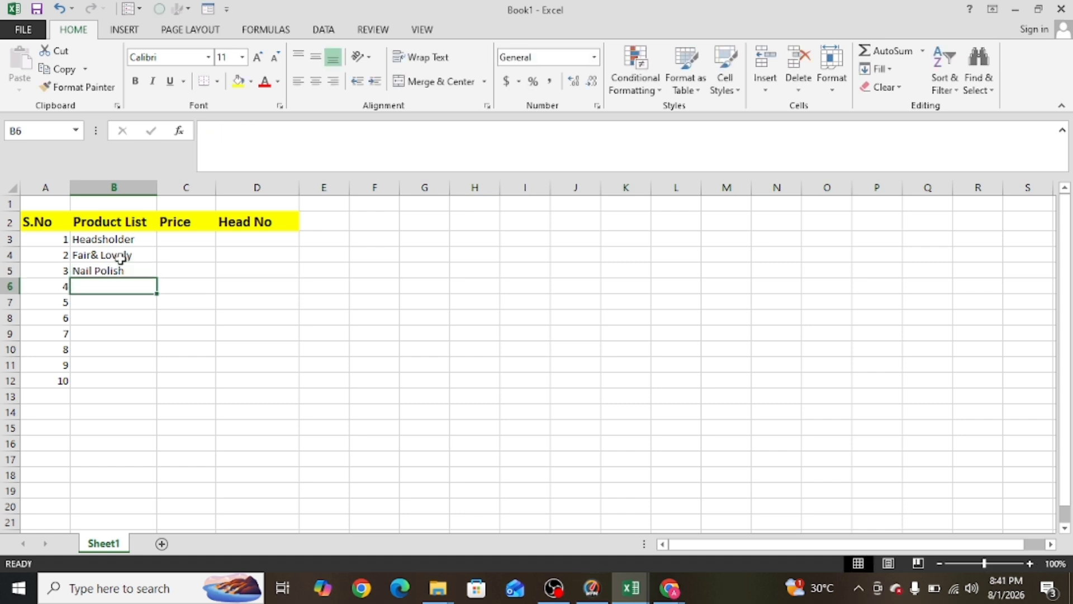
Enter the product names Beach Cream, Hand Wash and Body Spray in cells B6 to B8
{"action": "type", "text": "Bea"}
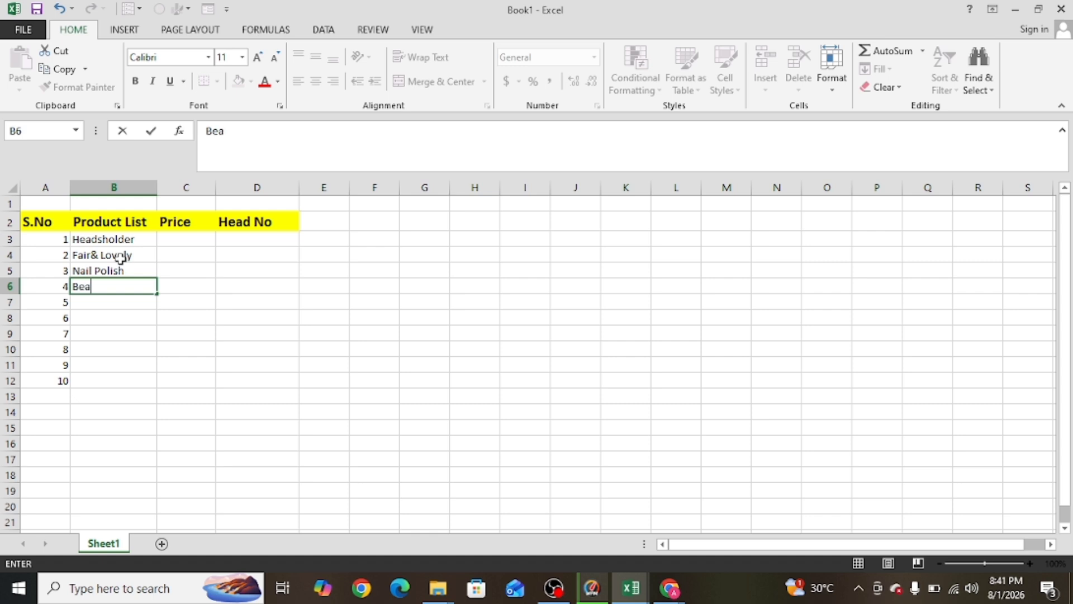
{"action": "type", "text": "ch C"}
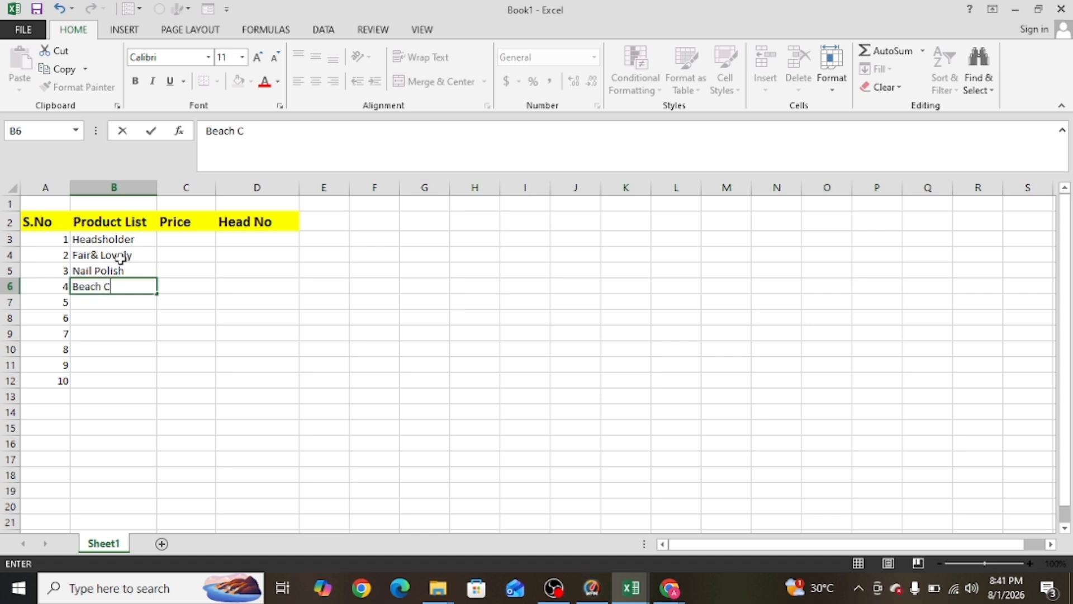
{"action": "type", "text": "ream"}
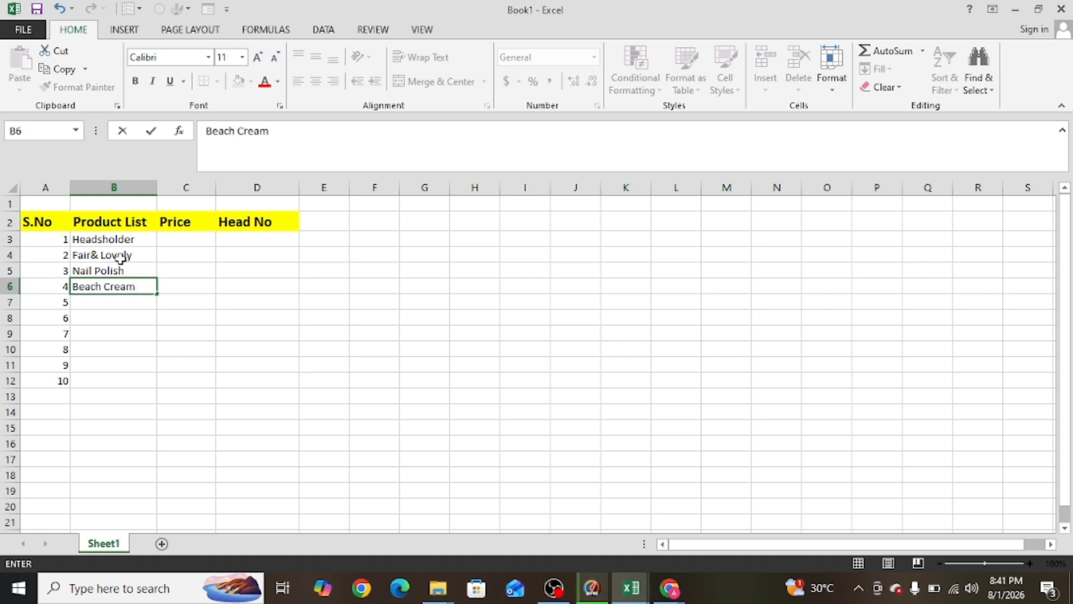
{"action": "key", "text": "Return"}
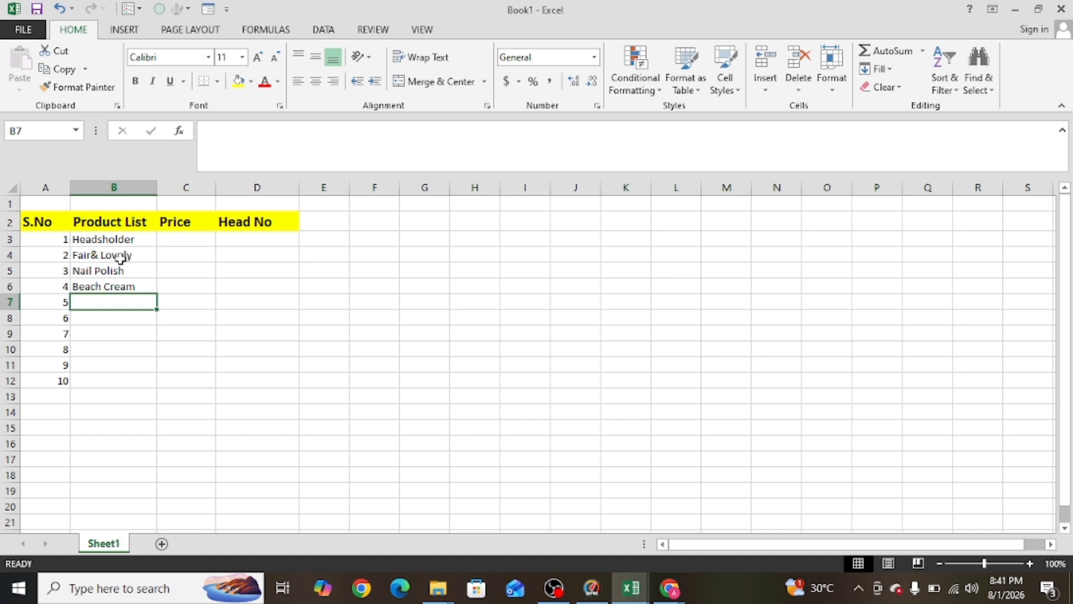
{"action": "type", "text": "Hand Wash"}
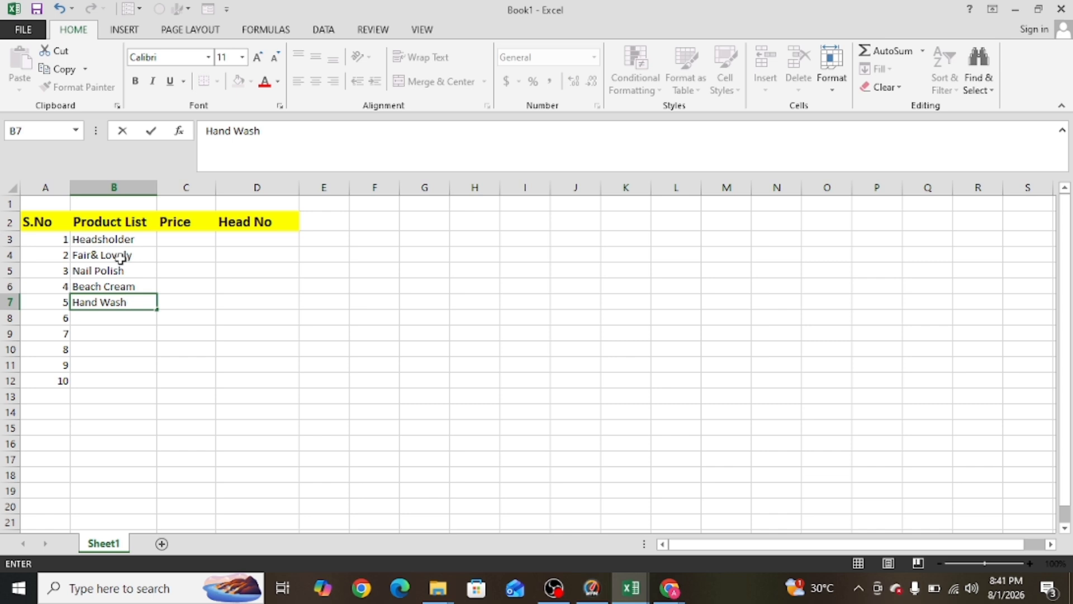
{"action": "key", "text": "Return"}
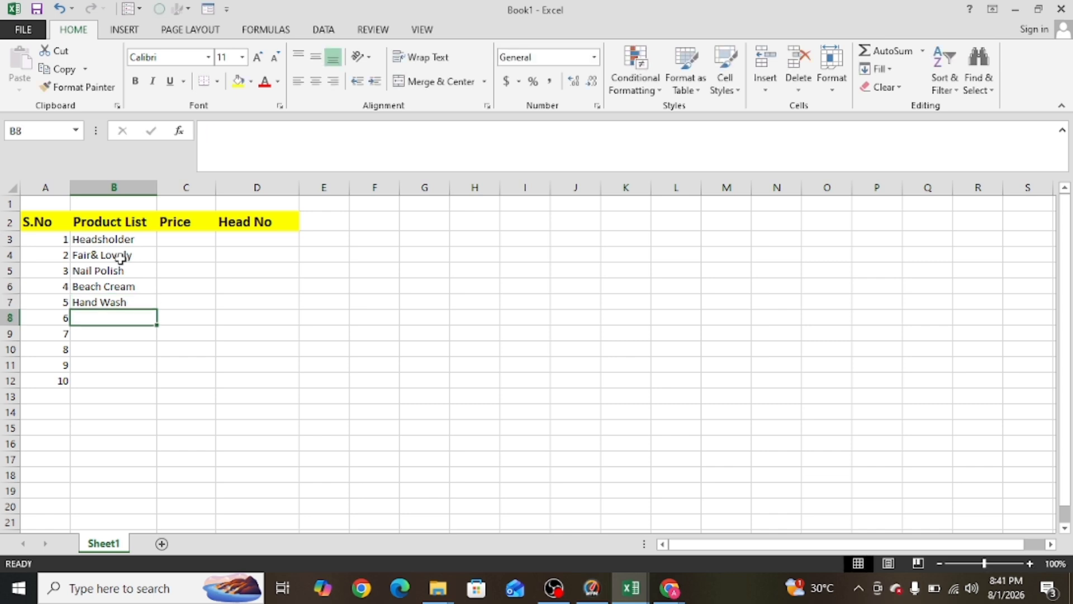
{"action": "type", "text": "Body "}
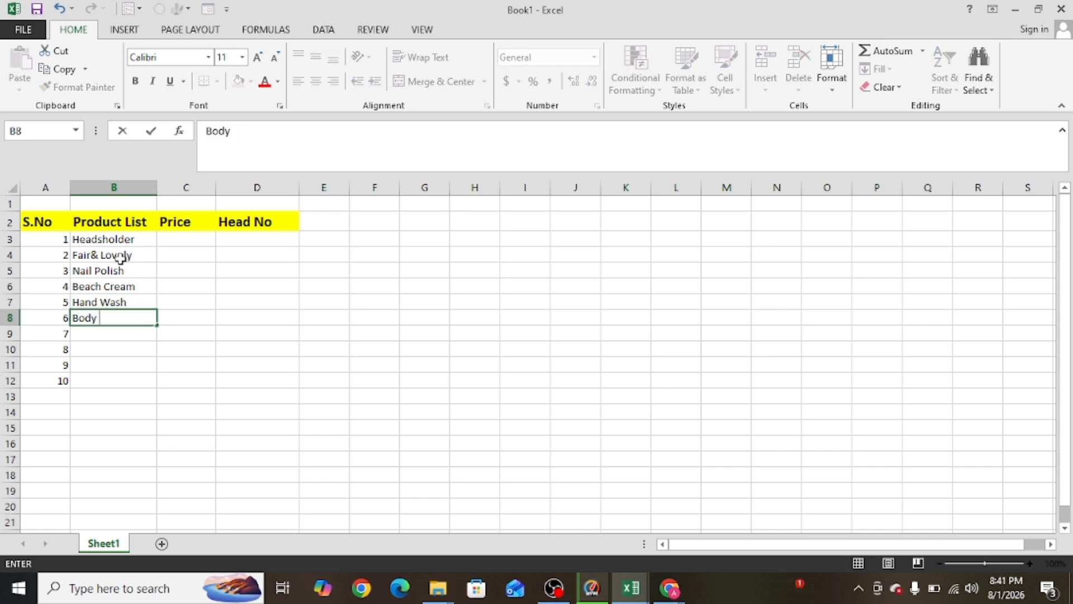
{"action": "type", "text": "Spray"}
{"action": "key", "text": "Return"}
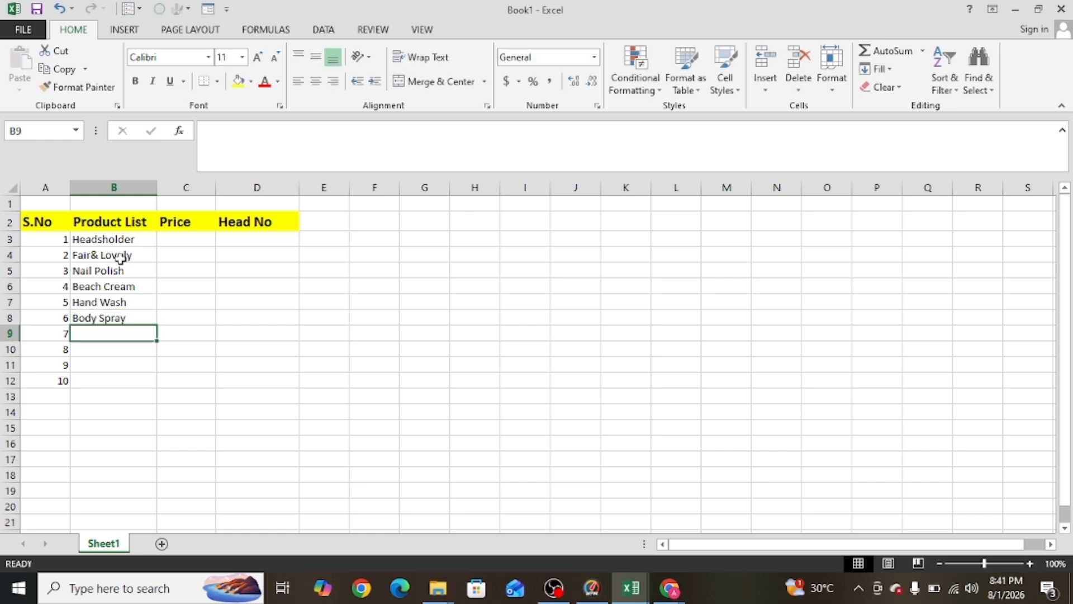
Complete the product list with Perfom, Face Wash, Lpstick and Sunsli Shampo in cells B9 to B12
{"action": "type", "text": "Per"}
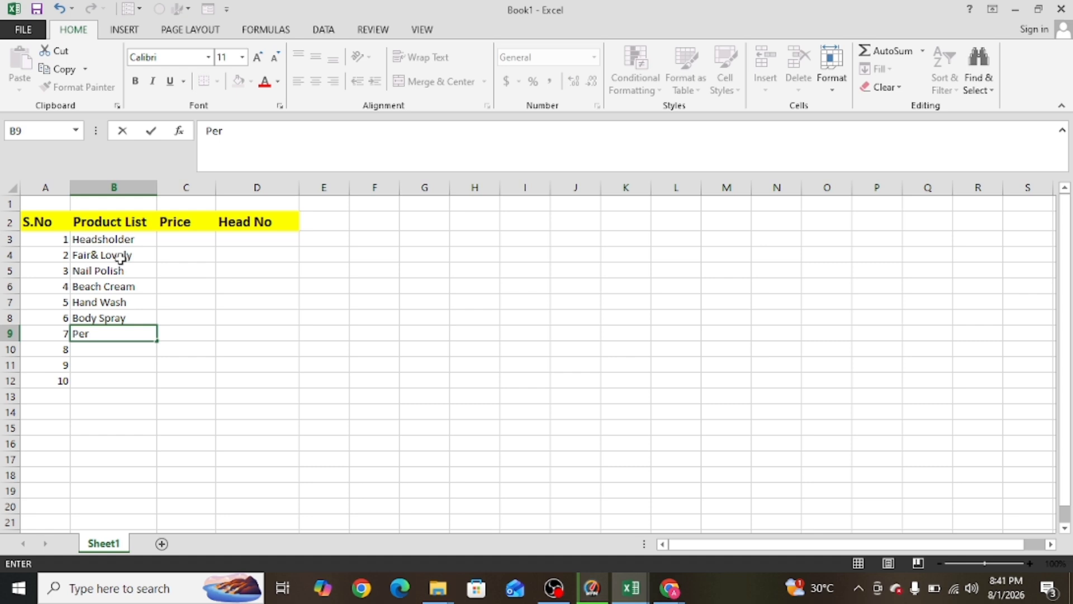
{"action": "type", "text": "fom"}
{"action": "key", "text": "Return"}
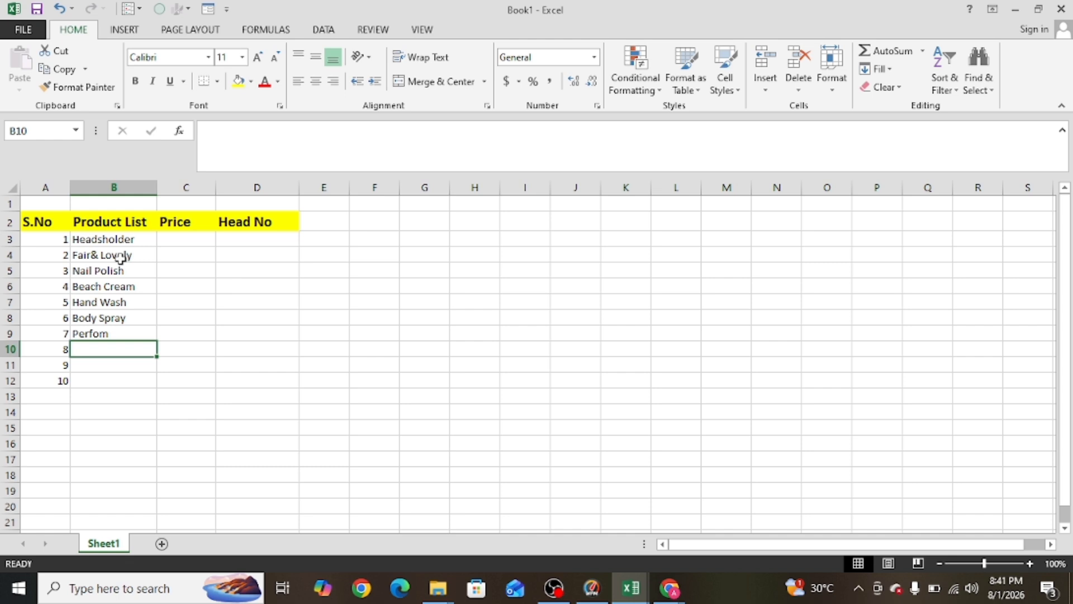
{"action": "type", "text": "Face"}
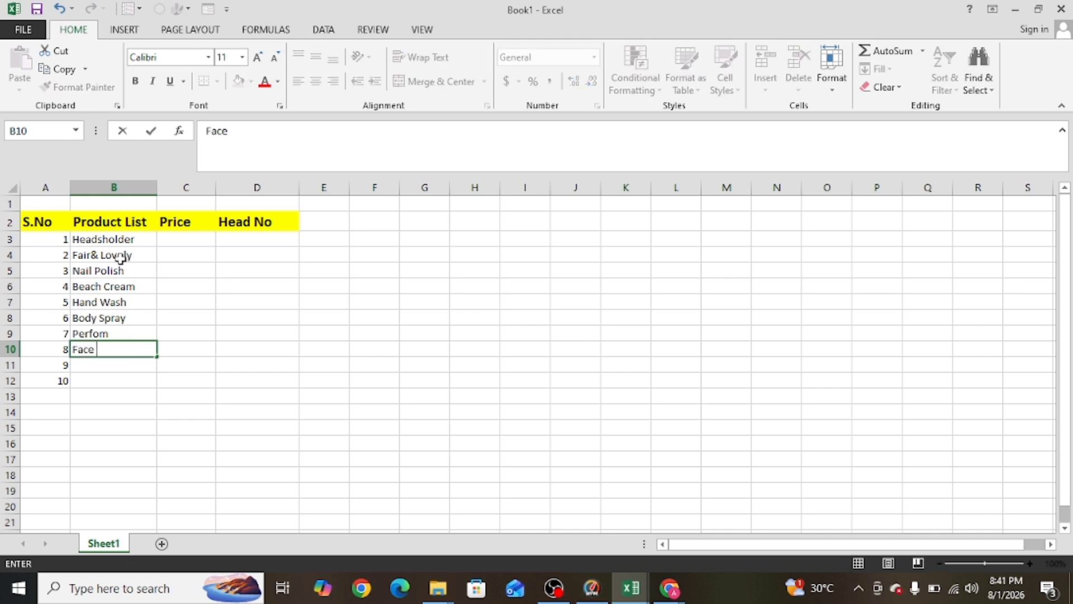
{"action": "type", "text": " Wash"}
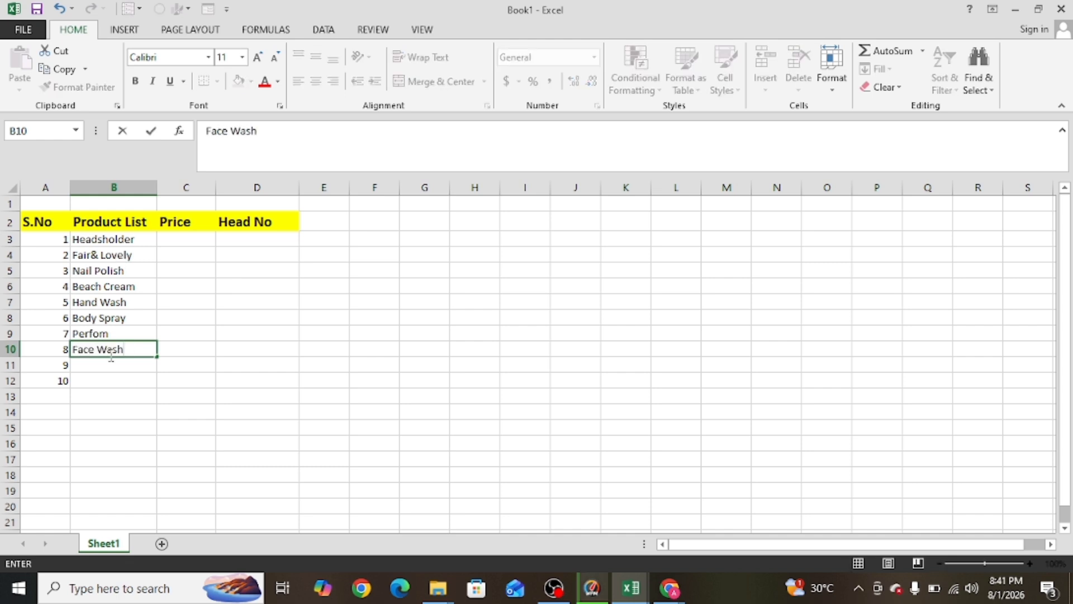
{"action": "key", "text": "Return"}
{"action": "type", "text": "Lp"}
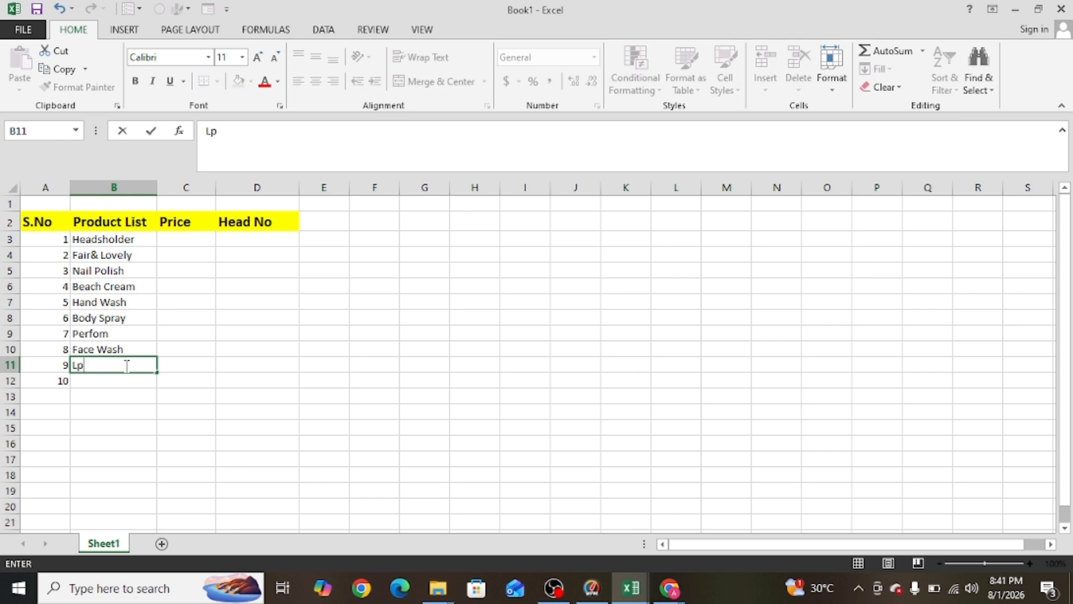
{"action": "type", "text": "stick"}
{"action": "left_click", "coordinate": [114, 377]}
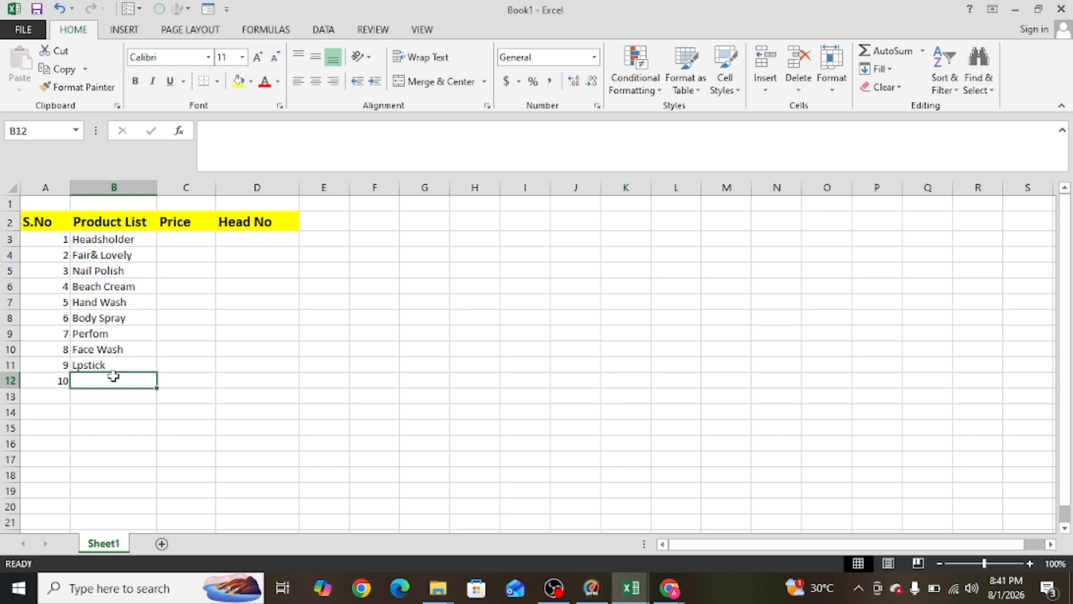
{"action": "type", "text": "Su"}
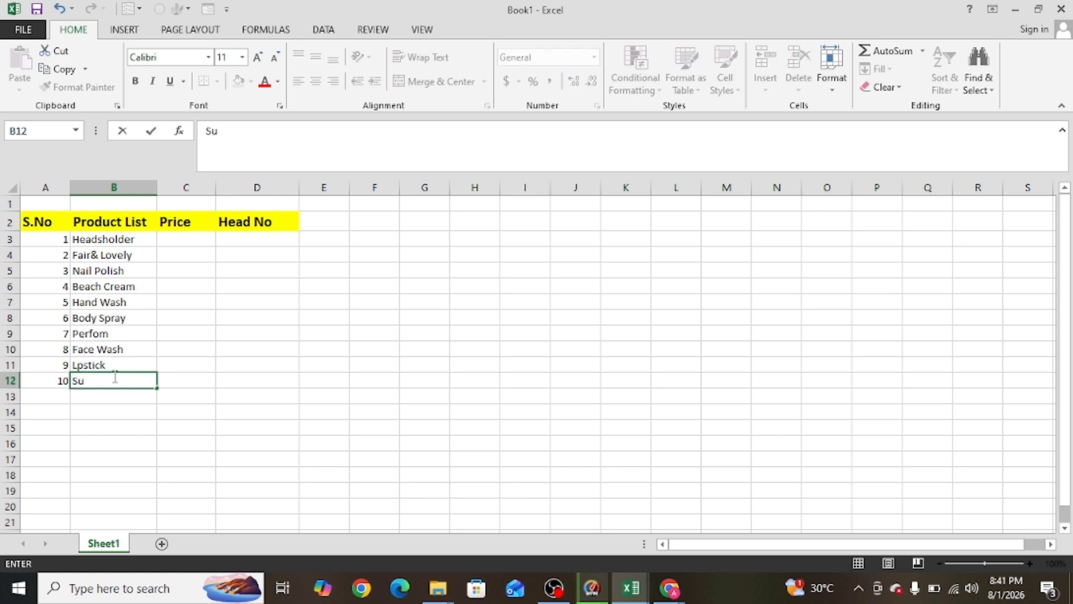
{"action": "type", "text": "nsli Shampo"}
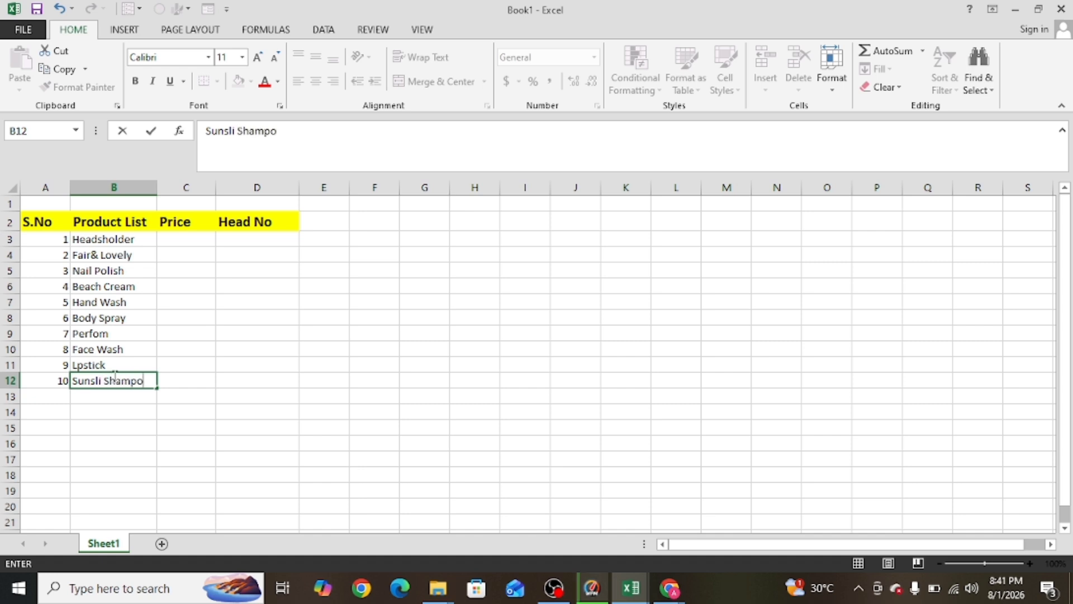
Enter the prices 190, 250 and 120 for Headsholder, Fair& Lovely and Nail Polish in cells C3 to C5
{"action": "left_click", "coordinate": [184, 239]}
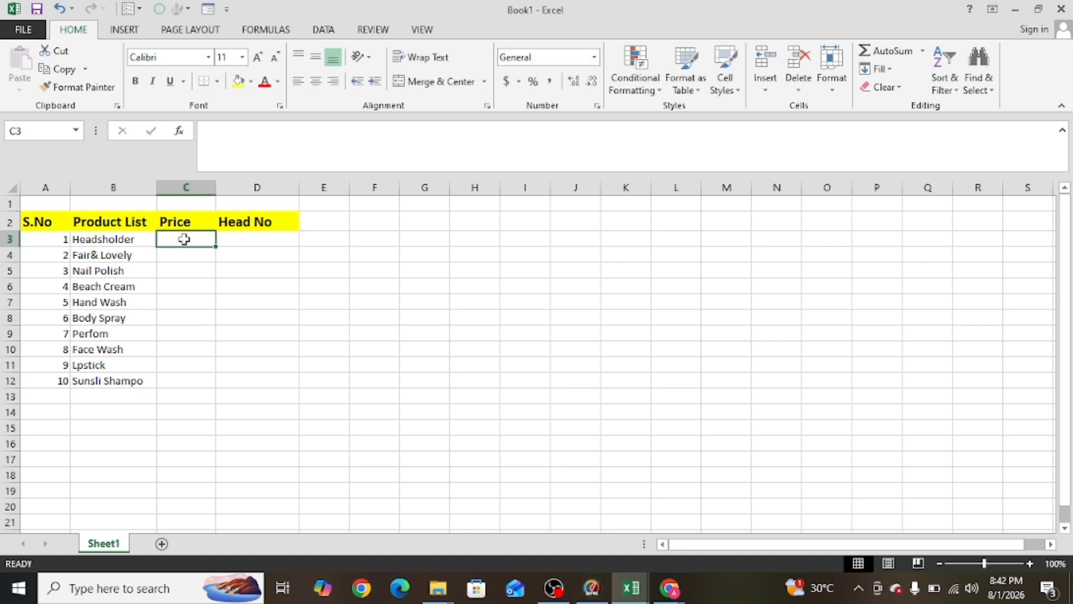
{"action": "type", "text": "190"}
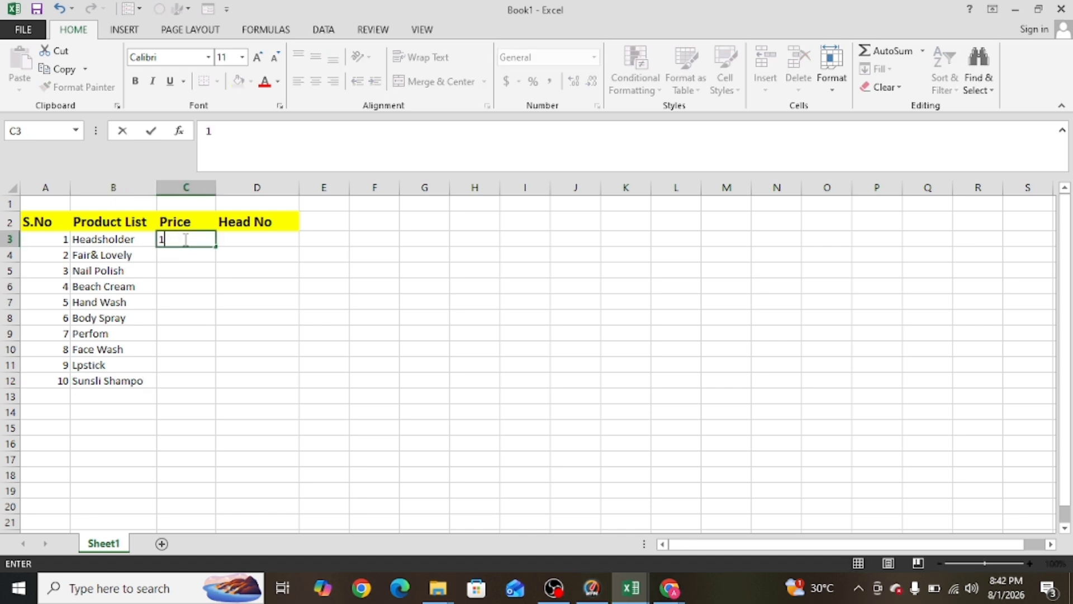
{"action": "left_click", "coordinate": [178, 251]}
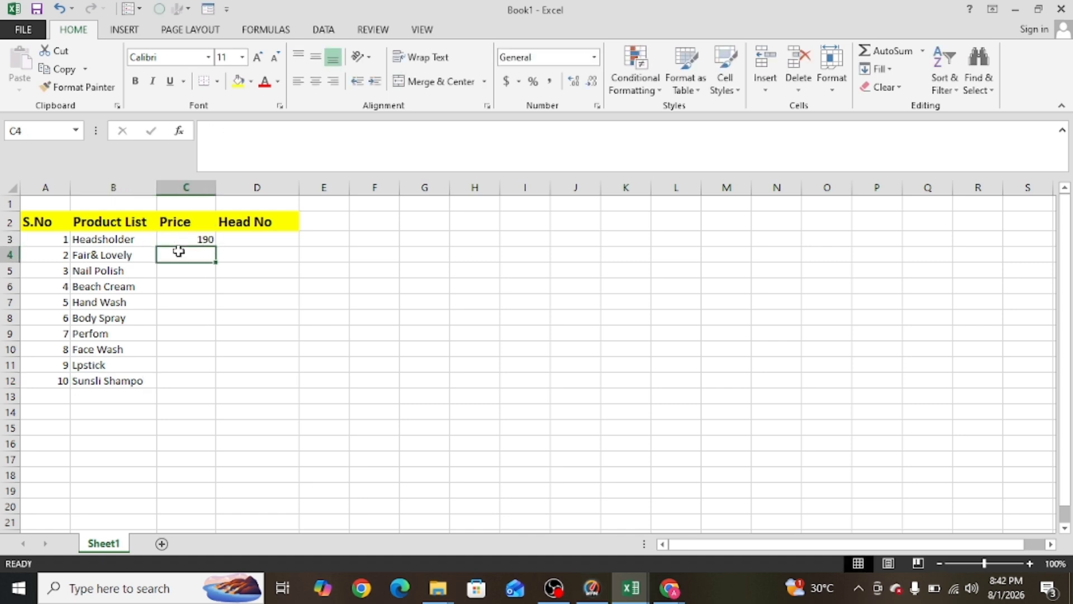
{"action": "type", "text": "250"}
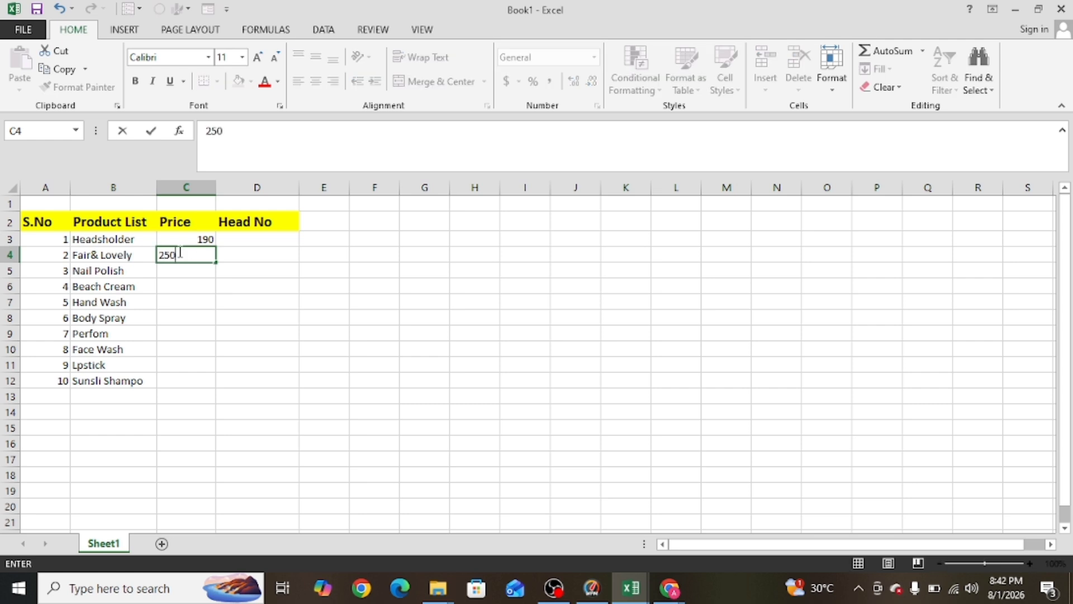
{"action": "key", "text": "Return"}
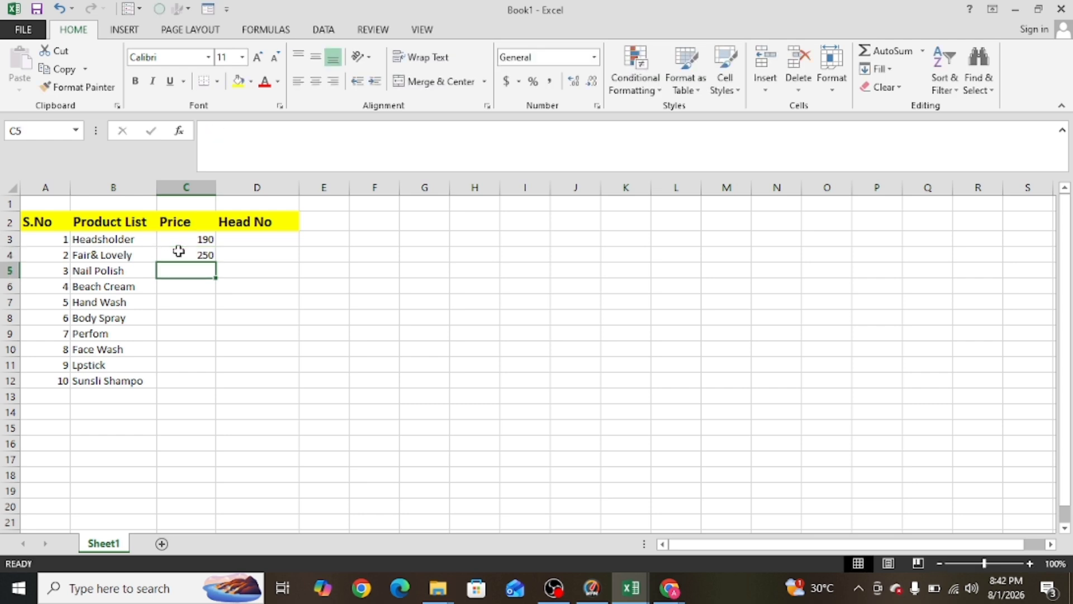
{"action": "type", "text": "12"}
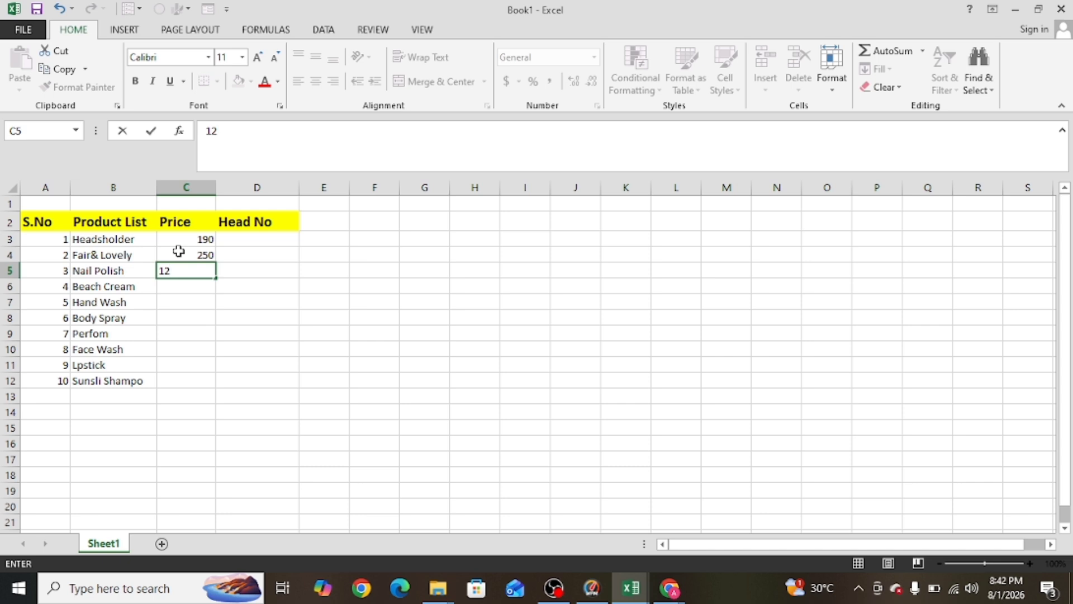
{"action": "type", "text": "0"}
{"action": "key", "text": "Return"}
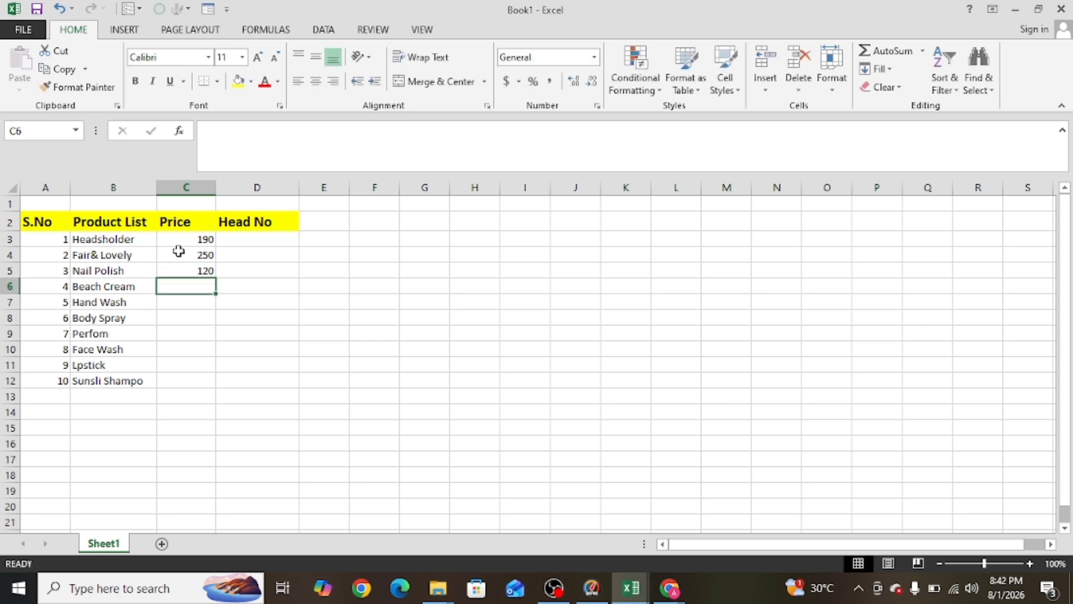
Enter the prices 140, 220 and 30 for Beach Cream, Hand Wash and Body Spray in cells C6 to C8
{"action": "type", "text": "140"}
{"action": "key", "text": "Return"}
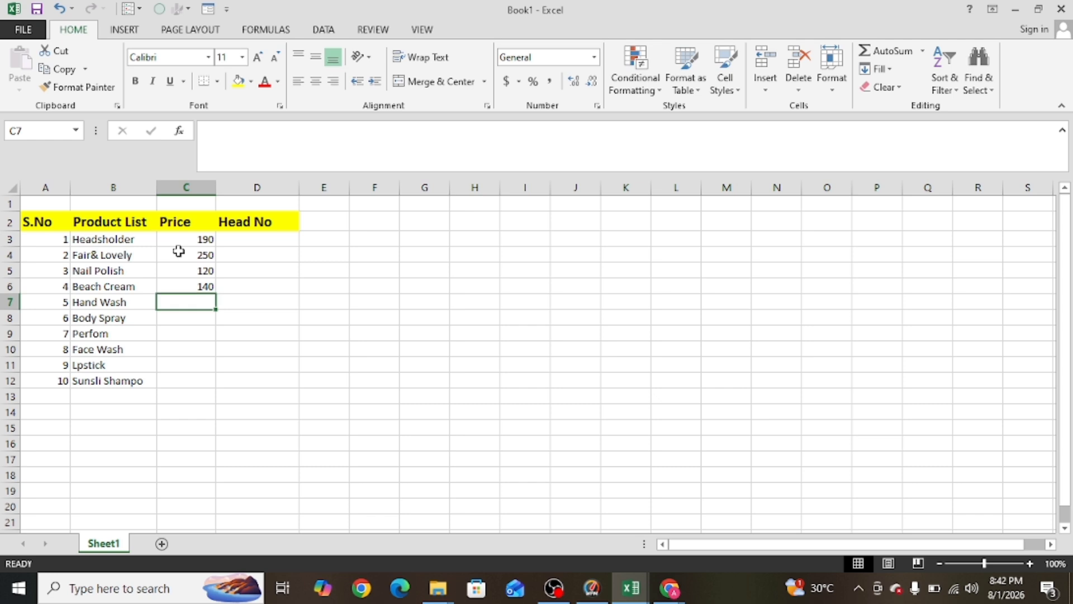
{"action": "type", "text": "220"}
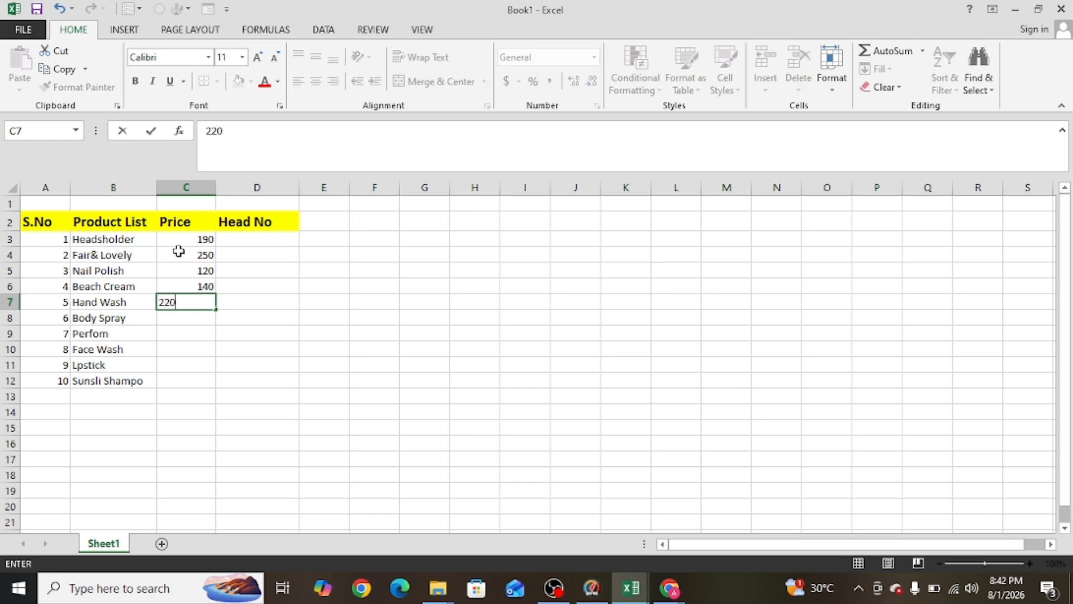
{"action": "key", "text": "Return"}
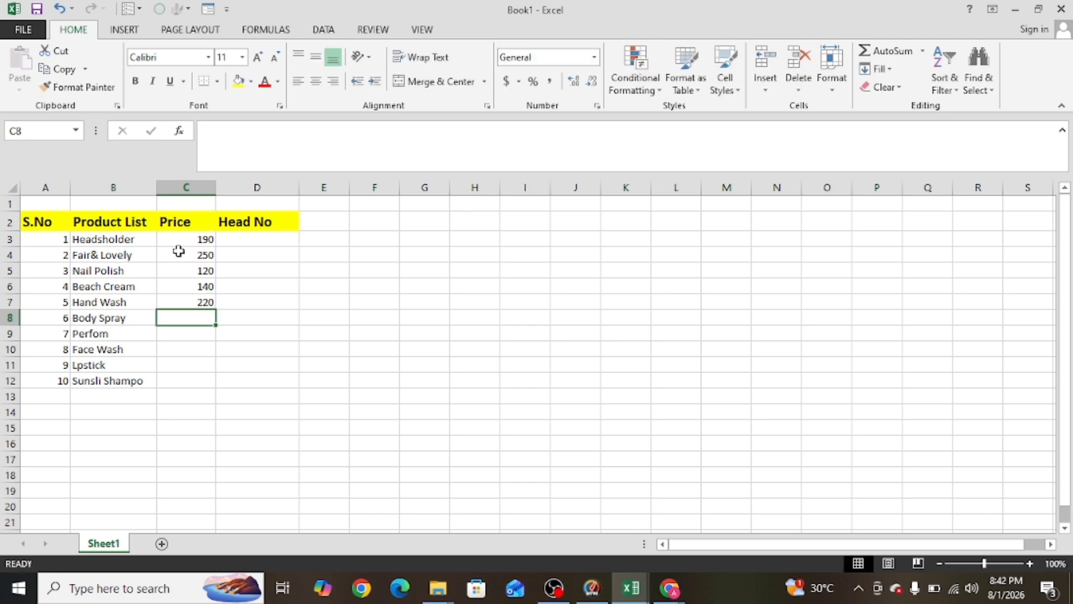
{"action": "type", "text": "30"}
{"action": "key", "text": "Return"}
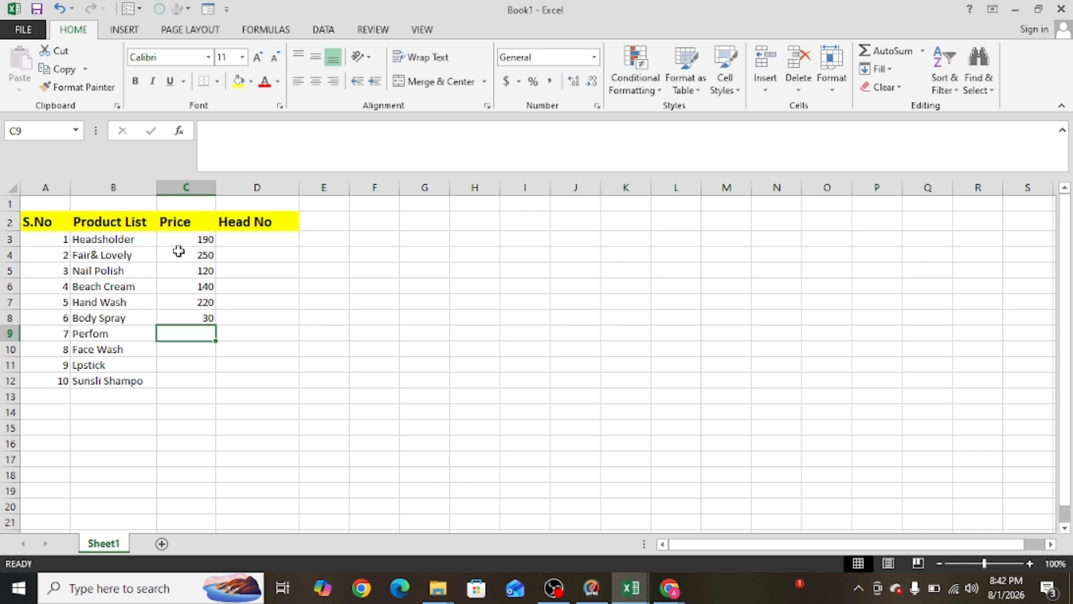
Complete the Price column with 700, 800, 380 and 550 in cells C9 to C12
{"action": "key", "text": "Up"}
{"action": "key", "text": "Down"}
{"action": "type", "text": "700"}
{"action": "key", "text": "Return"}
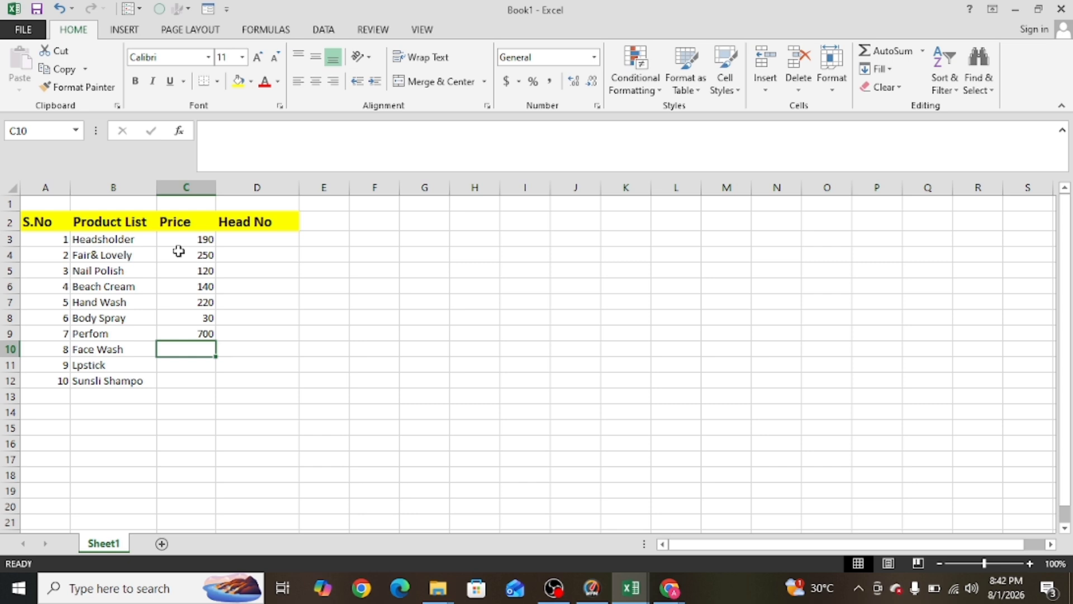
{"action": "type", "text": "800"}
{"action": "key", "text": "Return"}
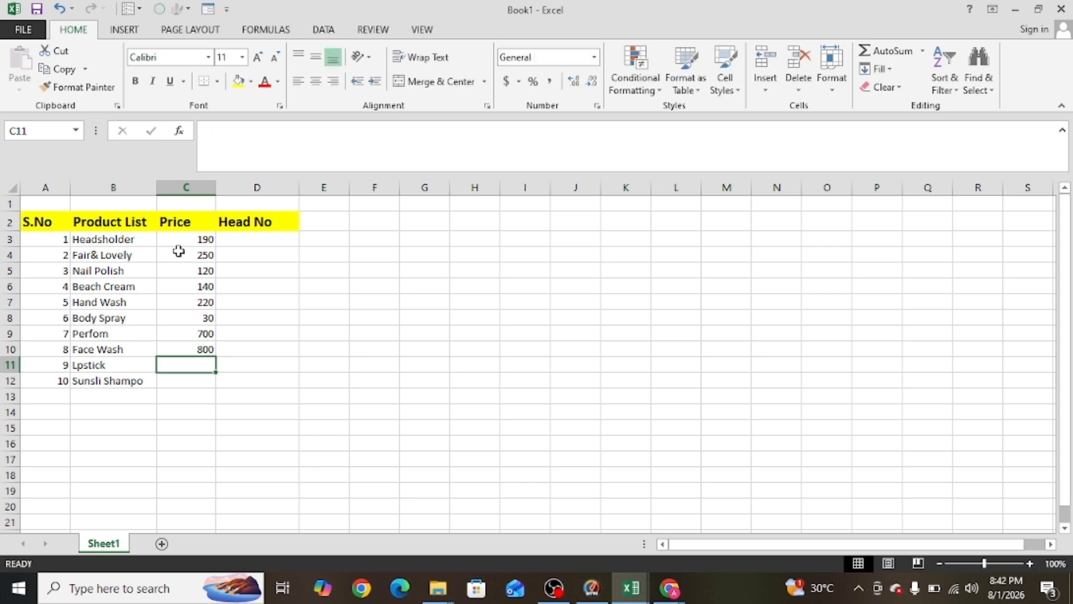
{"action": "type", "text": "380"}
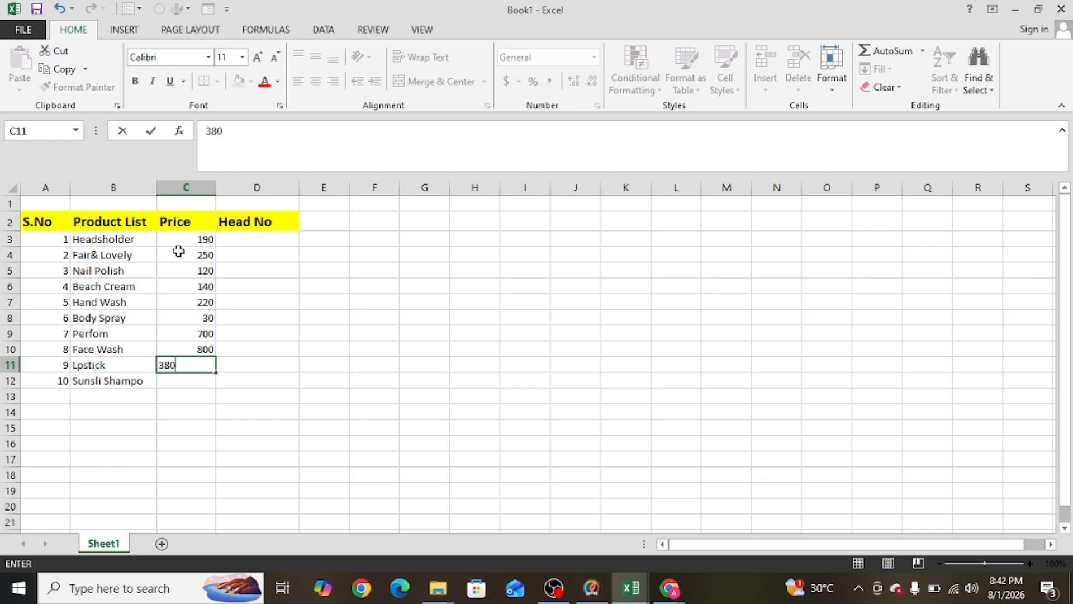
{"action": "key", "text": "Return"}
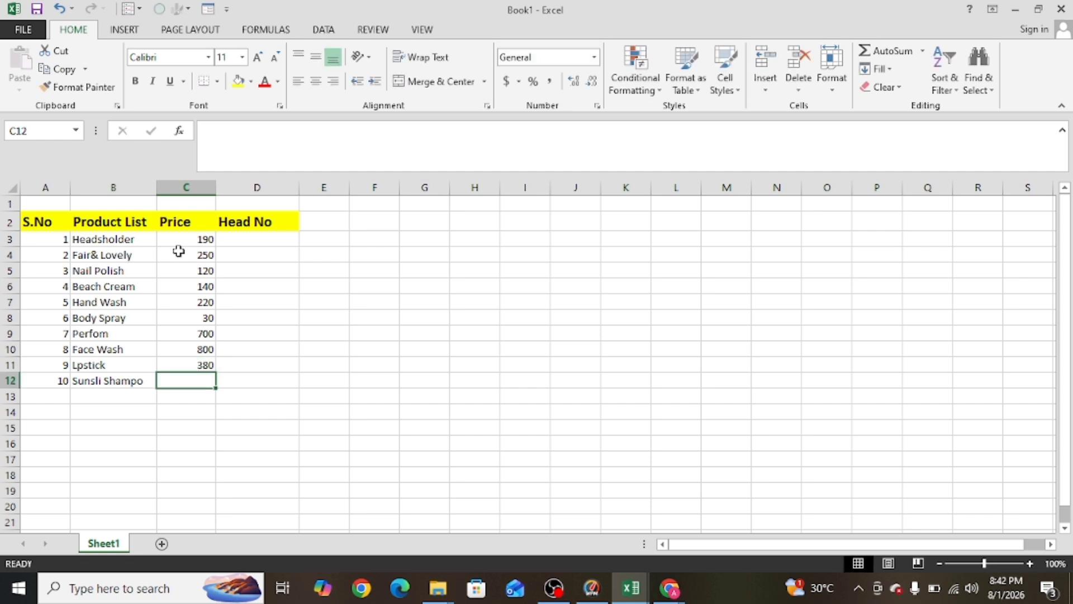
{"action": "type", "text": "550"}
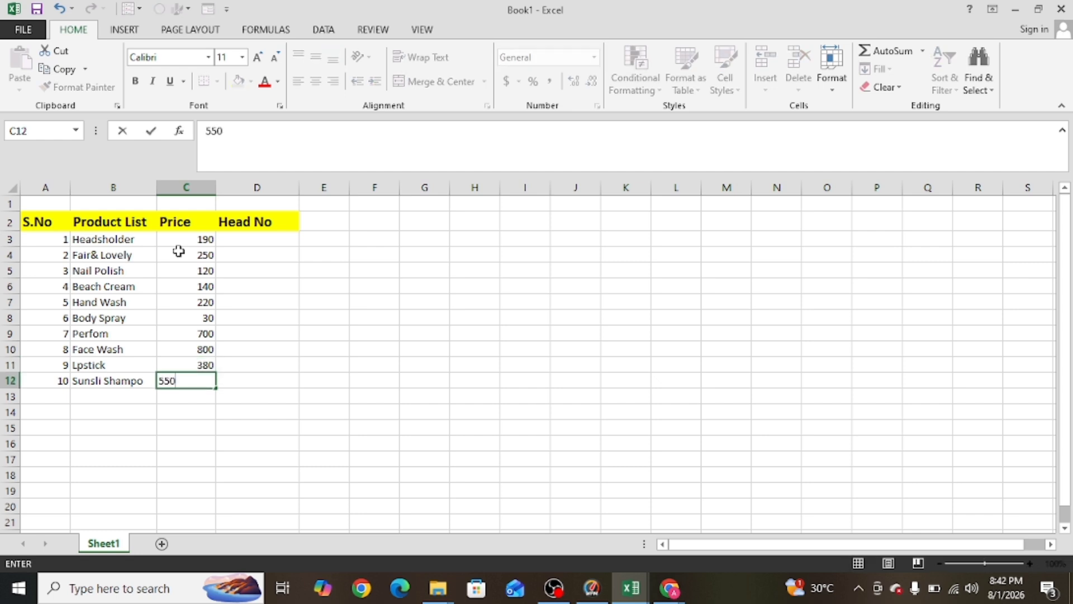
Number the Head No column from A-1 to A-10 in D3:D12 by filling the series from A-1 and A-2
{"action": "left_click", "coordinate": [272, 237]}
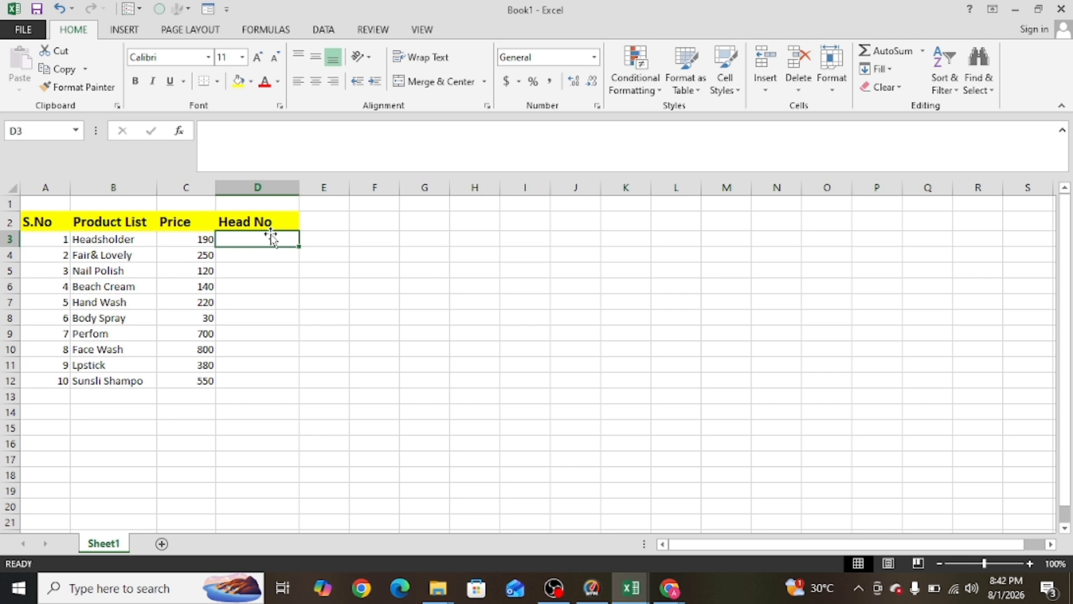
{"action": "type", "text": "A-1"}
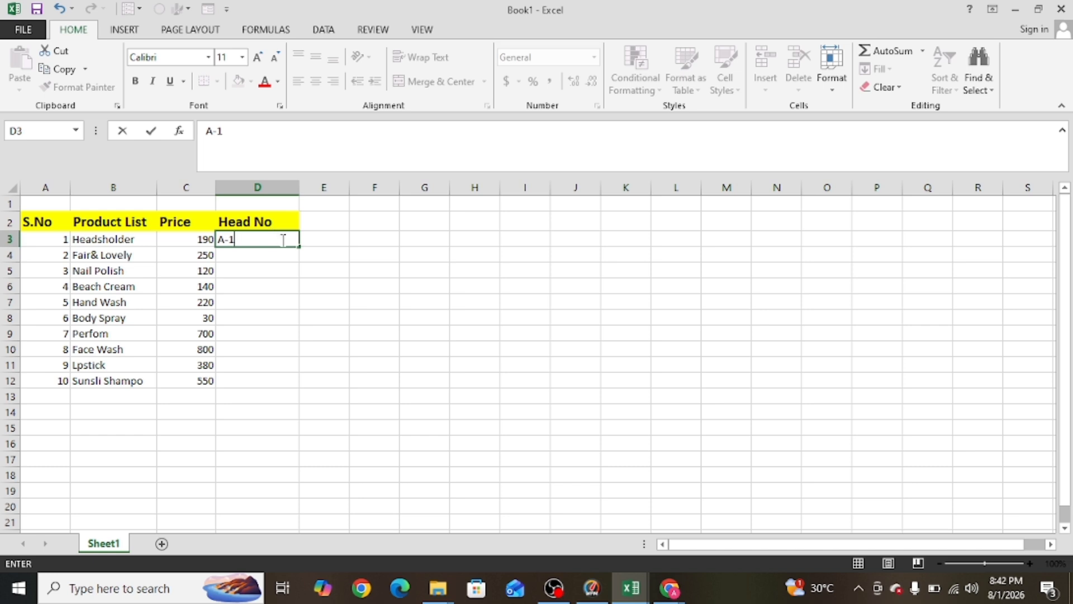
{"action": "left_click", "coordinate": [282, 255]}
{"action": "type", "text": "A"}
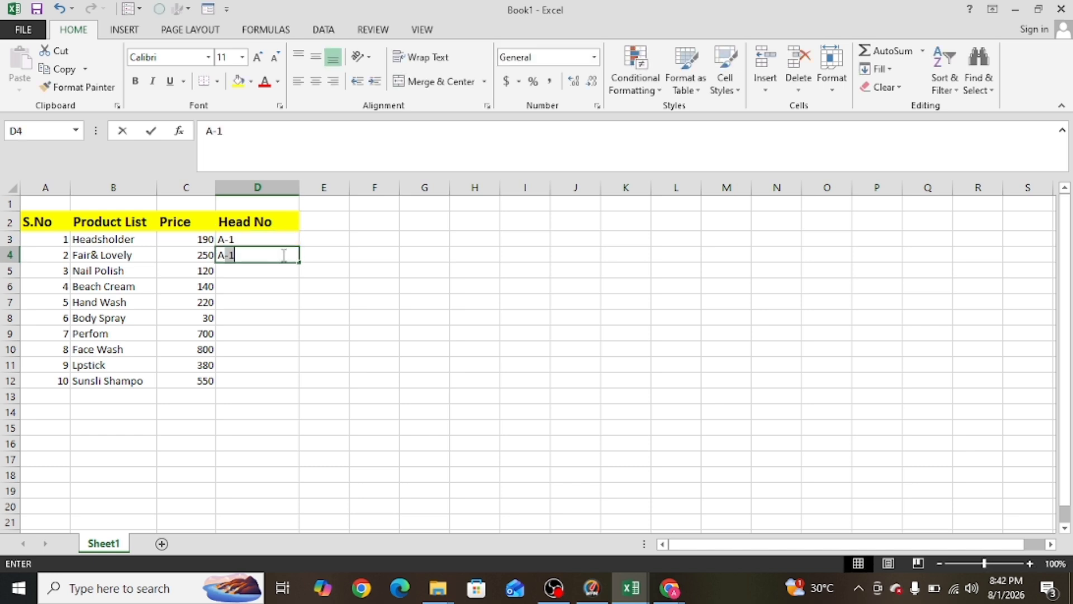
{"action": "type", "text": "-2"}
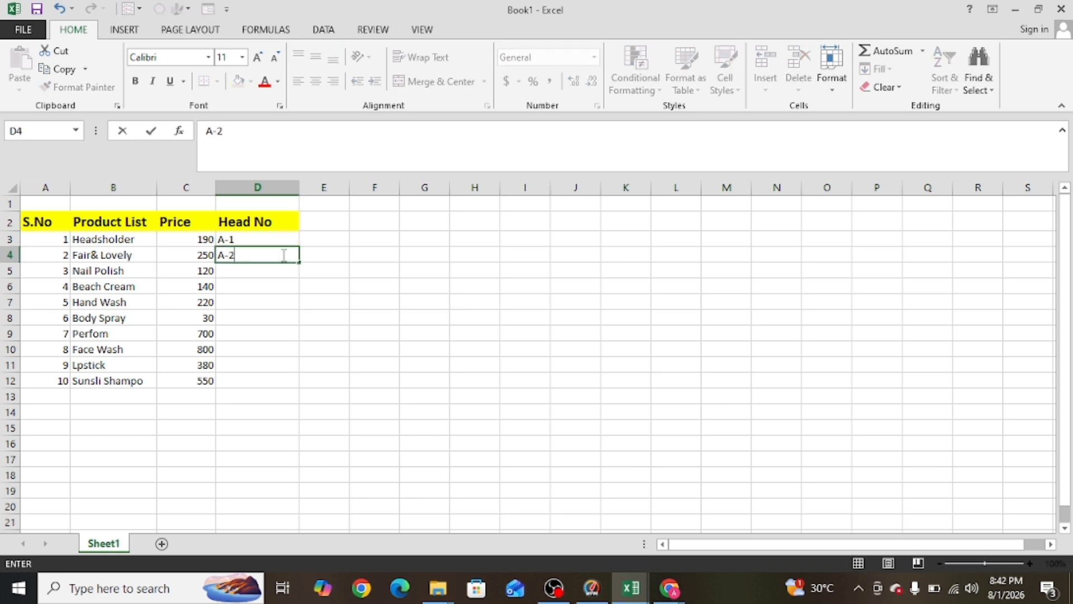
{"action": "left_click", "coordinate": [363, 300]}
{"action": "left_click_drag", "start_coordinate": [265, 249], "coordinate": [290, 388]}
{"action": "left_click", "coordinate": [371, 267]}
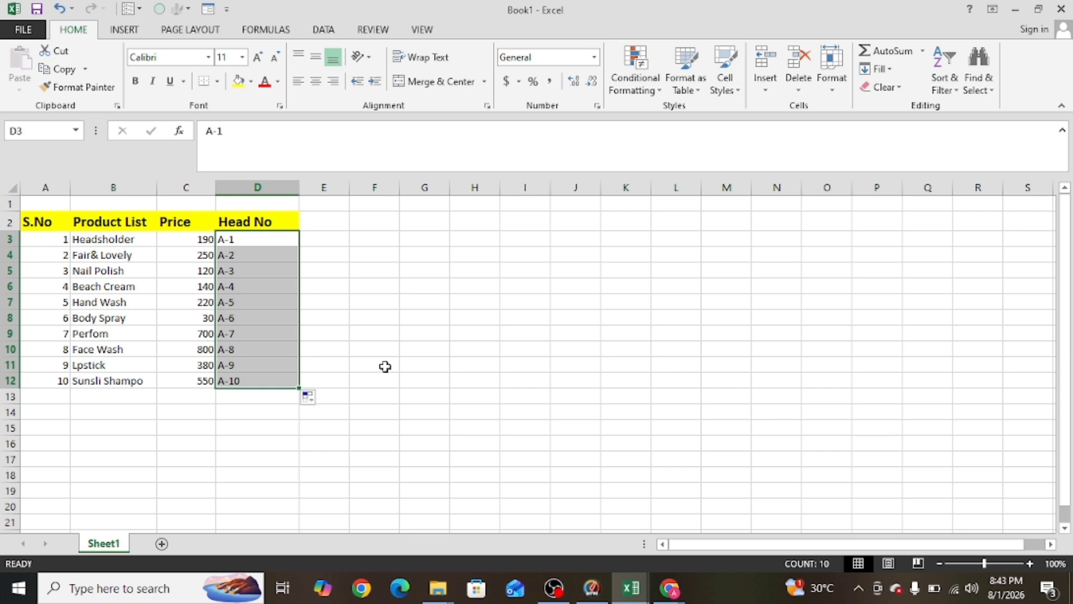
{"action": "left_click", "coordinate": [393, 241]}
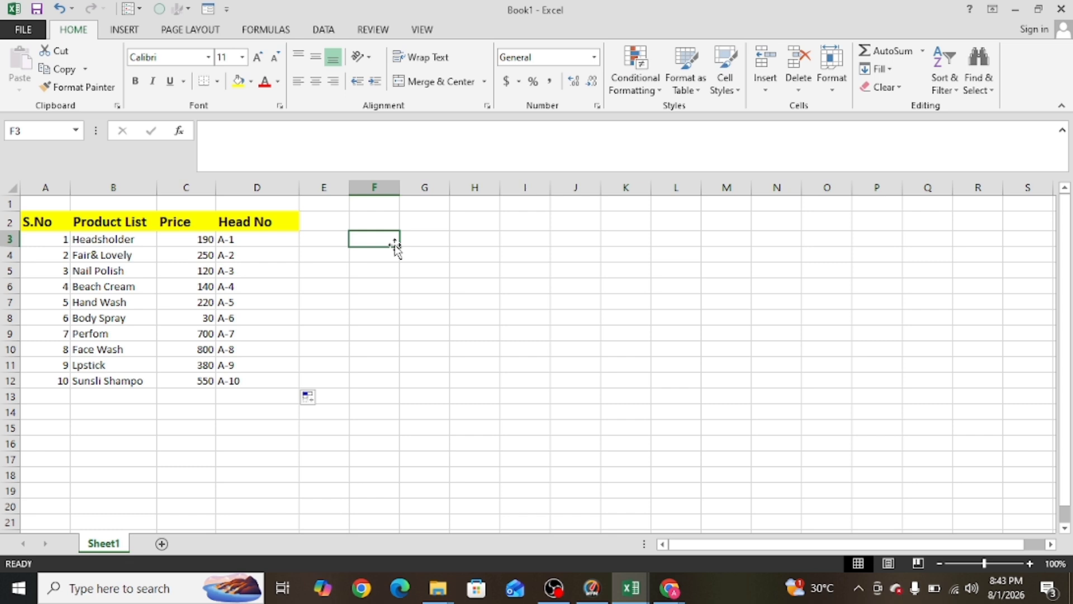
Start a second table's header row with S.No in cell G3 and Date in cell H3
{"action": "left_click", "coordinate": [430, 241]}
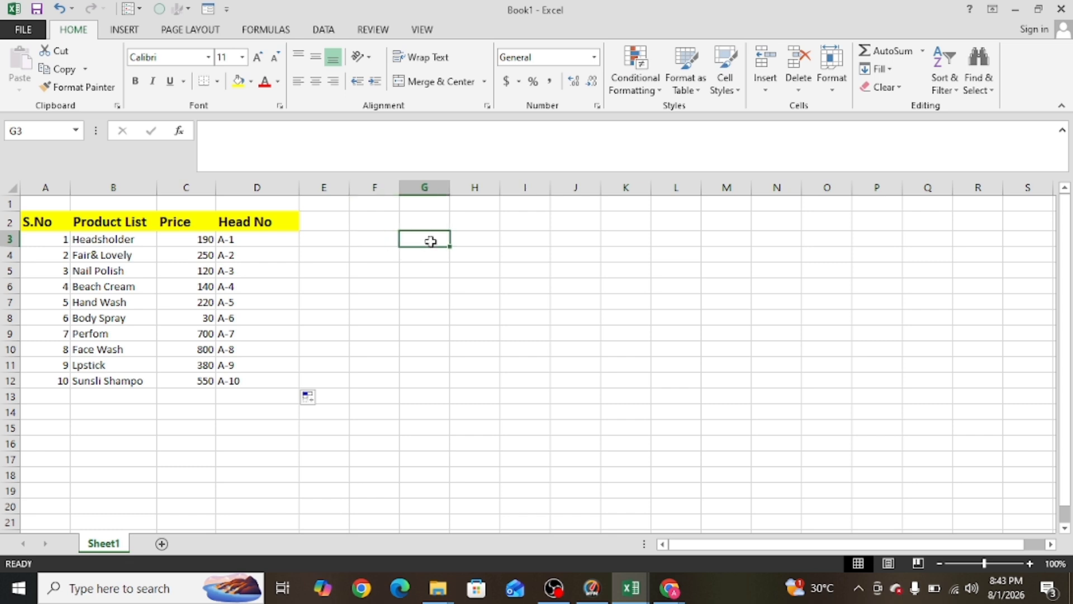
{"action": "type", "text": "S."}
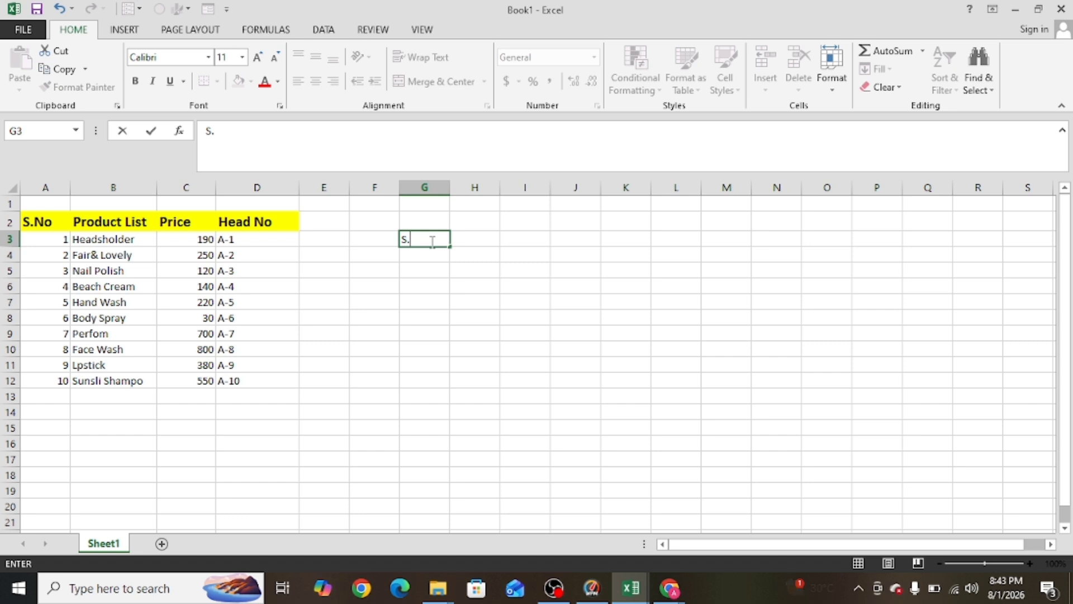
{"action": "type", "text": "N"}
{"action": "key", "text": "BackSpace"}
{"action": "type", "text": "No"}
{"action": "key", "text": "Tab"}
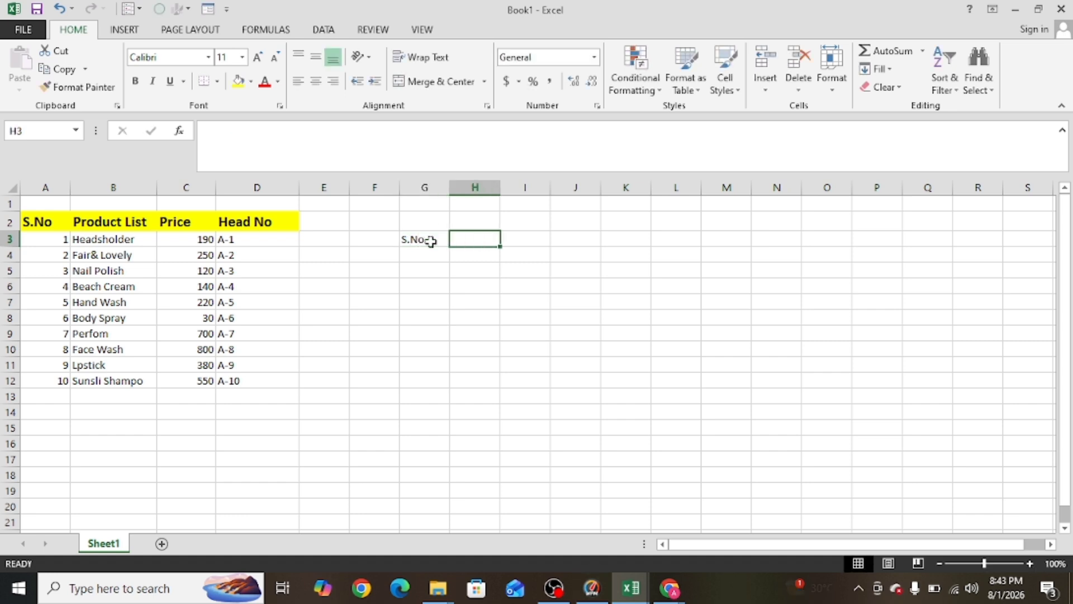
{"action": "type", "text": "Date"}
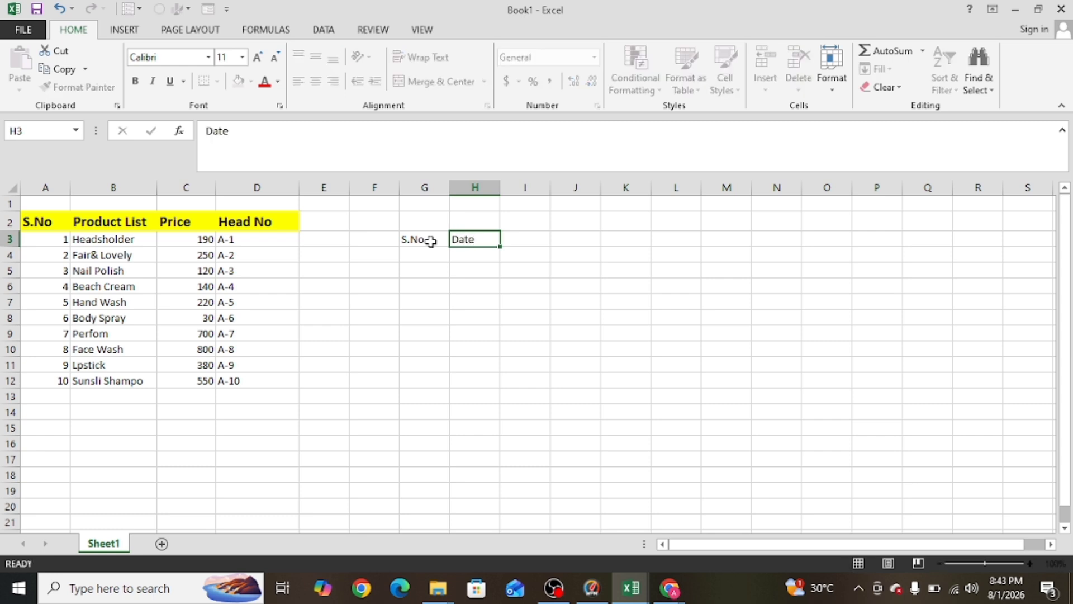
{"action": "key", "text": "Tab"}
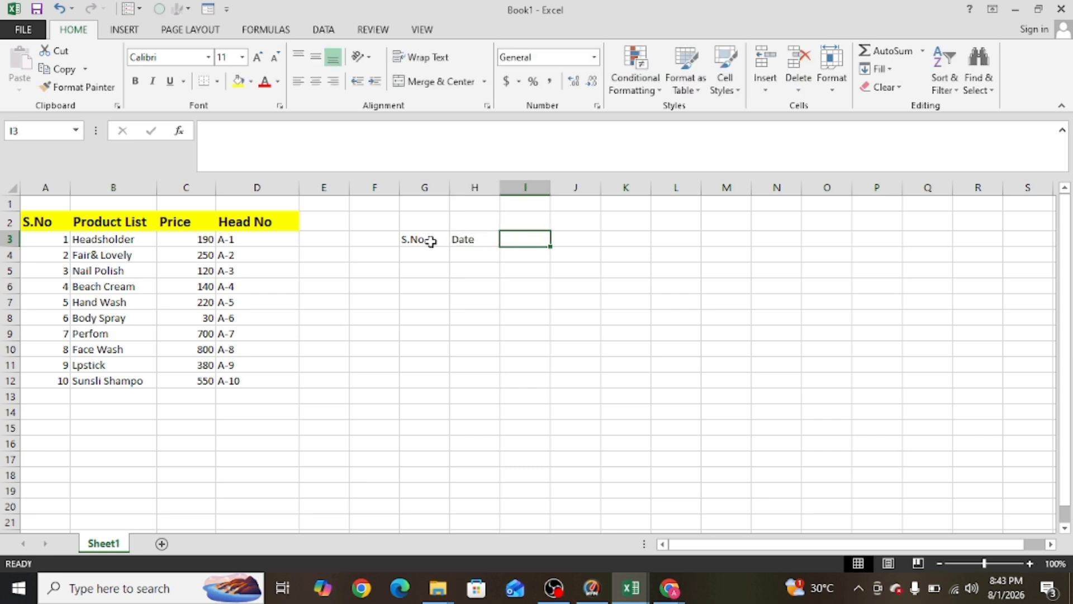
Add the headers C.Name in cell I3 and Product Name in cell J3
{"action": "type", "text": "C."}
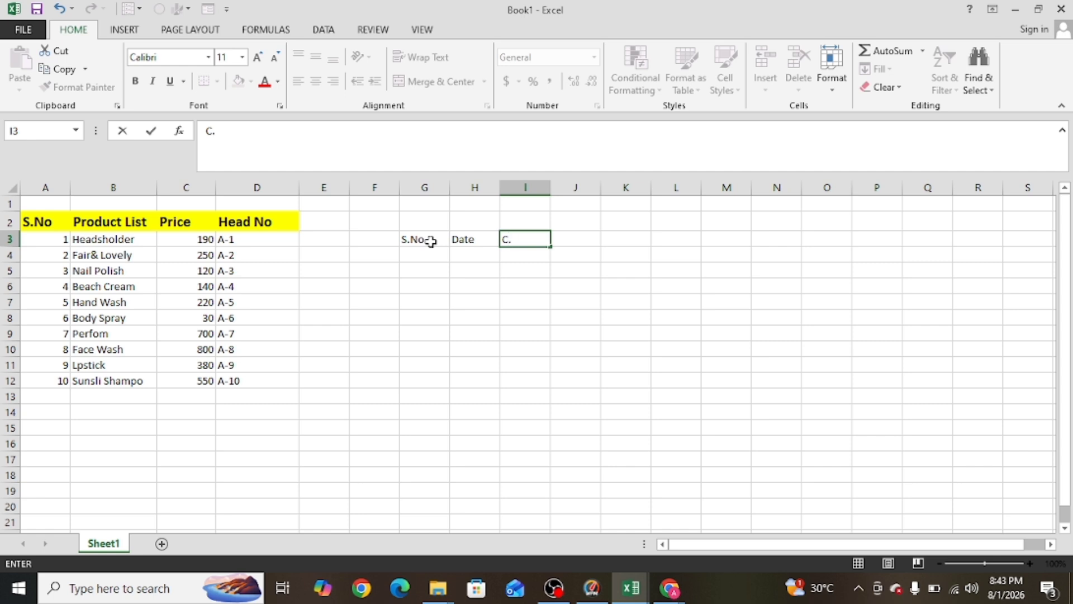
{"action": "type", "text": "Name"}
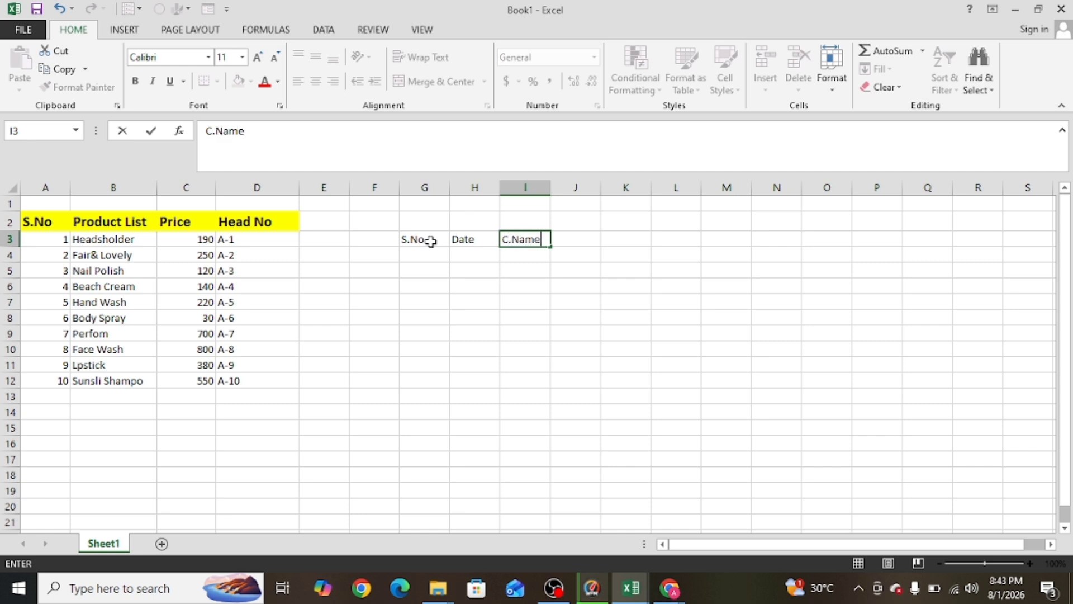
{"action": "key", "text": "Tab"}
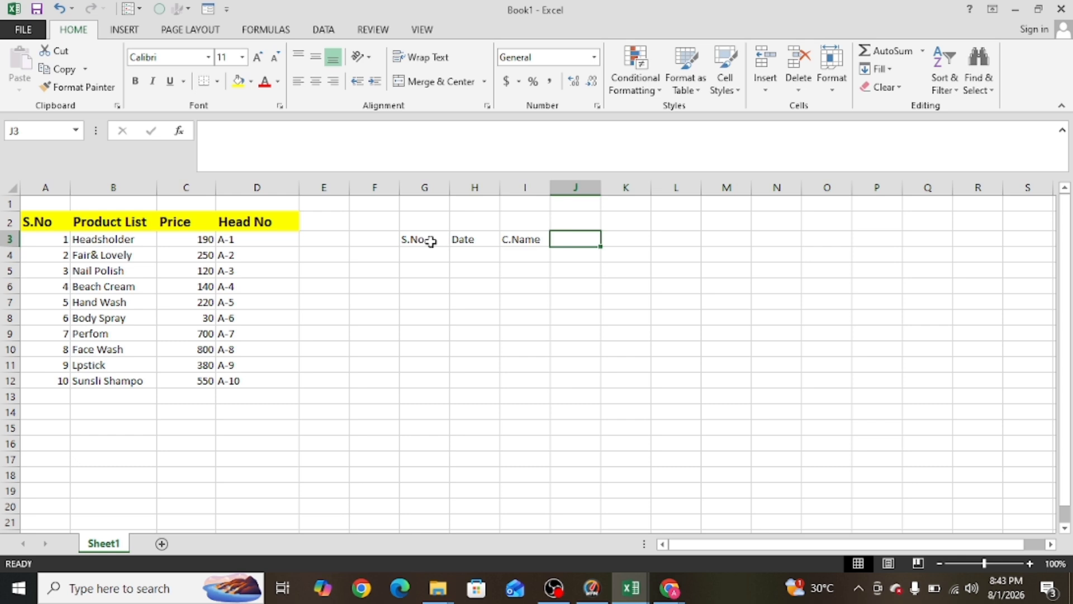
{"action": "type", "text": "P"}
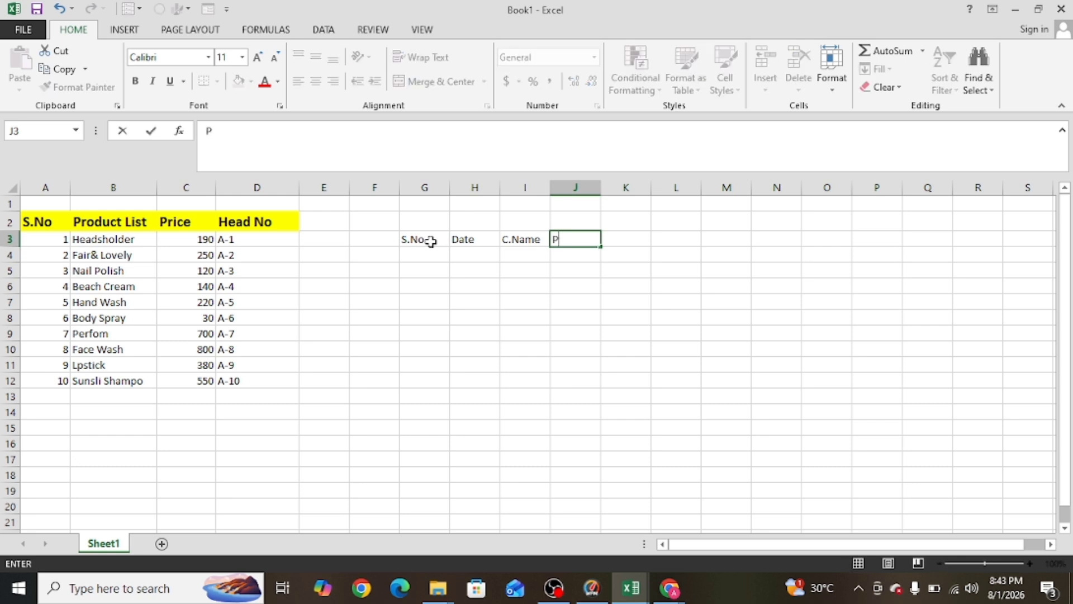
{"action": "type", "text": "roduct Name"}
{"action": "key", "text": "Tab"}
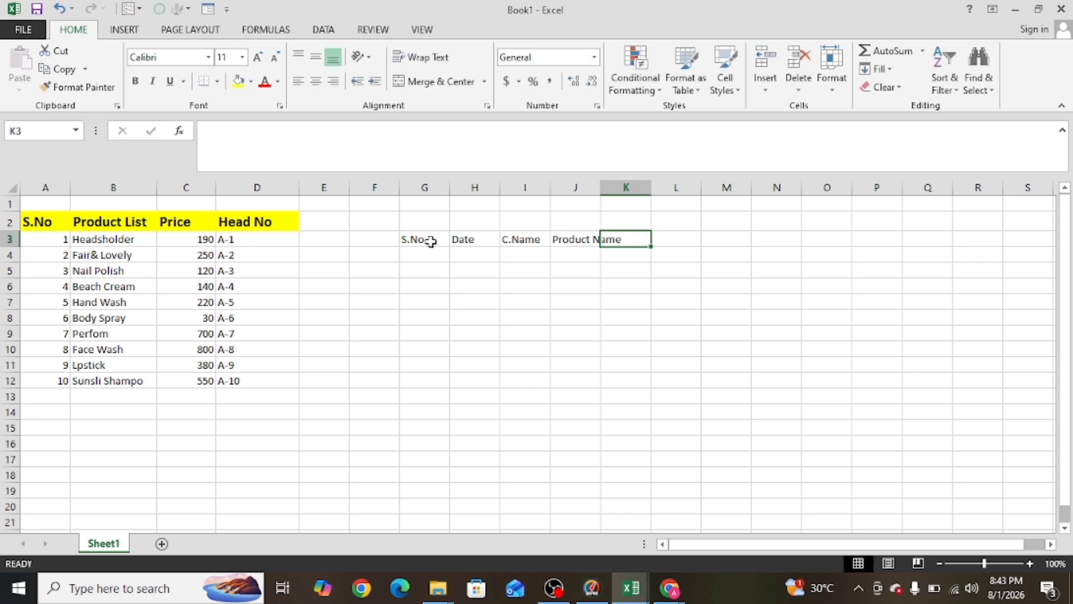
Add the header No of Product in cell K3, beside Product Name
{"action": "type", "text": "N"}
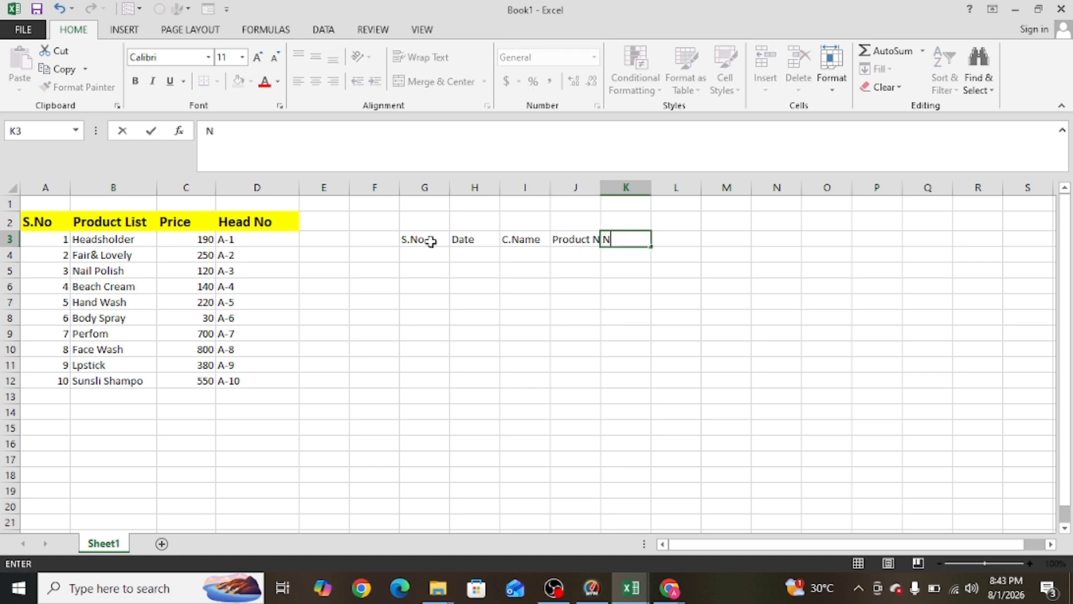
{"action": "type", "text": "o of "}
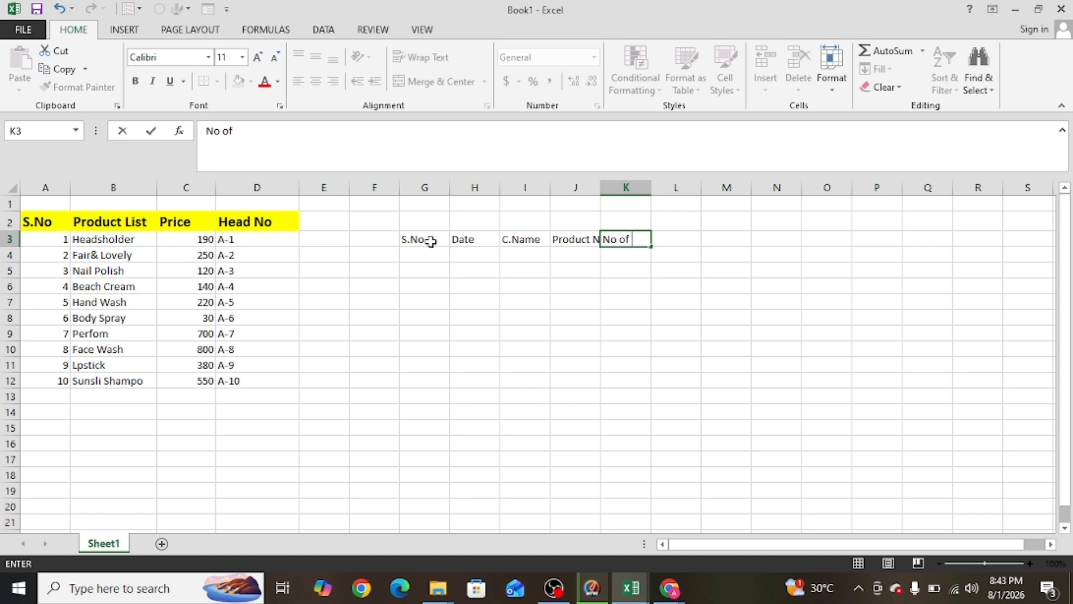
{"action": "type", "text": "Producr"}
{"action": "key", "text": "BackSpace"}
{"action": "type", "text": "t"}
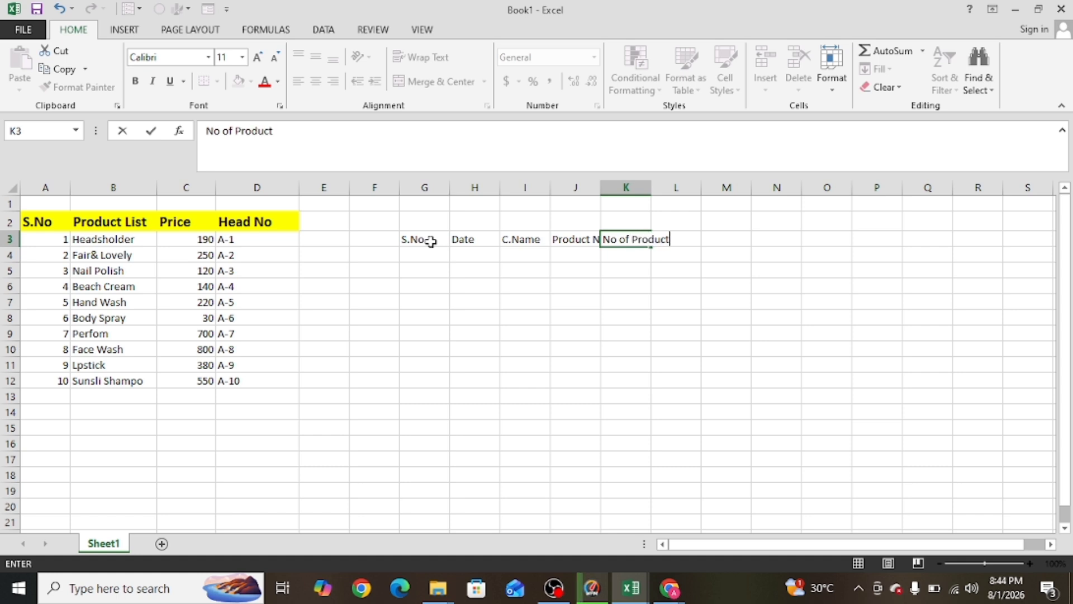
Add the header Total in cell L3, beside No of Product
{"action": "key", "text": "Tab"}
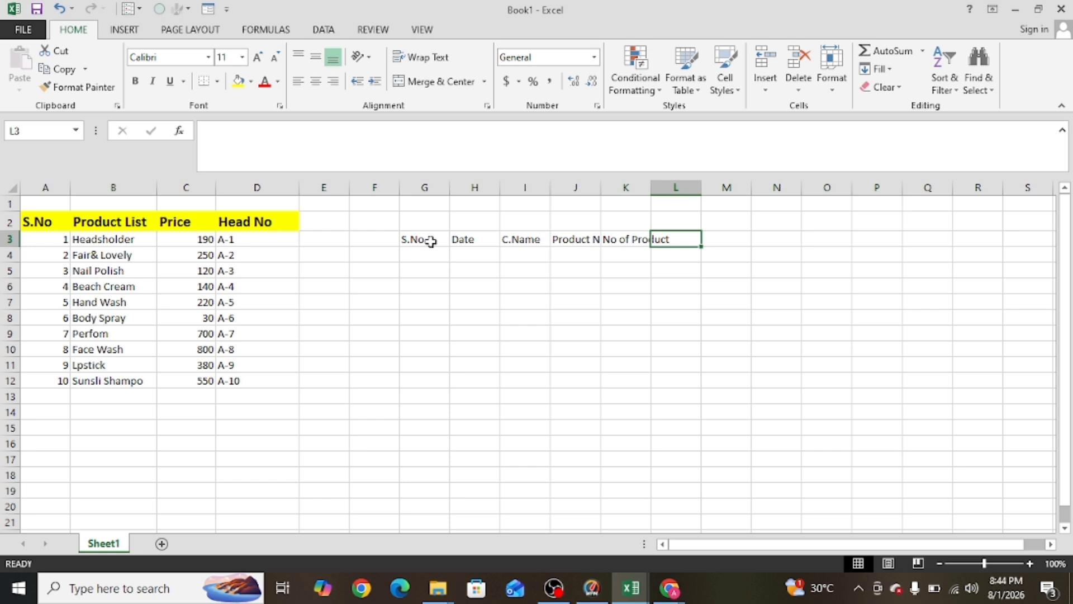
{"action": "type", "text": "To"}
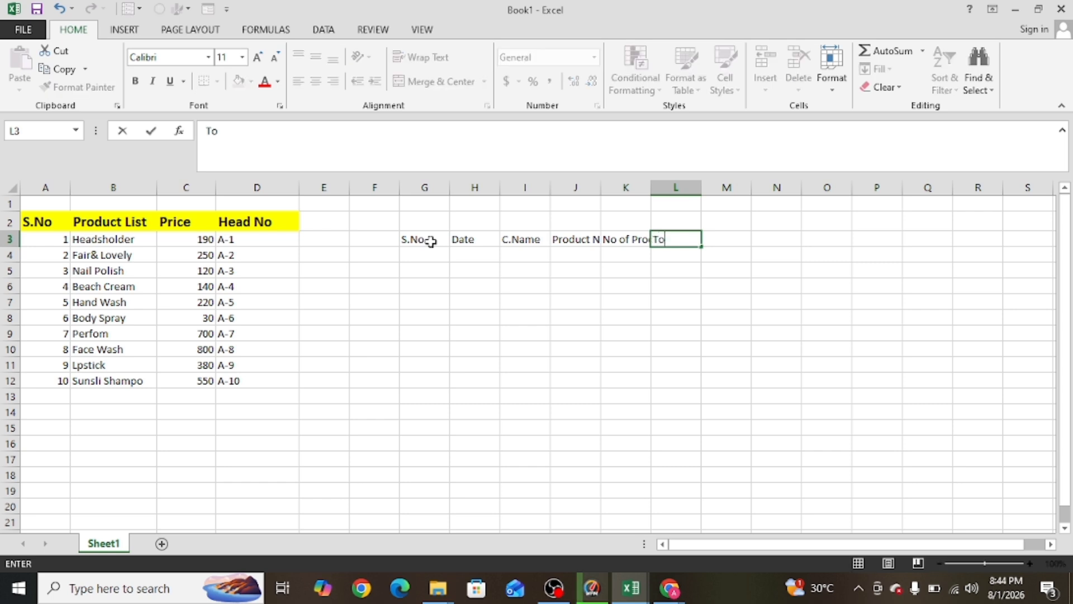
{"action": "type", "text": "tal"}
{"action": "left_click", "coordinate": [678, 320]}
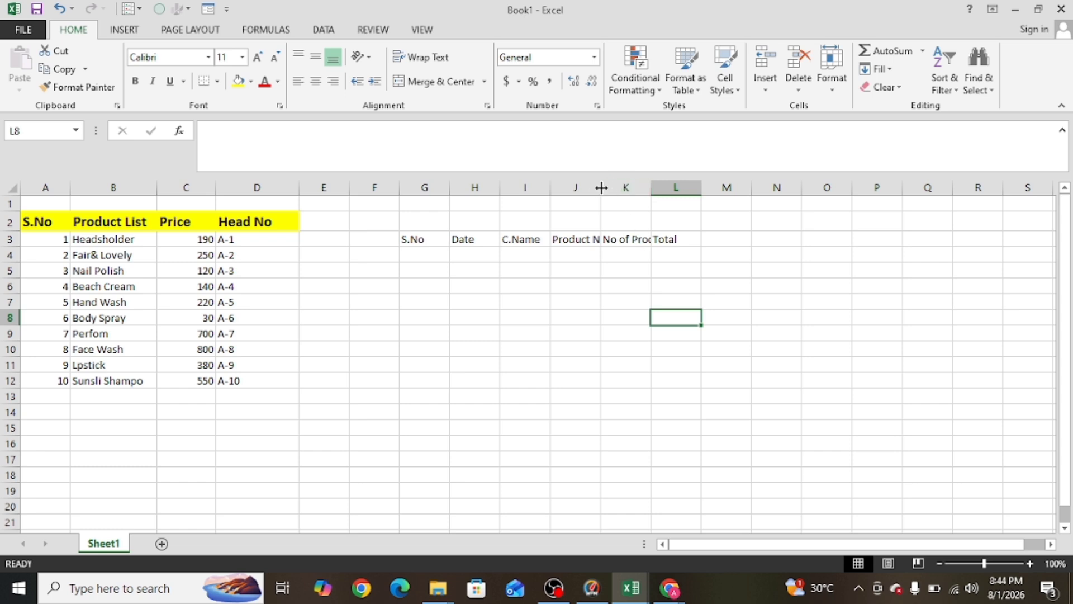
Auto-fit the widths of columns J and K to the Product Name and No of Product headers
{"action": "left_click_drag", "start_coordinate": [598, 185], "coordinate": [596, 185]}
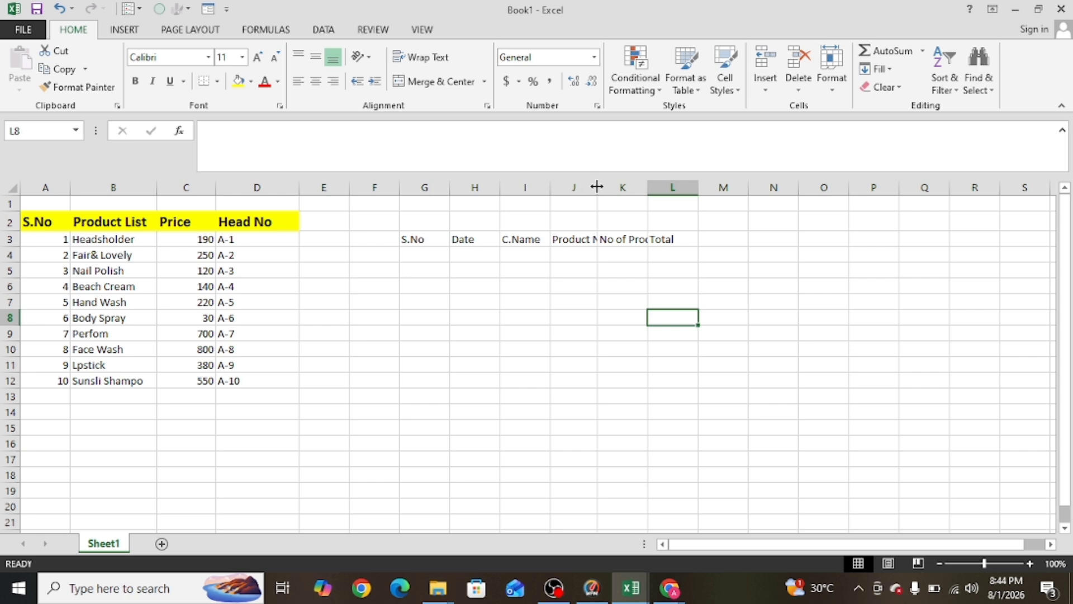
{"action": "double_click", "coordinate": [596, 185]}
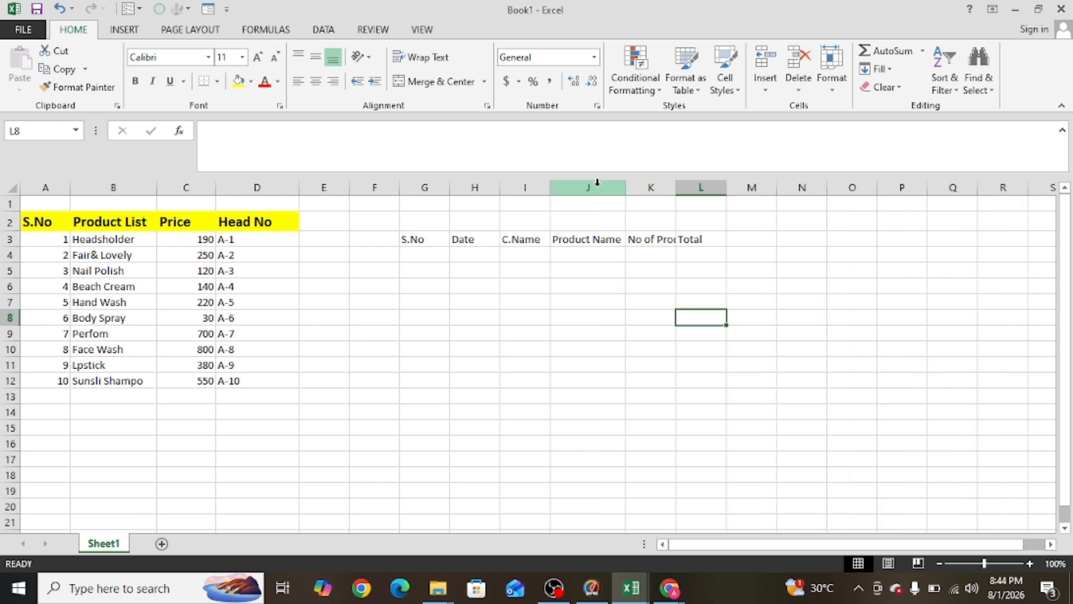
{"action": "double_click", "coordinate": [676, 186]}
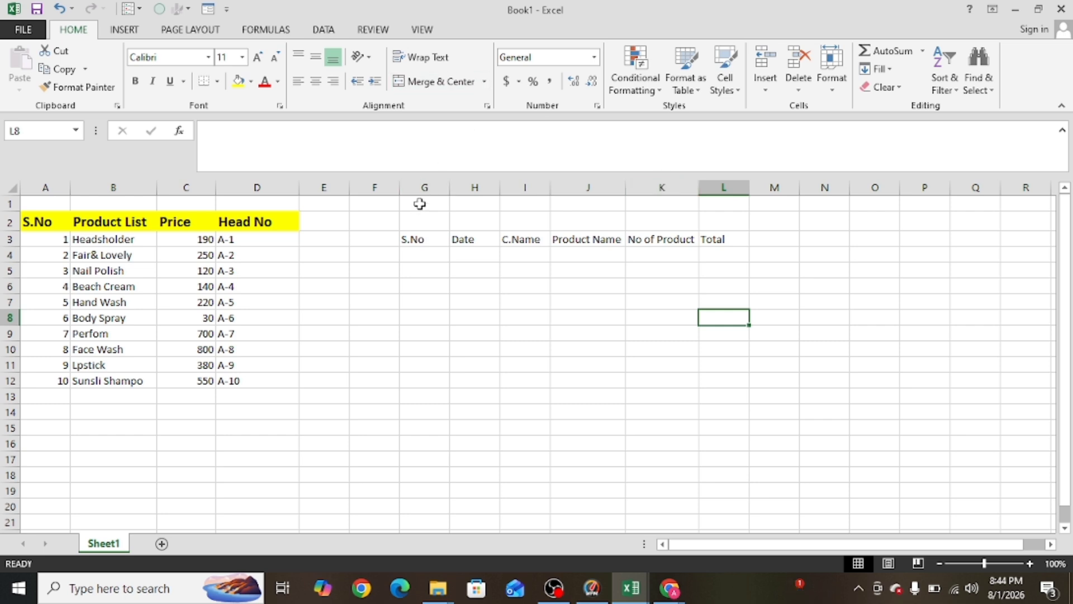
Merge and center G1:L2 above the second table's headers and enter the title Rida Casmatics
{"action": "left_click_drag", "start_coordinate": [420, 204], "coordinate": [737, 222]}
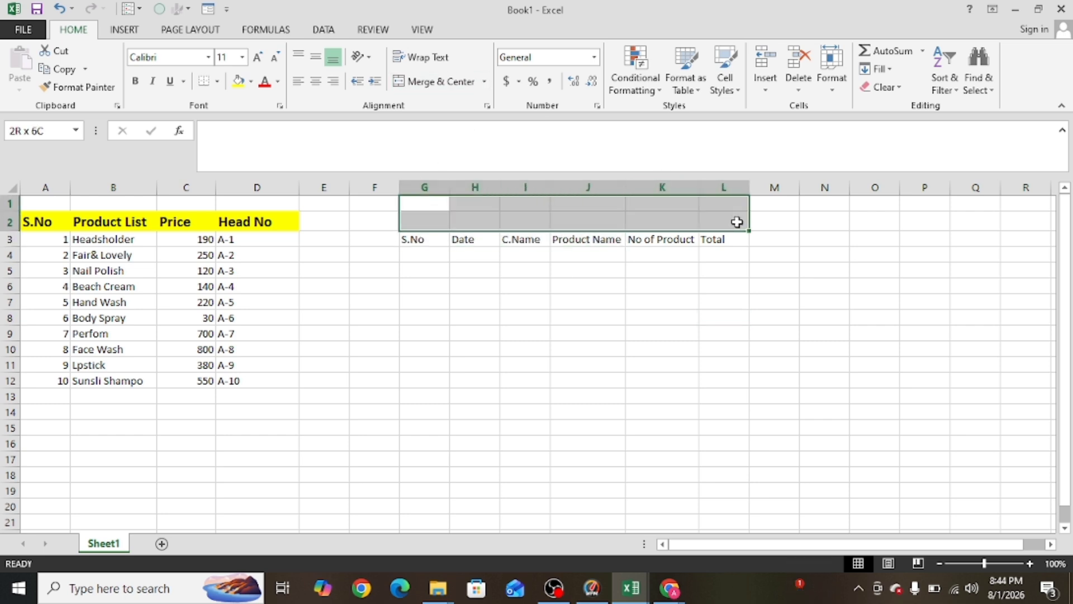
{"action": "left_click", "coordinate": [434, 81]}
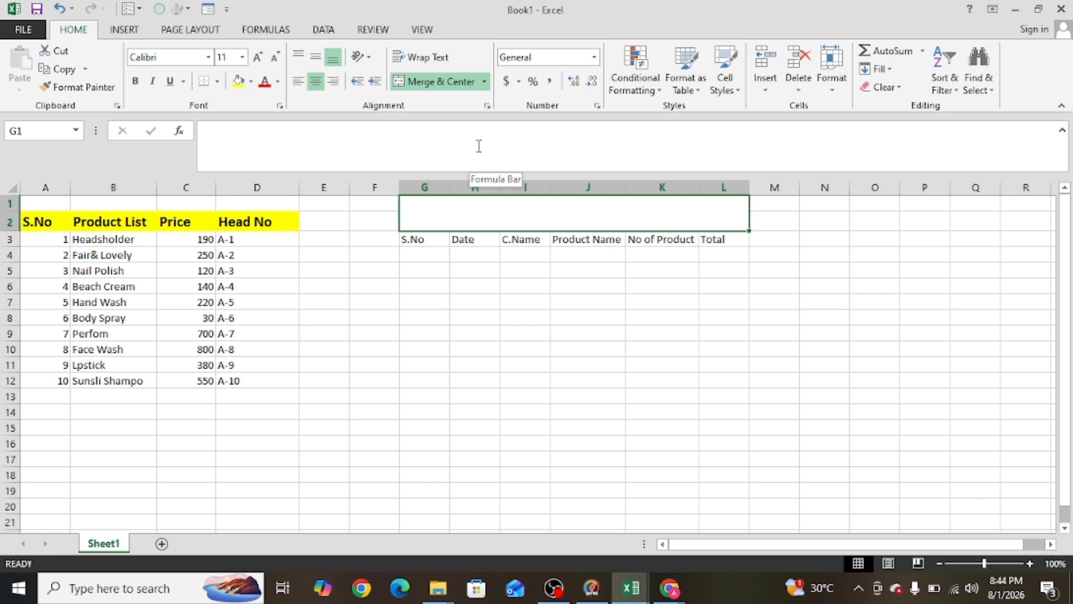
{"action": "type", "text": "Ir"}
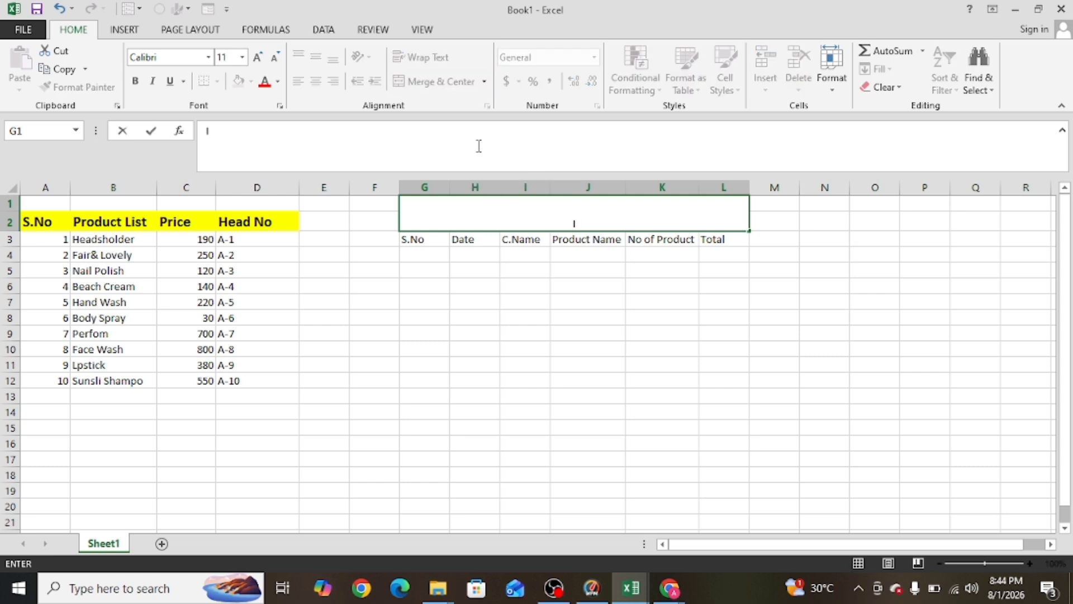
{"action": "key", "text": "BackSpace"}
{"action": "key", "text": "BackSpace"}
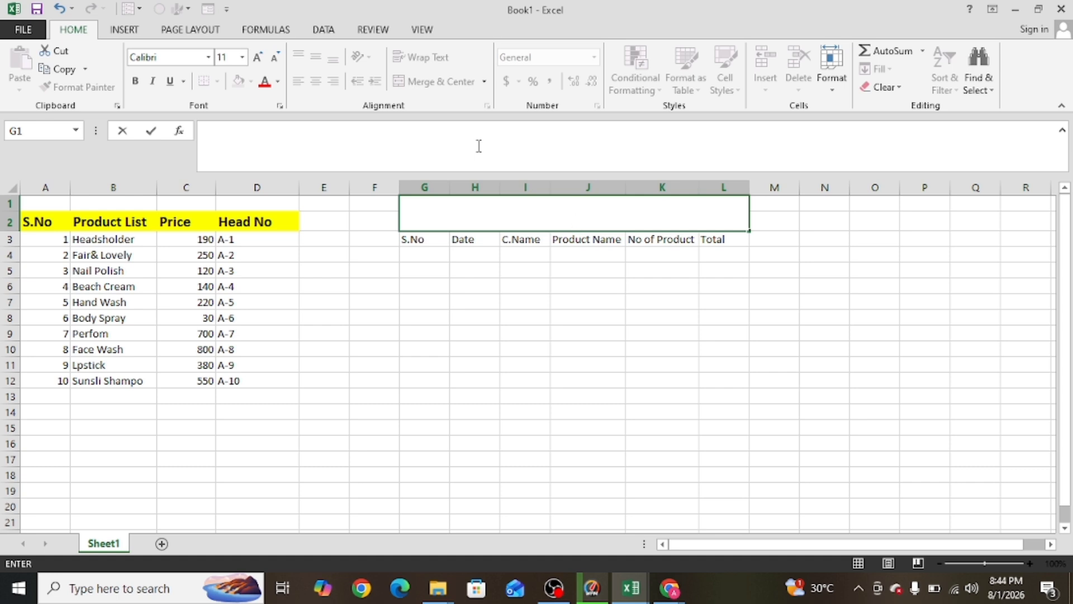
{"action": "type", "text": "I"}
{"action": "key", "text": "BackSpace"}
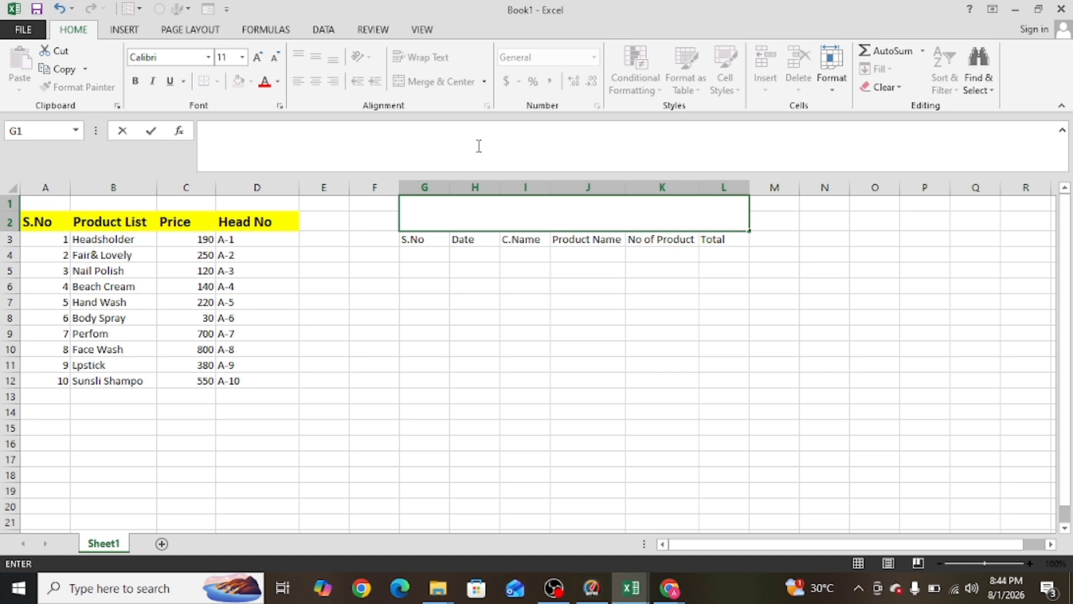
{"action": "type", "text": "Rida"}
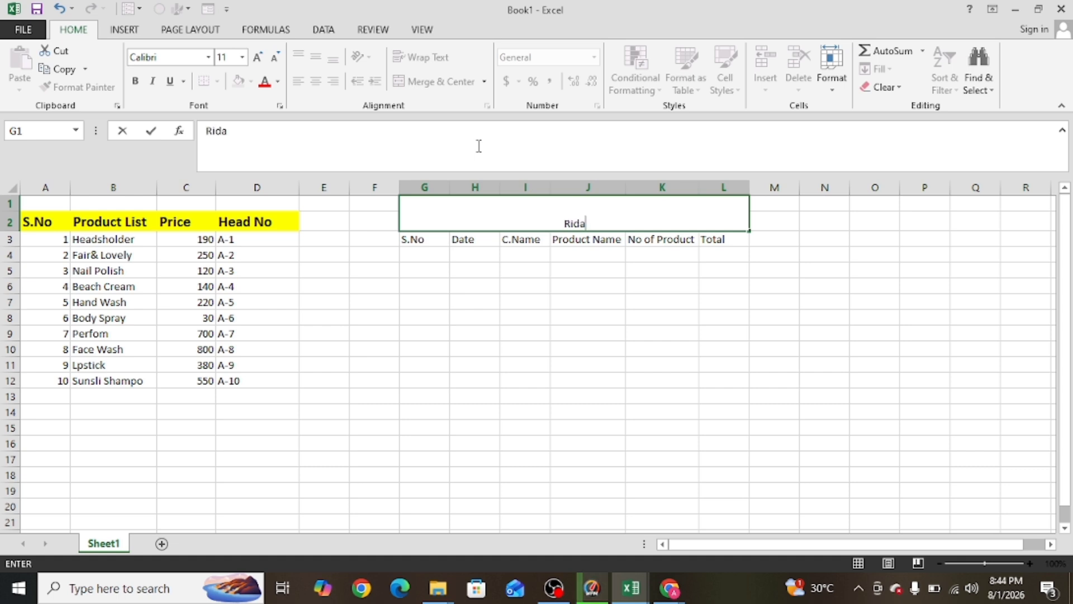
{"action": "type", "text": " Cad"}
{"action": "key", "text": "BackSpace"}
{"action": "type", "text": "sm"}
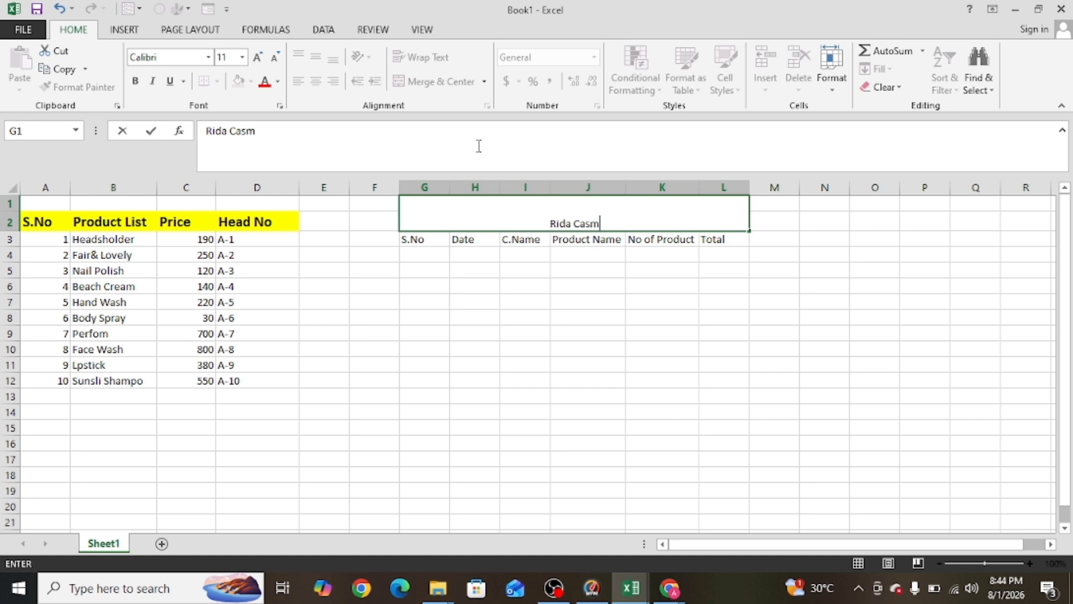
{"action": "type", "text": "atics"}
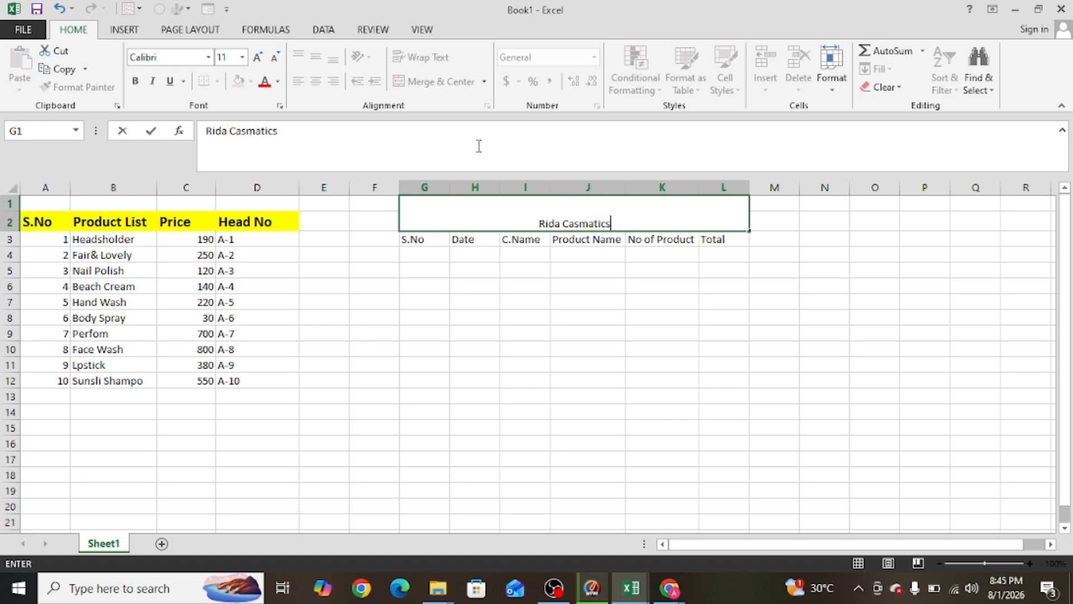
{"action": "left_click_drag", "start_coordinate": [542, 345], "coordinate": [601, 367]}
{"action": "left_click", "coordinate": [601, 366]}
Increase the font size of the Rida Casmatics title to 28
{"action": "left_click", "coordinate": [563, 213]}
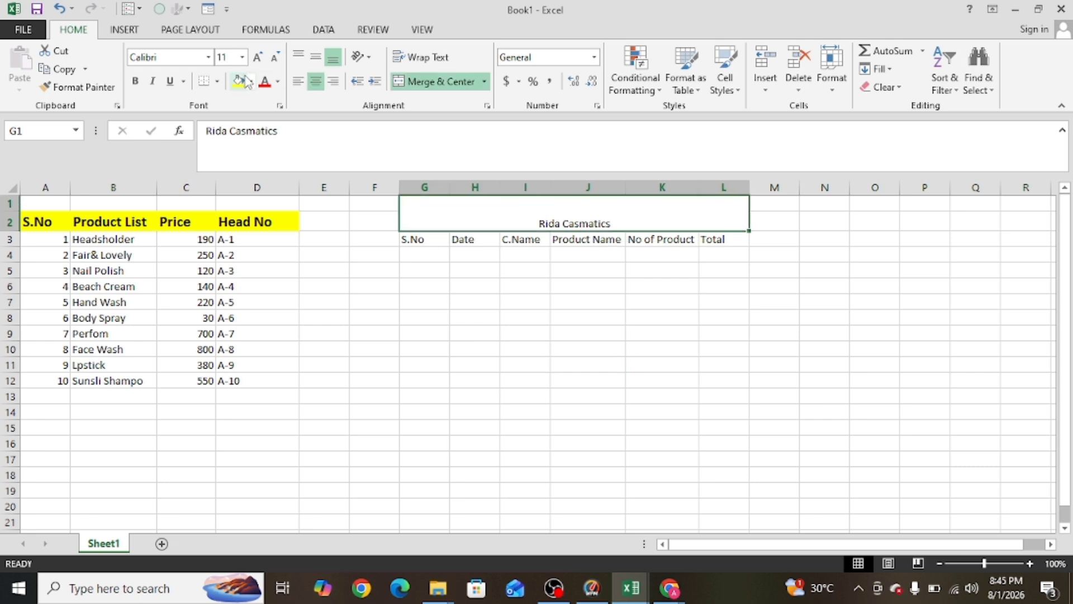
{"action": "left_click", "coordinate": [255, 58]}
{"action": "left_click", "coordinate": [255, 59]}
{"action": "left_click", "coordinate": [256, 59]}
{"action": "left_click", "coordinate": [256, 58]}
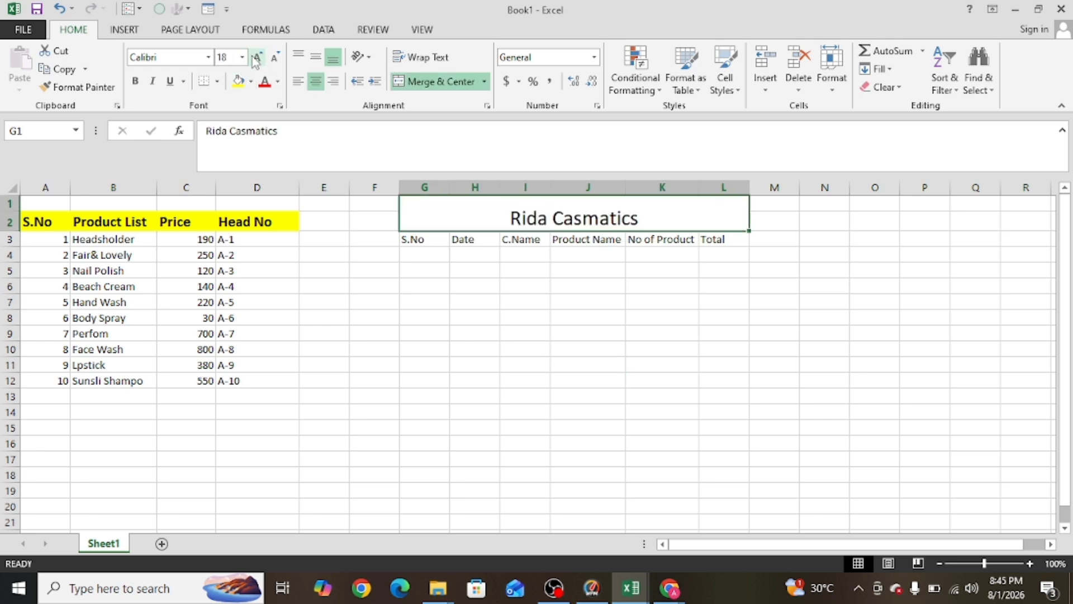
{"action": "left_click", "coordinate": [256, 58]}
{"action": "left_click", "coordinate": [255, 59]}
{"action": "left_click", "coordinate": [255, 58]}
{"action": "left_click", "coordinate": [256, 58]}
{"action": "left_click", "coordinate": [255, 58]}
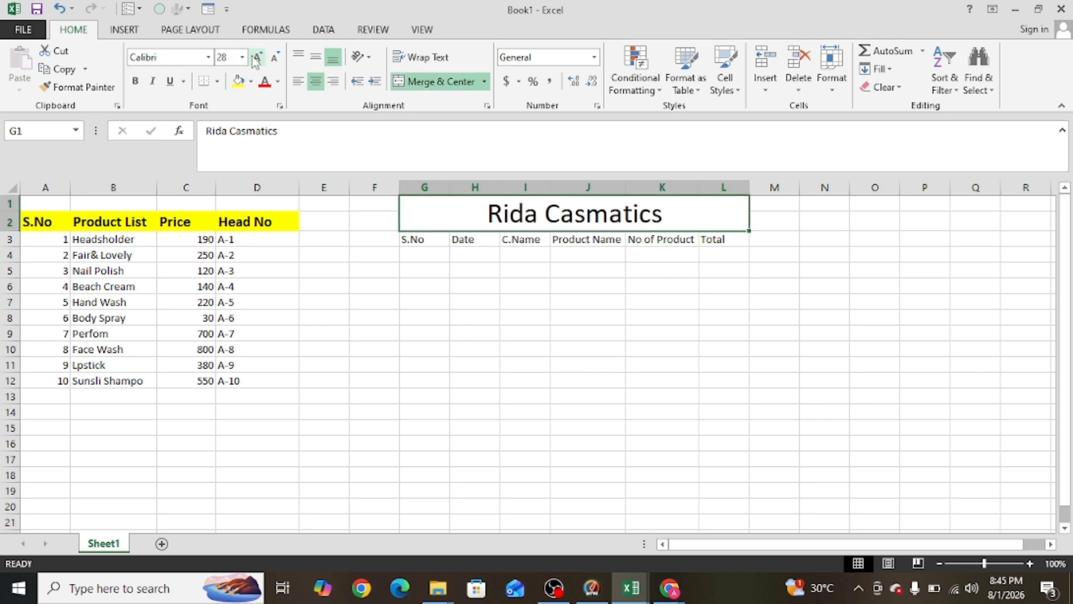
Make the merged title bold and set its font to Arial Unicode MS
{"action": "left_click", "coordinate": [134, 81]}
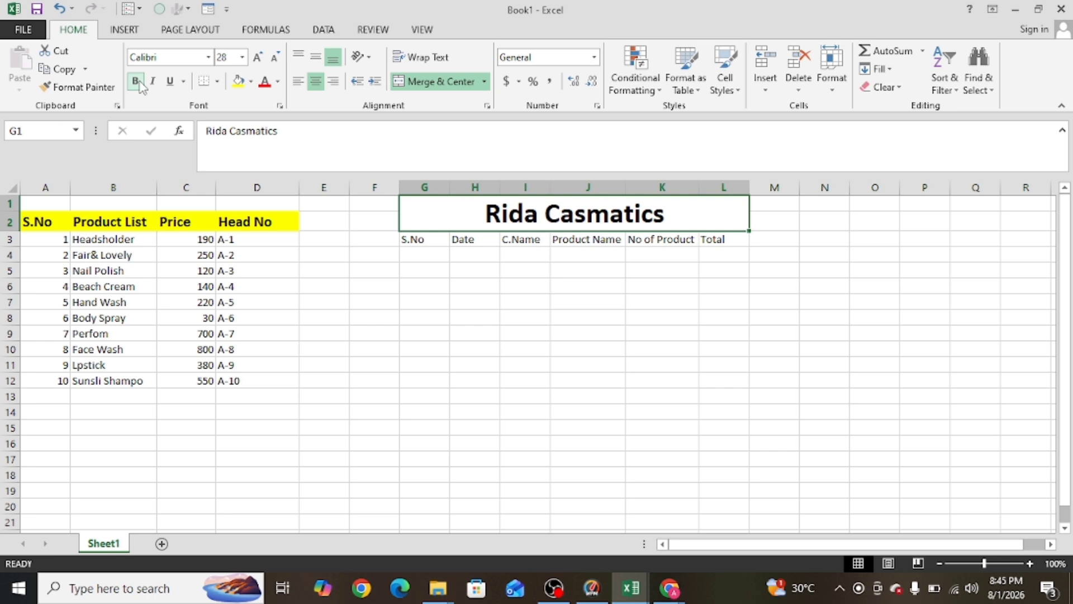
{"action": "left_click", "coordinate": [208, 57]}
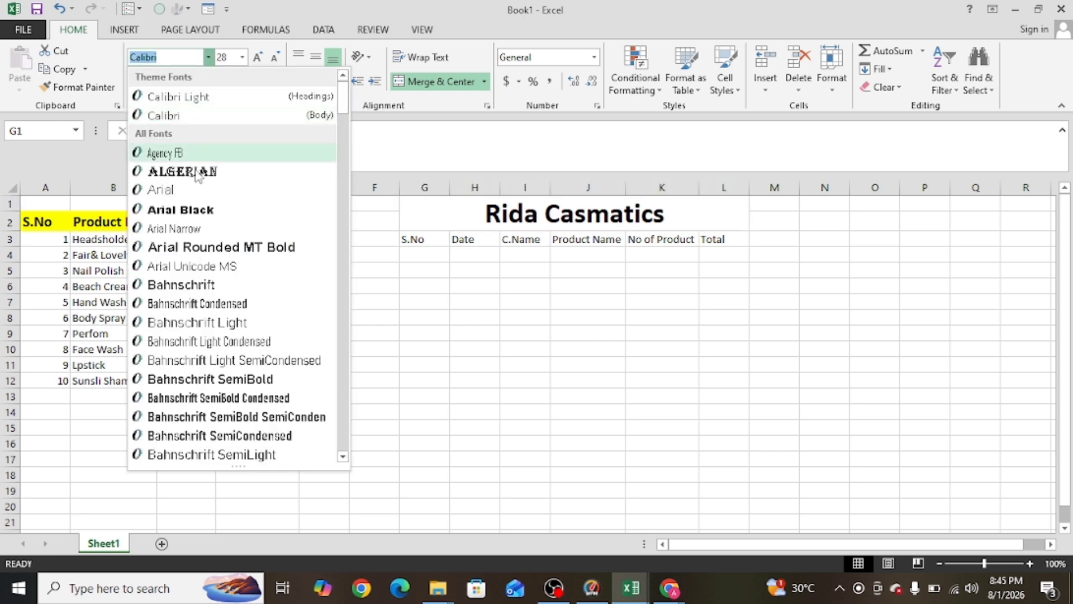
{"action": "left_click", "coordinate": [200, 267]}
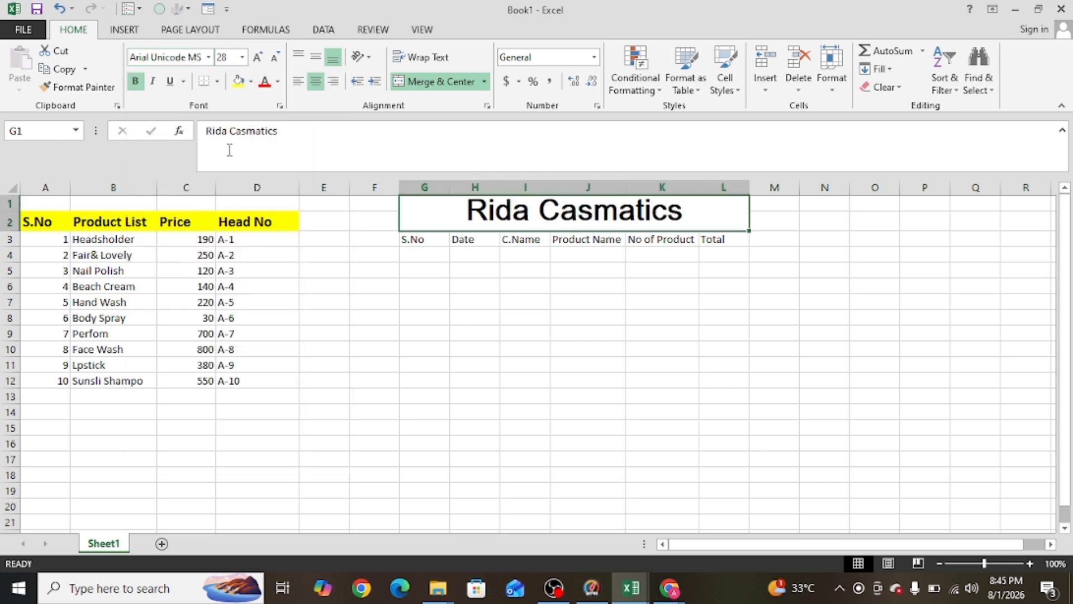
Fill the merged title cell with a bright pink from the standard colors
{"action": "left_click", "coordinate": [238, 81]}
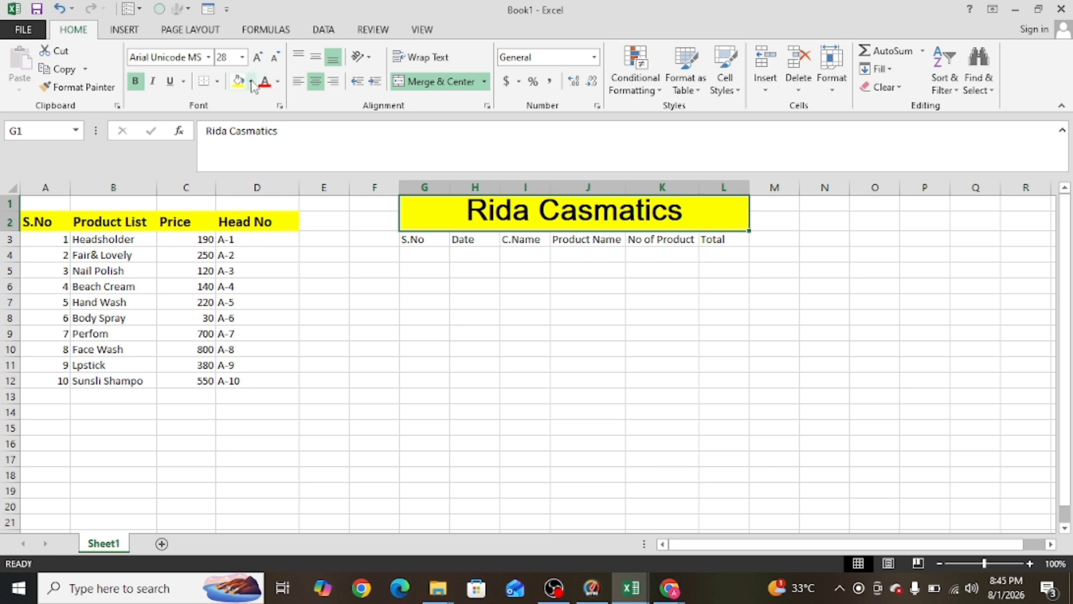
{"action": "left_click", "coordinate": [253, 83]}
{"action": "left_click", "coordinate": [284, 240]}
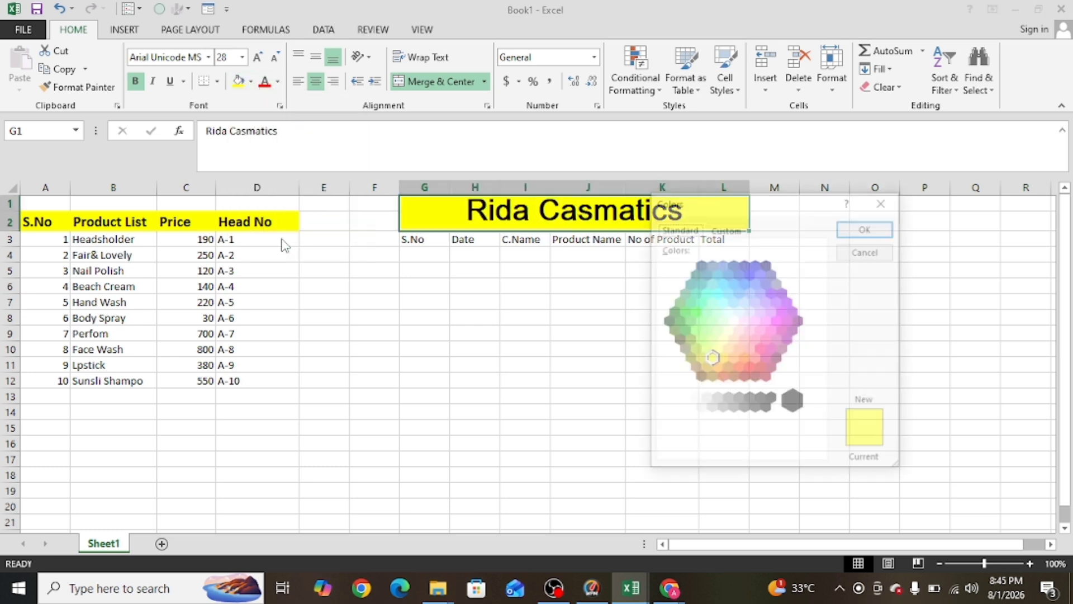
{"action": "left_click", "coordinate": [766, 339]}
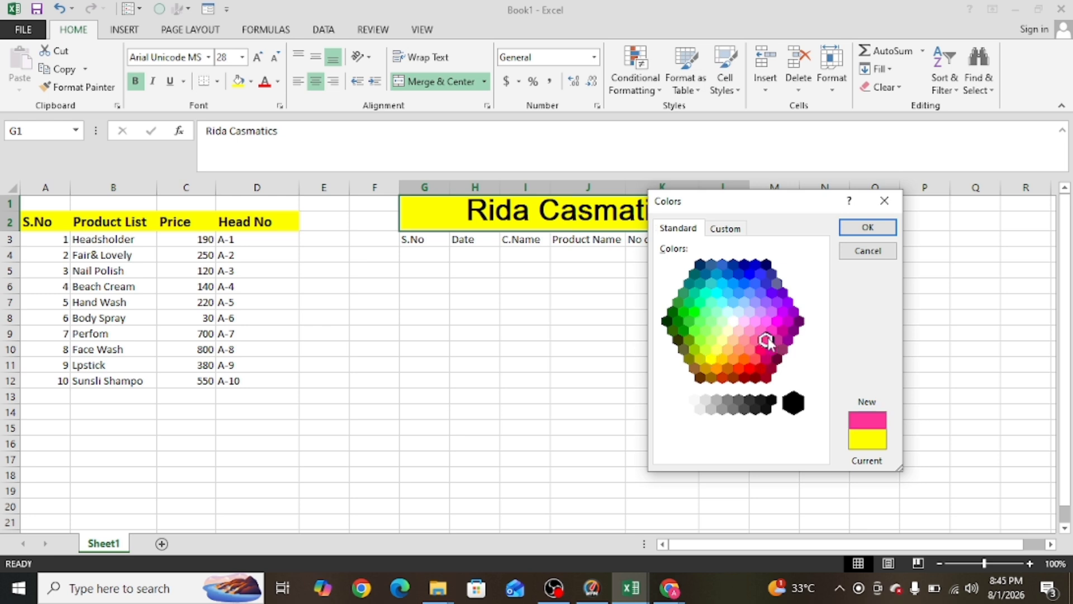
{"action": "left_click", "coordinate": [855, 228]}
{"action": "left_click", "coordinate": [686, 378]}
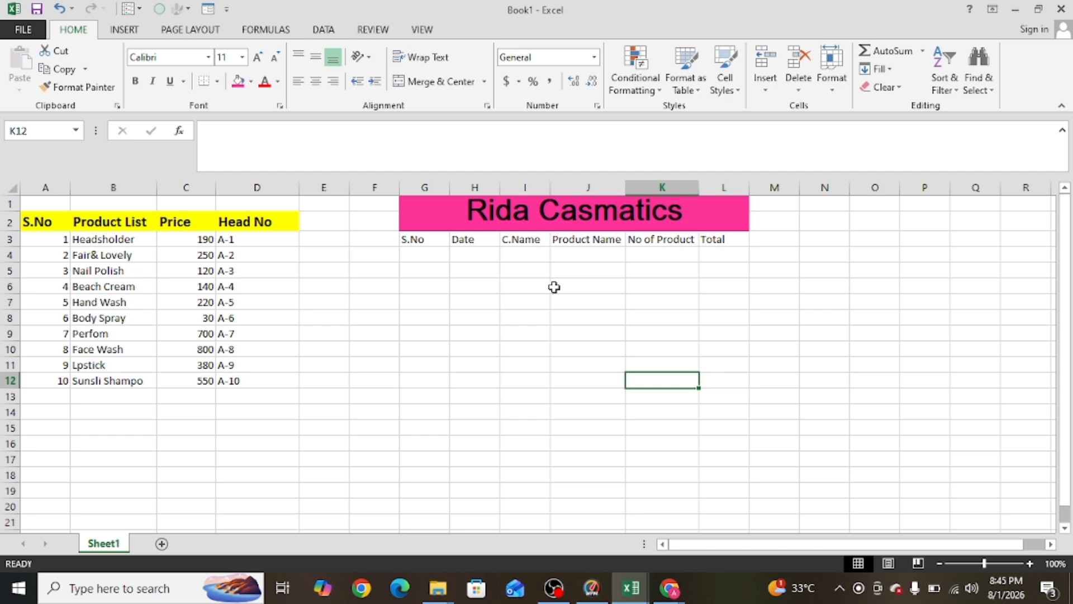
Add a list data validation to cell G4 with the serial numbers =$A$3:$A$12 as its source
{"action": "left_click", "coordinate": [420, 254]}
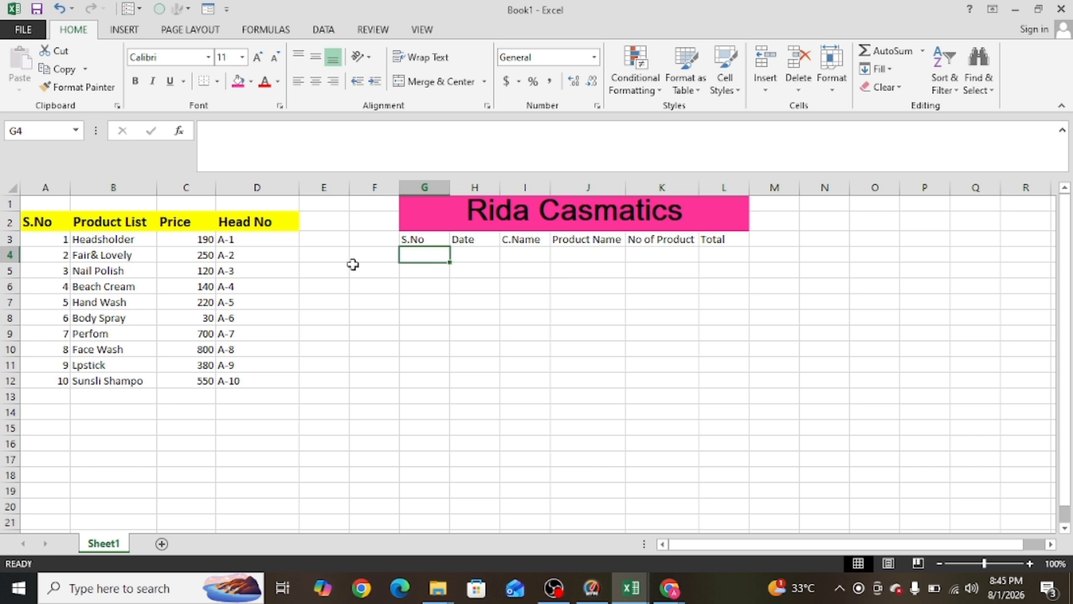
{"action": "left_click", "coordinate": [325, 30]}
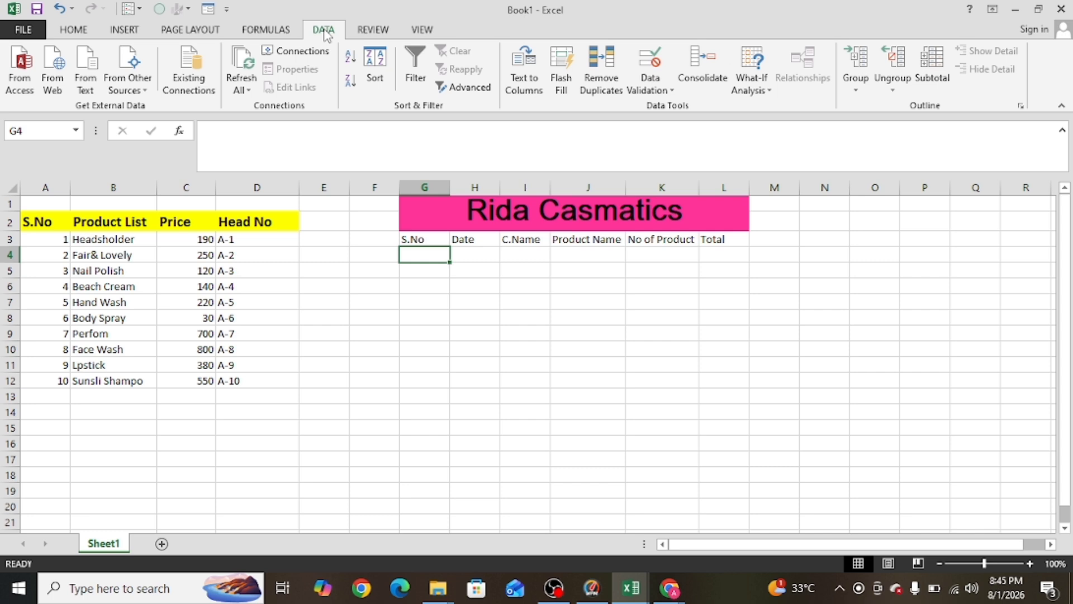
{"action": "left_click", "coordinate": [673, 91]}
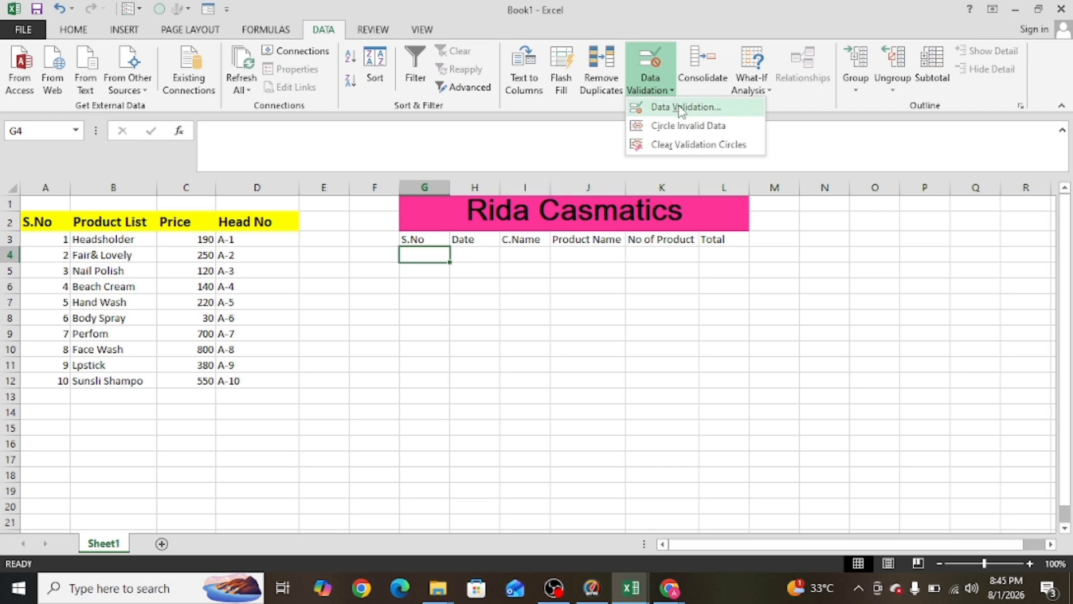
{"action": "left_click", "coordinate": [681, 109]}
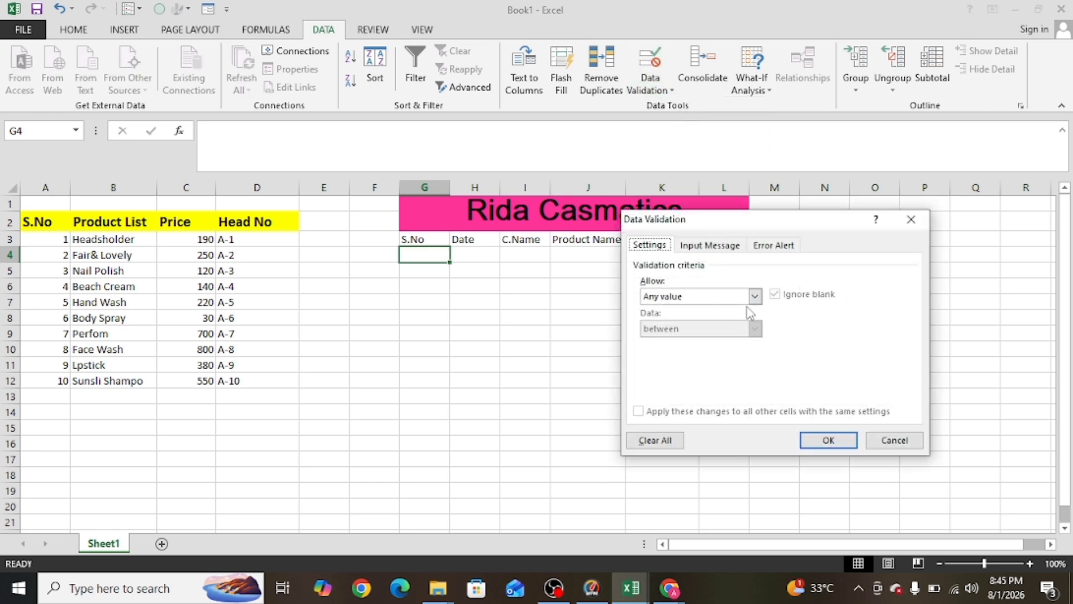
{"action": "left_click", "coordinate": [754, 296]}
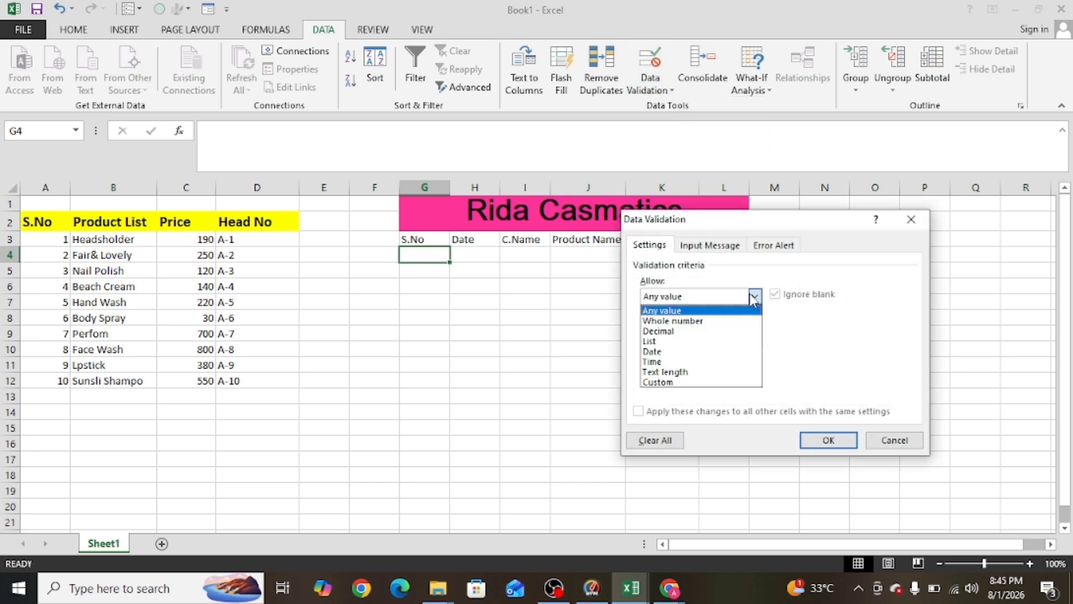
{"action": "left_click", "coordinate": [665, 342]}
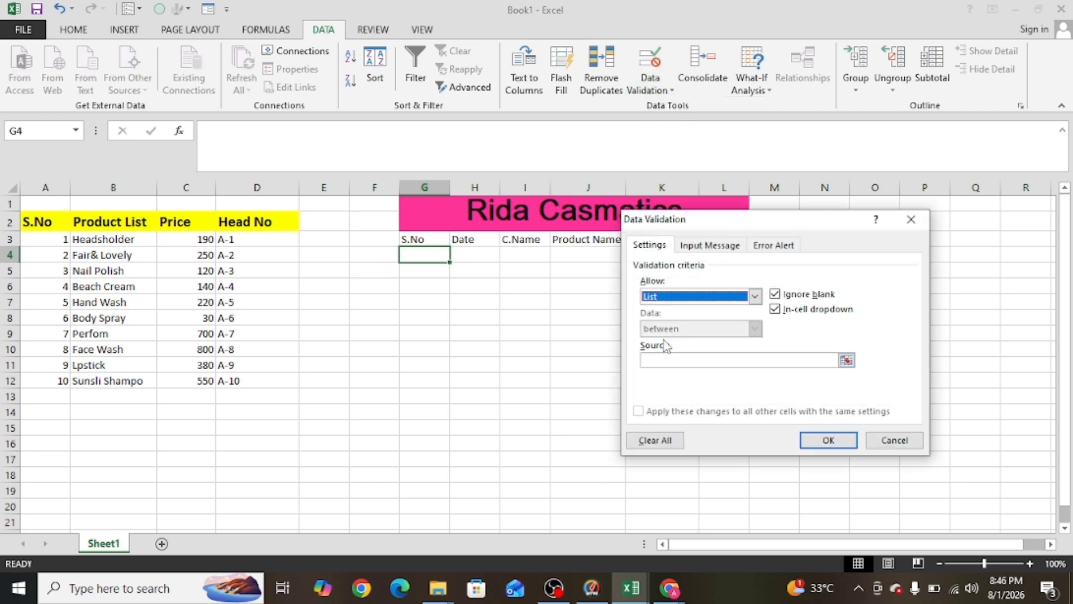
{"action": "left_click", "coordinate": [747, 360]}
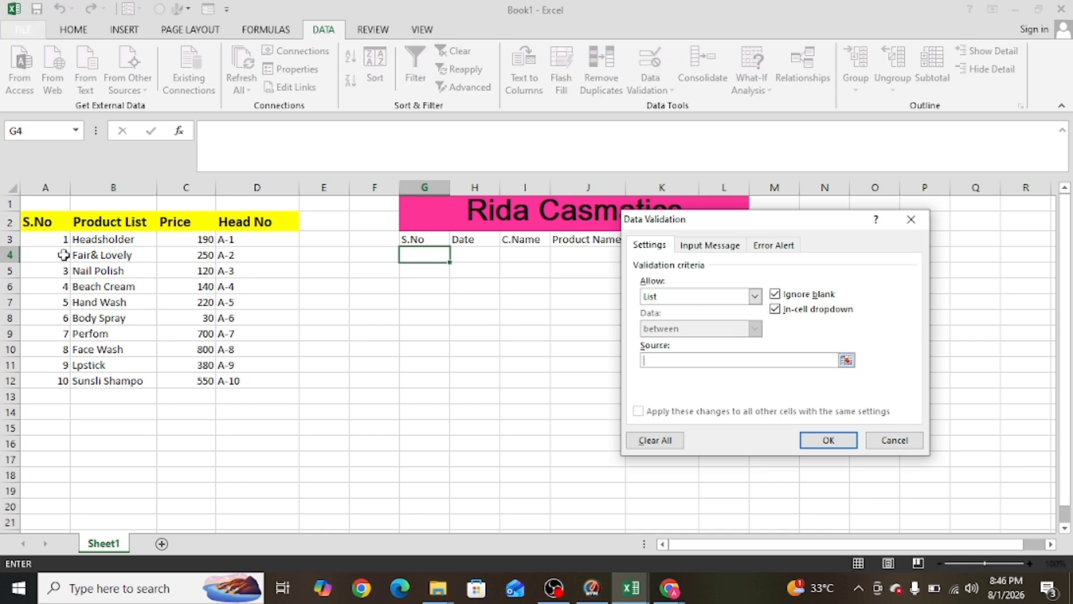
{"action": "left_click_drag", "start_coordinate": [53, 238], "coordinate": [58, 381]}
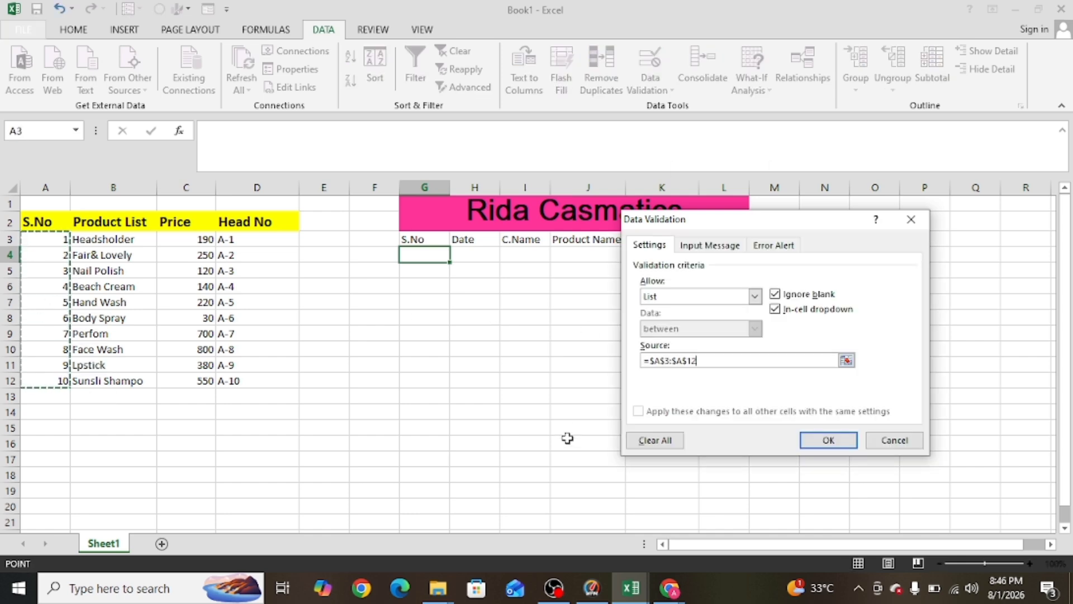
{"action": "left_click", "coordinate": [814, 441]}
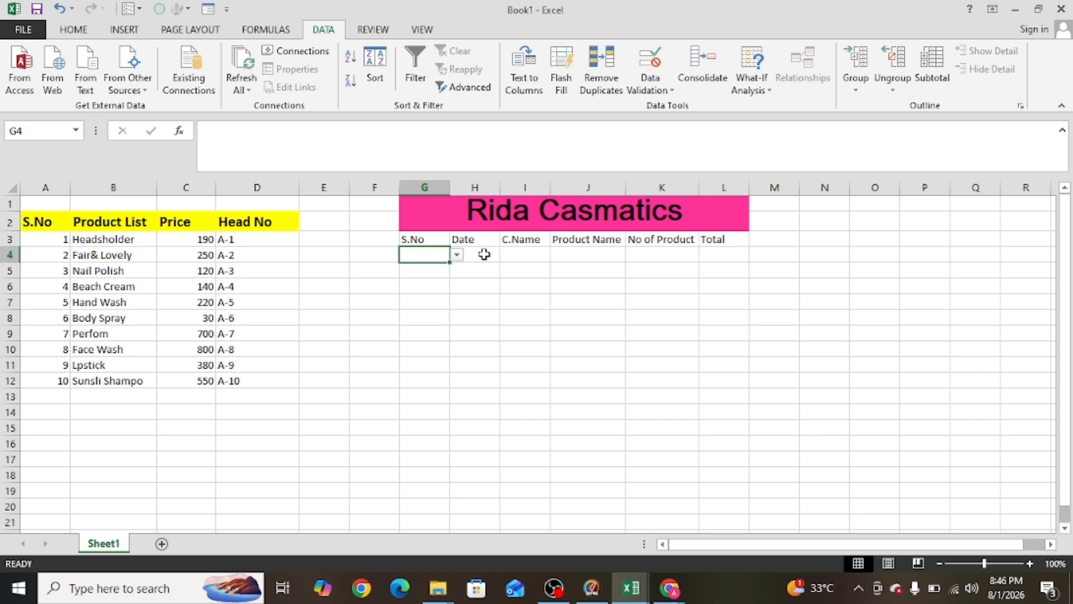
Try removing the Date column from the Rida Casmatics table
{"action": "left_click", "coordinate": [484, 254]}
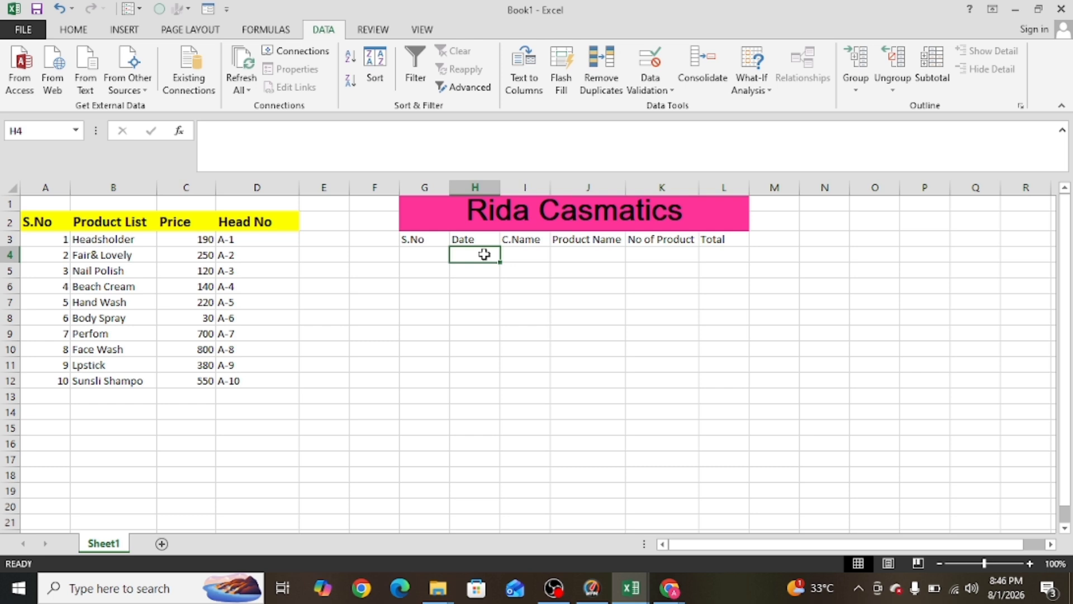
{"action": "left_click", "coordinate": [481, 180]}
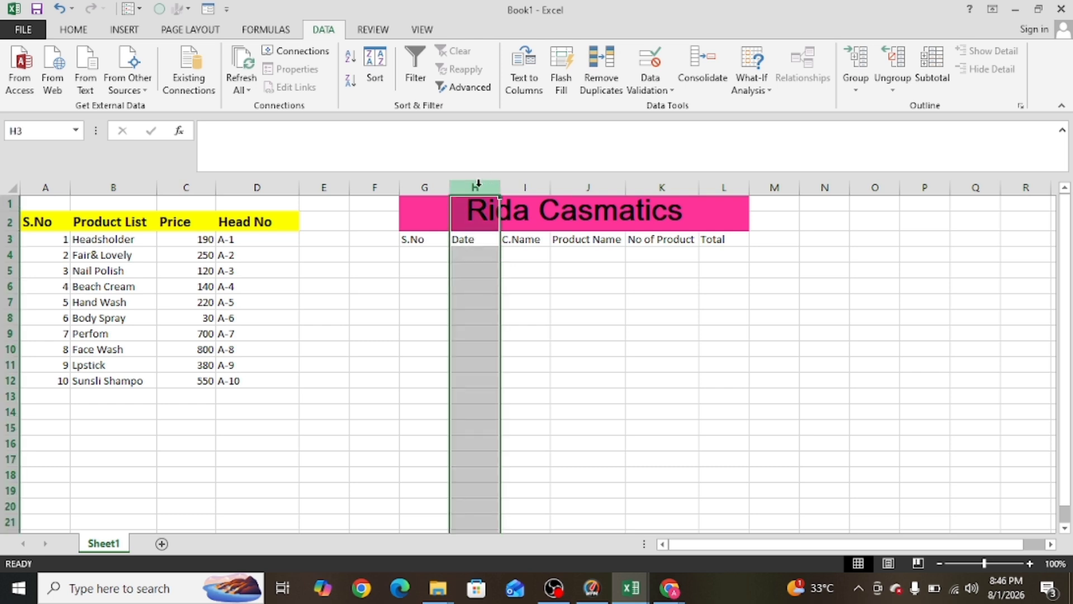
{"action": "key", "text": "ctrl+minus"}
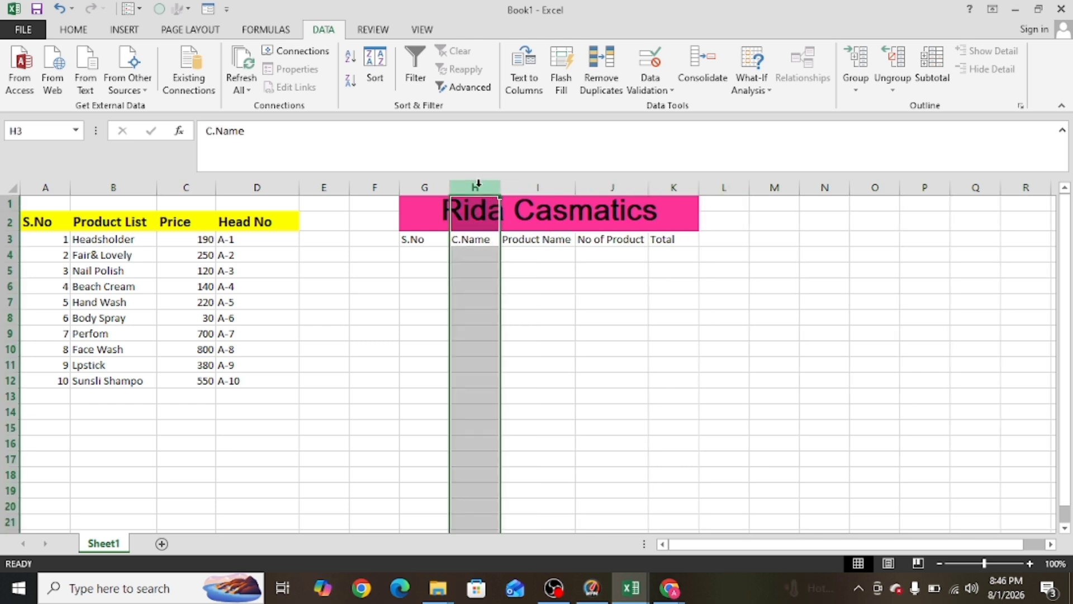
{"action": "left_click", "coordinate": [600, 316]}
{"action": "left_click", "coordinate": [477, 257]}
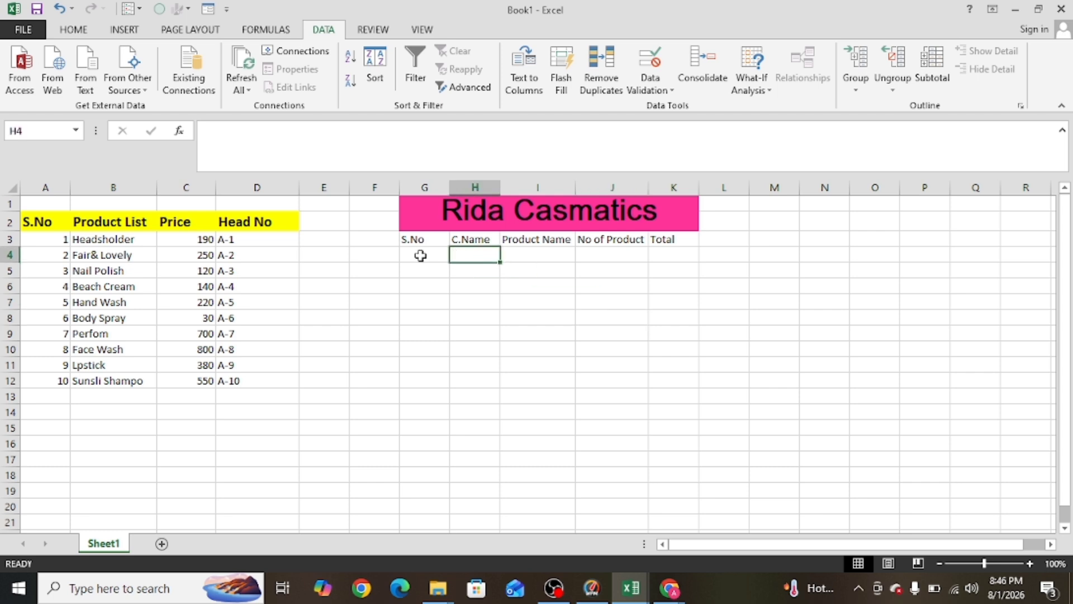
Try out the S.No dropdown in G4 by choosing serial number 2
{"action": "left_click", "coordinate": [421, 255]}
{"action": "left_click", "coordinate": [458, 258]}
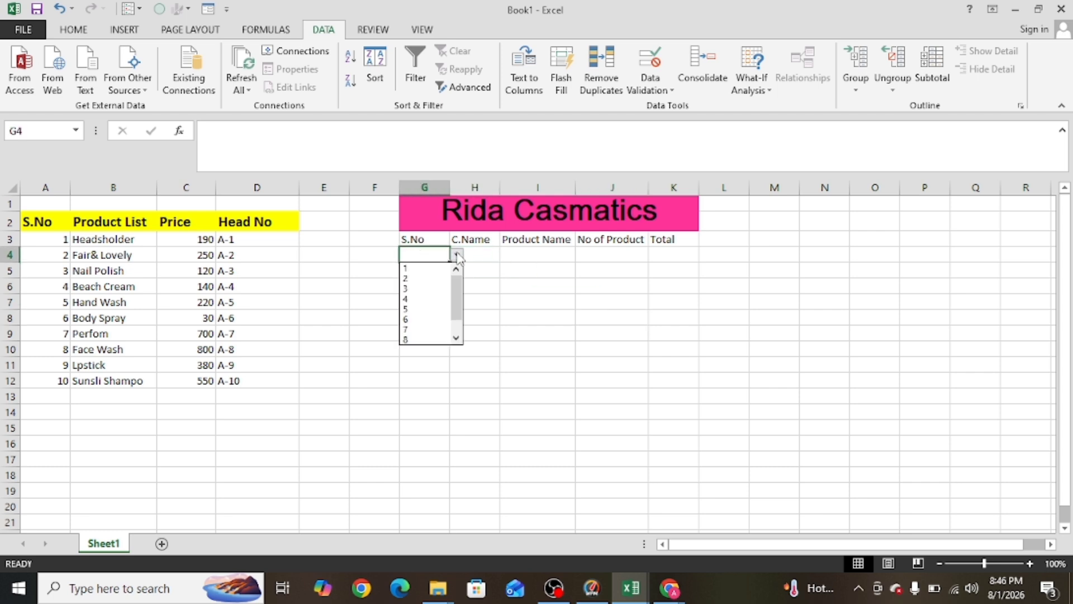
{"action": "left_click", "coordinate": [419, 277]}
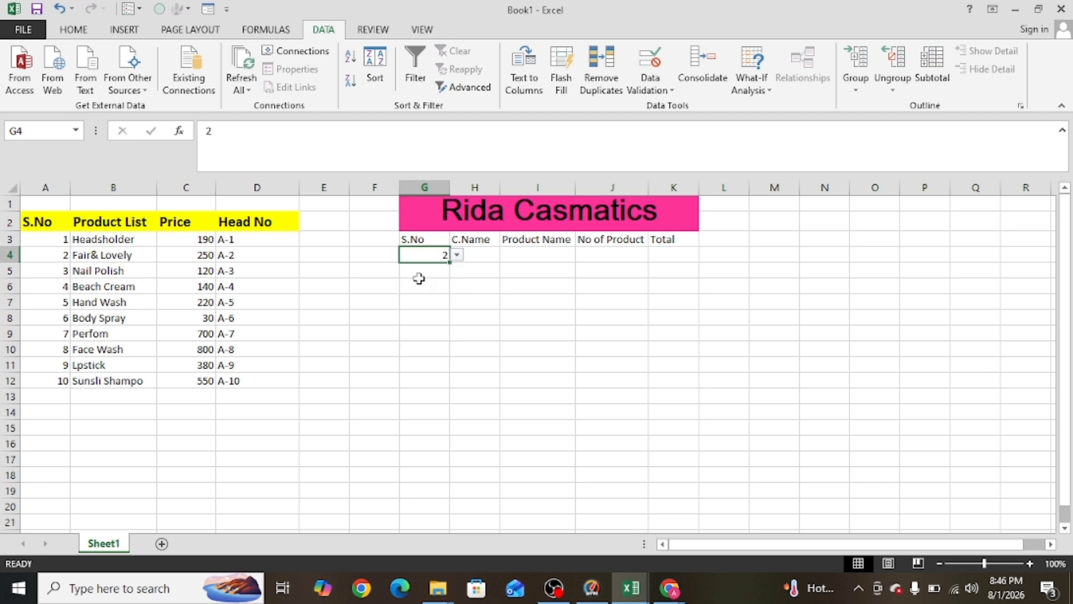
{"action": "left_click", "coordinate": [488, 253]}
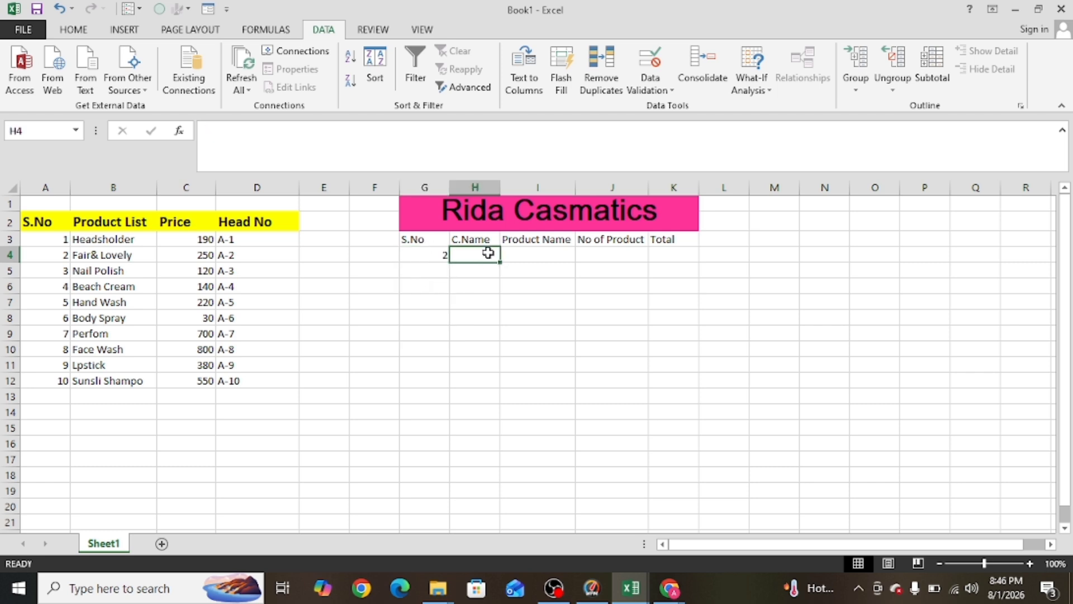
{"action": "left_click", "coordinate": [537, 241]}
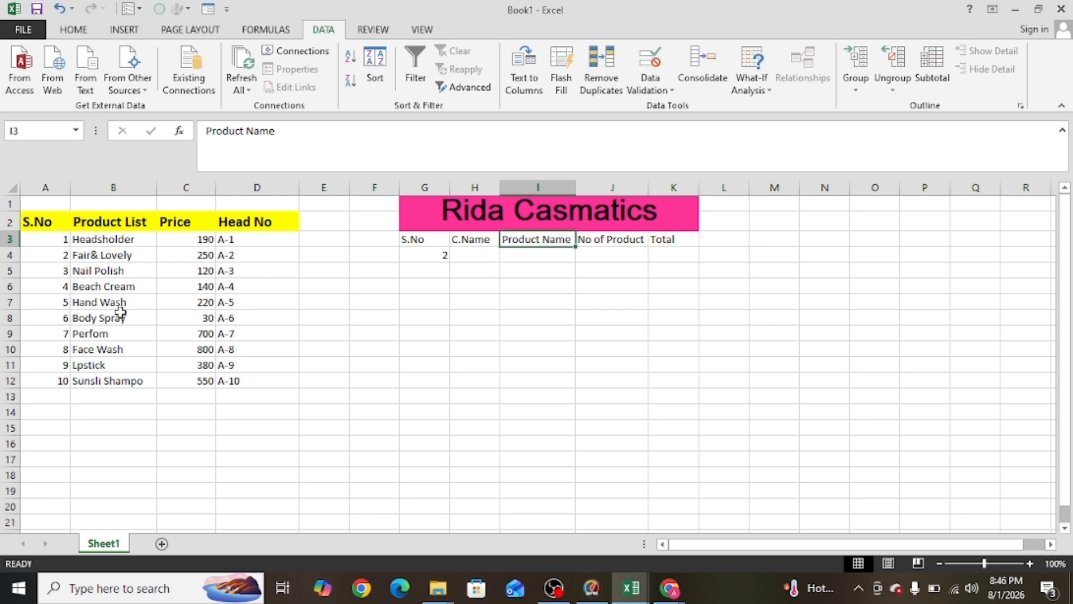
{"action": "left_click", "coordinate": [553, 257]}
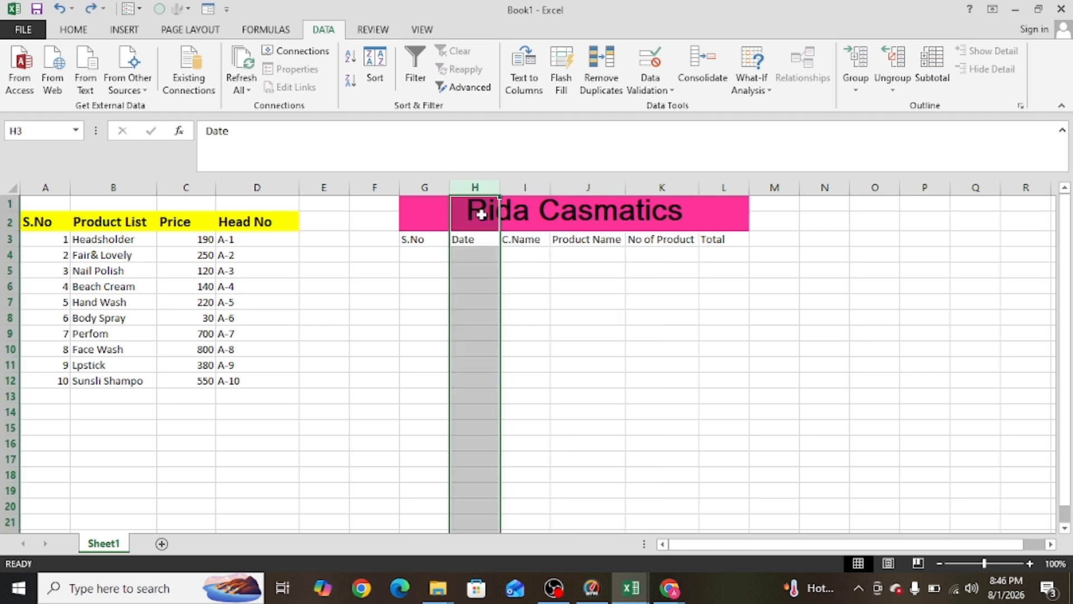
Replace the Date header in H3 with Head No
{"action": "double_click", "coordinate": [479, 239]}
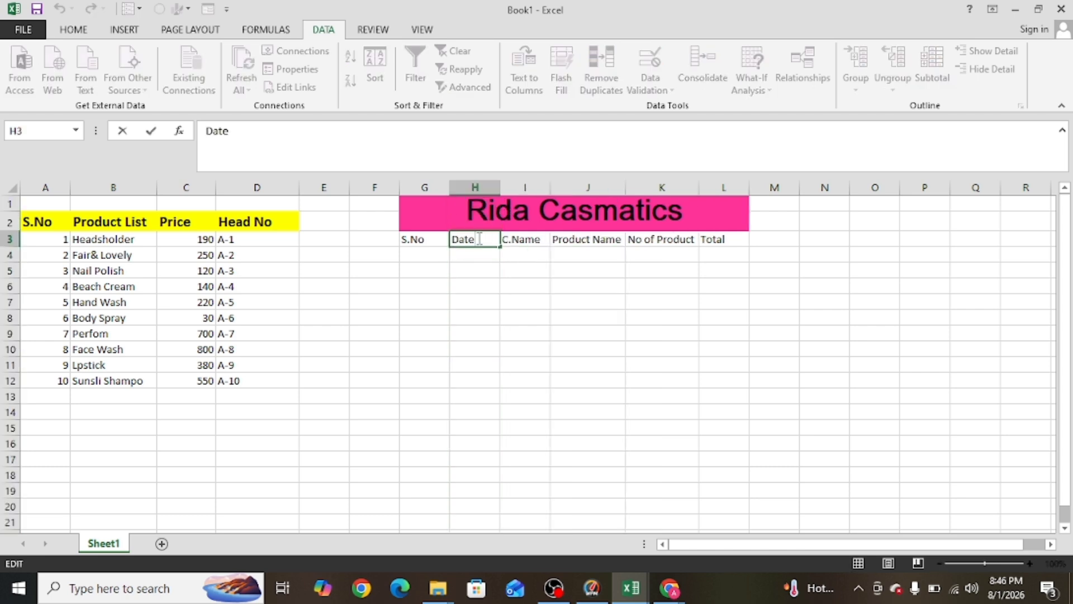
{"action": "key", "text": "BackSpace"}
{"action": "key", "text": "BackSpace"}
{"action": "key", "text": "BackSpace"}
{"action": "key", "text": "BackSpace"}
{"action": "type", "text": "Hea"}
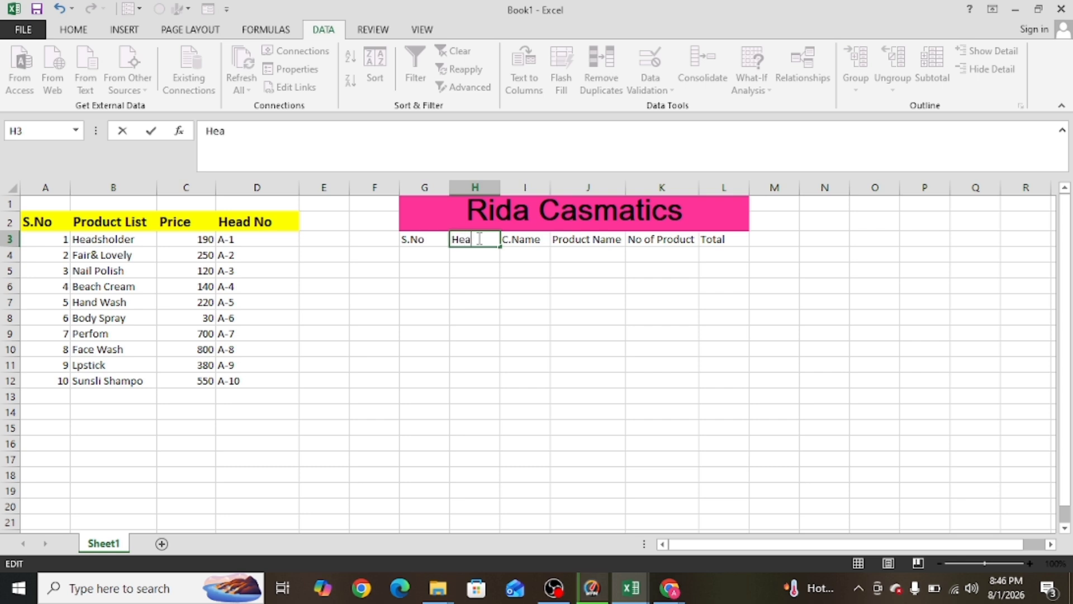
{"action": "type", "text": "d No"}
{"action": "left_click", "coordinate": [561, 331]}
Choose serial number 2 from the dropdown list in cell G4
{"action": "left_click", "coordinate": [426, 241]}
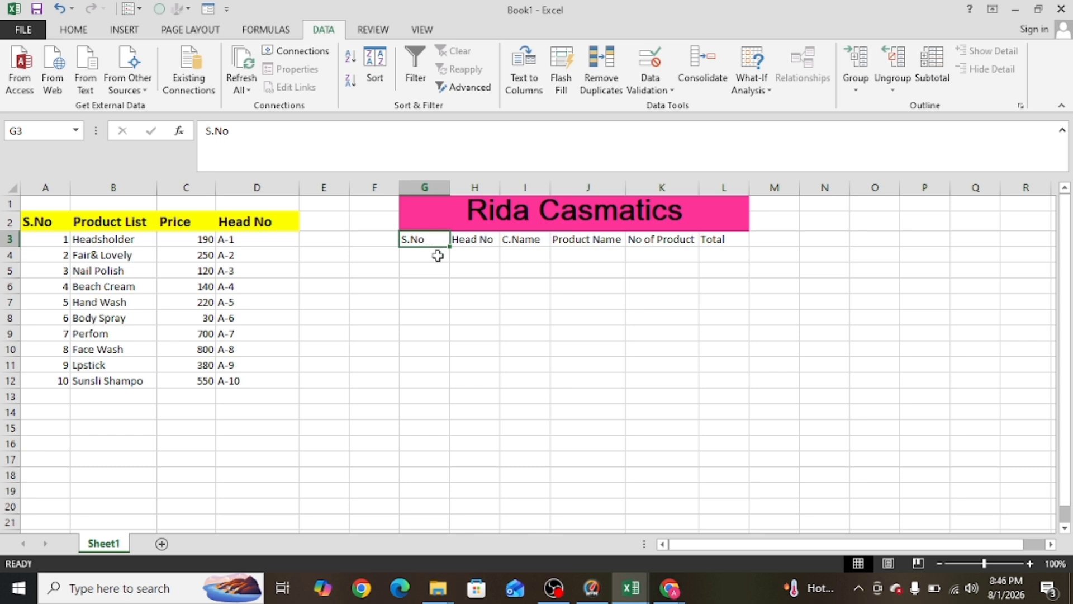
{"action": "left_click", "coordinate": [438, 254]}
{"action": "left_click", "coordinate": [457, 255]}
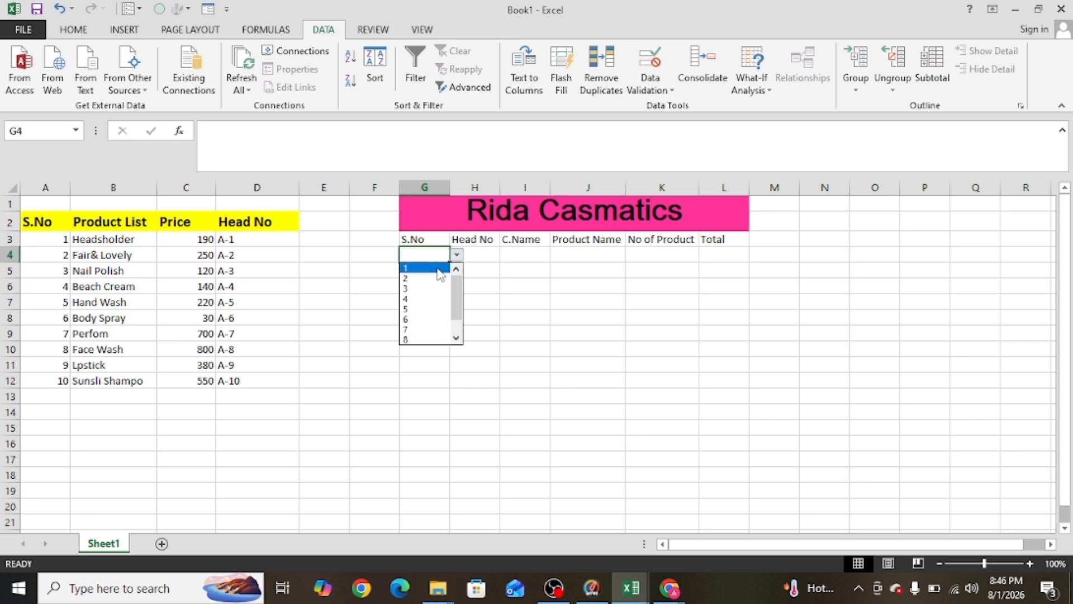
{"action": "left_click", "coordinate": [442, 278]}
{"action": "left_click", "coordinate": [484, 254]}
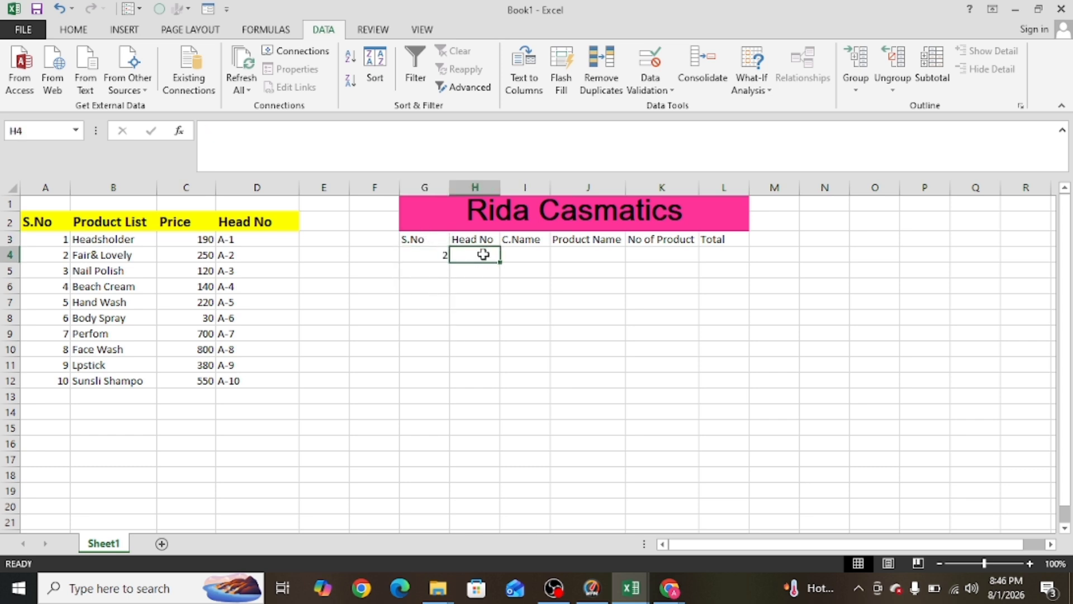
{"action": "type", "text": "="}
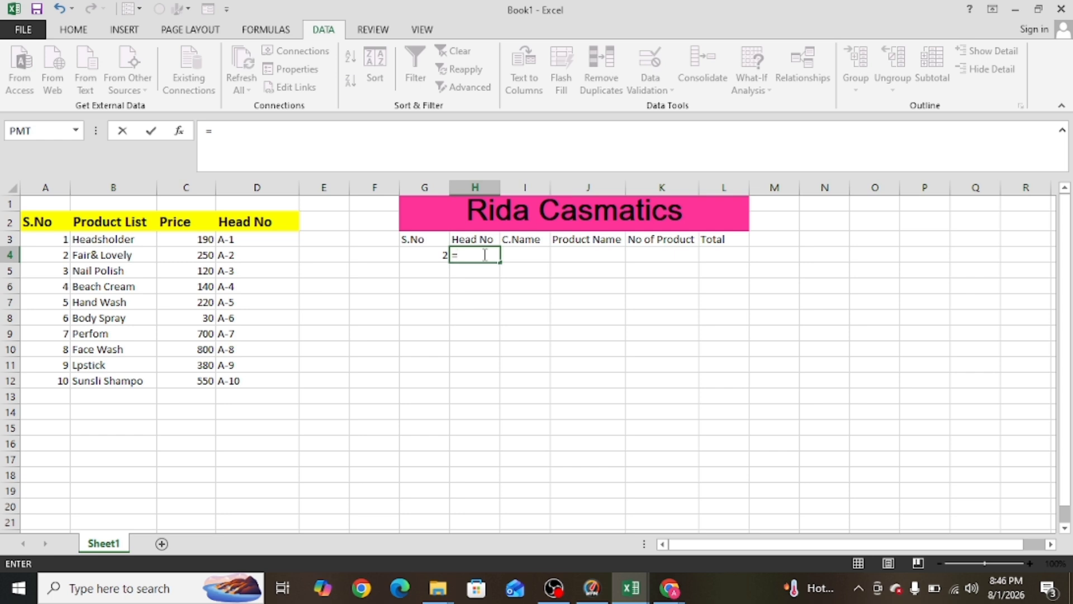
{"action": "key", "text": "Escape"}
{"action": "left_click", "coordinate": [478, 336]}
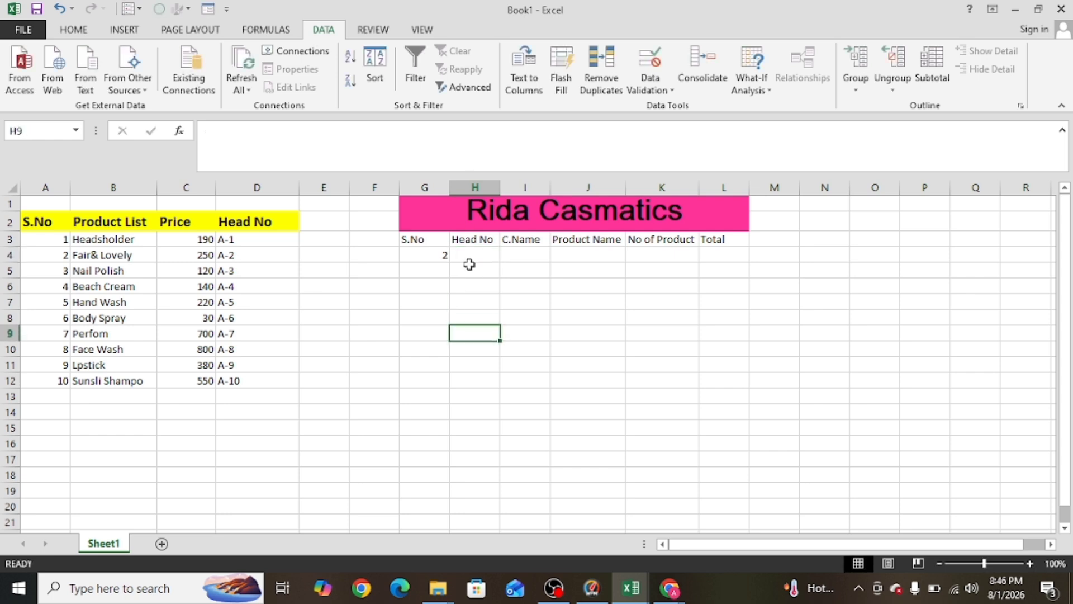
Add a list data validation to cell H4 with the head numbers =$D$3:$D$12 as its source
{"action": "left_click", "coordinate": [474, 256]}
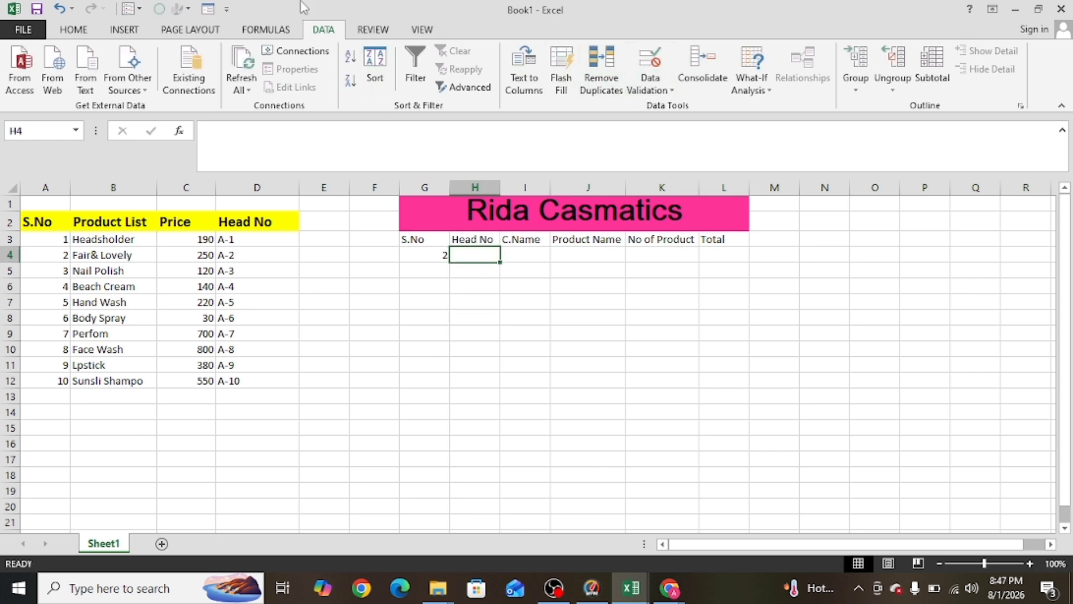
{"action": "left_click", "coordinate": [662, 90]}
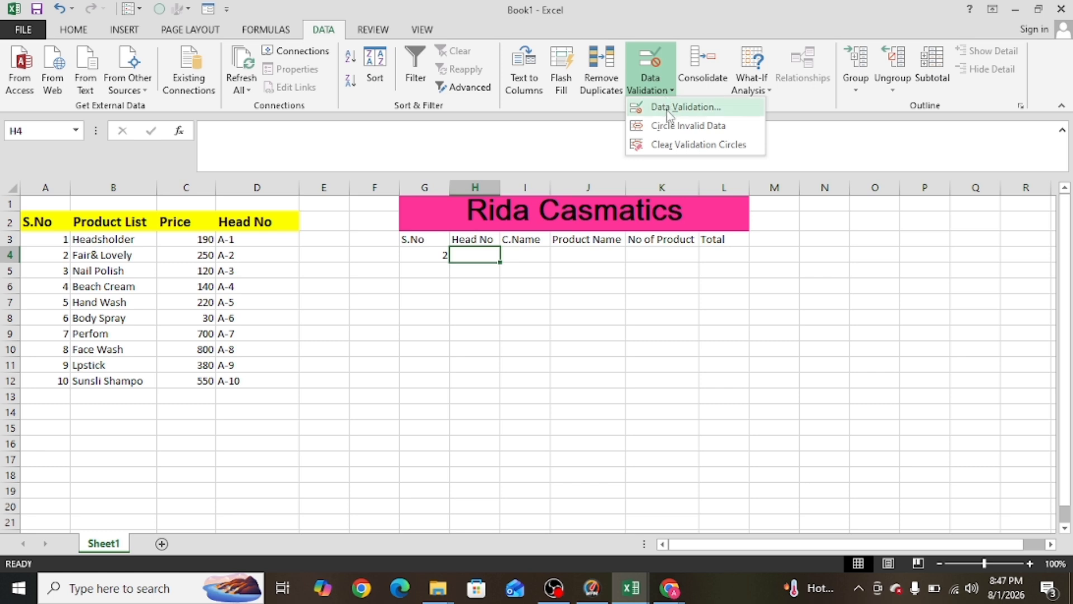
{"action": "left_click", "coordinate": [669, 109]}
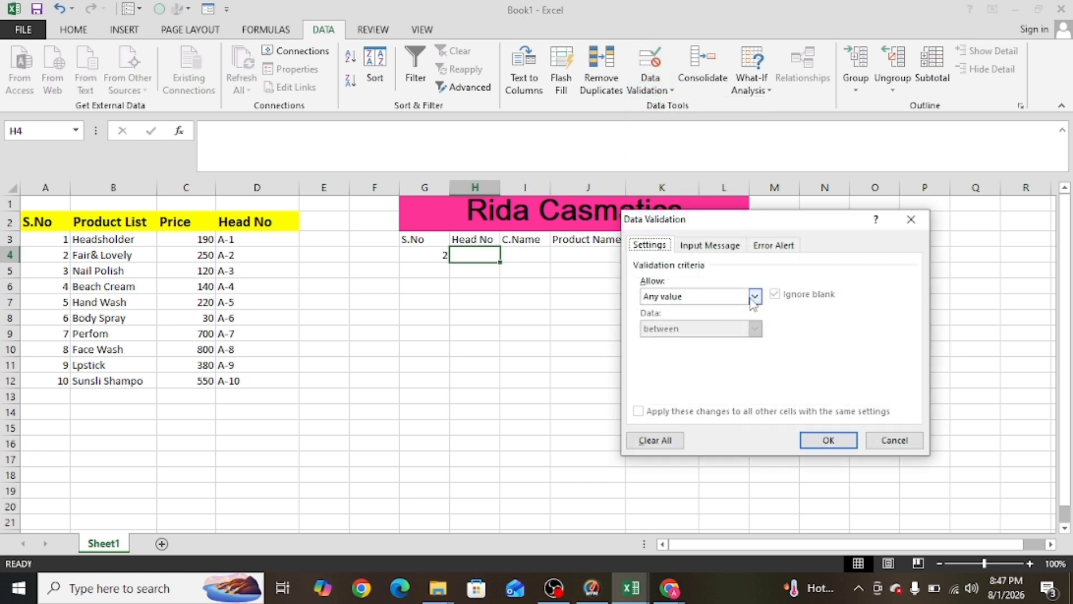
{"action": "left_click", "coordinate": [752, 300]}
{"action": "left_click", "coordinate": [671, 338]}
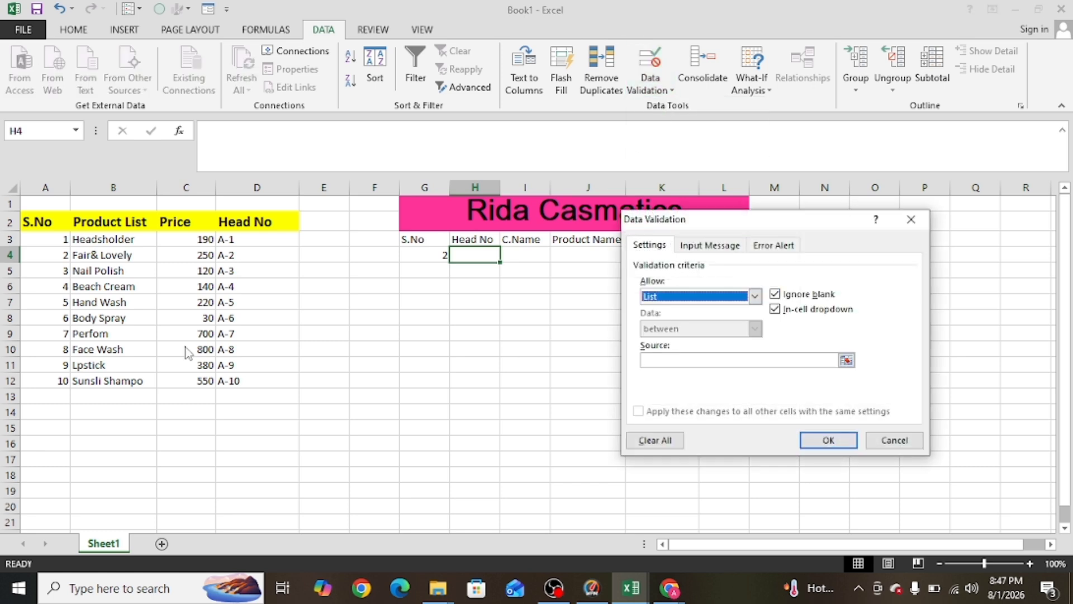
{"action": "left_click", "coordinate": [666, 360]}
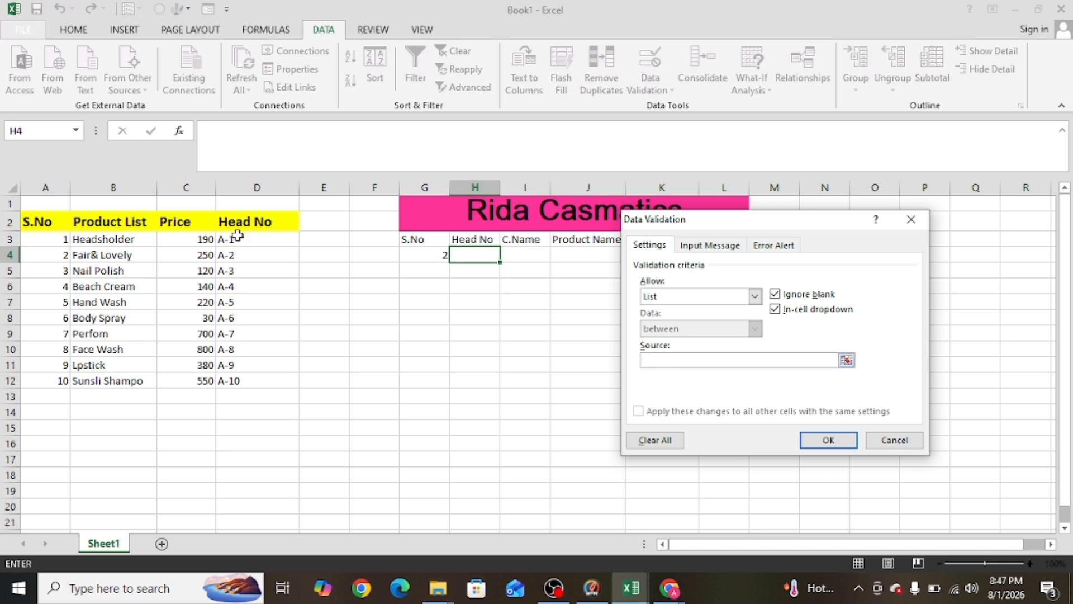
{"action": "left_click_drag", "start_coordinate": [240, 239], "coordinate": [252, 382]}
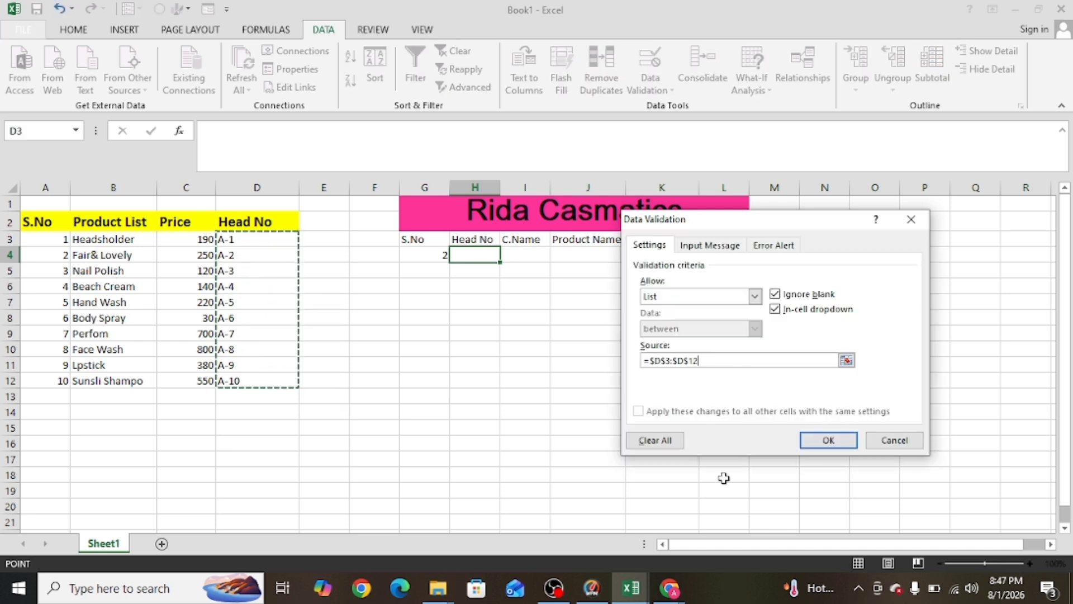
{"action": "left_click", "coordinate": [828, 441]}
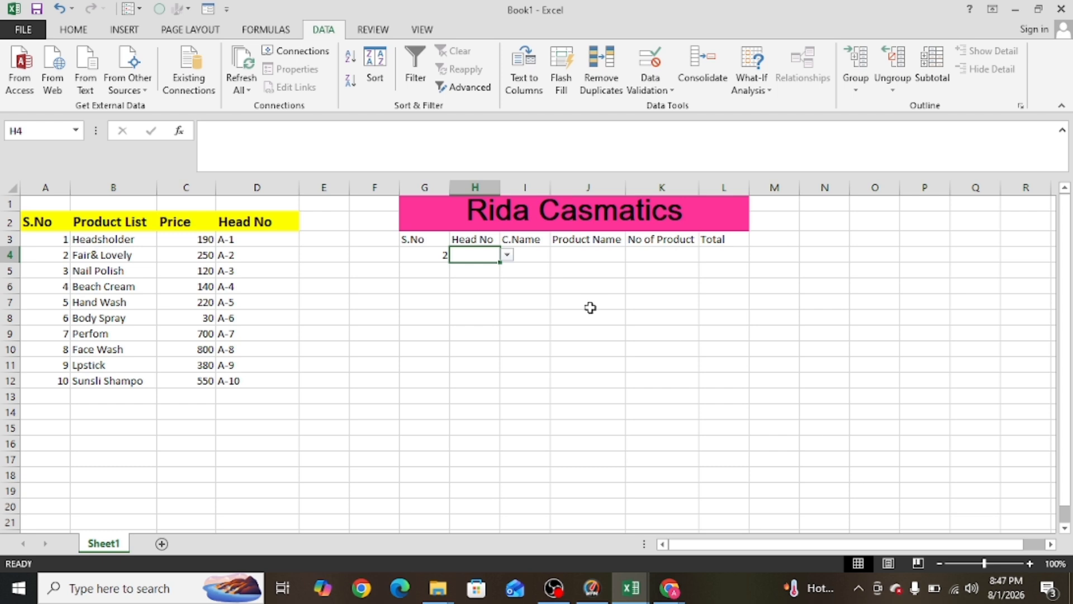
Choose head number A-1 from the dropdown list in cell H4
{"action": "left_click", "coordinate": [507, 256]}
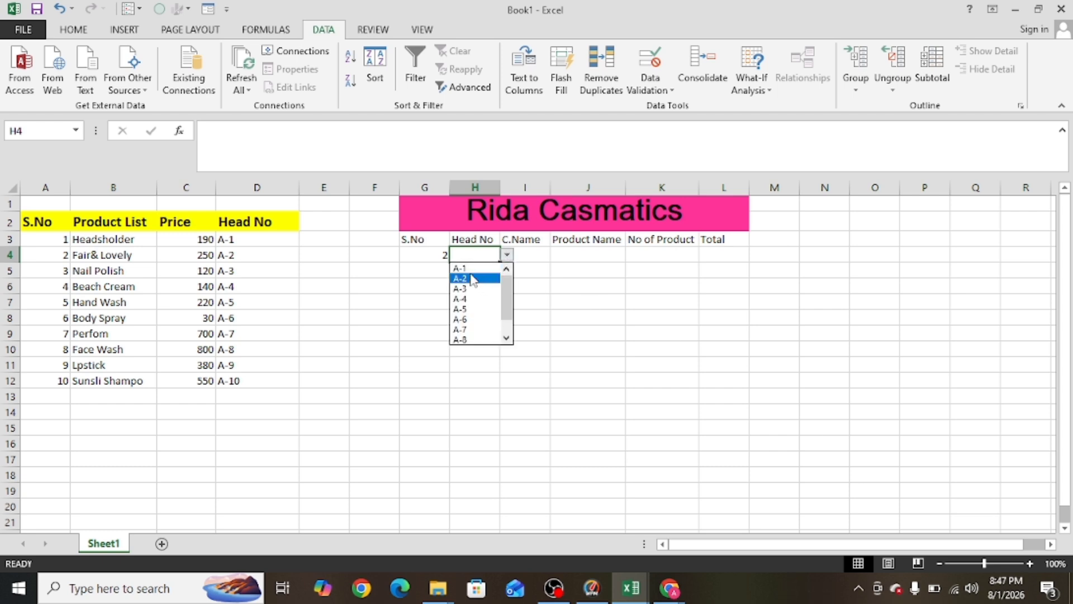
{"action": "left_click", "coordinate": [473, 268]}
{"action": "left_click", "coordinate": [530, 251]}
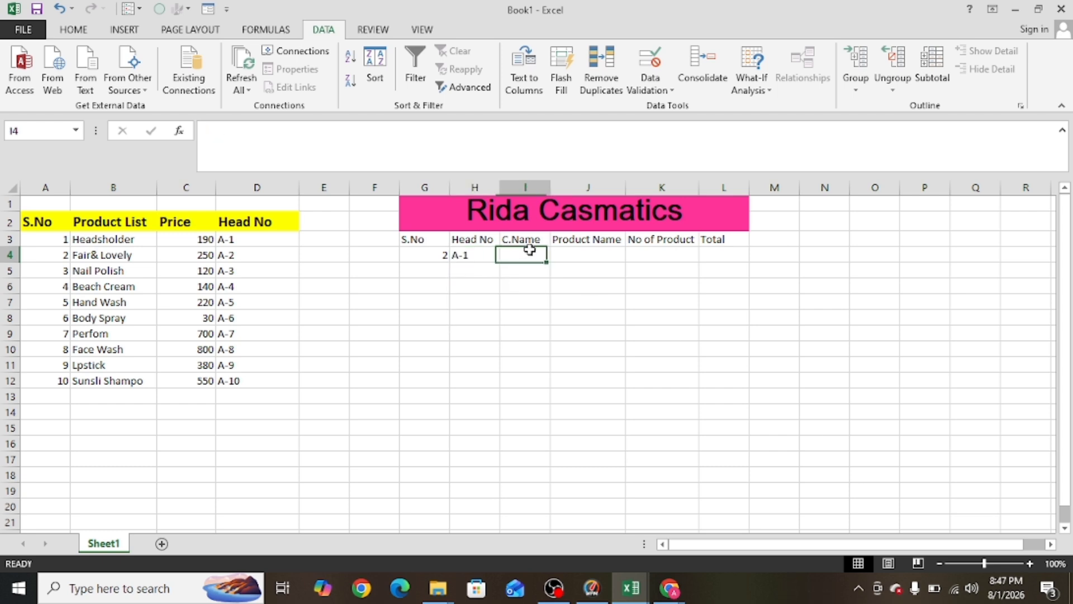
Add a list data validation to cell J4 with the product names =$B$3:$B$12 as its source
{"action": "left_click", "coordinate": [591, 253]}
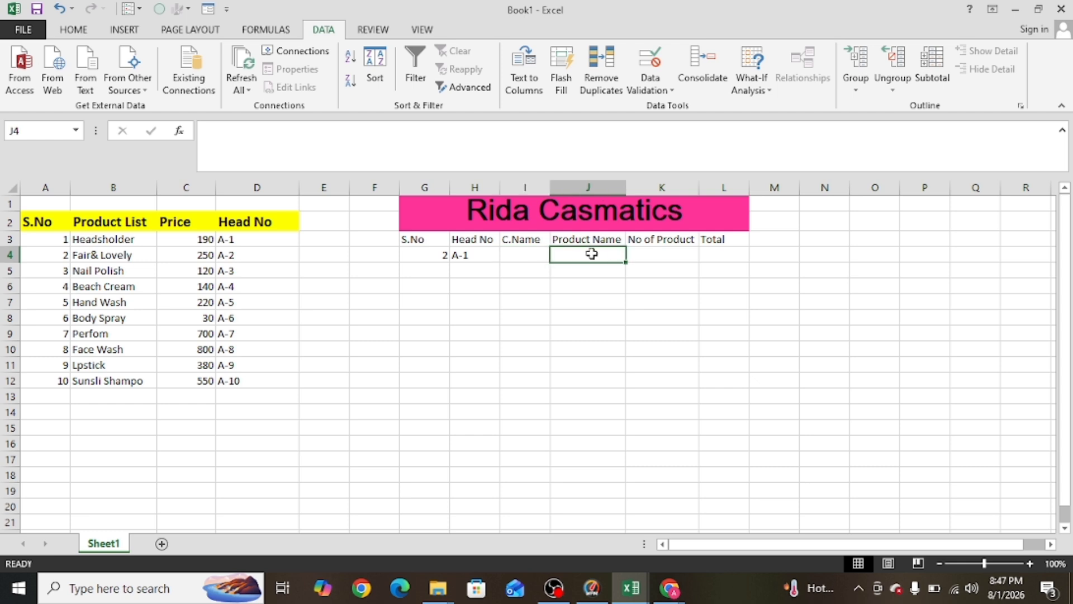
{"action": "left_click", "coordinate": [671, 91]}
{"action": "left_click", "coordinate": [697, 108]}
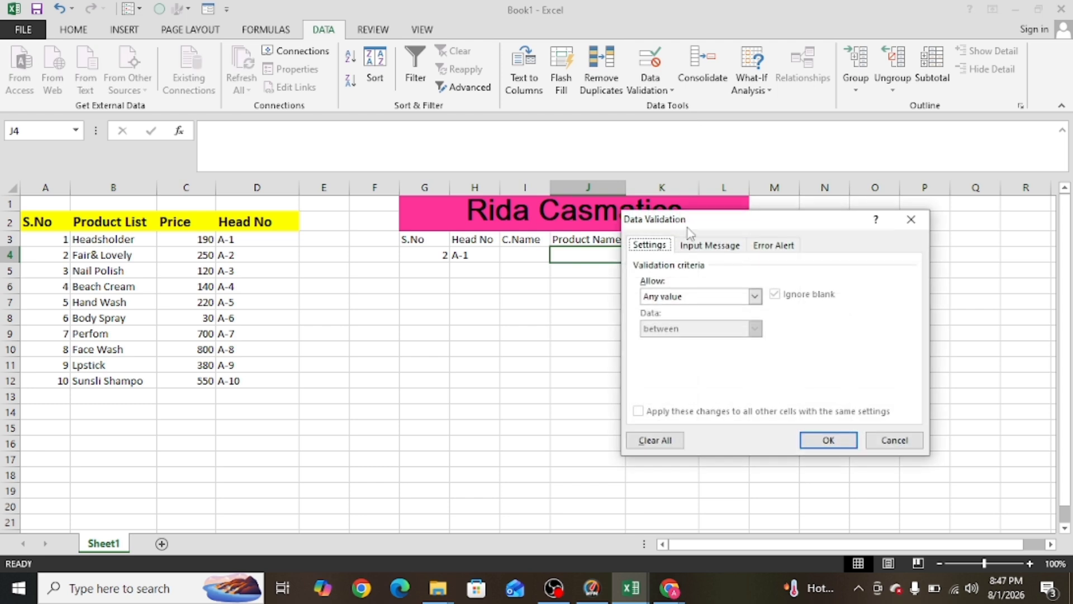
{"action": "left_click", "coordinate": [756, 296]}
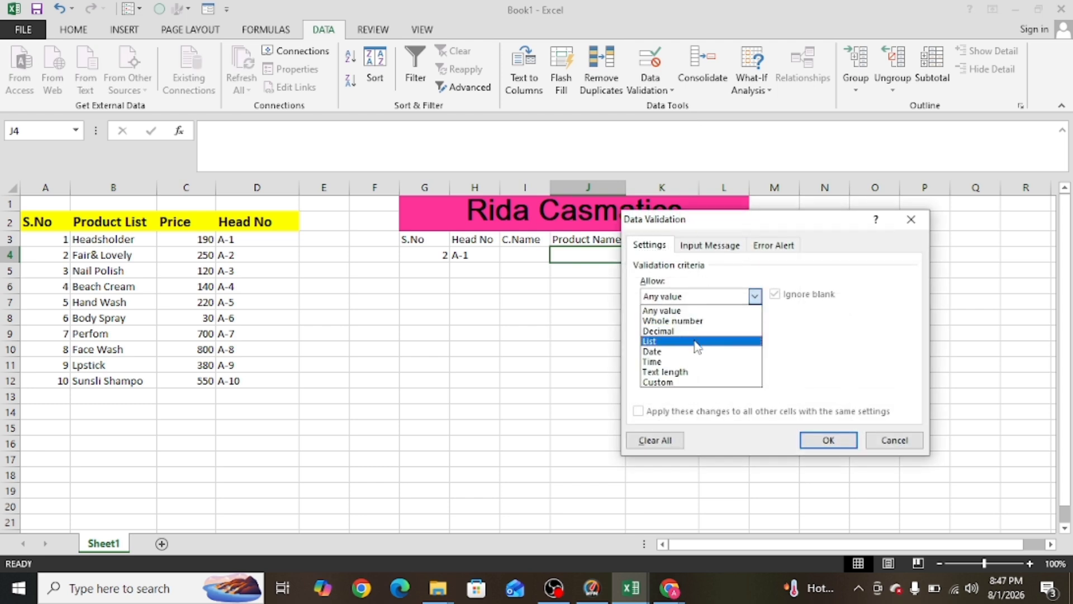
{"action": "left_click", "coordinate": [699, 344]}
{"action": "left_click", "coordinate": [661, 363]}
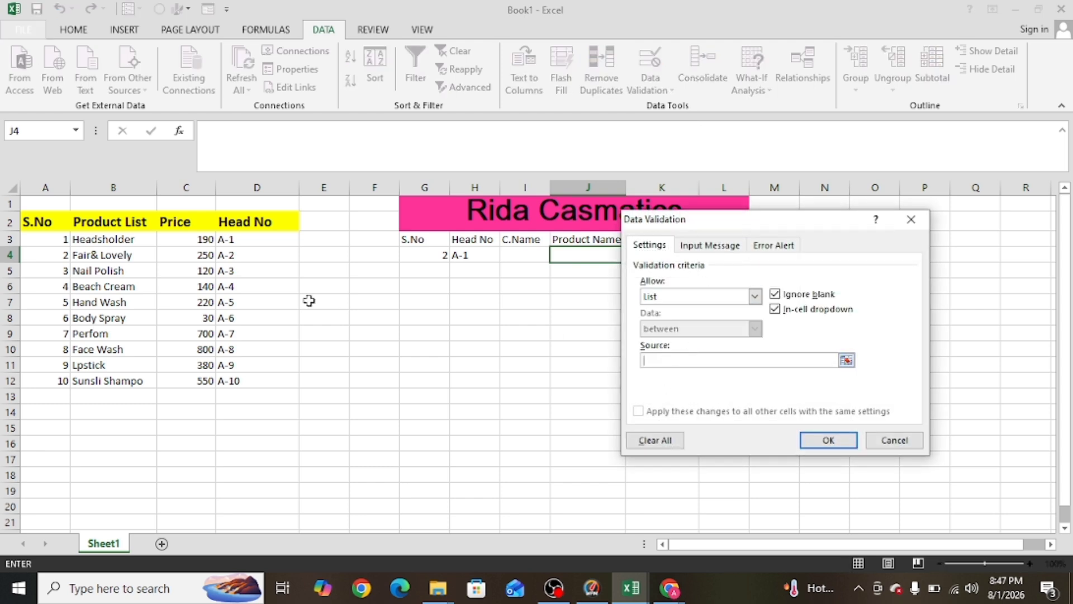
{"action": "left_click_drag", "start_coordinate": [107, 240], "coordinate": [119, 382]}
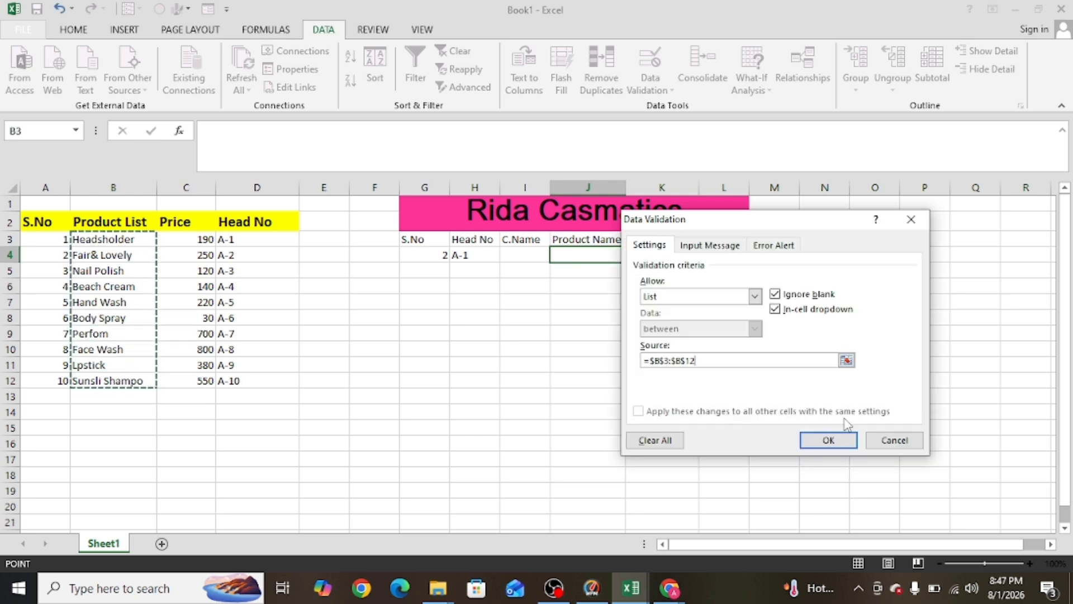
{"action": "left_click", "coordinate": [844, 439]}
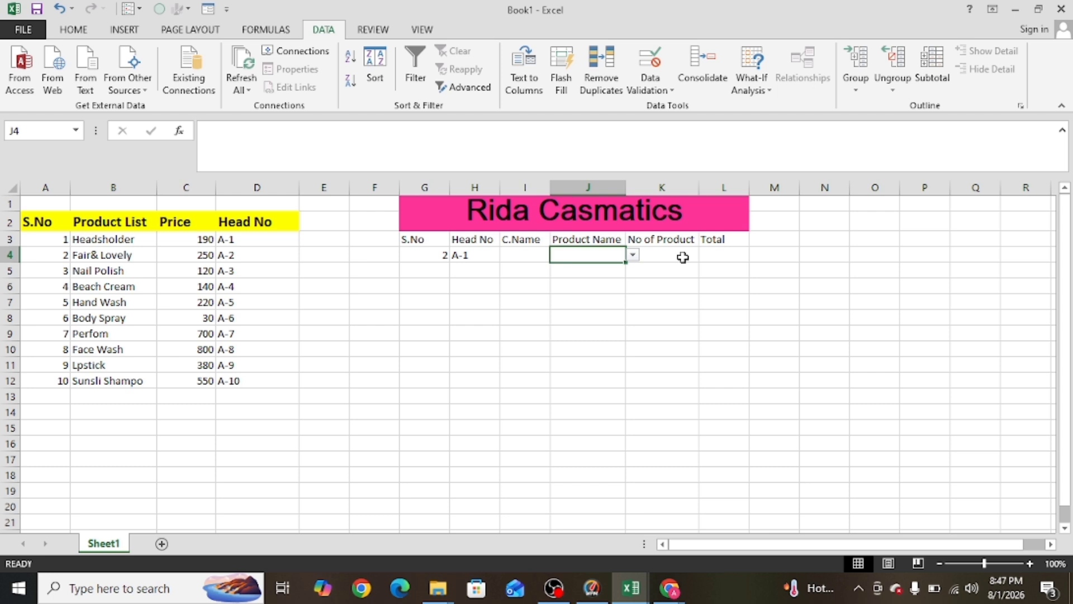
Insert a new column before No of Product in the sales table and enter the header Price in cell K3
{"action": "left_click", "coordinate": [660, 181]}
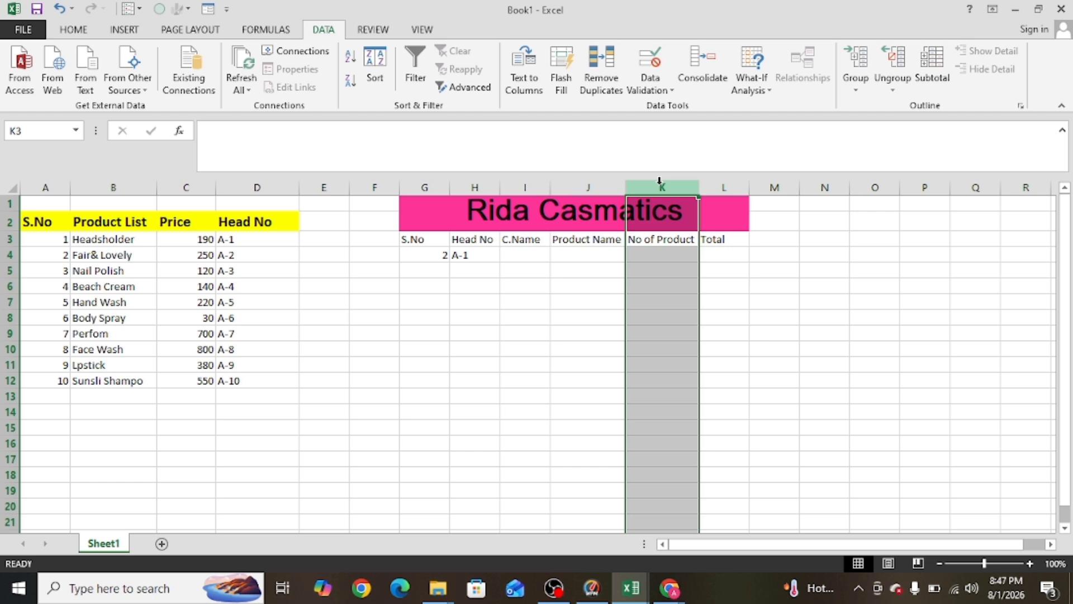
{"action": "key", "text": "ctrl+shift+plus"}
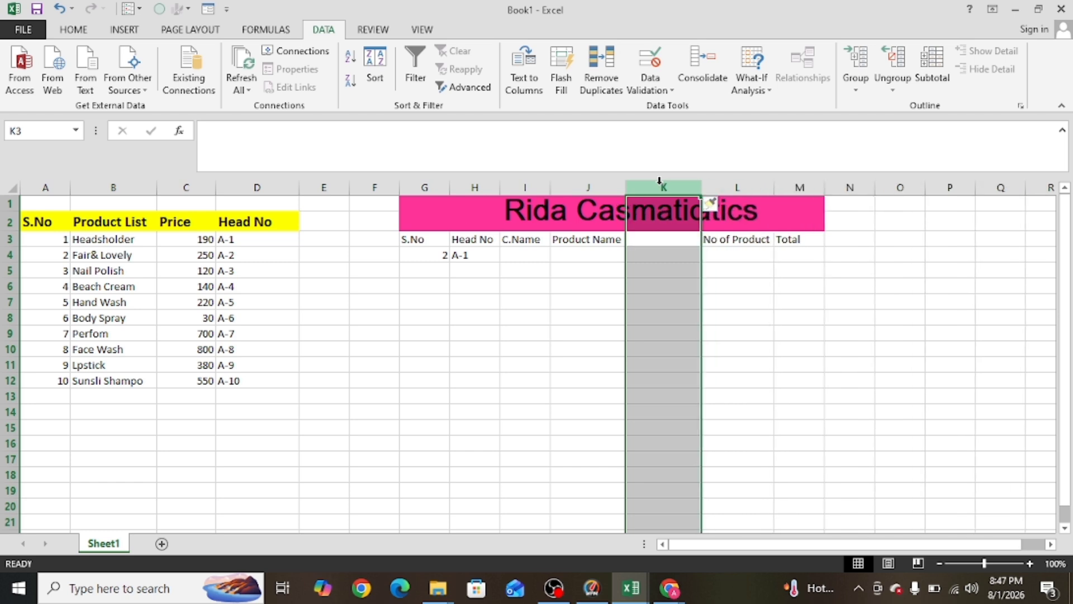
{"action": "left_click", "coordinate": [752, 306]}
{"action": "left_click", "coordinate": [660, 239]}
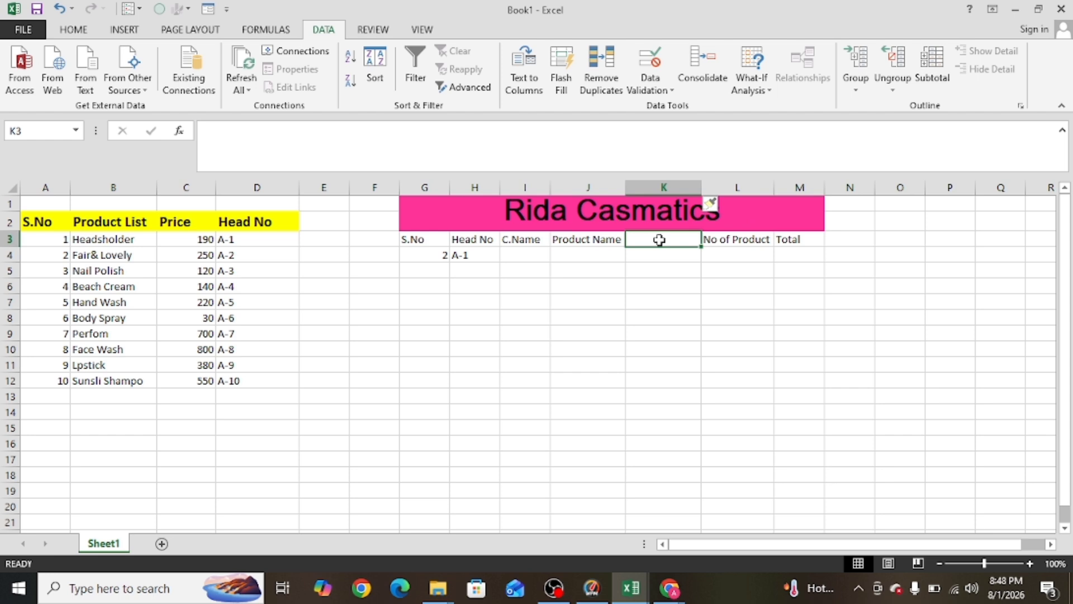
{"action": "type", "text": "Pri"}
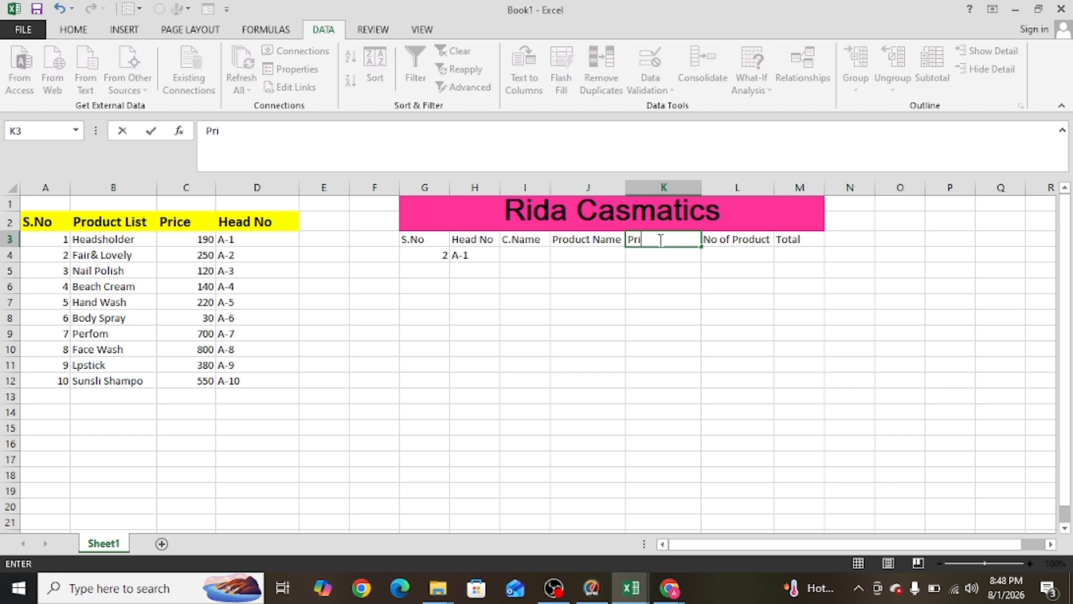
{"action": "type", "text": "ce"}
{"action": "left_click", "coordinate": [881, 366]}
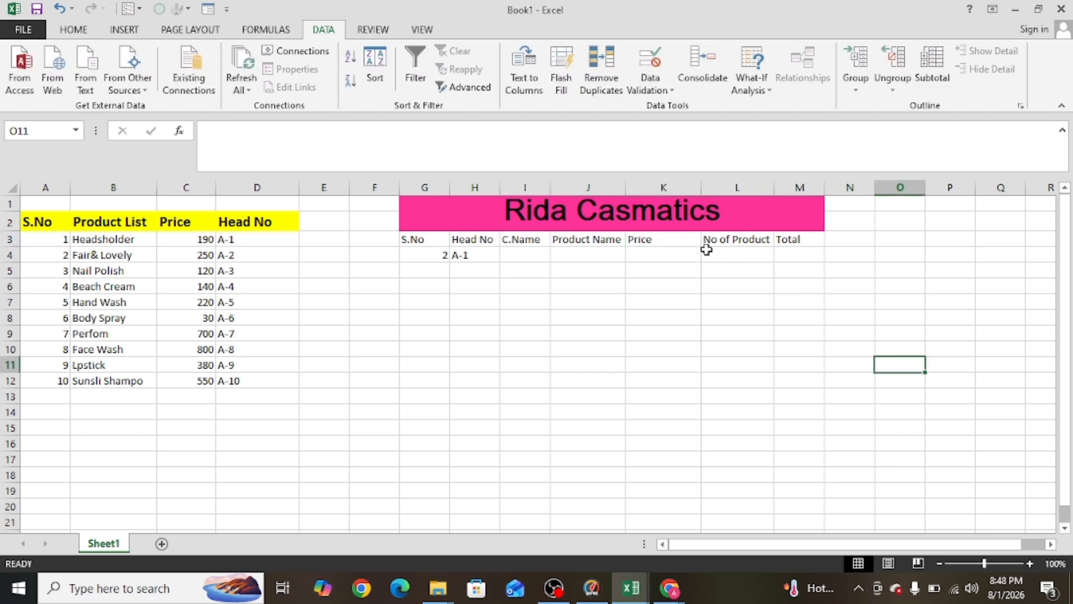
Choose Headsholder from the product name dropdown list in cell J4
{"action": "left_click", "coordinate": [579, 259]}
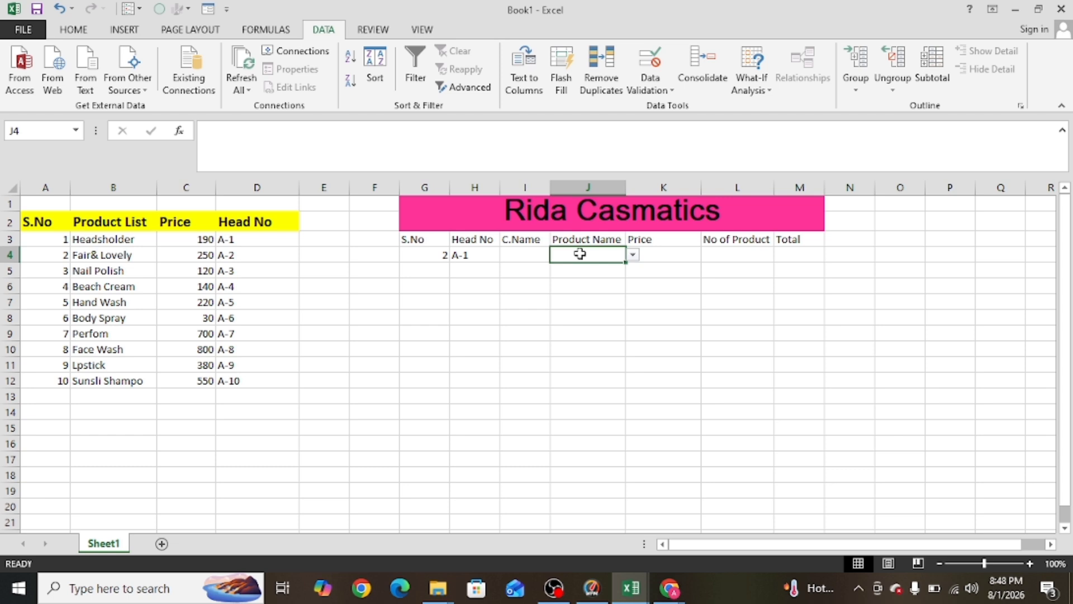
{"action": "left_click", "coordinate": [633, 256]}
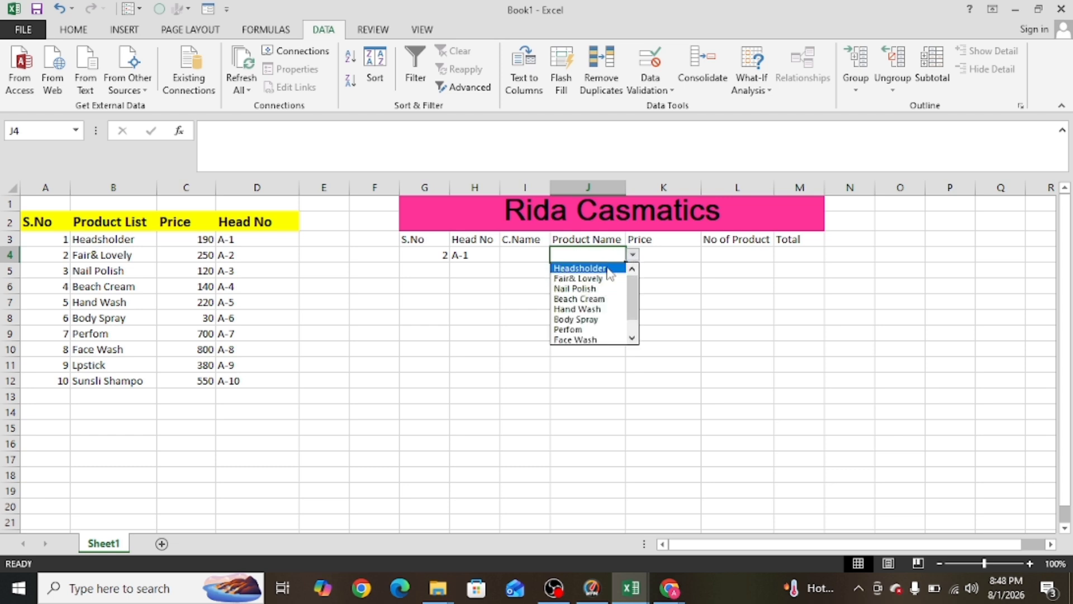
{"action": "left_click", "coordinate": [581, 268]}
Replace the list validation source of cell K4 with the product prices, =$C$3:$C$12
{"action": "left_click", "coordinate": [673, 253]}
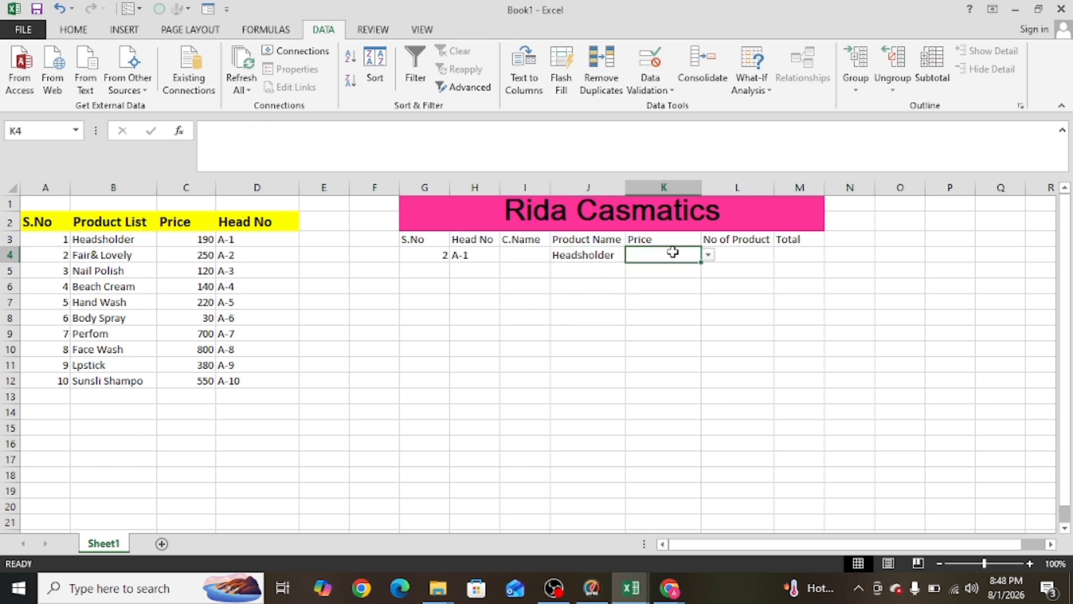
{"action": "left_click", "coordinate": [708, 256]}
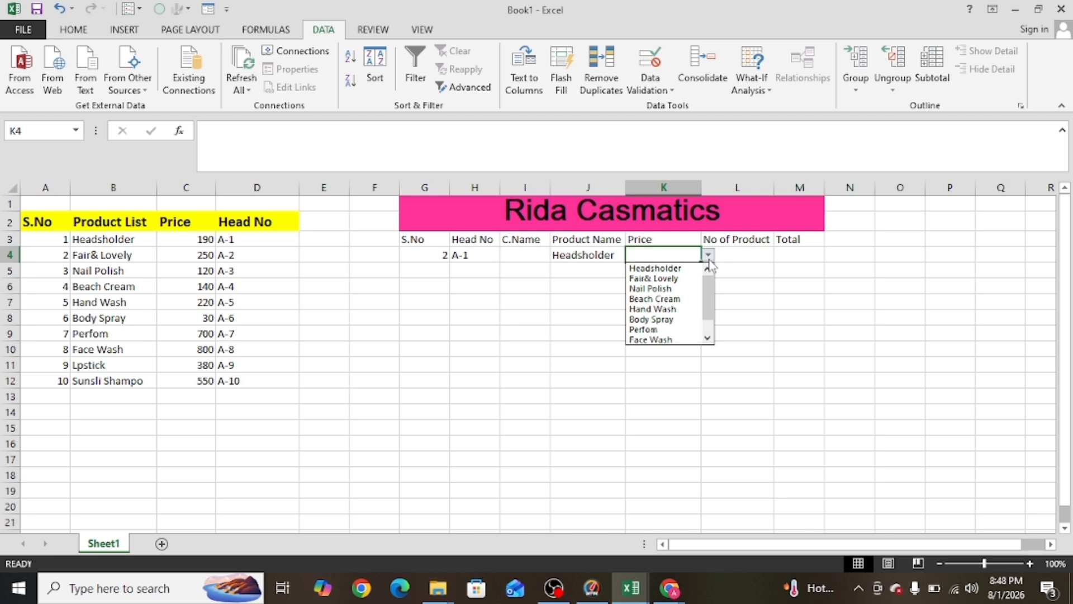
{"action": "key", "text": "Escape"}
{"action": "left_click", "coordinate": [590, 254]}
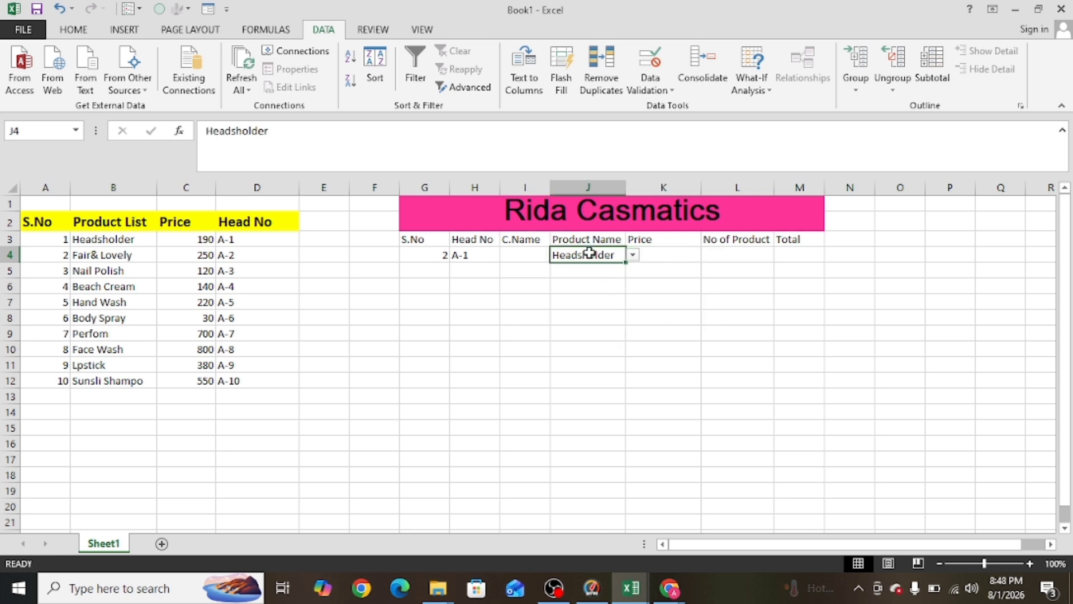
{"action": "left_click", "coordinate": [681, 255]}
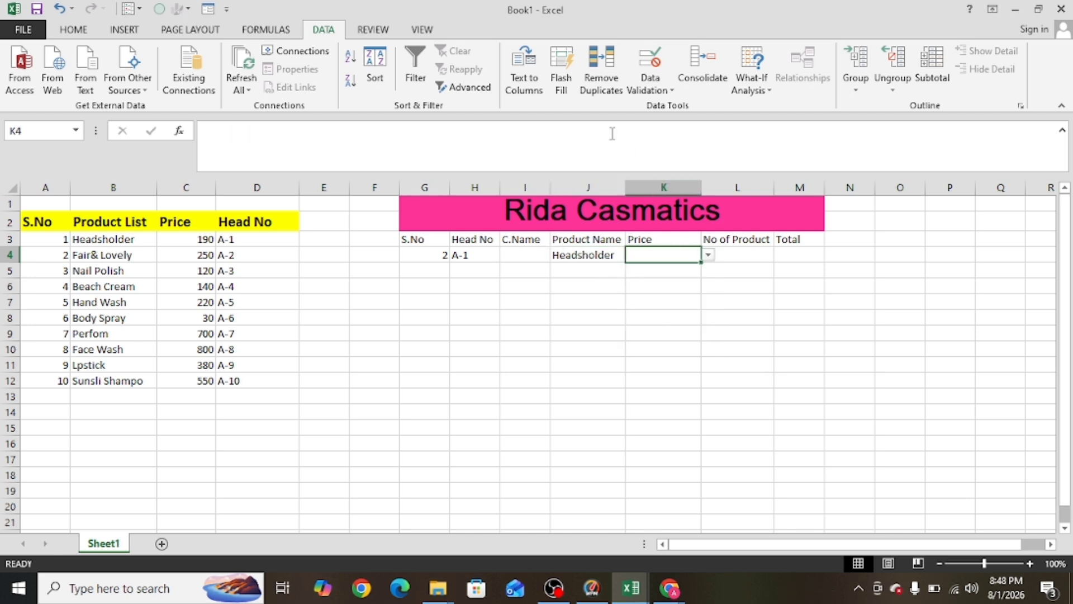
{"action": "left_click", "coordinate": [668, 90]}
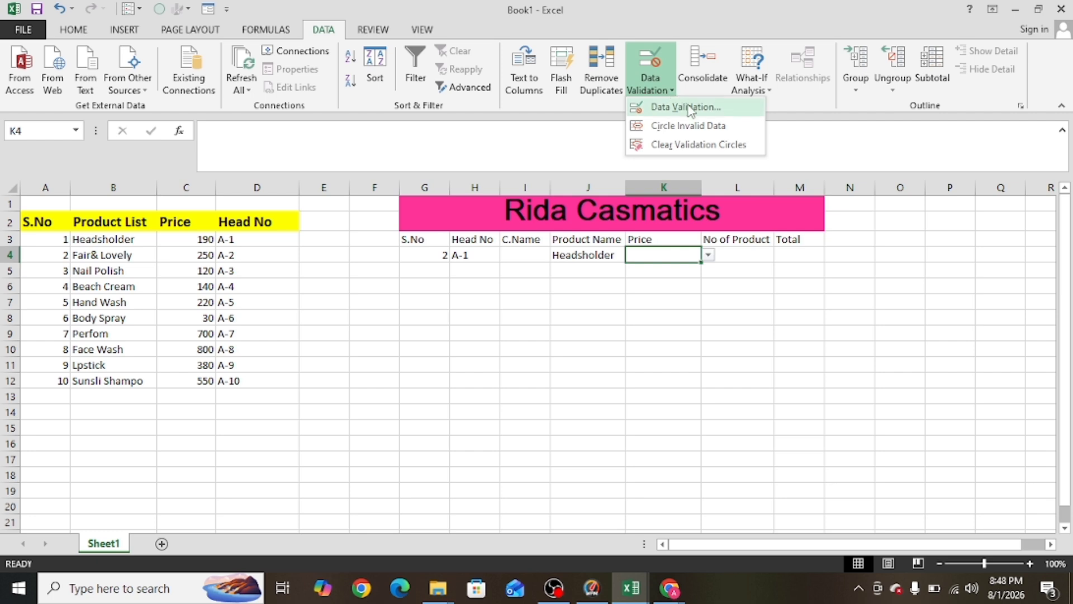
{"action": "left_click", "coordinate": [689, 108]}
{"action": "left_click", "coordinate": [721, 361]}
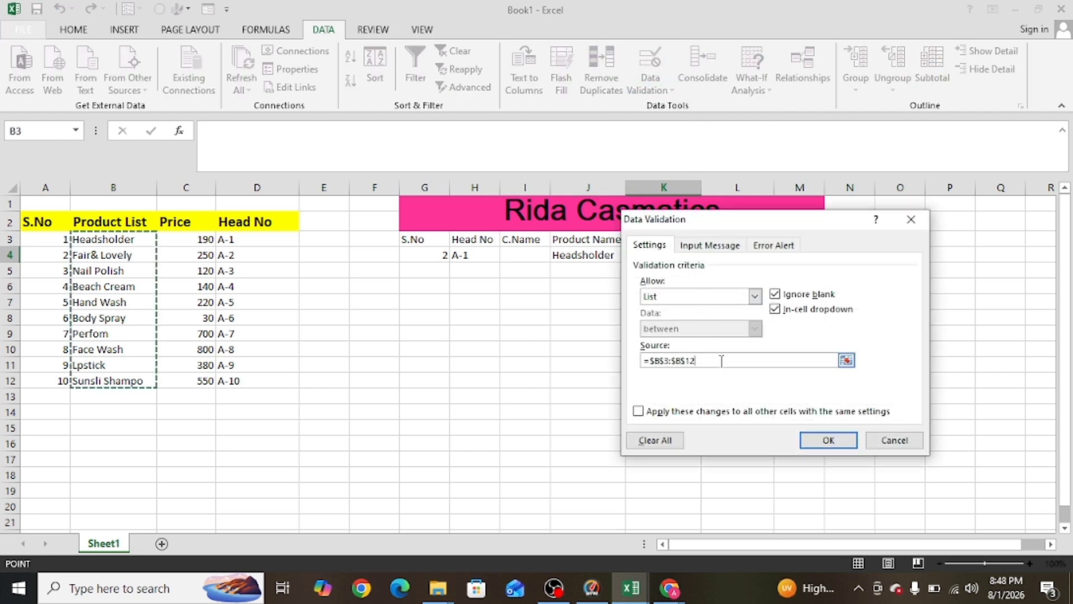
{"action": "key", "text": "BackSpace"}
{"action": "key", "text": "BackSpace"}
{"action": "key", "text": "BackSpace"}
{"action": "key", "text": "BackSpace"}
{"action": "key", "text": "BackSpace"}
{"action": "key", "text": "BackSpace"}
{"action": "key", "text": "BackSpace"}
{"action": "key", "text": "BackSpace"}
{"action": "key", "text": "BackSpace"}
{"action": "key", "text": "BackSpace"}
{"action": "key", "text": "BackSpace"}
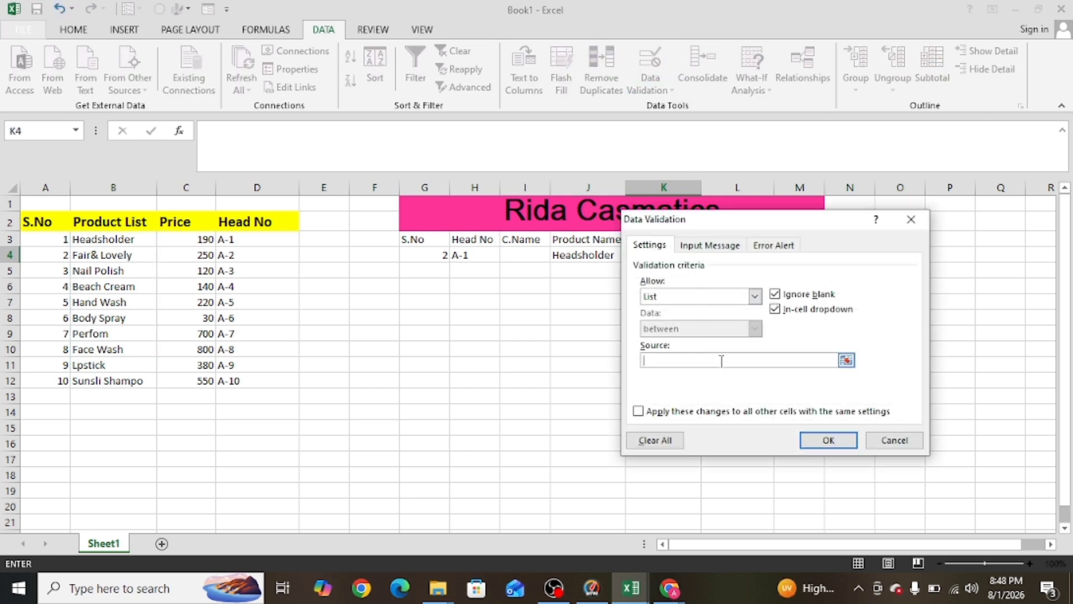
{"action": "left_click_drag", "start_coordinate": [193, 239], "coordinate": [193, 381]}
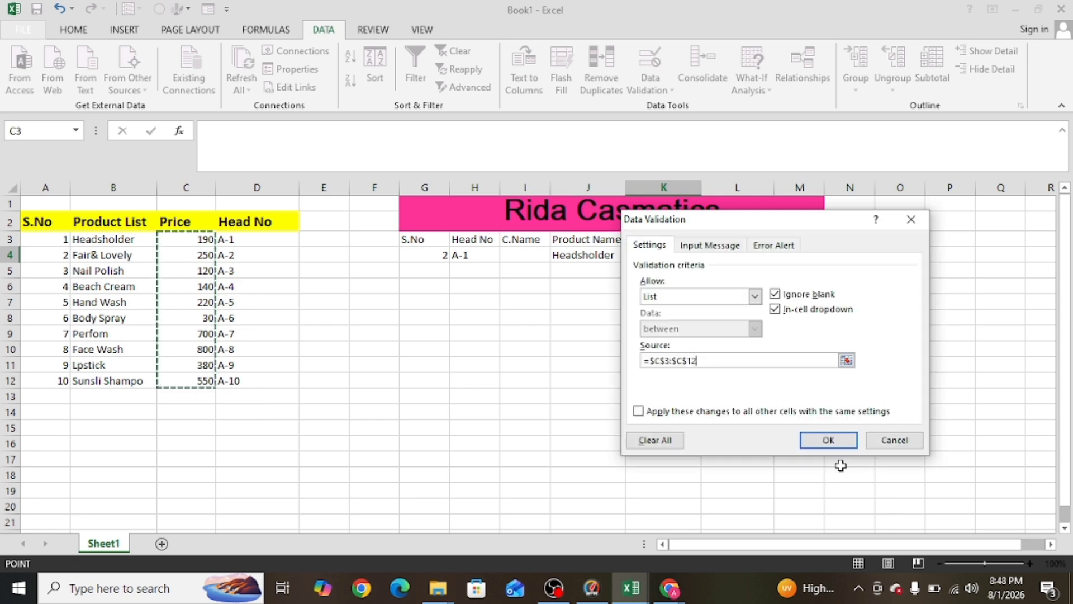
{"action": "left_click", "coordinate": [826, 441]}
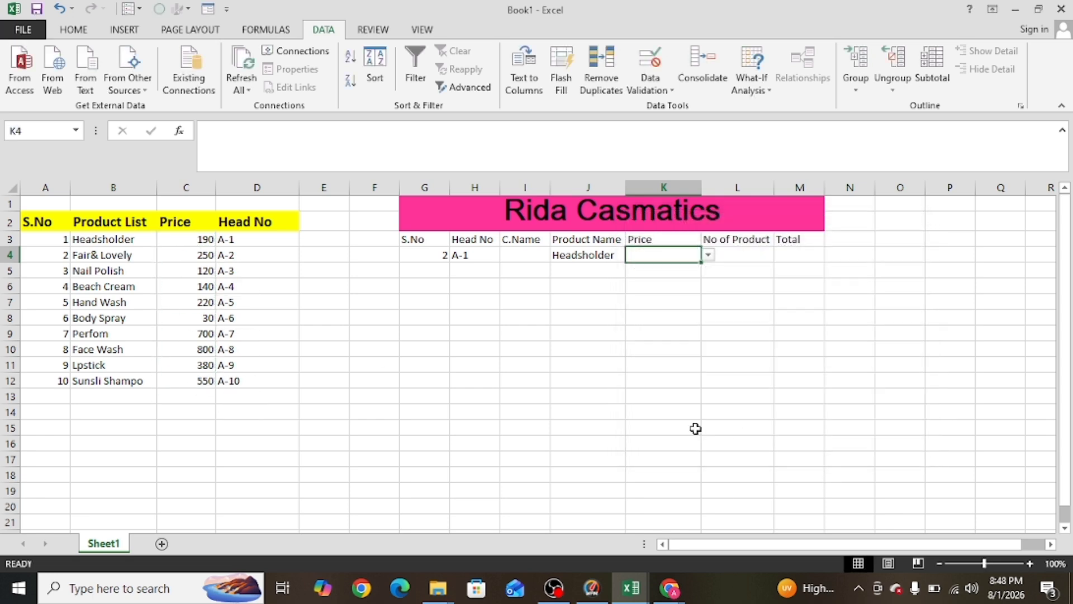
Fill the sales table's header row G3:M3 with yellow and make its text bold
{"action": "left_click_drag", "start_coordinate": [412, 239], "coordinate": [788, 239]}
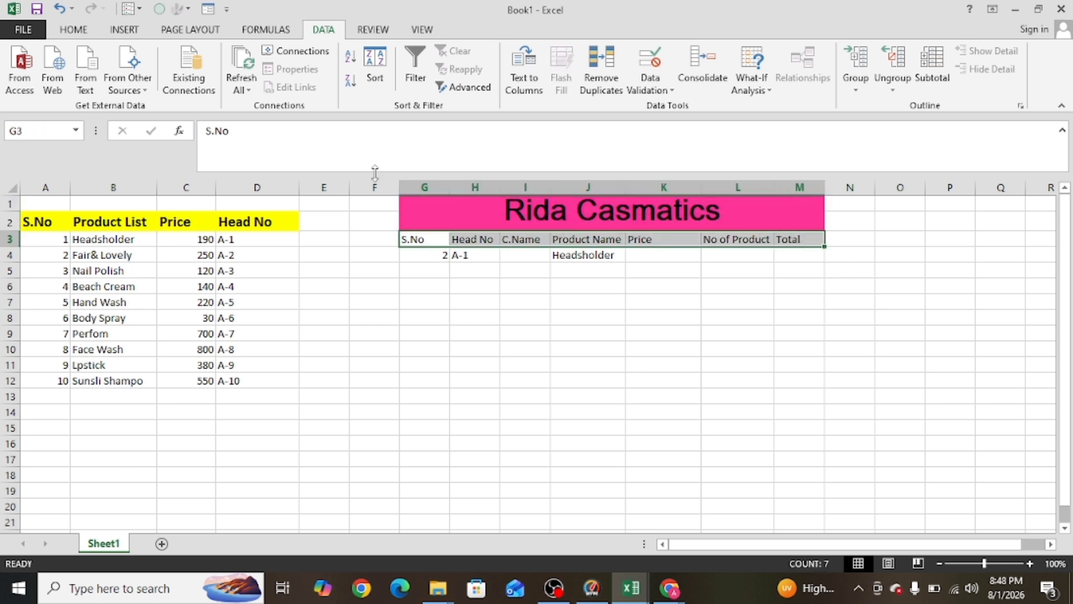
{"action": "left_click", "coordinate": [64, 31]}
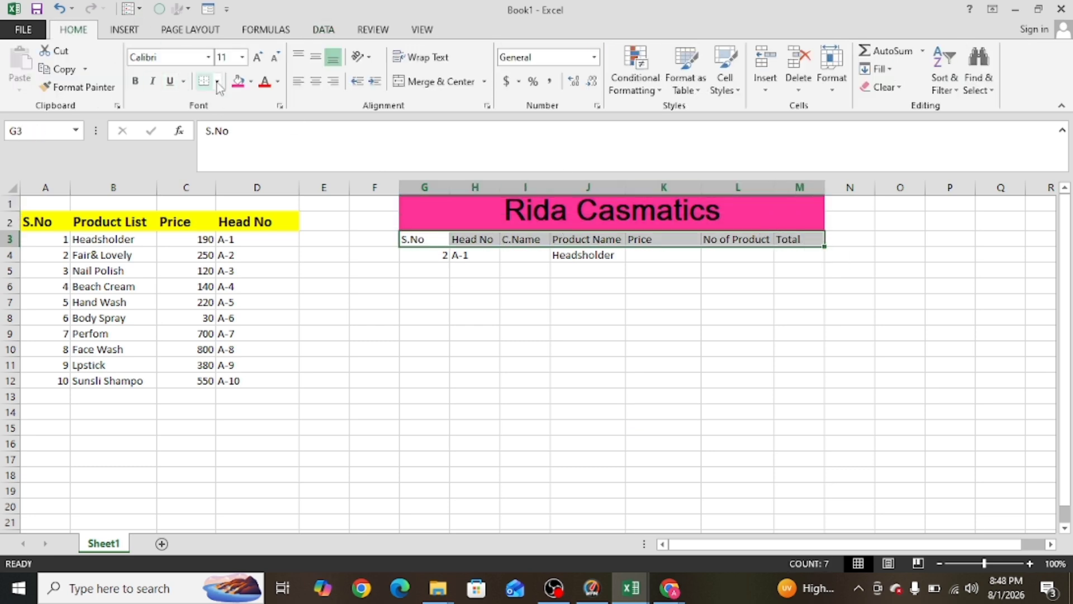
{"action": "left_click", "coordinate": [251, 82]}
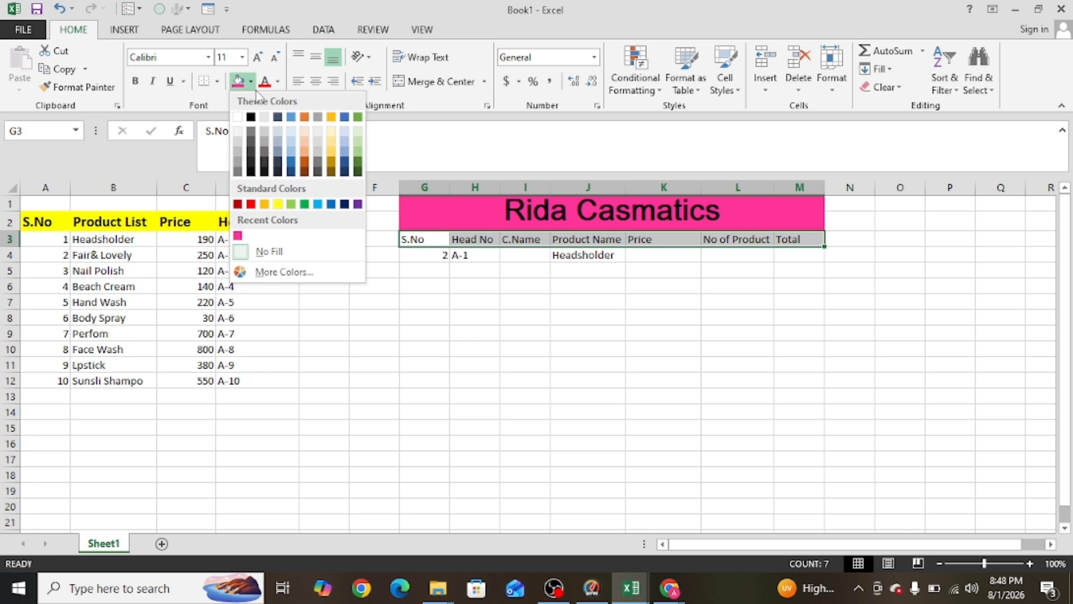
{"action": "left_click", "coordinate": [279, 205]}
{"action": "left_click", "coordinate": [135, 81]}
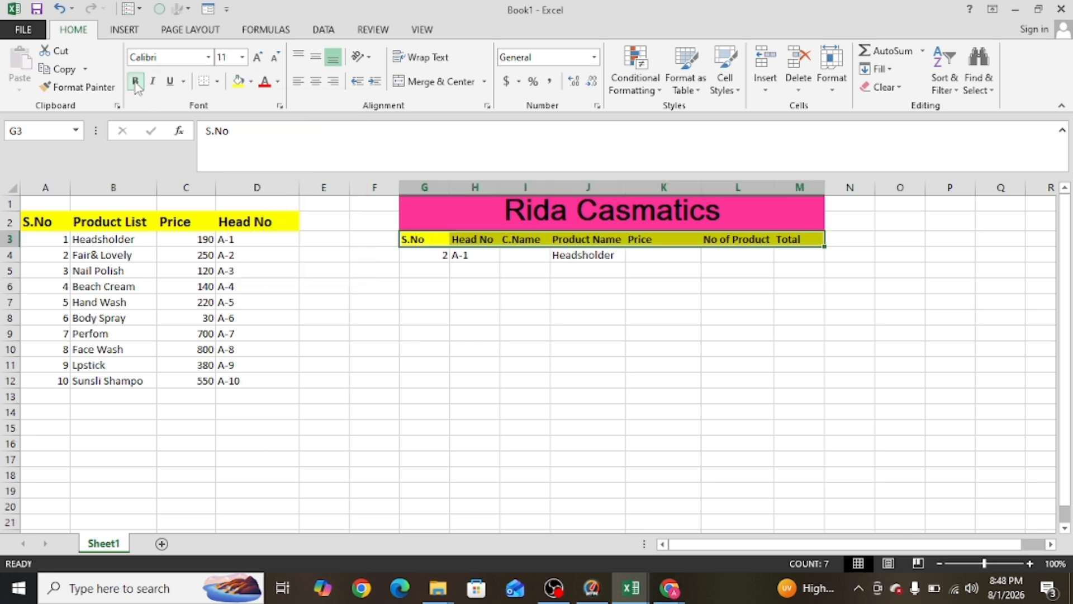
{"action": "left_click", "coordinate": [634, 274]}
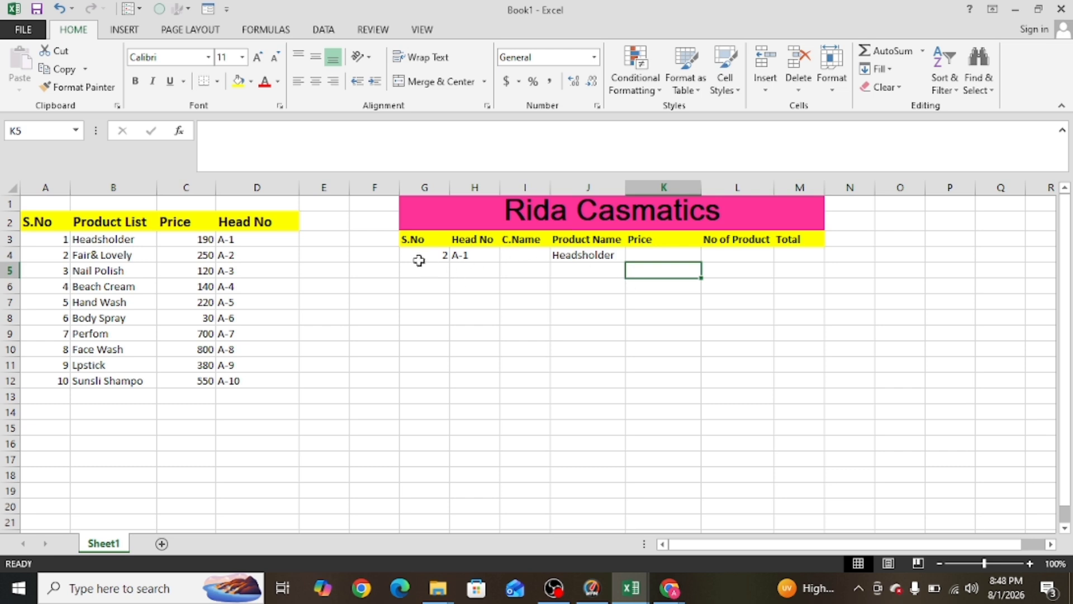
Apply all borders to the sales table's entry range G4:M17
{"action": "left_click_drag", "start_coordinate": [423, 256], "coordinate": [810, 455]}
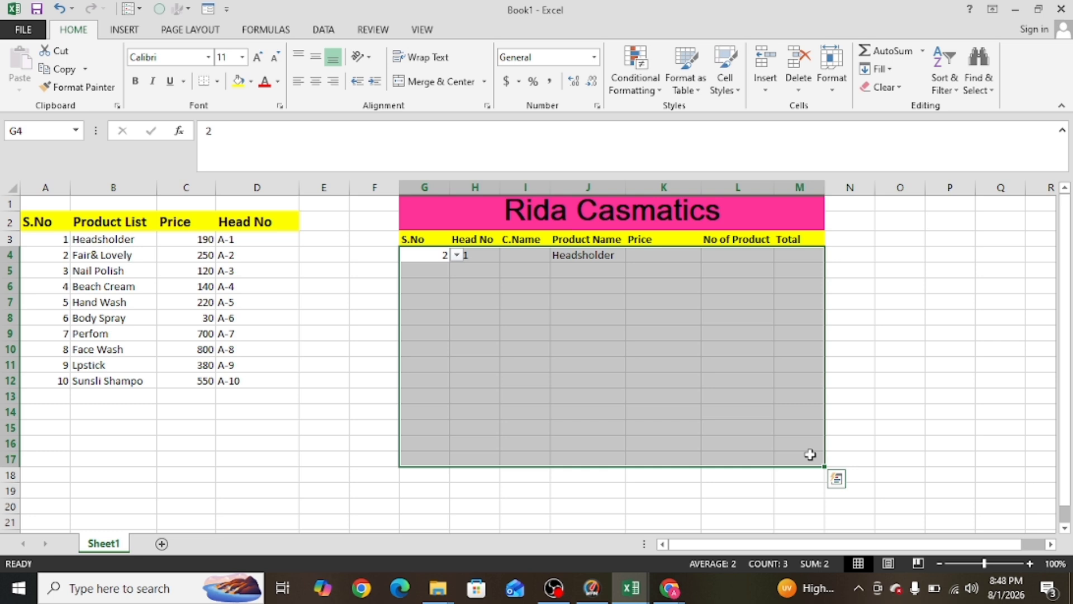
{"action": "left_click", "coordinate": [217, 81]}
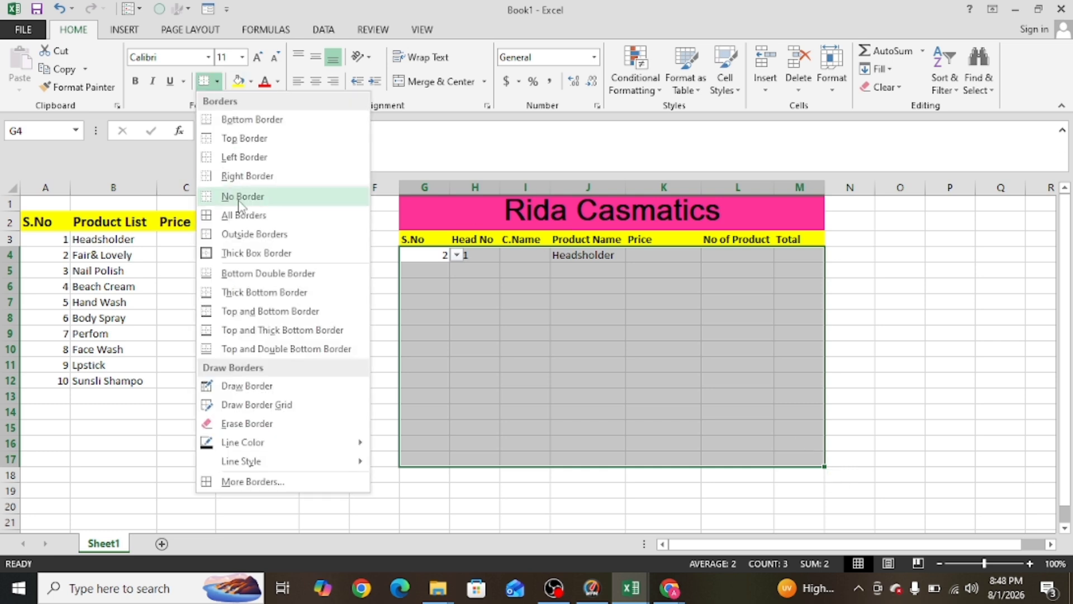
{"action": "left_click", "coordinate": [246, 215]}
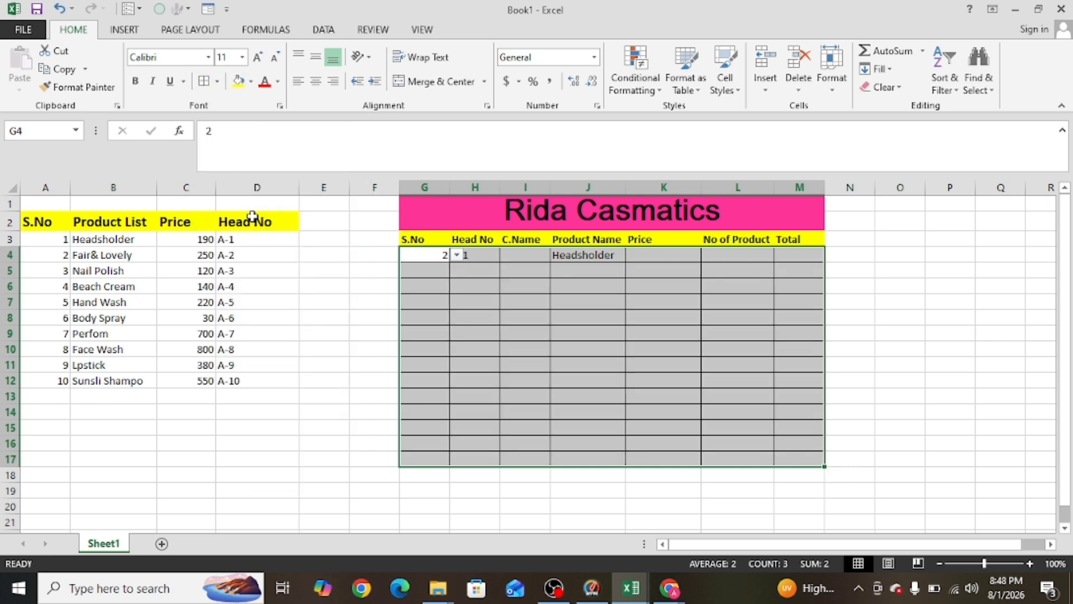
{"action": "left_click", "coordinate": [935, 495]}
Change the serial number in cell G4 to 1 using its dropdown list
{"action": "left_click", "coordinate": [424, 252]}
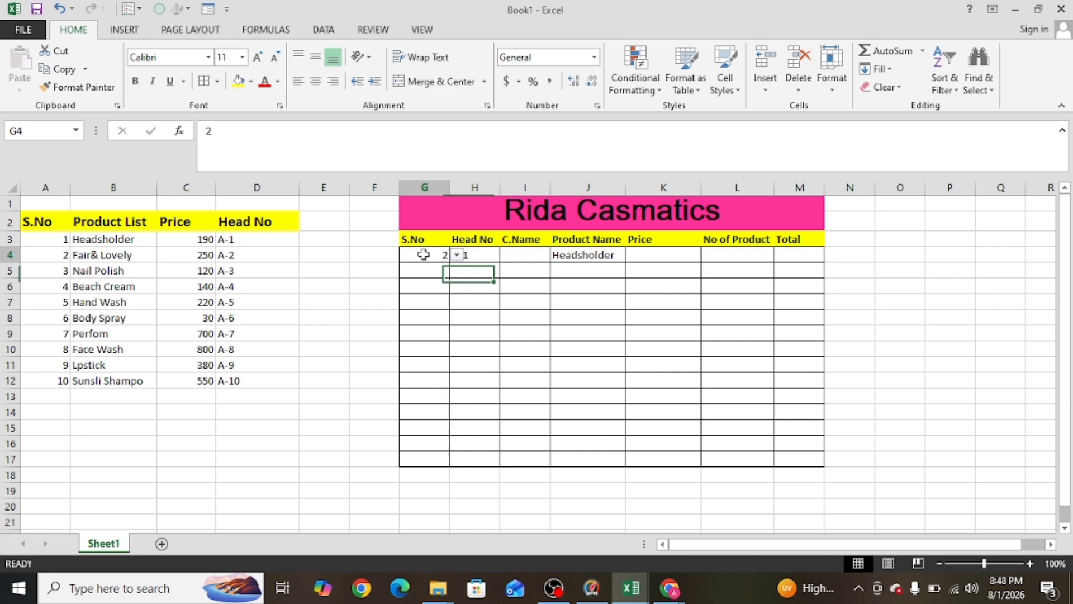
{"action": "left_click", "coordinate": [457, 255]}
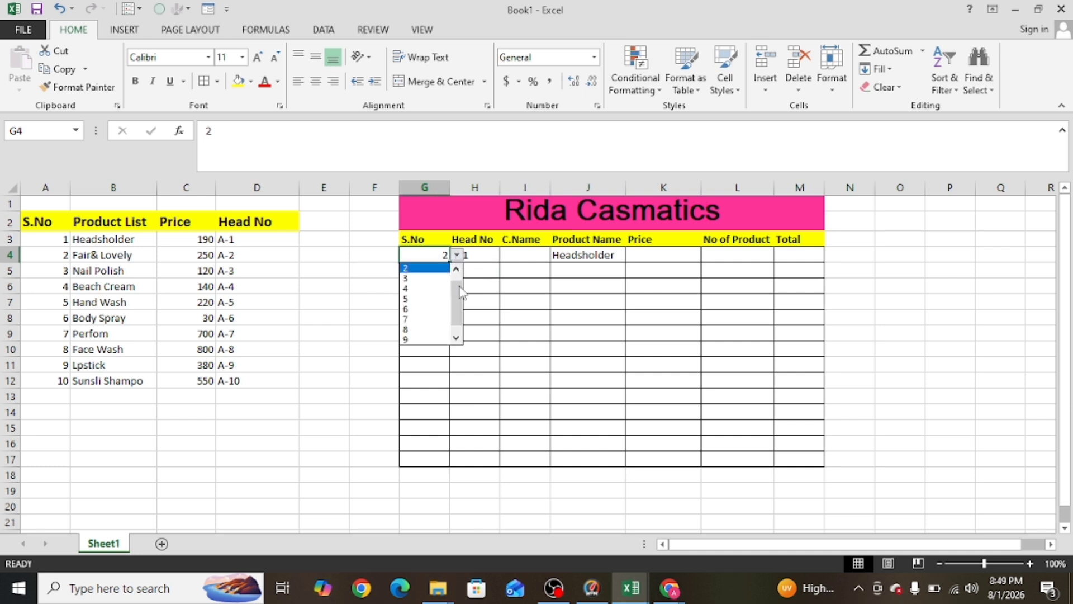
{"action": "left_click_drag", "start_coordinate": [459, 285], "coordinate": [459, 279]}
{"action": "left_click", "coordinate": [426, 269]}
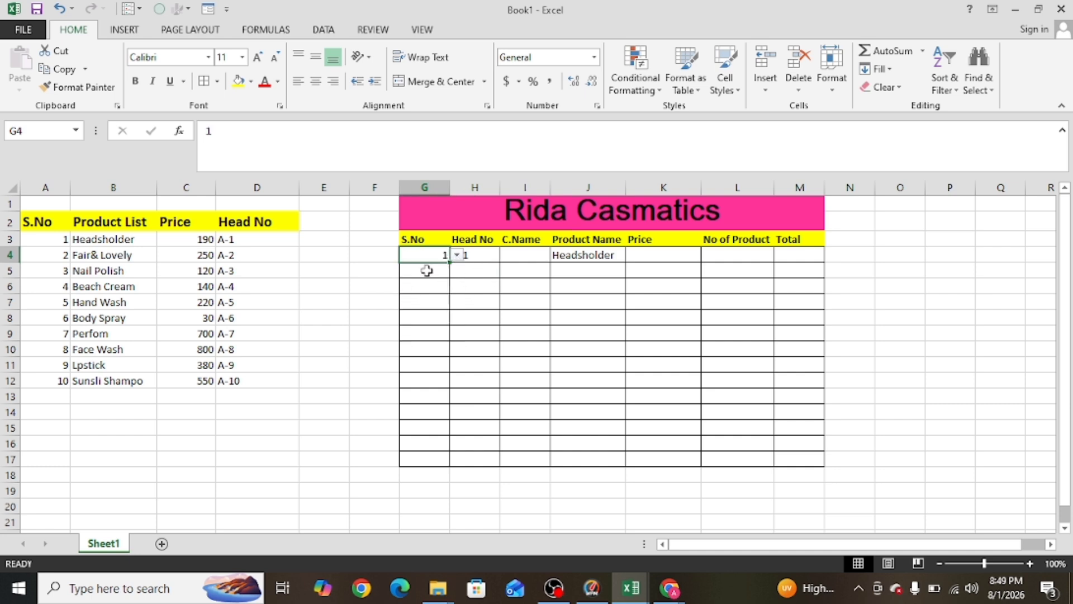
Choose the price 190 from the dropdown list in cell K4
{"action": "left_click", "coordinate": [478, 252]}
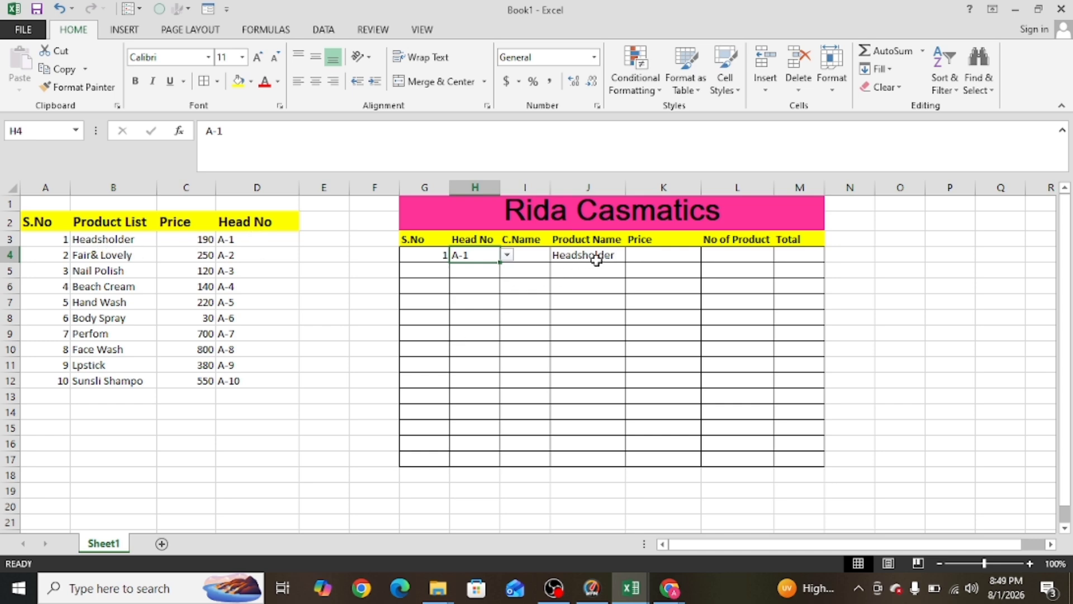
{"action": "left_click", "coordinate": [657, 253]}
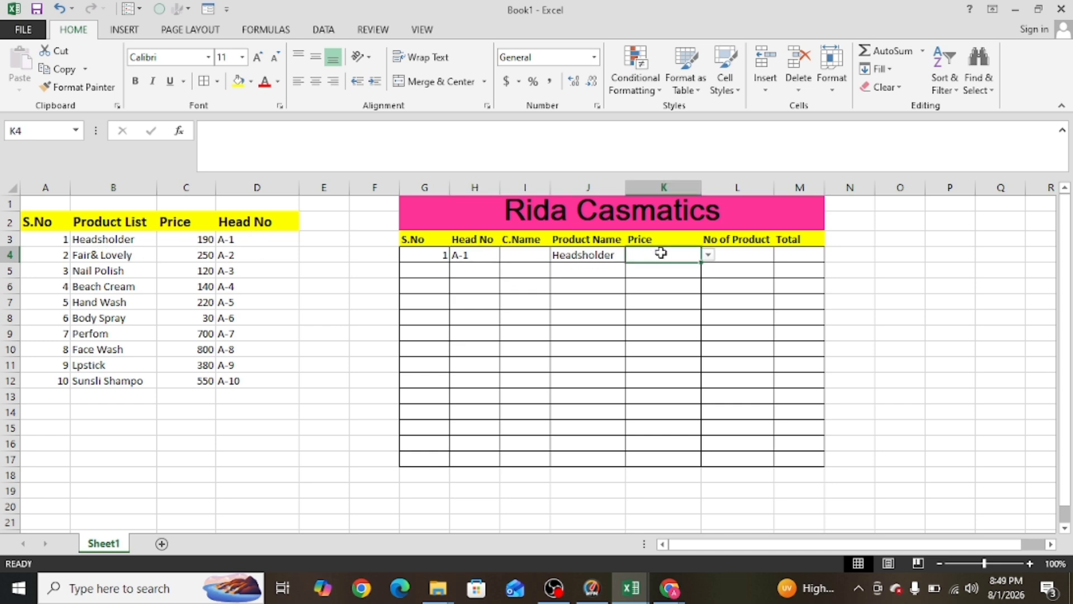
{"action": "left_click", "coordinate": [707, 256]}
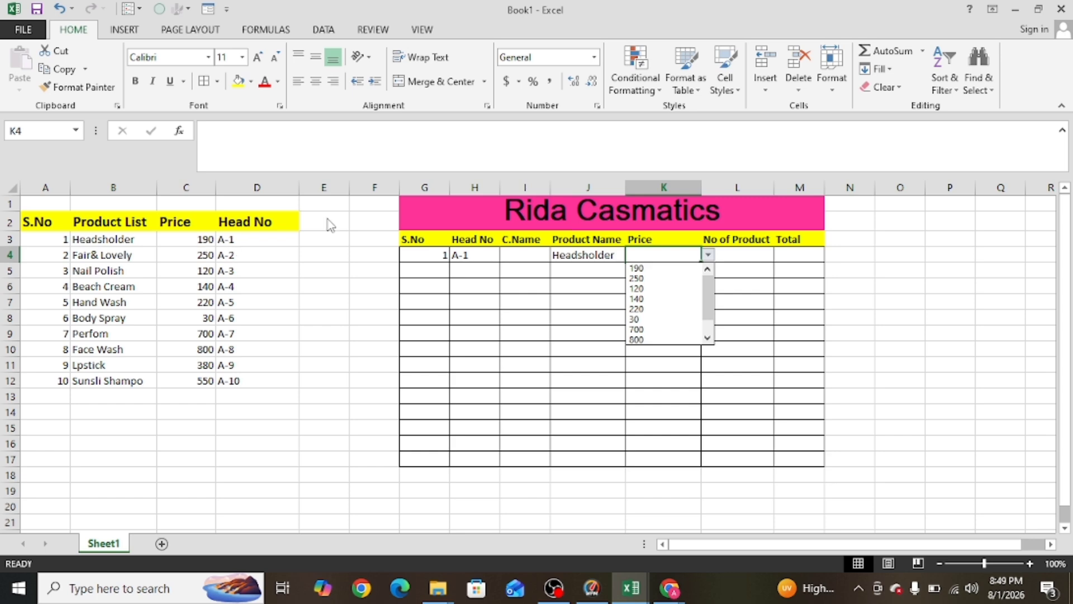
{"action": "left_click", "coordinate": [646, 268]}
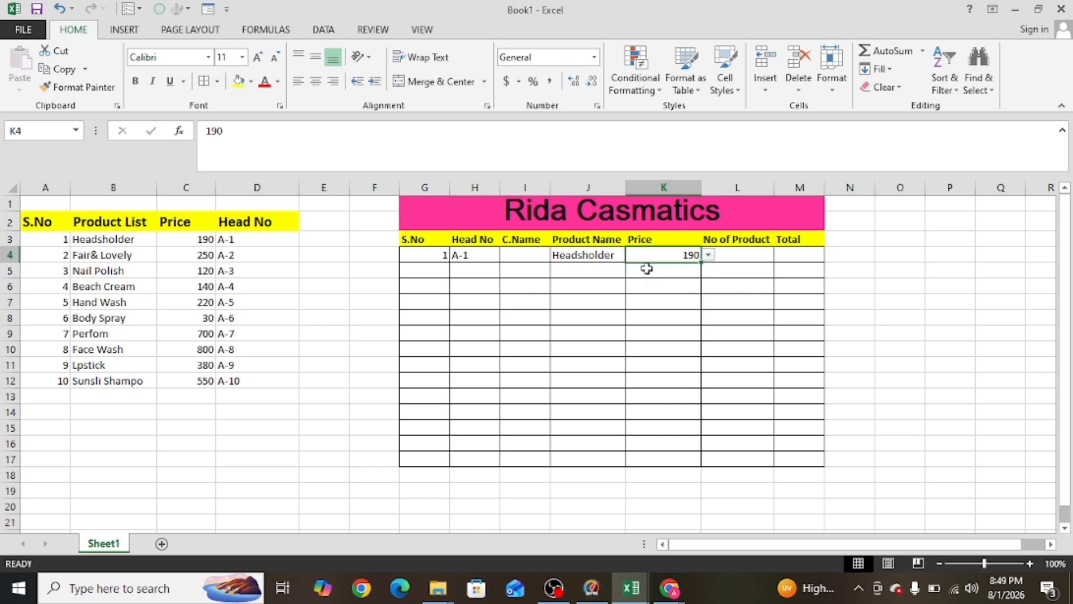
Enter the customer's name in the C.Name cell I4
{"action": "left_click", "coordinate": [739, 259]}
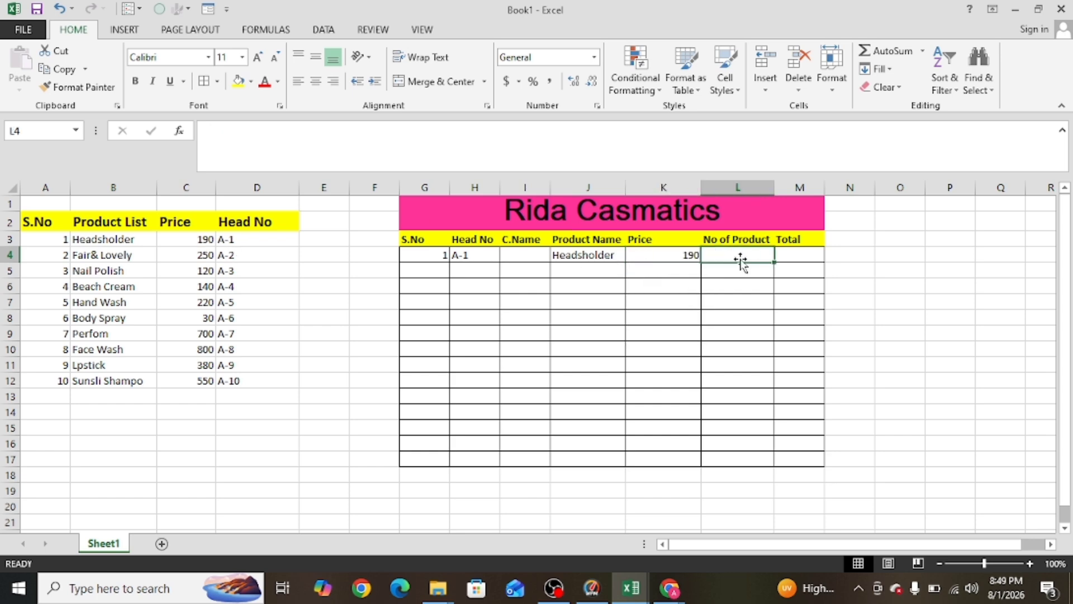
{"action": "left_click", "coordinate": [526, 254]}
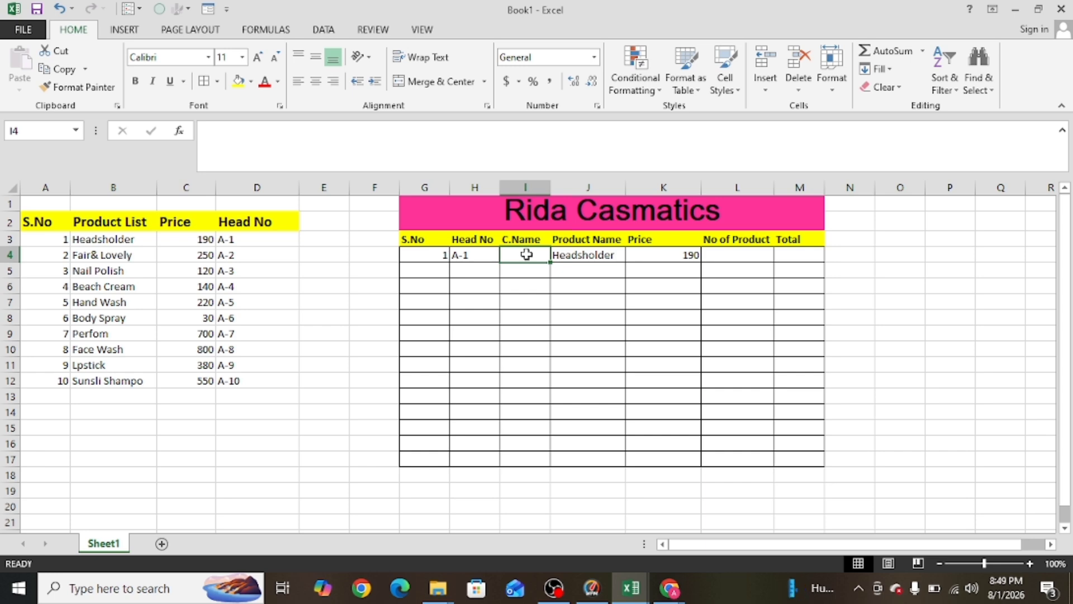
{"action": "type", "text": "Ma"}
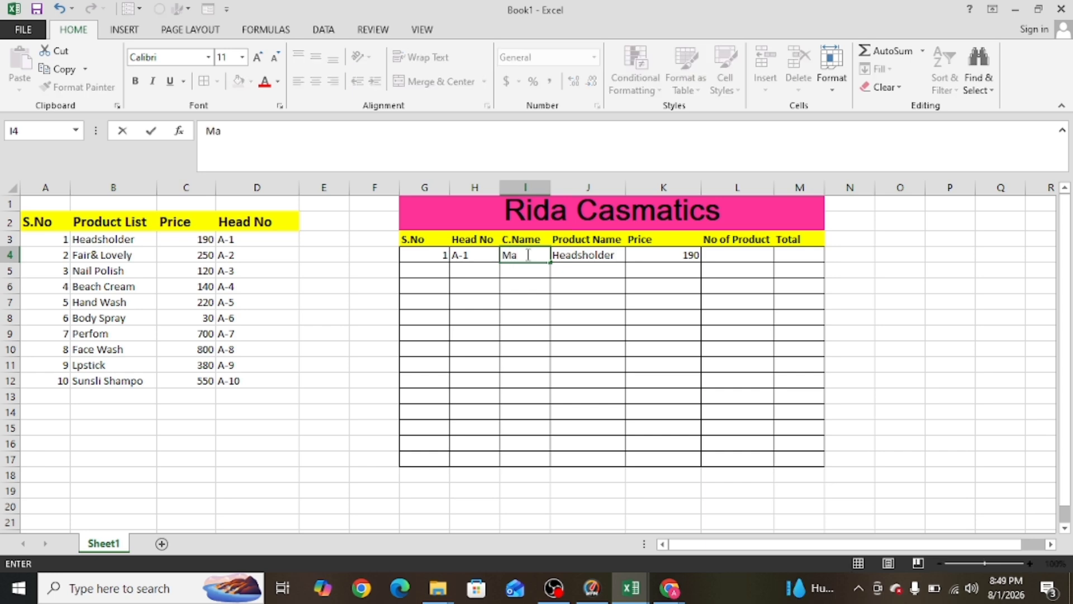
{"action": "type", "text": "rwa"}
{"action": "left_click", "coordinate": [728, 259]}
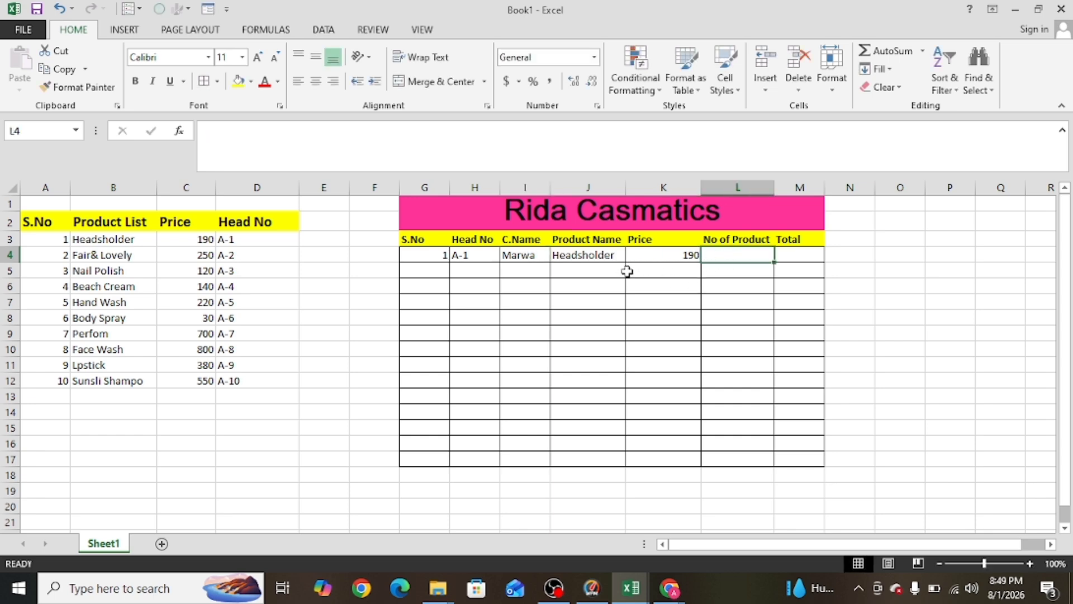
Enter 4 as the number of products in L4 and calculate the total in M4 with the formula =L4*K4
{"action": "type", "text": "4"}
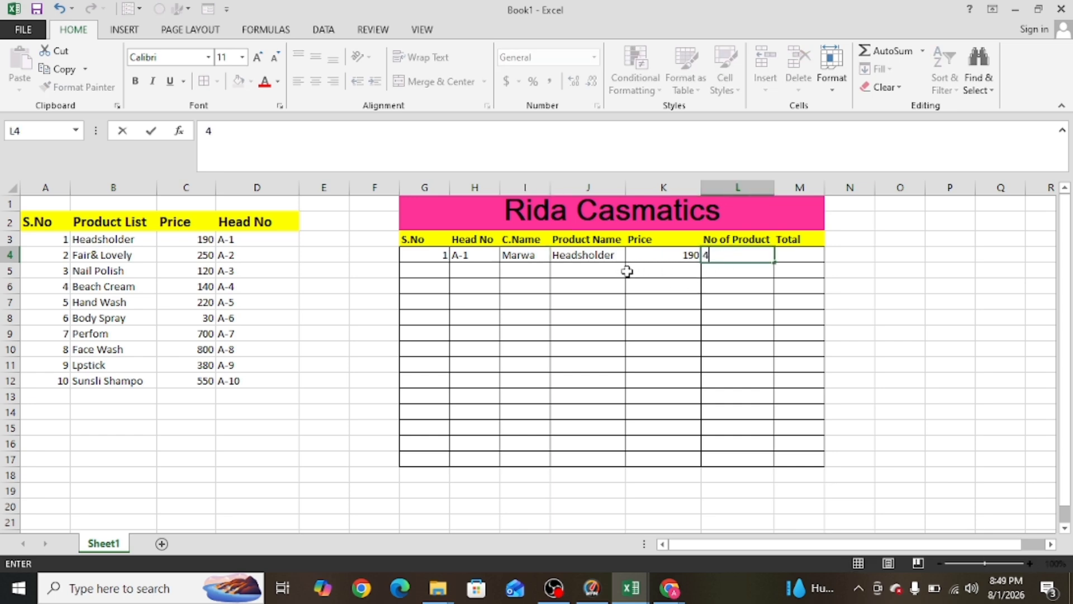
{"action": "left_click", "coordinate": [788, 259]}
{"action": "type", "text": "="}
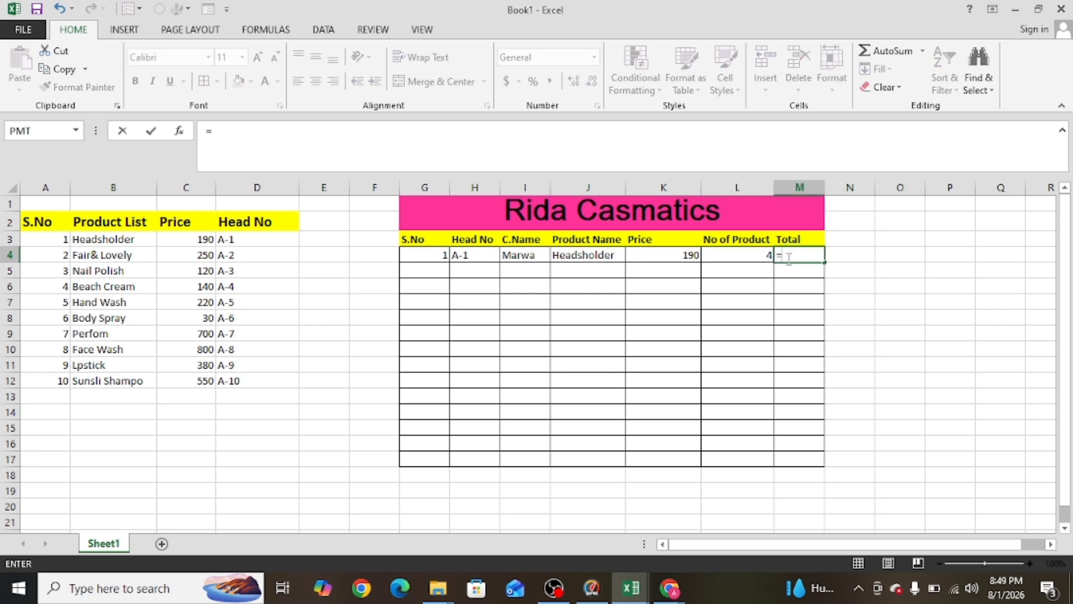
{"action": "left_click", "coordinate": [748, 254]}
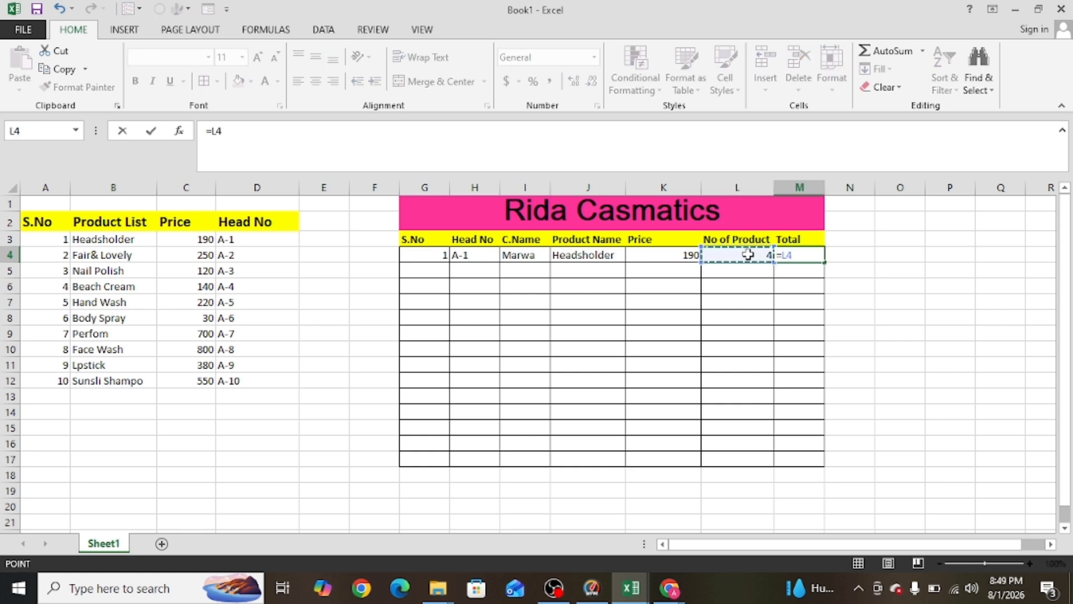
{"action": "type", "text": "*"}
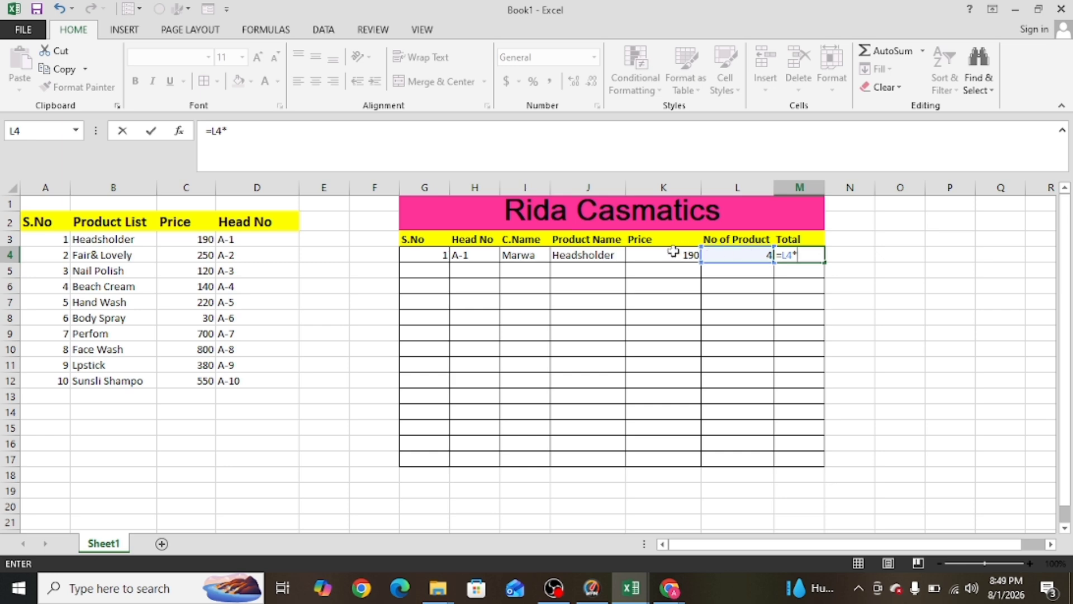
{"action": "left_click", "coordinate": [669, 254]}
{"action": "key", "text": "Return"}
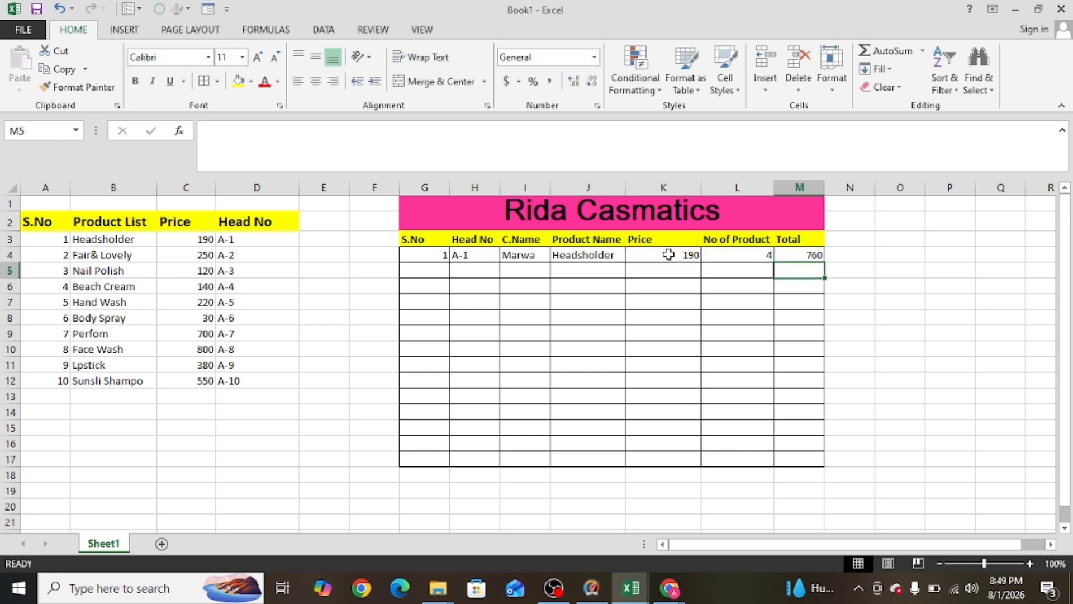
Fill the Total formula from M4 down to M14
{"action": "left_click", "coordinate": [813, 256]}
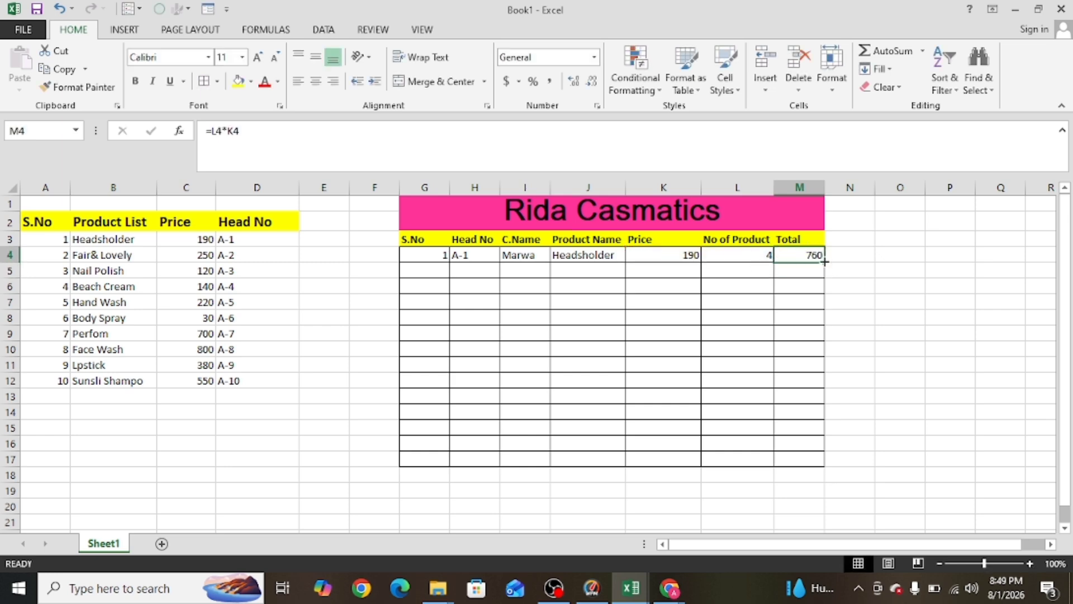
{"action": "left_click_drag", "start_coordinate": [825, 261], "coordinate": [812, 423]}
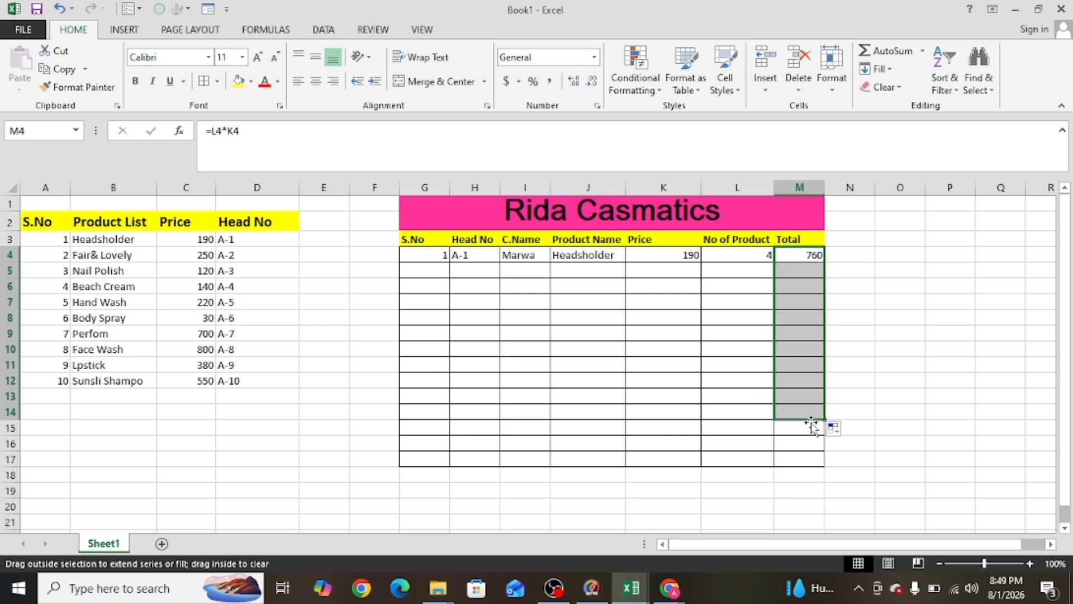
{"action": "left_click", "coordinate": [905, 380]}
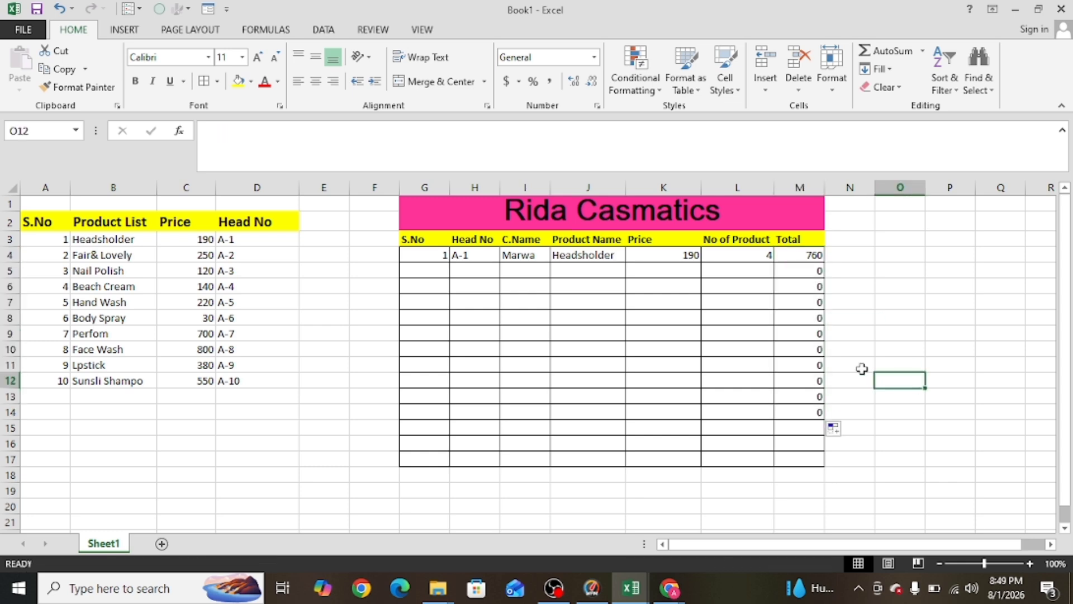
Copy the serial number cell G4 with its dropdown down the S.No column to G15
{"action": "left_click", "coordinate": [422, 271]}
{"action": "left_click", "coordinate": [440, 256]}
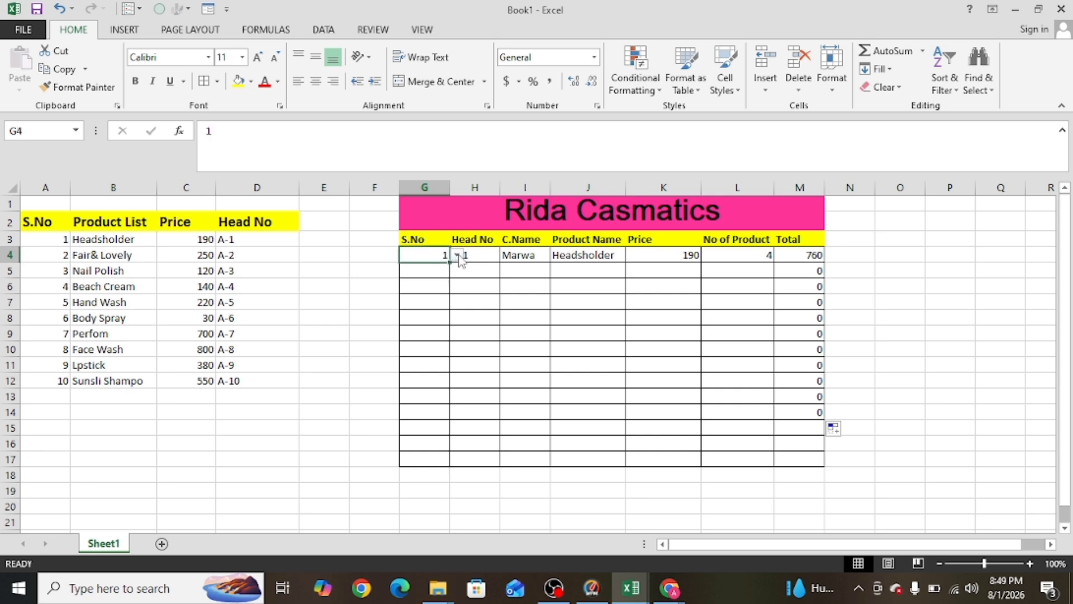
{"action": "left_click", "coordinate": [446, 270]}
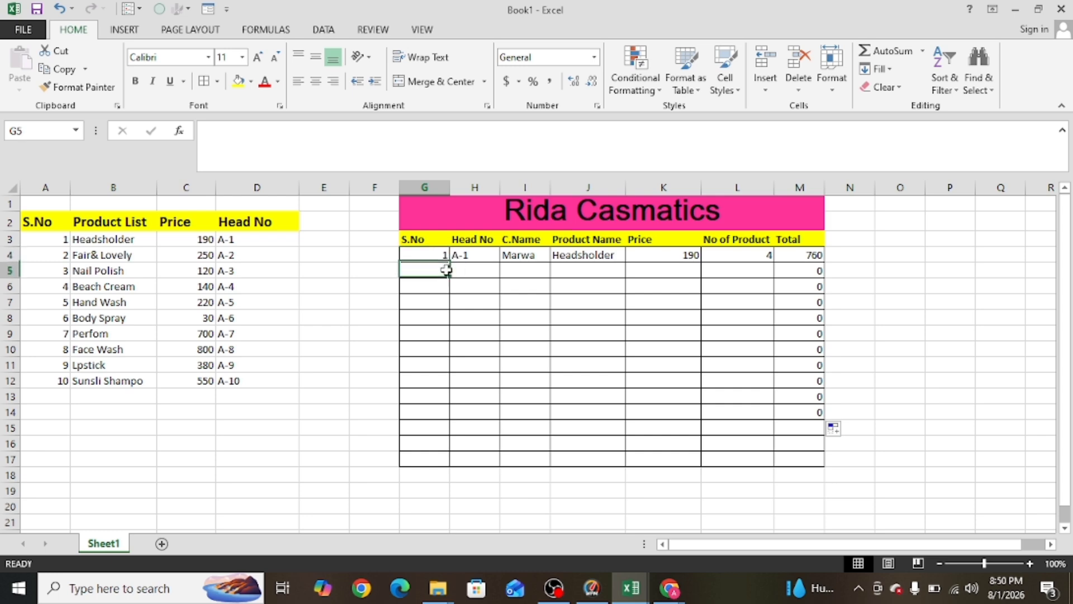
{"action": "left_click", "coordinate": [441, 254]}
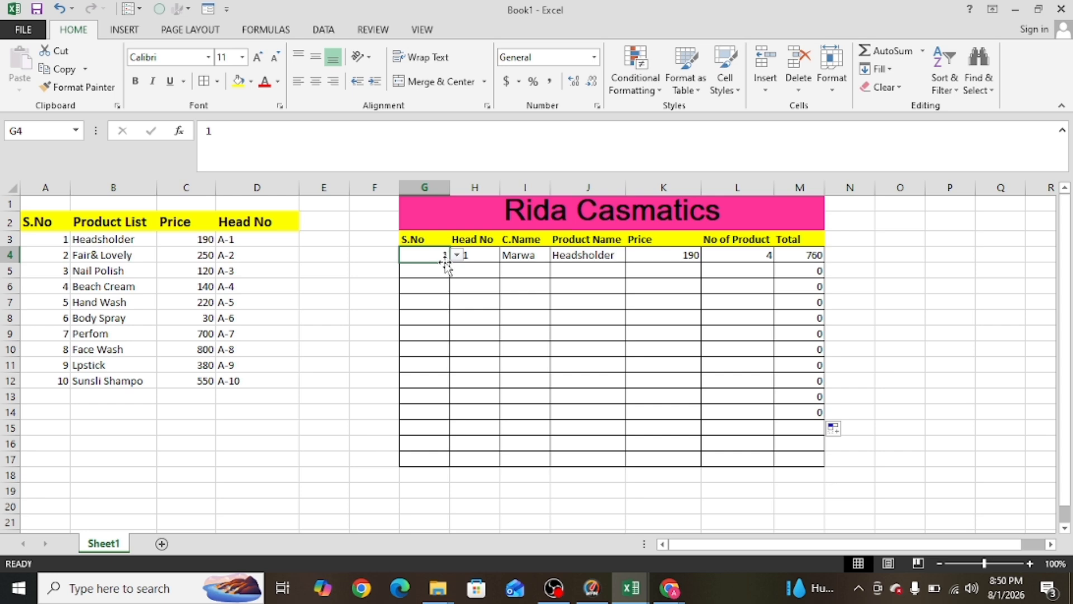
{"action": "left_click_drag", "start_coordinate": [449, 263], "coordinate": [451, 431]}
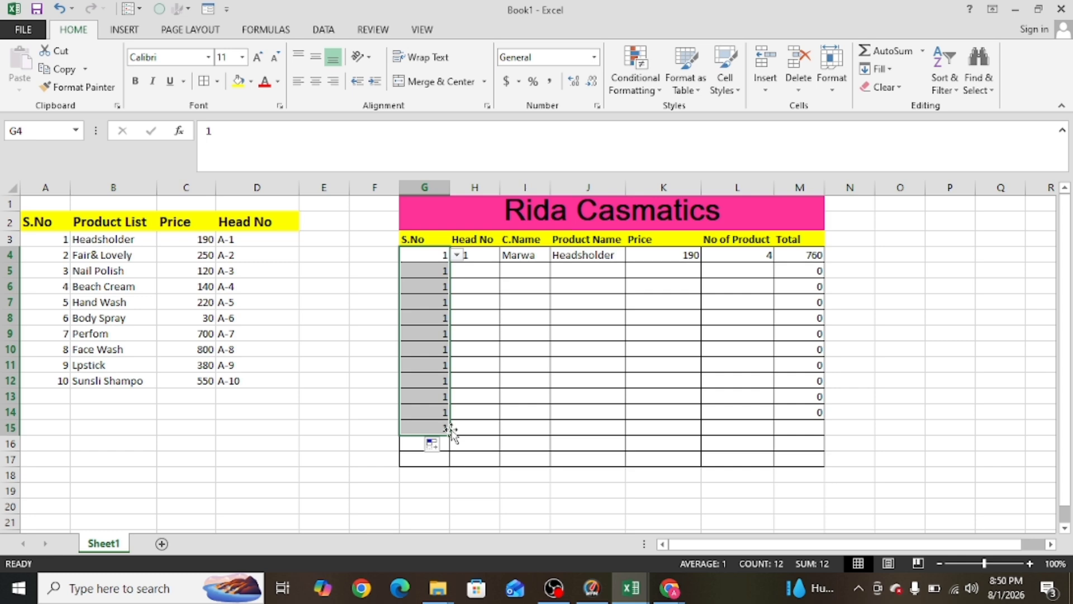
{"action": "left_click", "coordinate": [504, 408]}
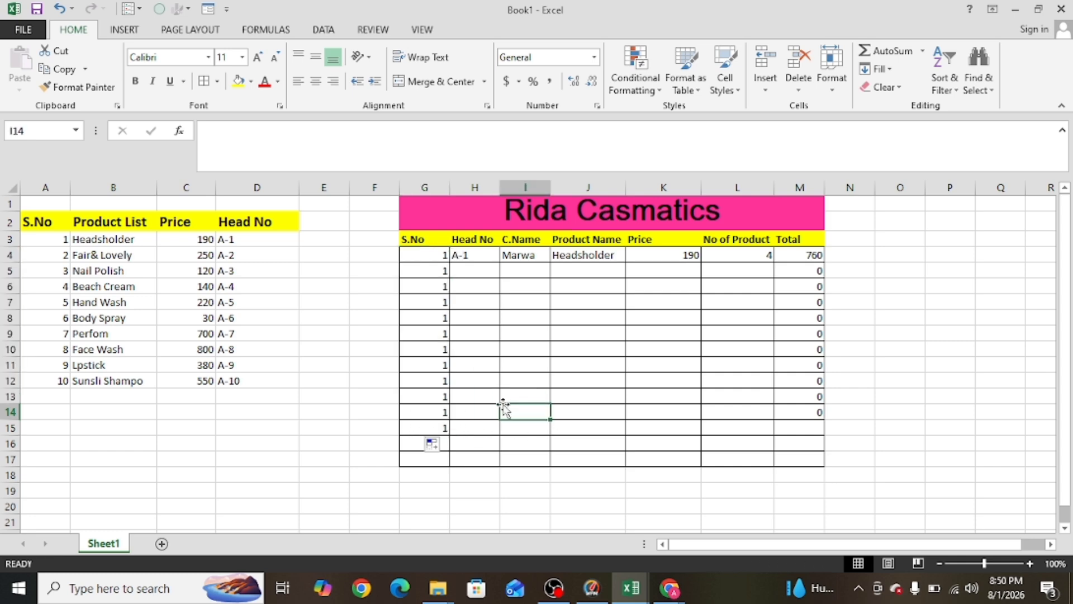
Choose serial number 2 from the dropdown list in cell G5
{"action": "left_click", "coordinate": [439, 270]}
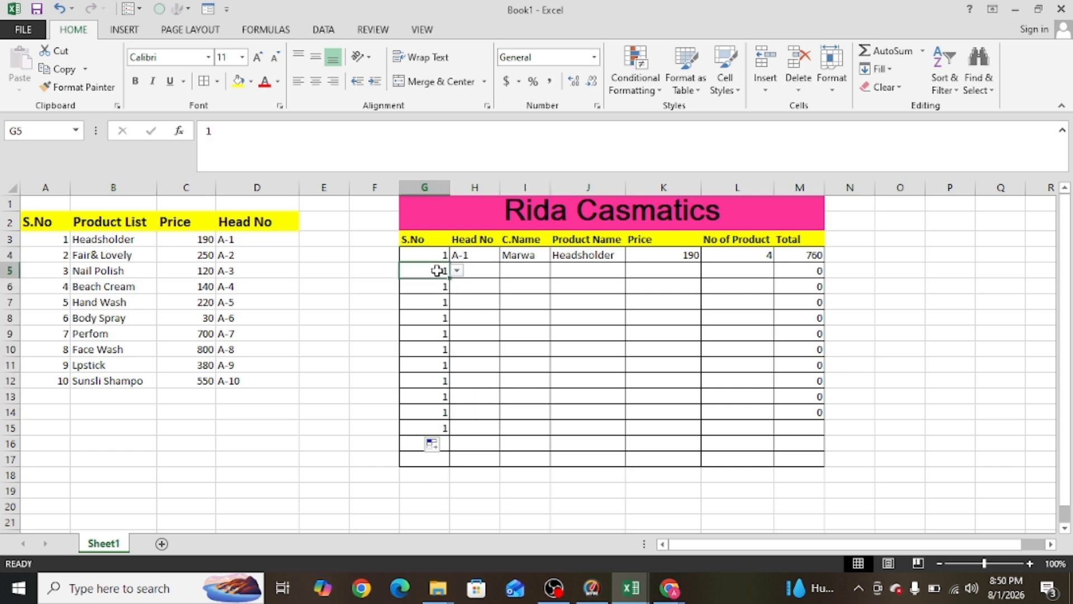
{"action": "left_click", "coordinate": [458, 272]}
{"action": "left_click", "coordinate": [420, 290]}
Copy the Head No dropdown from H4 down to H15 and clear the copied values in H5:H15
{"action": "left_click", "coordinate": [490, 274]}
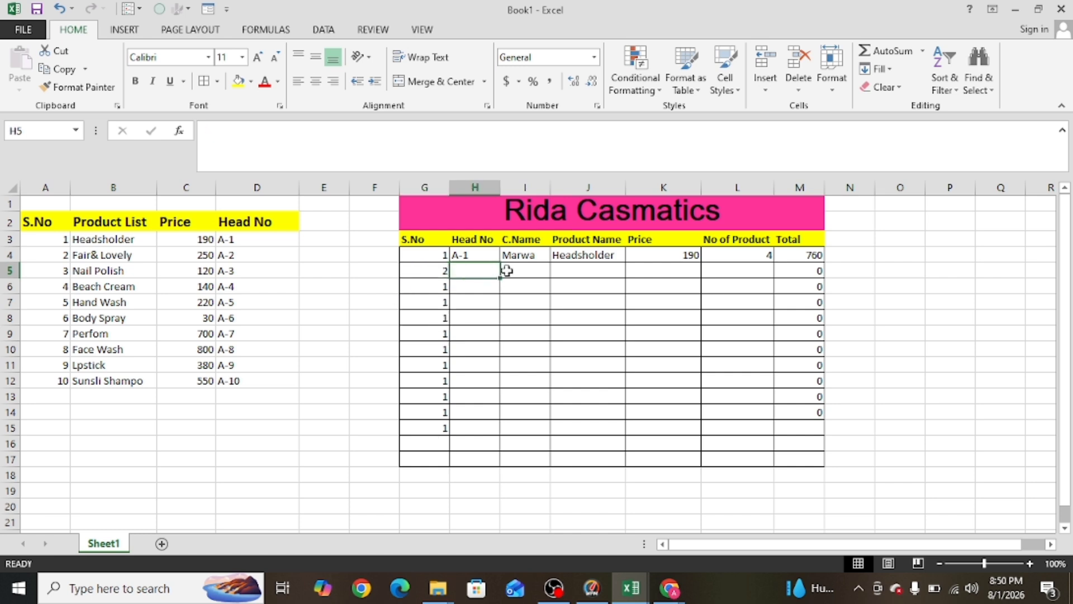
{"action": "left_click", "coordinate": [481, 256]}
{"action": "left_click_drag", "start_coordinate": [500, 262], "coordinate": [502, 439]}
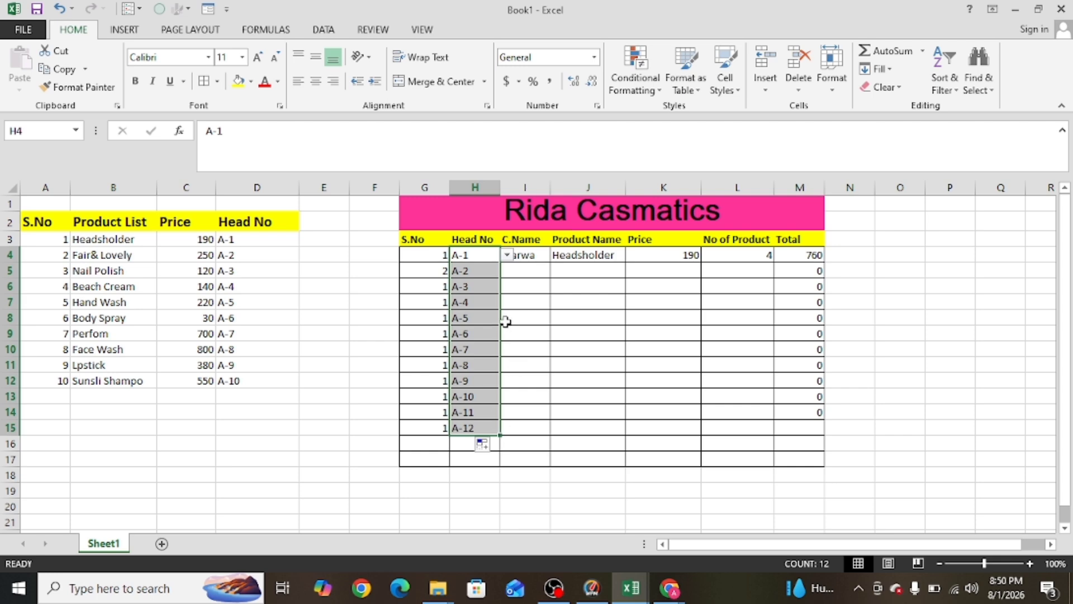
{"action": "left_click", "coordinate": [547, 324]}
{"action": "left_click_drag", "start_coordinate": [471, 272], "coordinate": [474, 430]}
{"action": "key", "text": "Delete"}
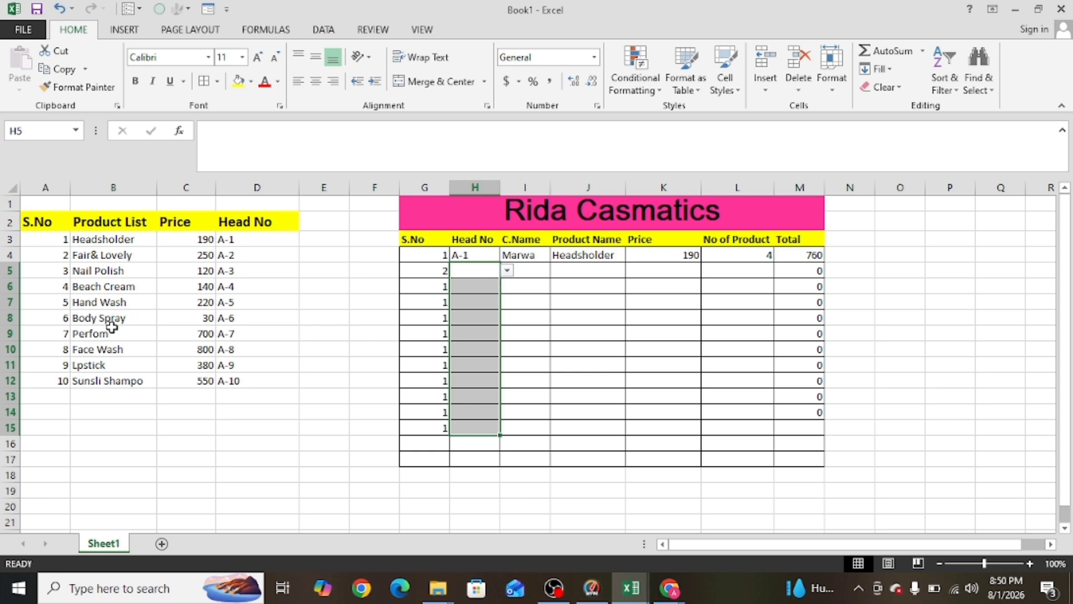
Choose Head No A-6 in H5 and enter the customer's name in the C.Name cell I5
{"action": "left_click", "coordinate": [507, 272]}
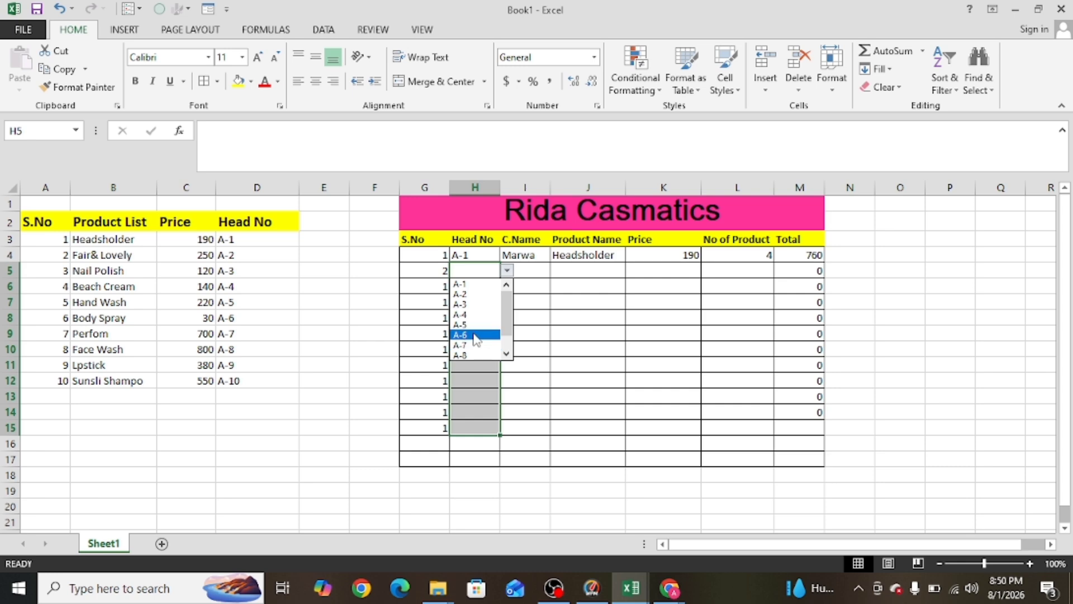
{"action": "left_click", "coordinate": [469, 335]}
{"action": "left_click", "coordinate": [531, 271]}
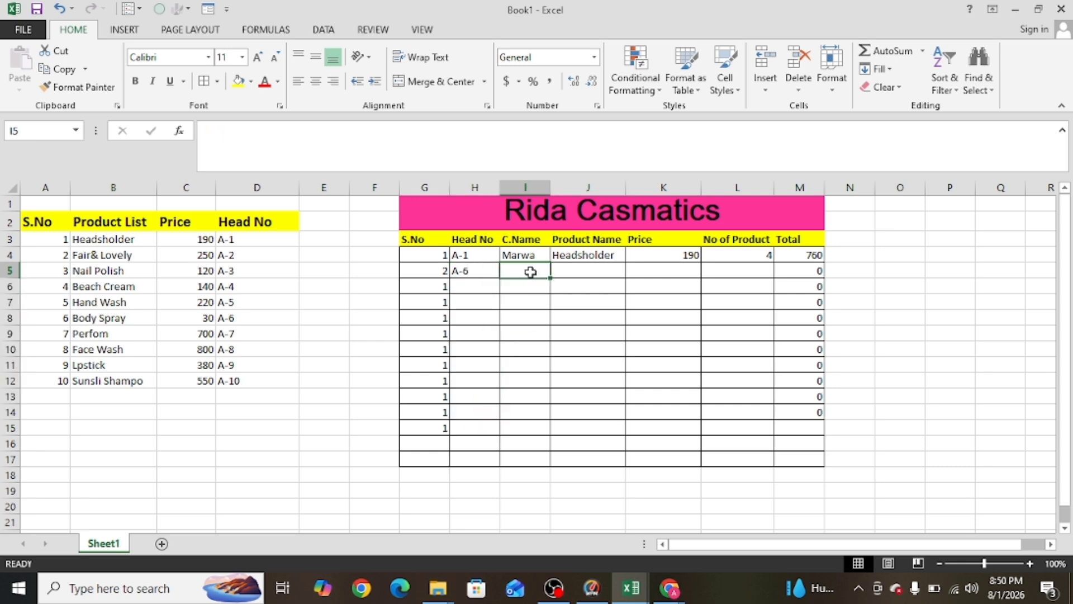
{"action": "type", "text": "Adil"}
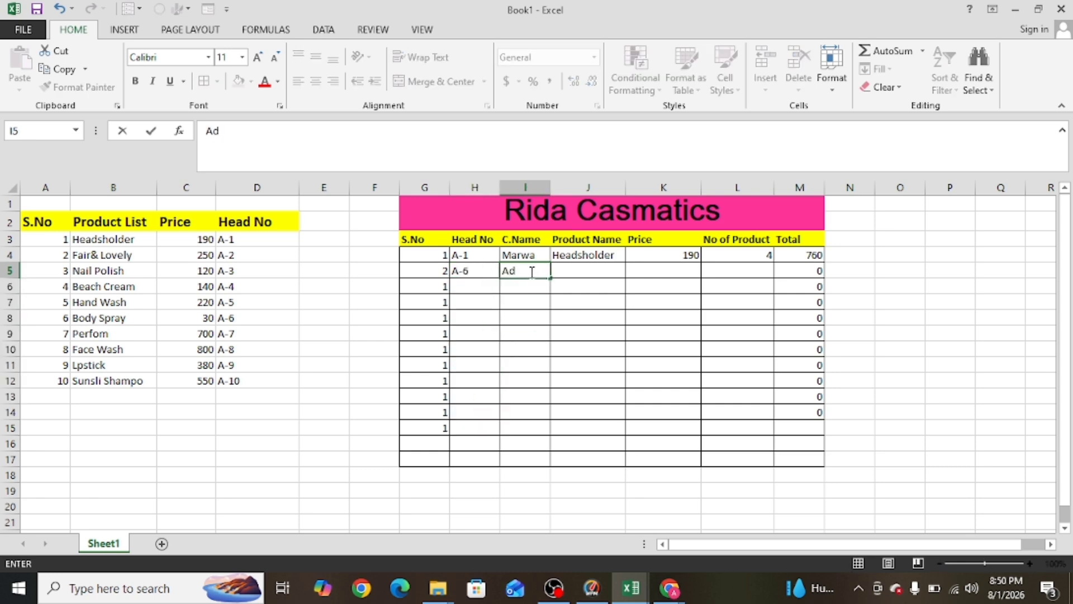
Copy the Product Name dropdown from J4 down to J15 and clear the copied values in J5:J15
{"action": "left_click", "coordinate": [584, 269]}
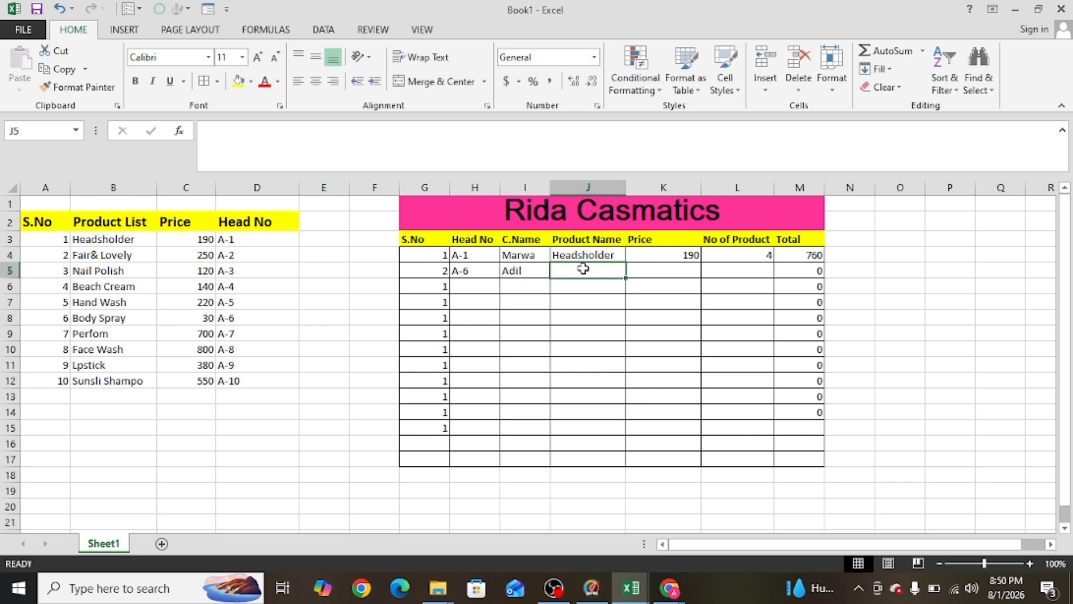
{"action": "left_click", "coordinate": [611, 255]}
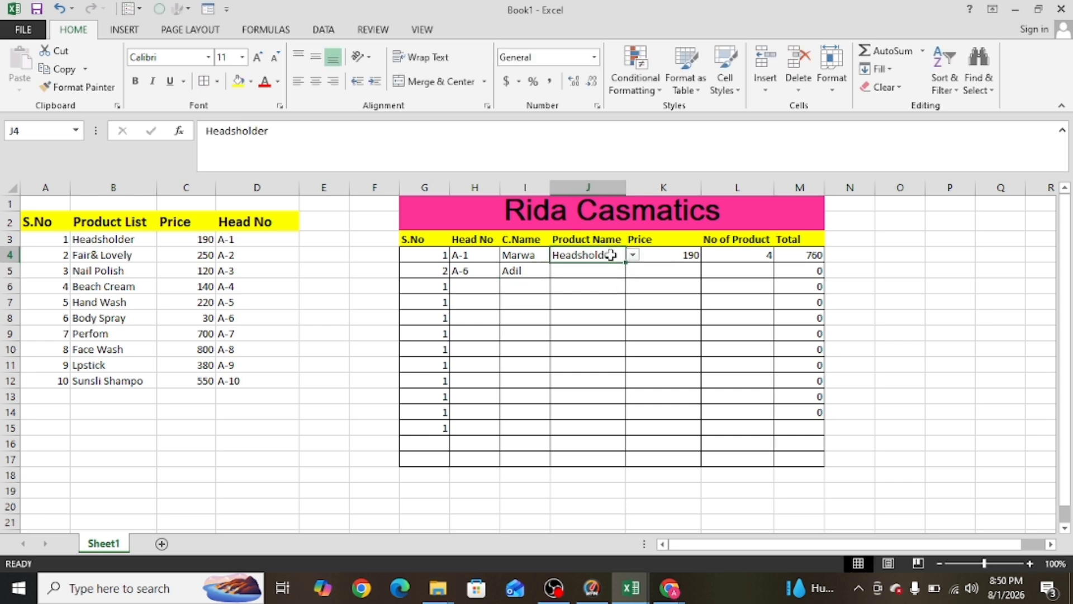
{"action": "left_click_drag", "start_coordinate": [622, 263], "coordinate": [631, 437]}
{"action": "left_click_drag", "start_coordinate": [698, 288], "coordinate": [596, 427]}
{"action": "left_click", "coordinate": [661, 300]}
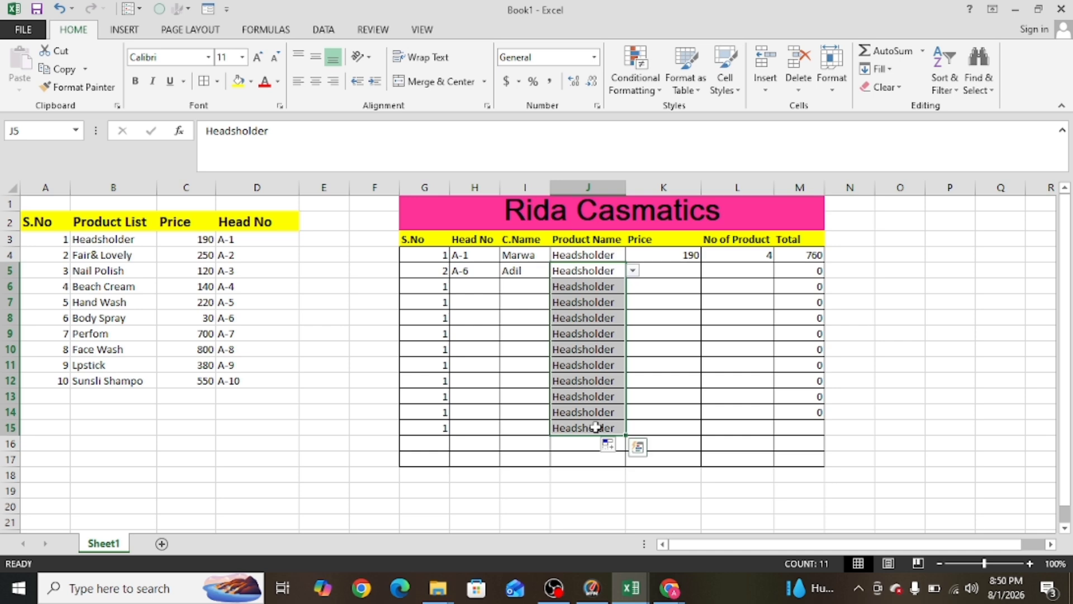
{"action": "key", "text": "Delete"}
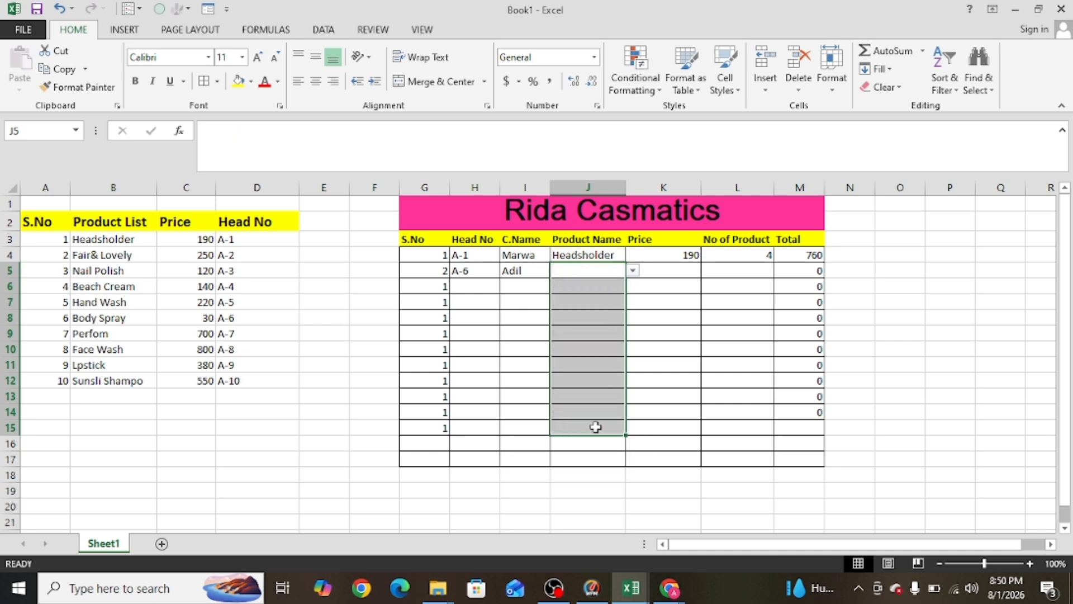
Choose Body Spray from the product dropdown list in cell J5
{"action": "left_click", "coordinate": [632, 271]}
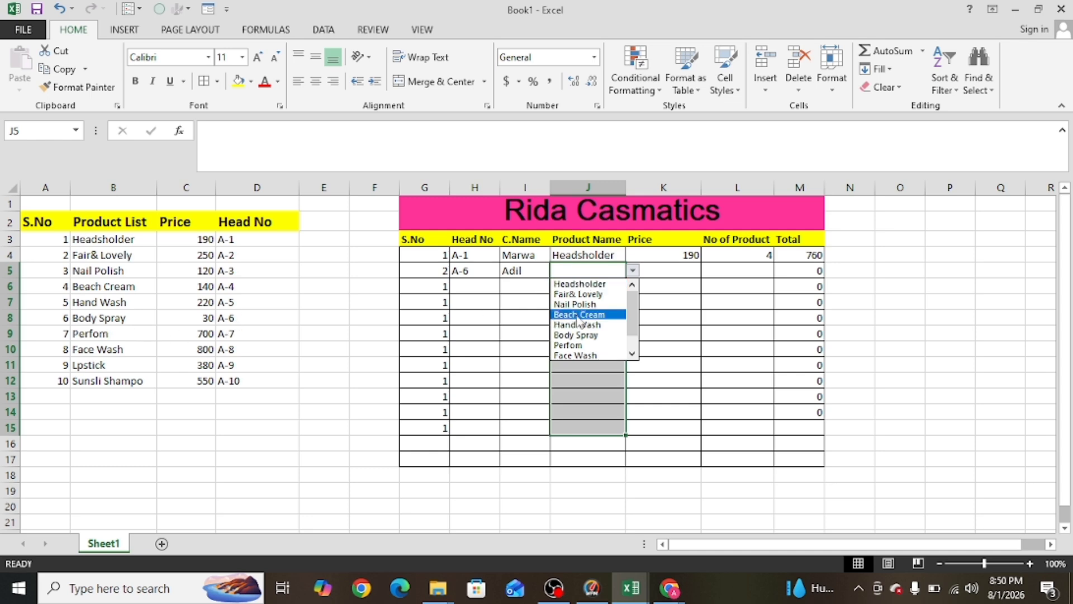
{"action": "left_click_drag", "start_coordinate": [633, 312], "coordinate": [632, 318]}
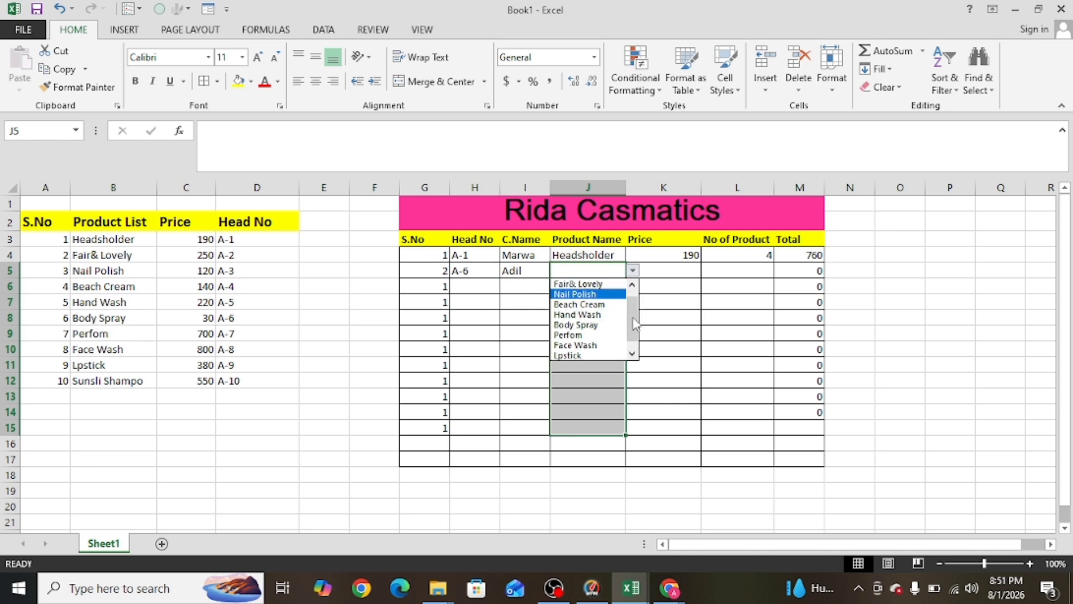
{"action": "left_click", "coordinate": [614, 327]}
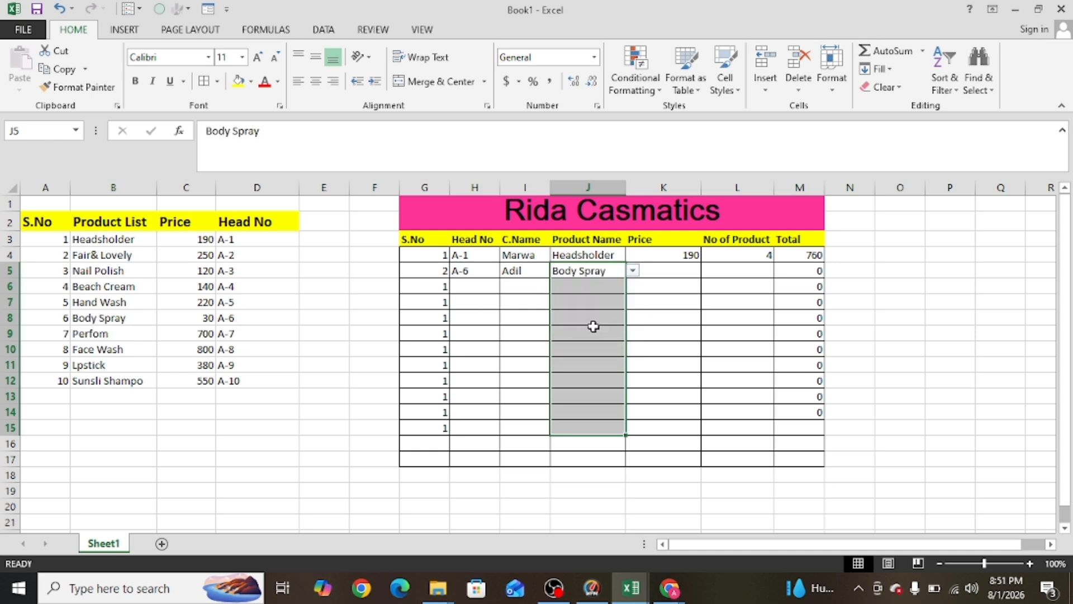
Copy the Price dropdown from K4 down to K15 and clear the copied values in K5:K15
{"action": "left_click", "coordinate": [675, 272]}
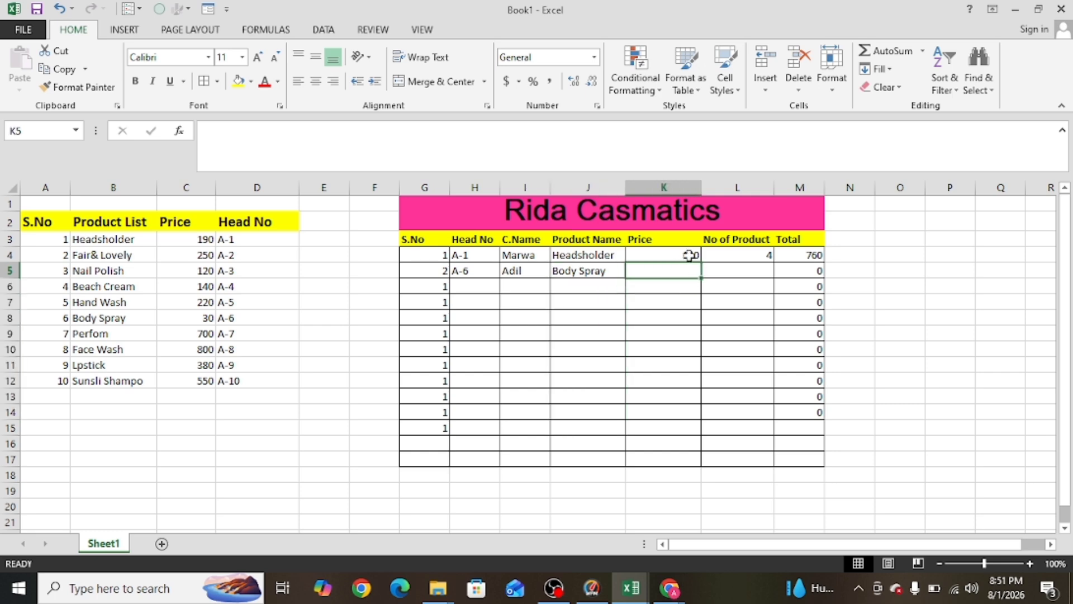
{"action": "left_click", "coordinate": [697, 259]}
{"action": "left_click_drag", "start_coordinate": [702, 263], "coordinate": [708, 440]}
{"action": "left_click_drag", "start_coordinate": [669, 271], "coordinate": [680, 434]}
{"action": "key", "text": "Delete"}
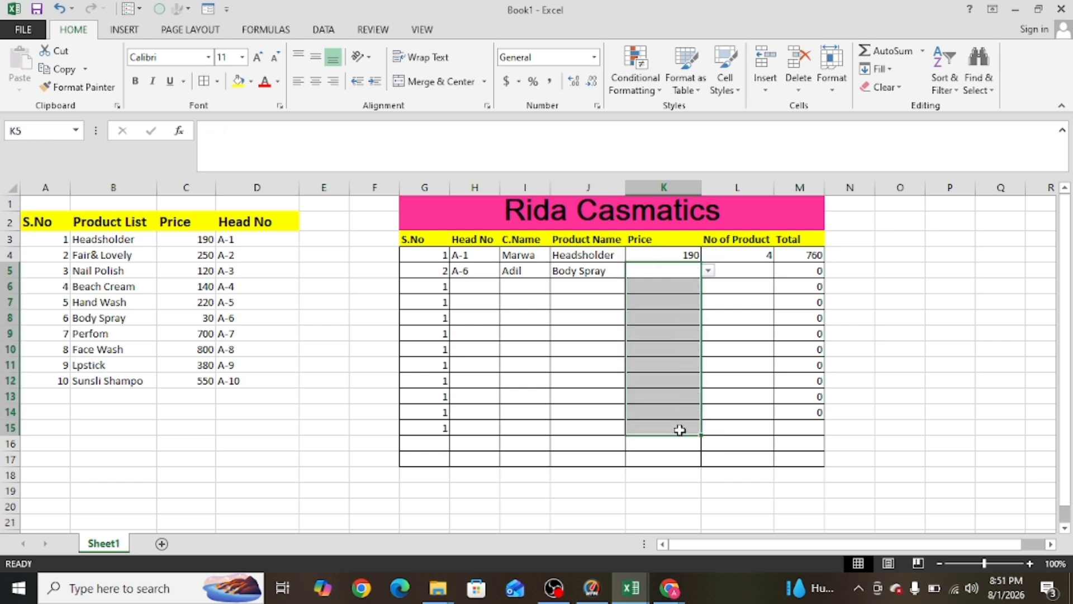
Choose the price 30 from the dropdown list in K5 and enter 20 as the number of products in L5
{"action": "left_click", "coordinate": [709, 270]}
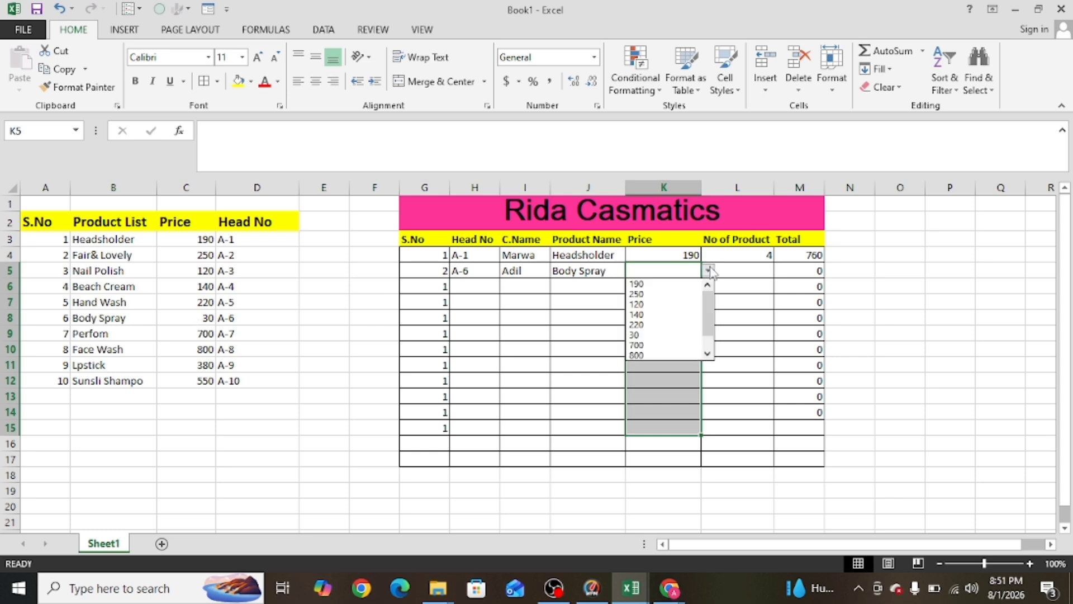
{"action": "left_click", "coordinate": [664, 334]}
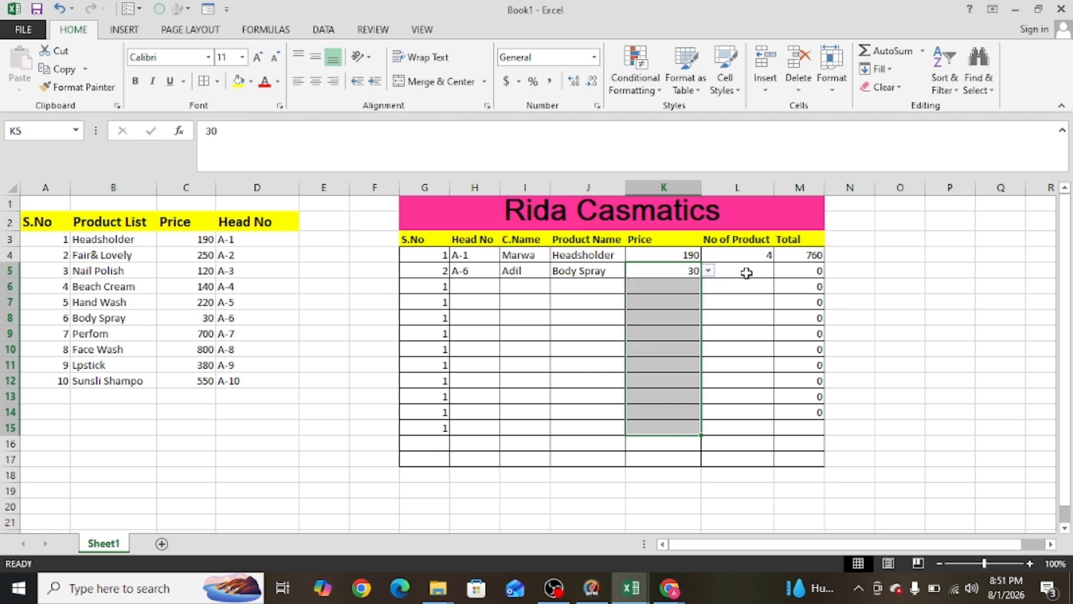
{"action": "left_click", "coordinate": [747, 273]}
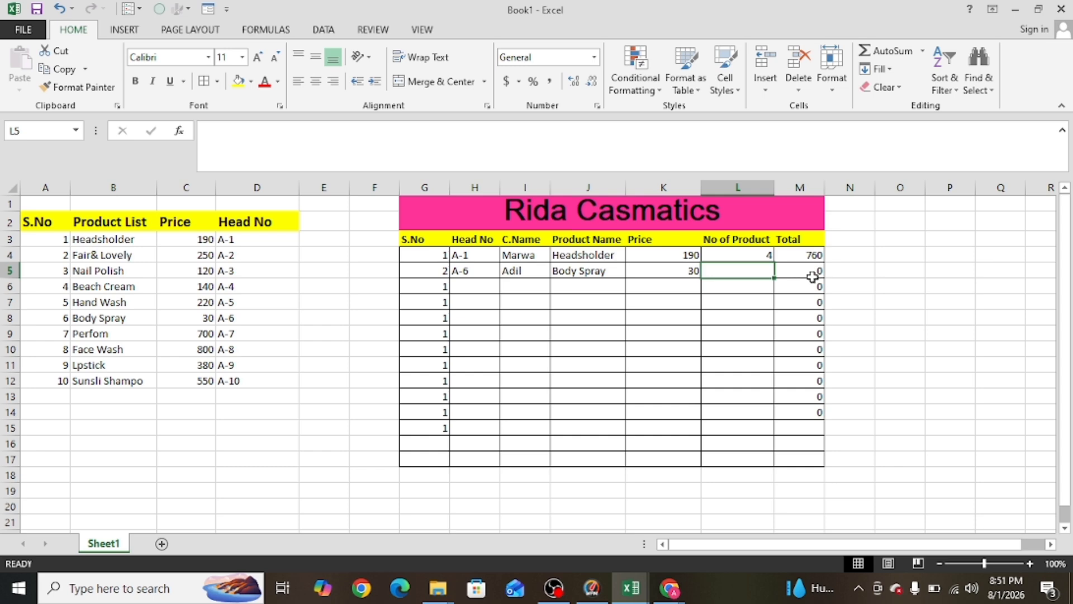
{"action": "type", "text": "2"}
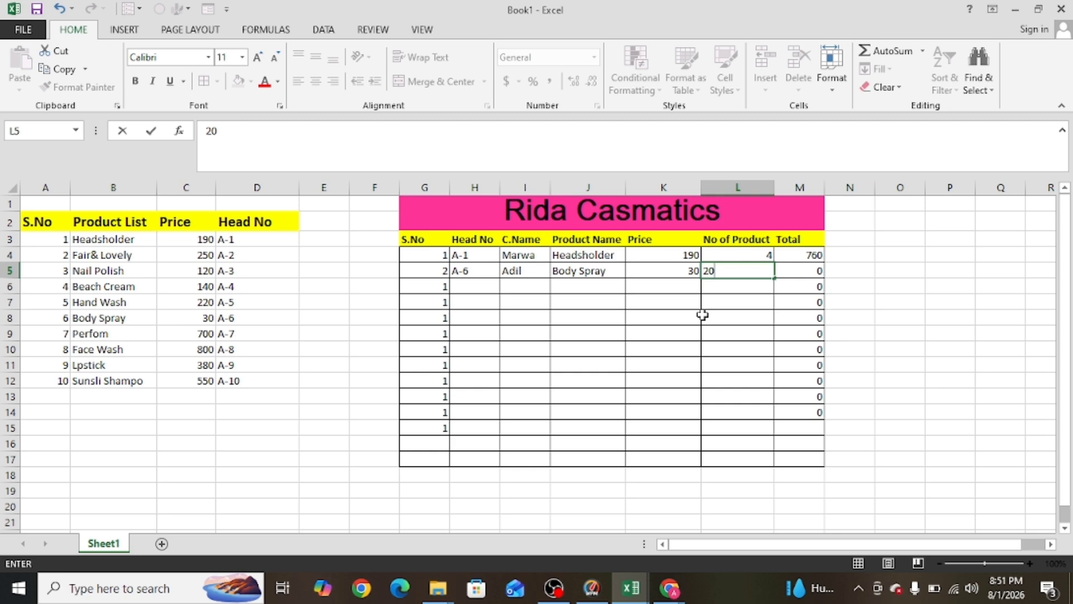
{"action": "type", "text": "0"}
{"action": "key", "text": "Return"}
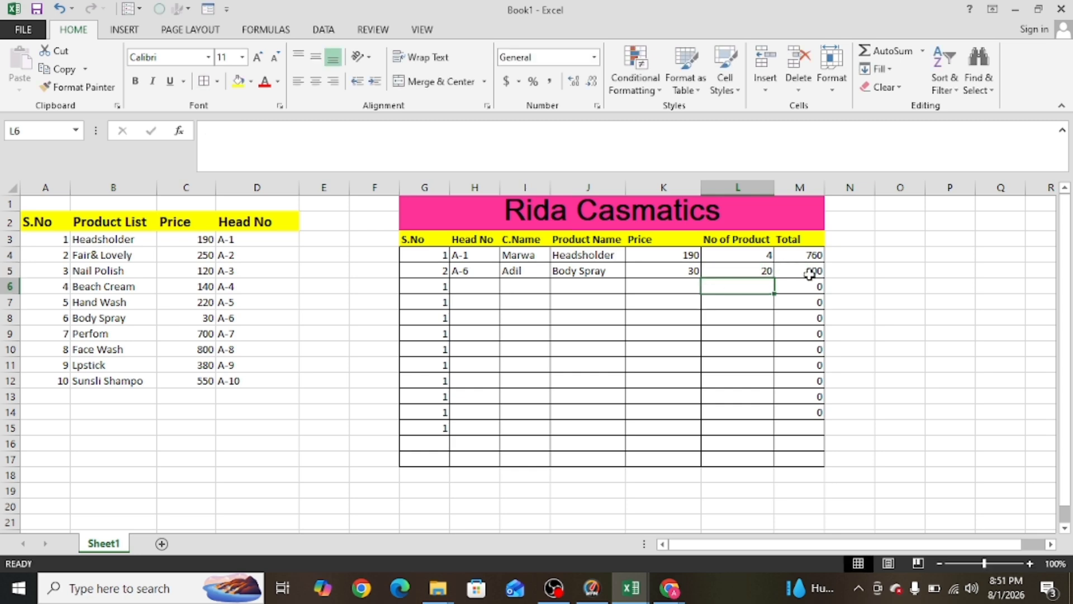
Choose serial number 3 in G6 and Head No A-9 in H6 from their dropdown lists
{"action": "left_click", "coordinate": [447, 288]}
{"action": "left_click", "coordinate": [457, 286]}
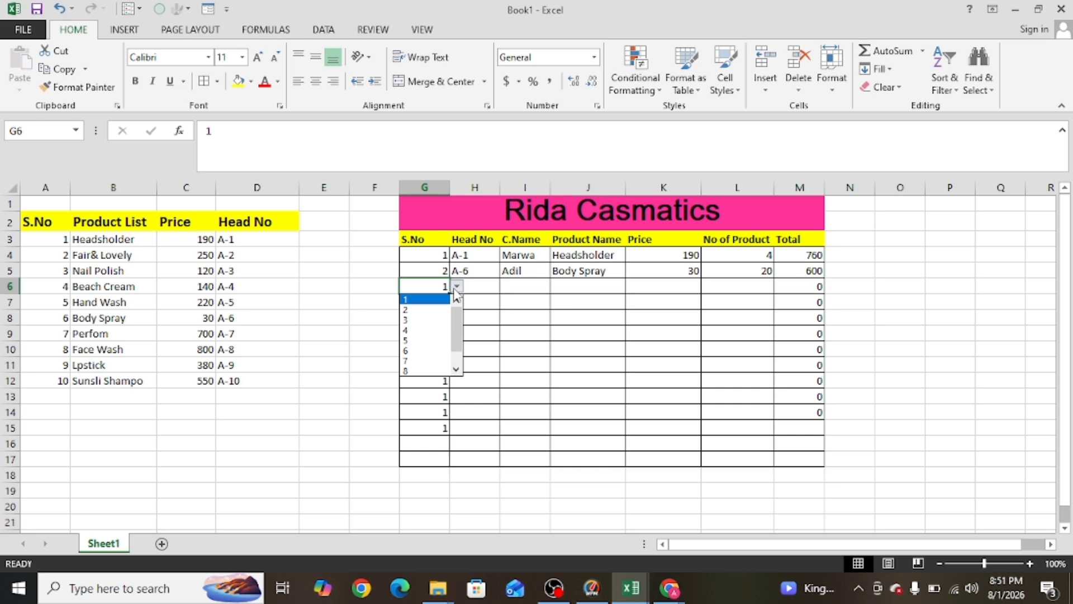
{"action": "left_click", "coordinate": [426, 314]}
{"action": "left_click", "coordinate": [480, 286]}
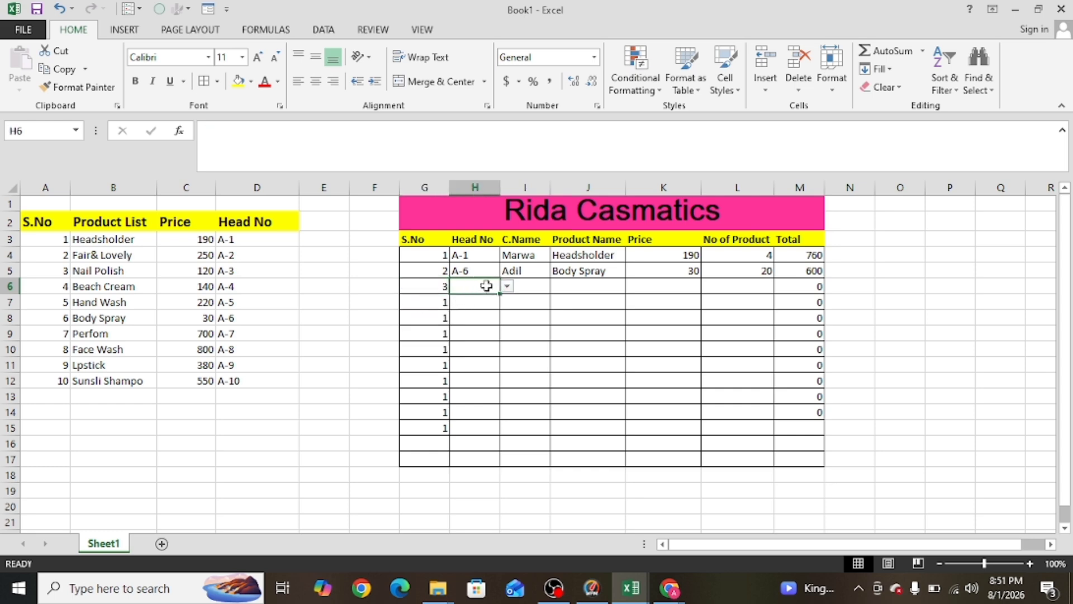
{"action": "left_click", "coordinate": [507, 287]}
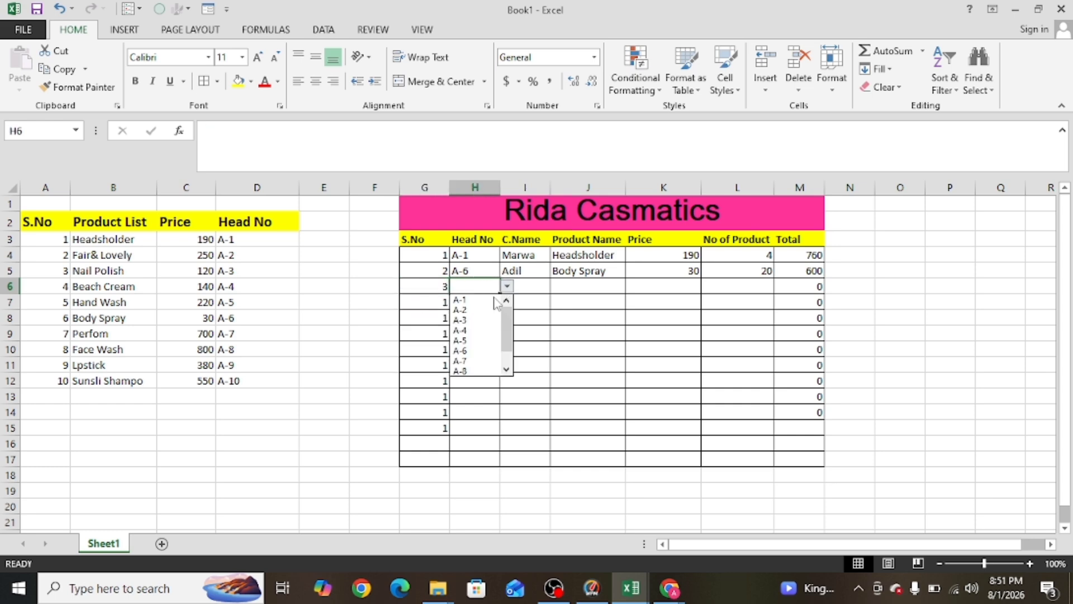
{"action": "left_click_drag", "start_coordinate": [507, 340], "coordinate": [508, 347]}
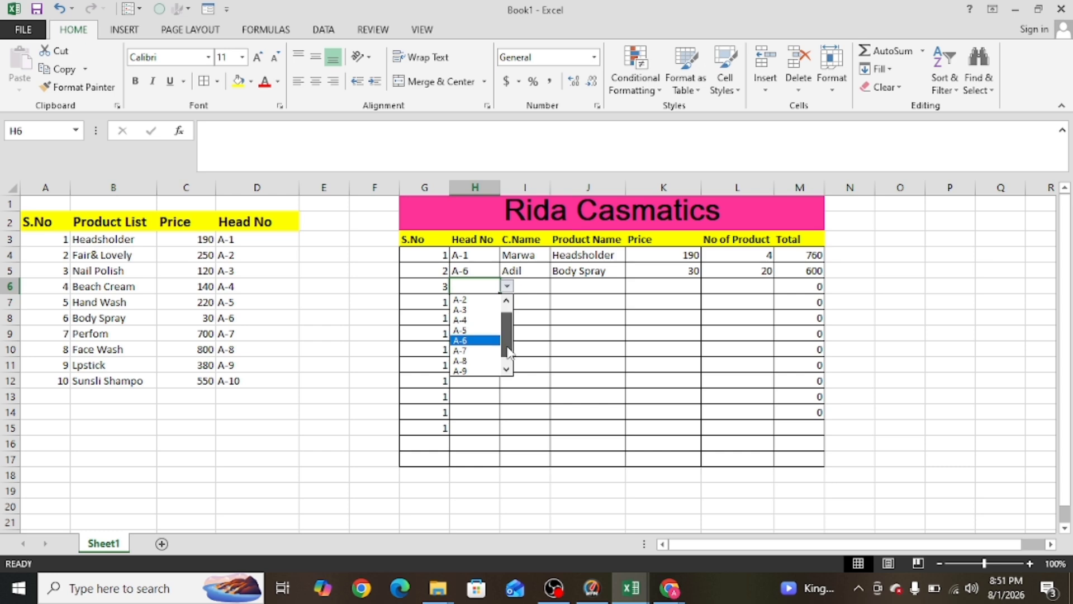
{"action": "left_click", "coordinate": [478, 370]}
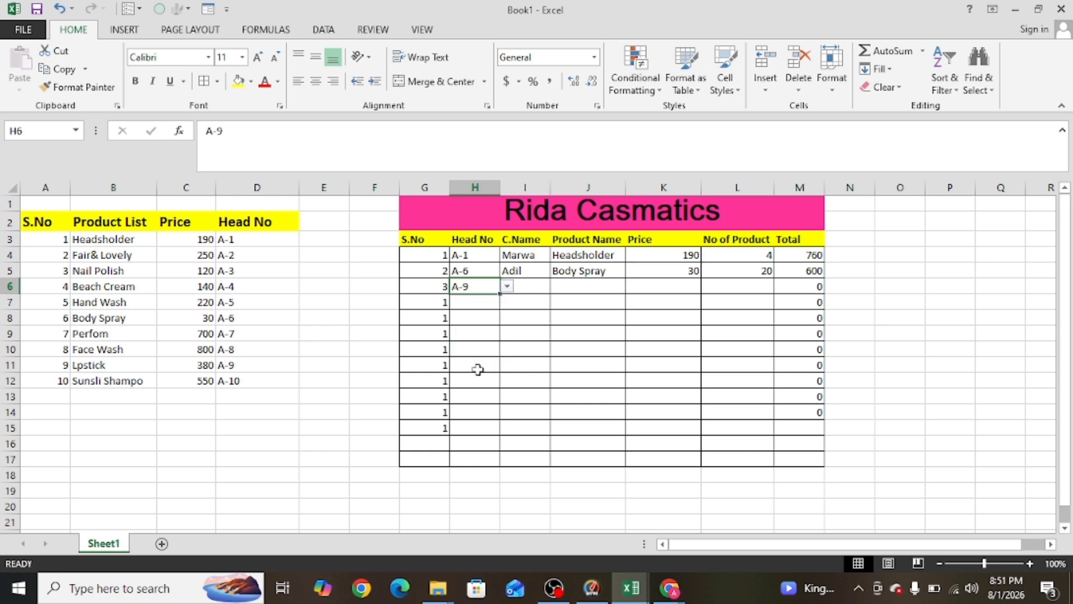
Enter the customer's name in I6 and choose Lpstick from the product dropdown list in J6
{"action": "left_click", "coordinate": [527, 284]}
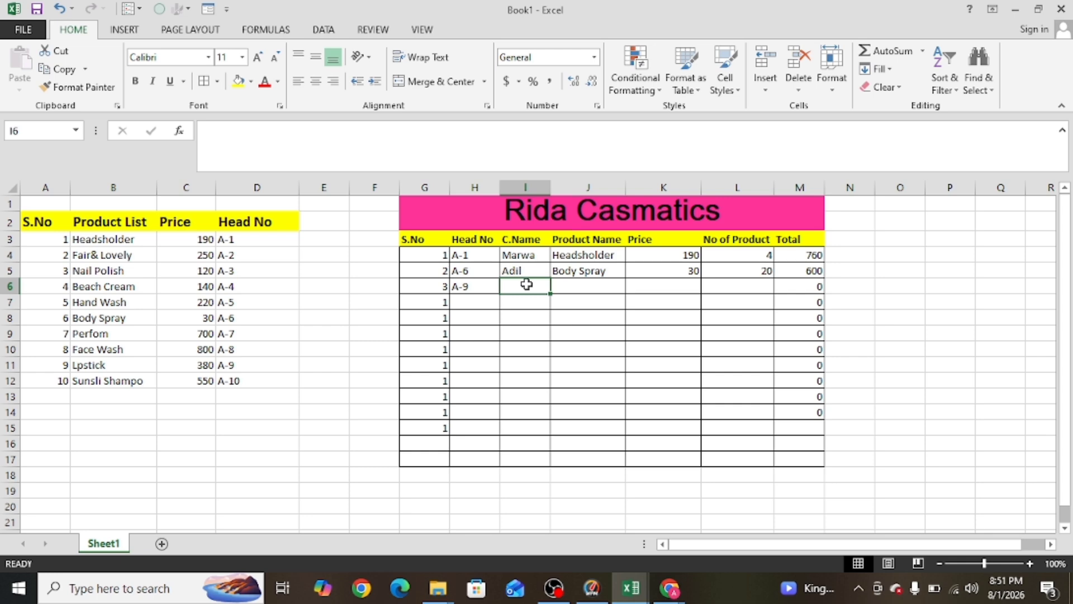
{"action": "type", "text": "H"}
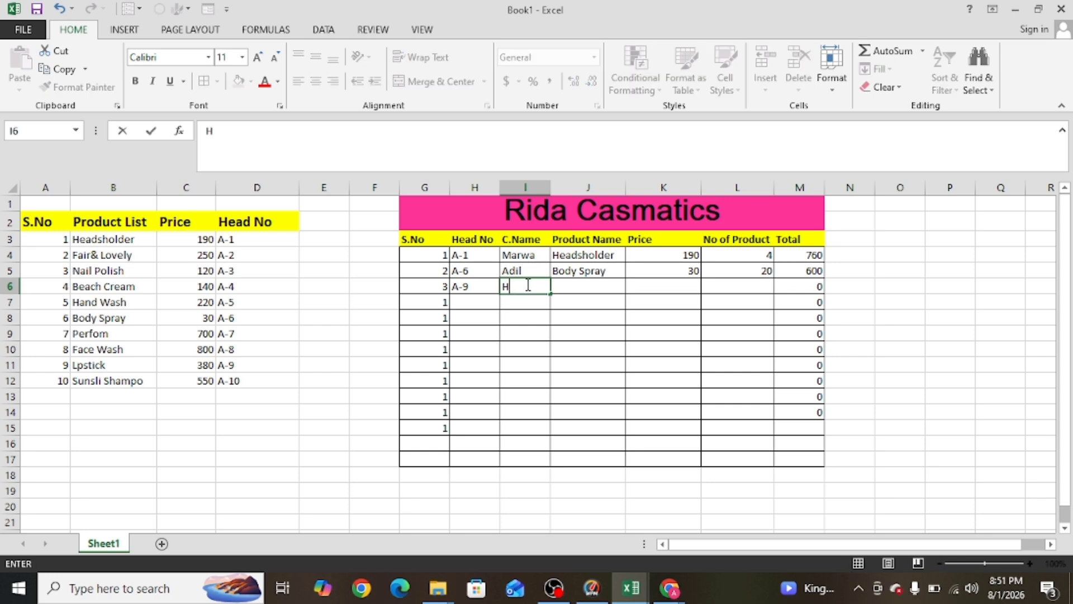
{"action": "type", "text": "umaira"}
{"action": "left_click", "coordinate": [584, 291]}
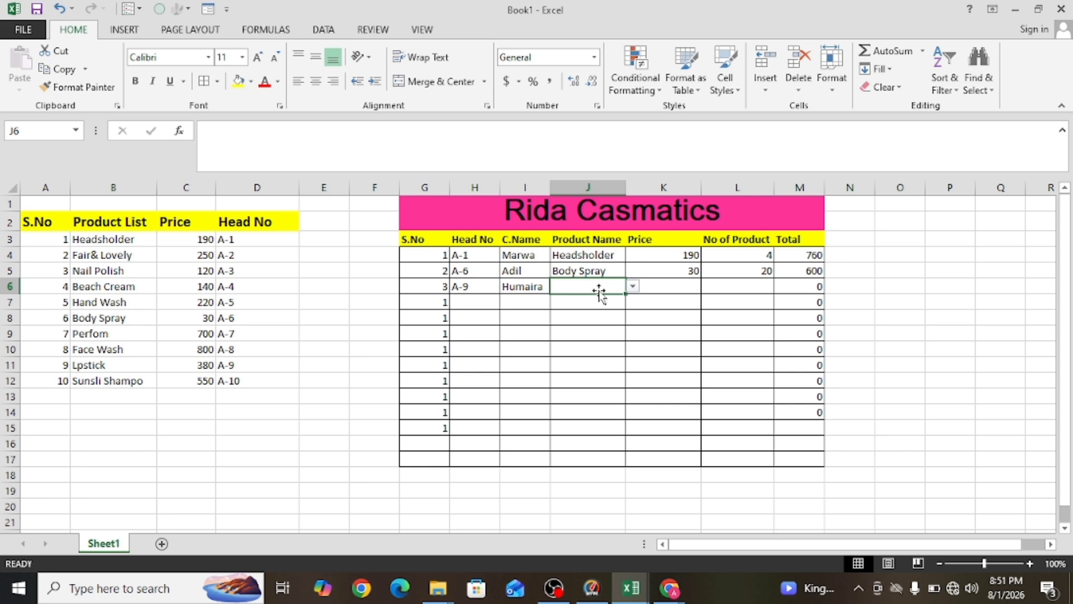
{"action": "left_click", "coordinate": [633, 287]}
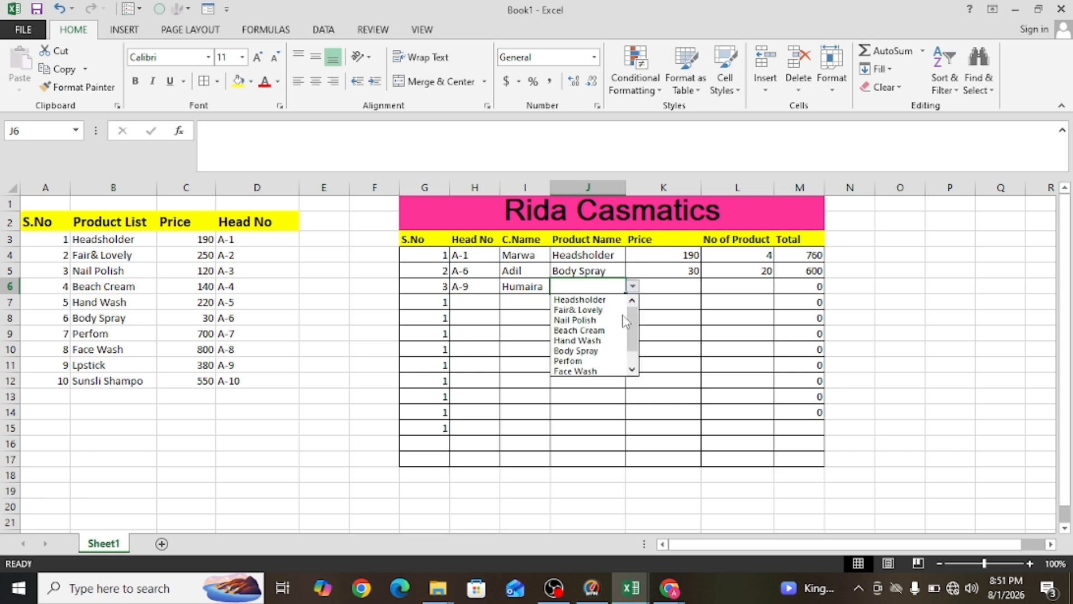
{"action": "left_click_drag", "start_coordinate": [633, 317], "coordinate": [636, 362]}
{"action": "left_click", "coordinate": [604, 362]}
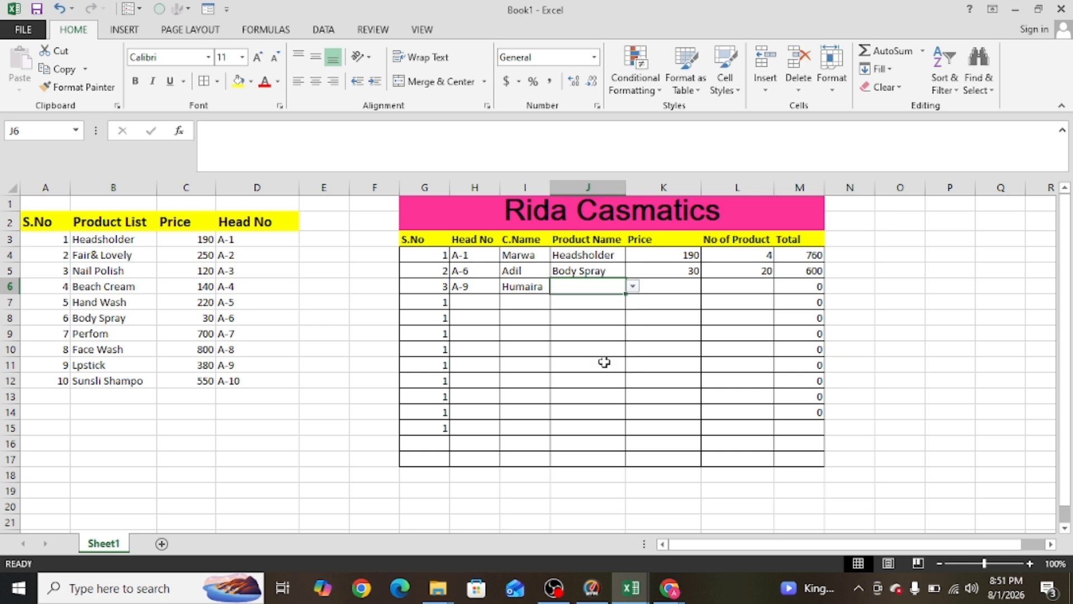
Choose the price 380 from the dropdown list in K6 and enter 2 as the number of products in L6
{"action": "left_click", "coordinate": [687, 286]}
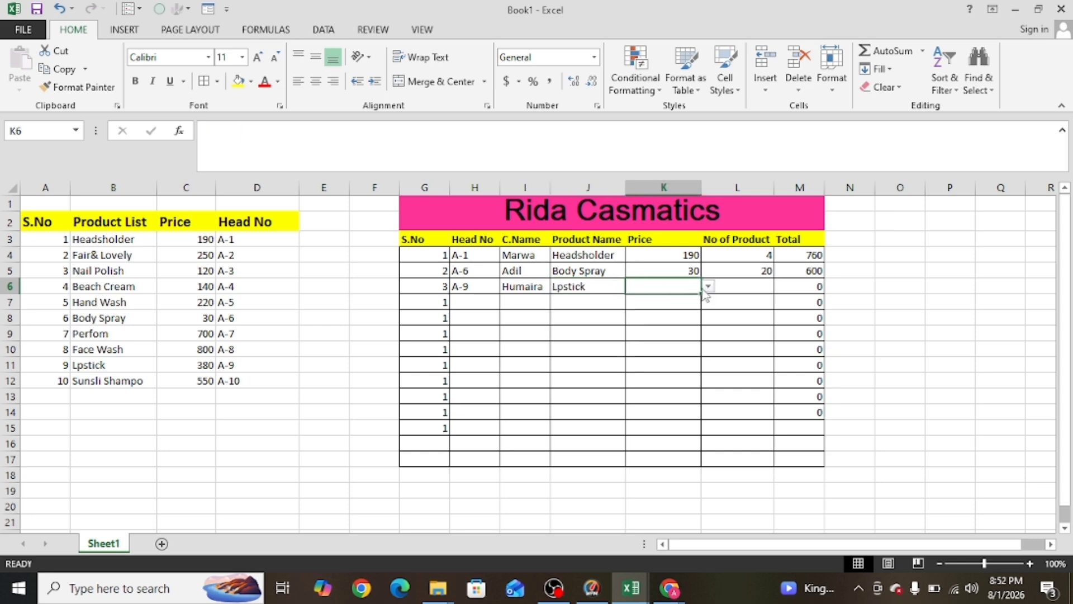
{"action": "left_click", "coordinate": [708, 286]}
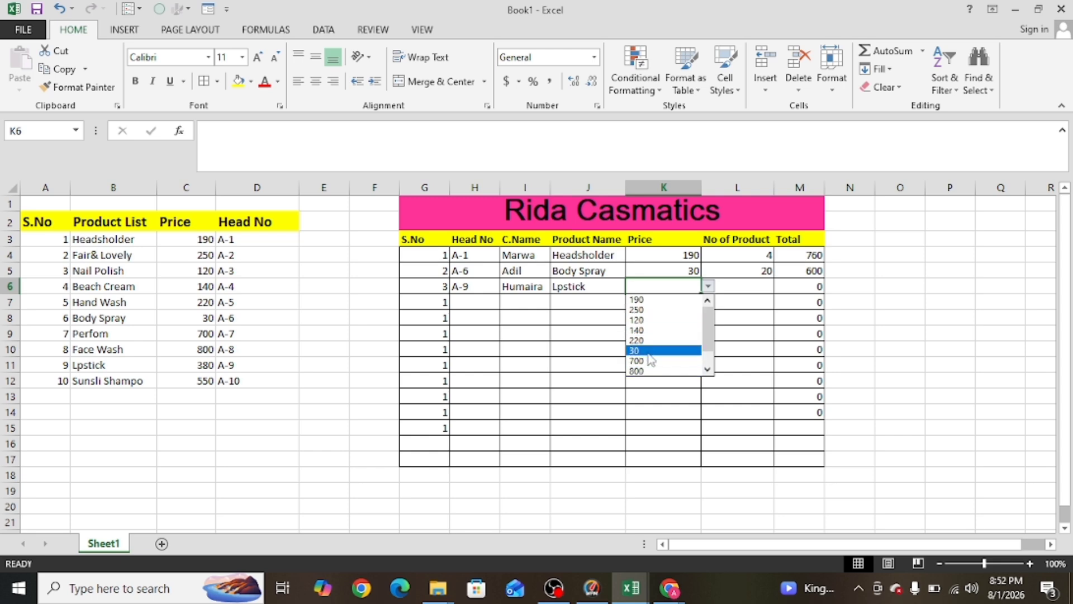
{"action": "left_click_drag", "start_coordinate": [706, 328], "coordinate": [721, 361]}
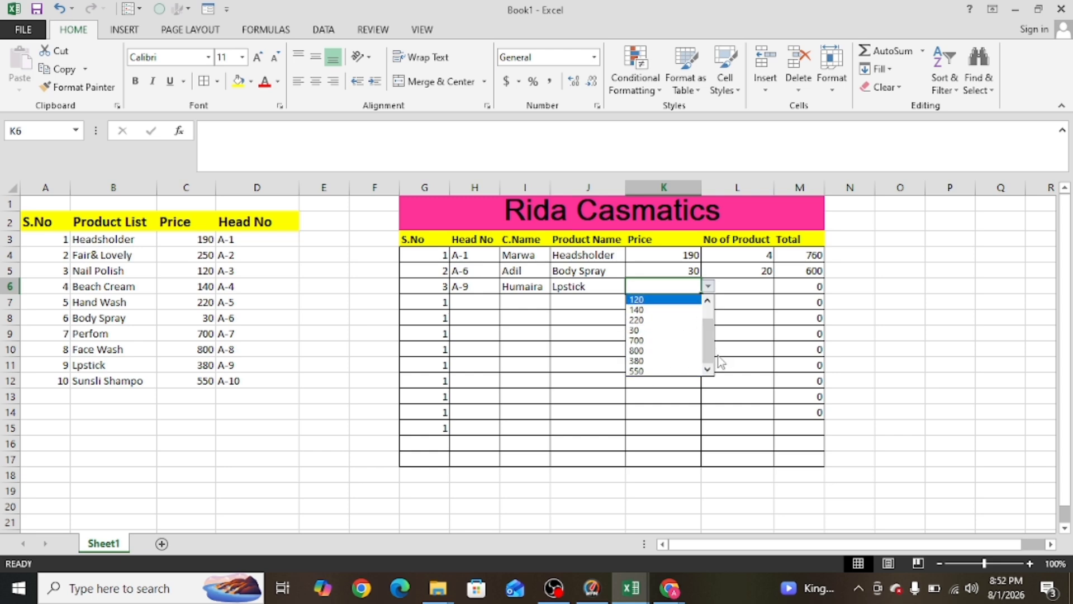
{"action": "left_click", "coordinate": [664, 360]}
{"action": "left_click", "coordinate": [763, 286]}
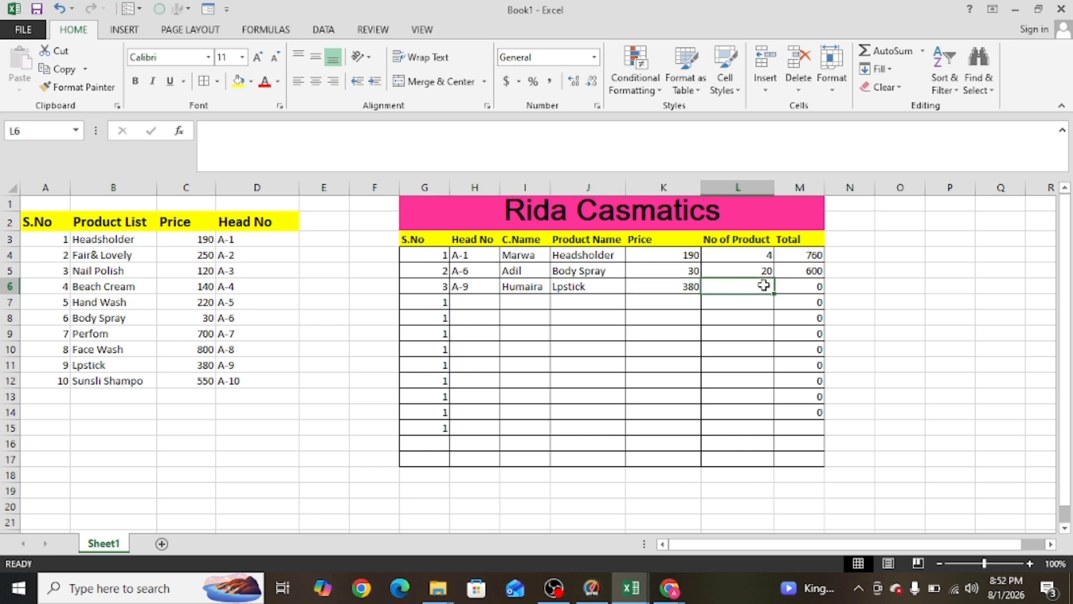
{"action": "type", "text": "2"}
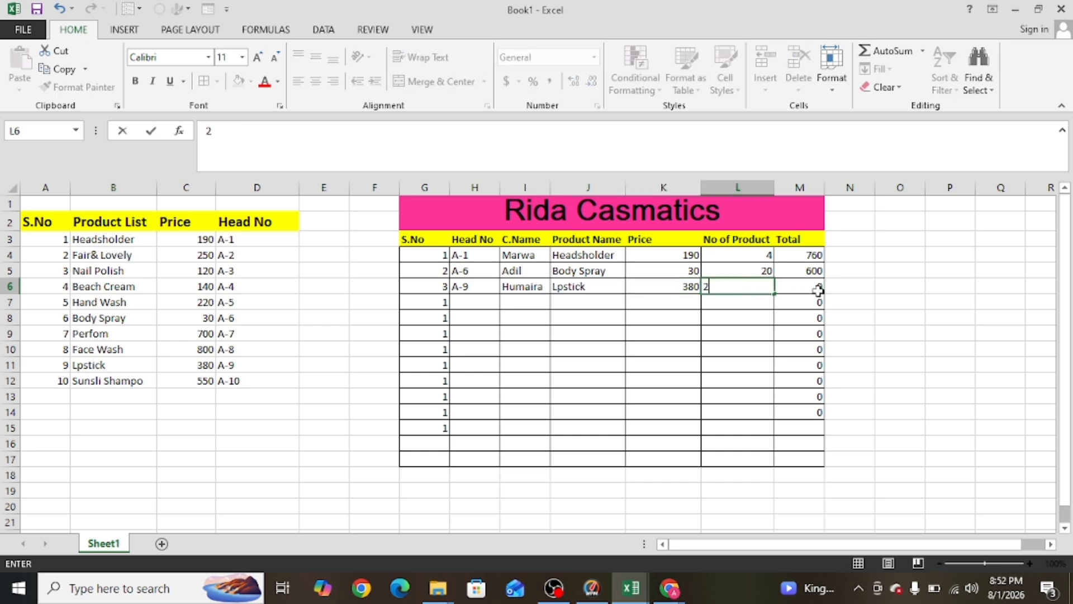
{"action": "left_click", "coordinate": [678, 348]}
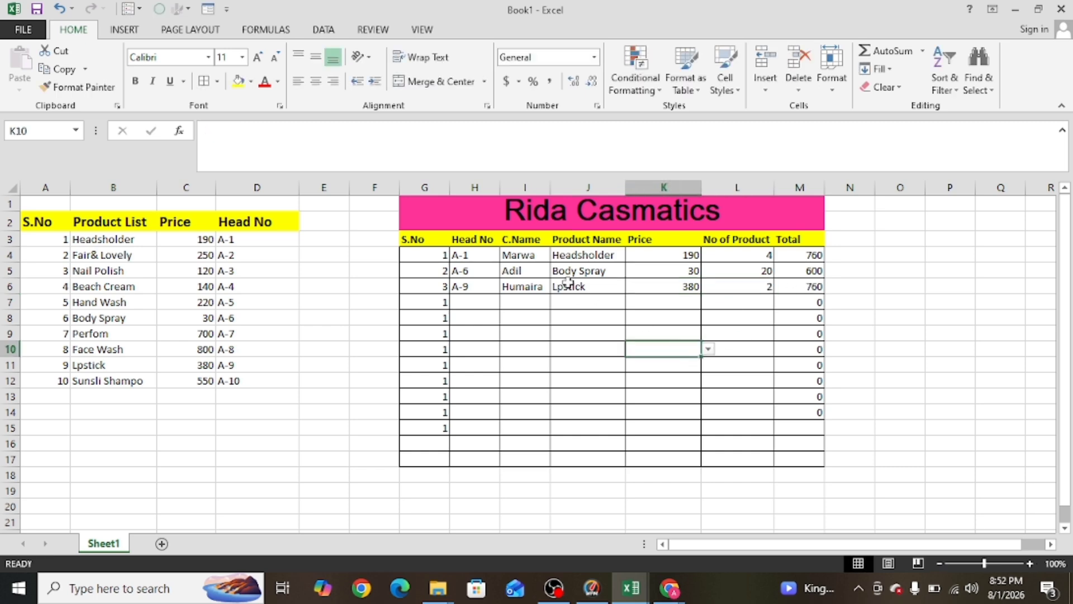
Choose serial number 4 in G7 and Head No A-8 in H7 from their dropdown lists
{"action": "left_click", "coordinate": [441, 303]}
{"action": "left_click", "coordinate": [458, 303]}
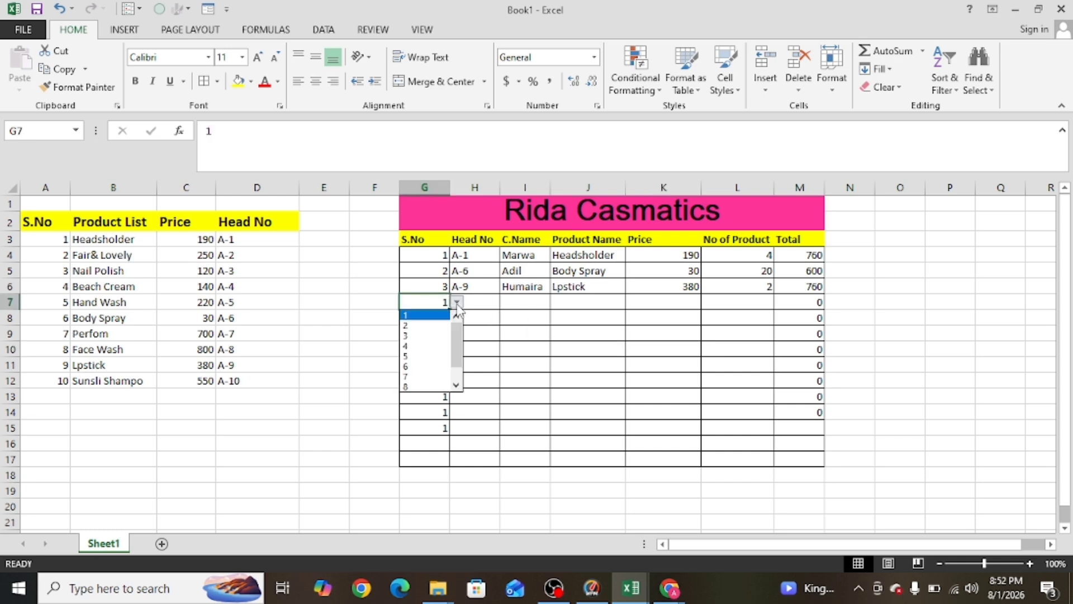
{"action": "left_click", "coordinate": [427, 347]}
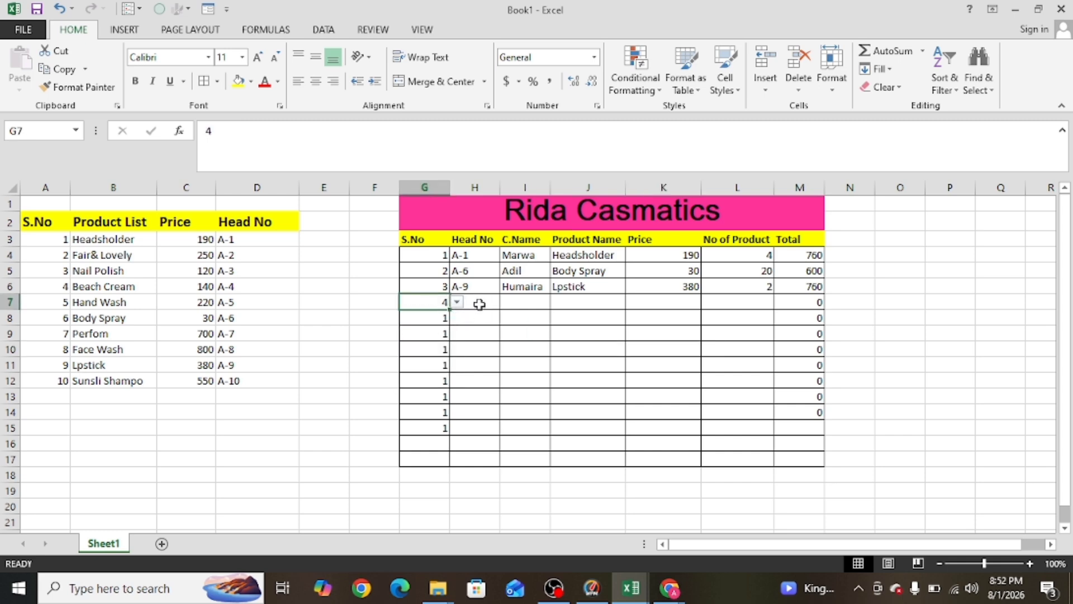
{"action": "left_click", "coordinate": [479, 303]}
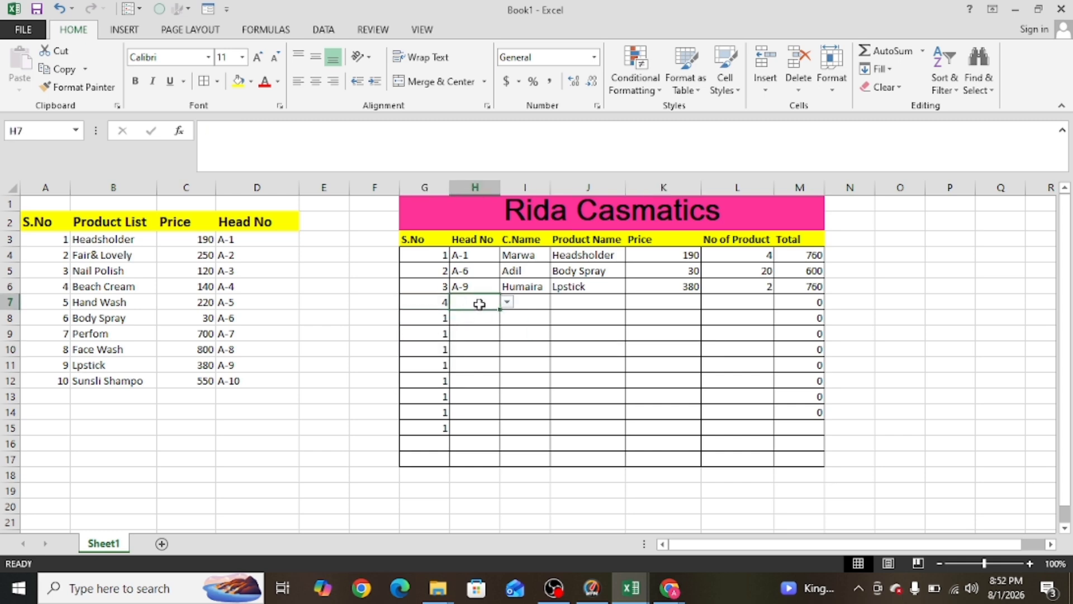
{"action": "left_click", "coordinate": [507, 302]}
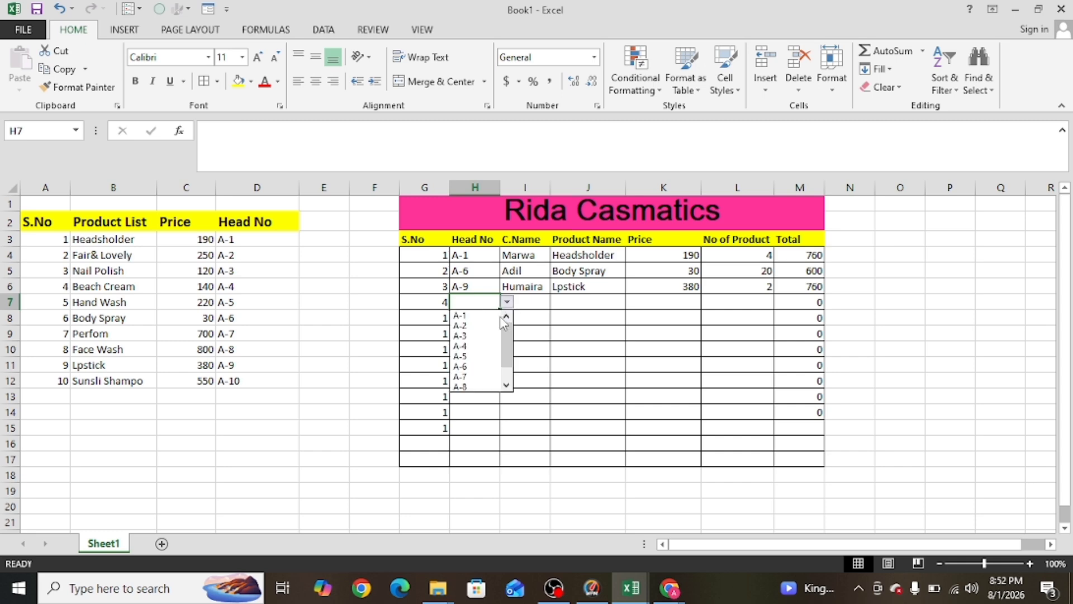
{"action": "left_click", "coordinate": [479, 386]}
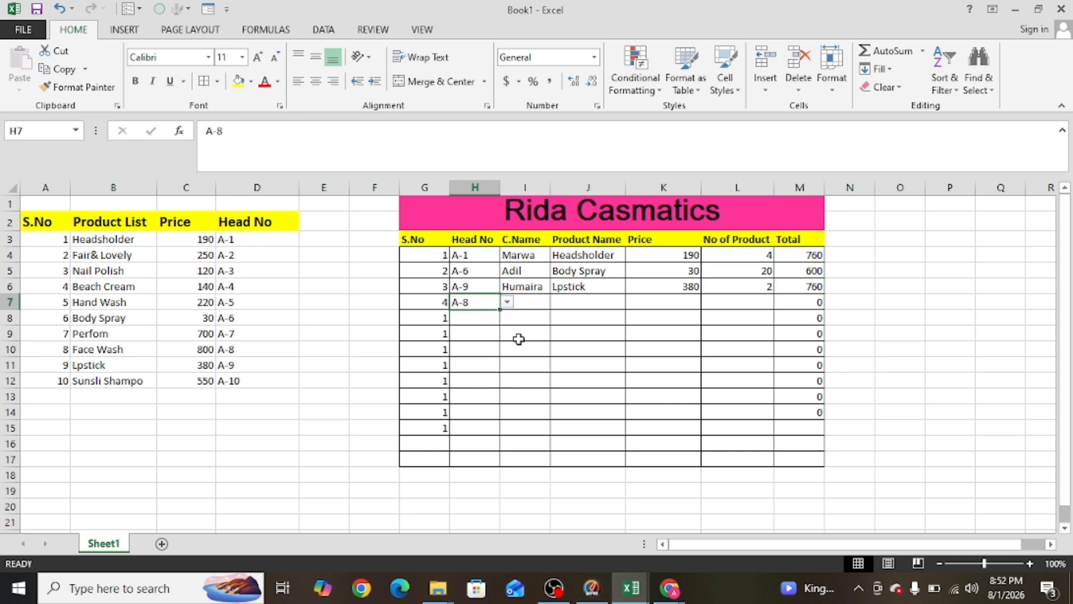
Choose Face Wash from the product dropdown list in J7 and enter the customer's name in I7
{"action": "left_click", "coordinate": [569, 303]}
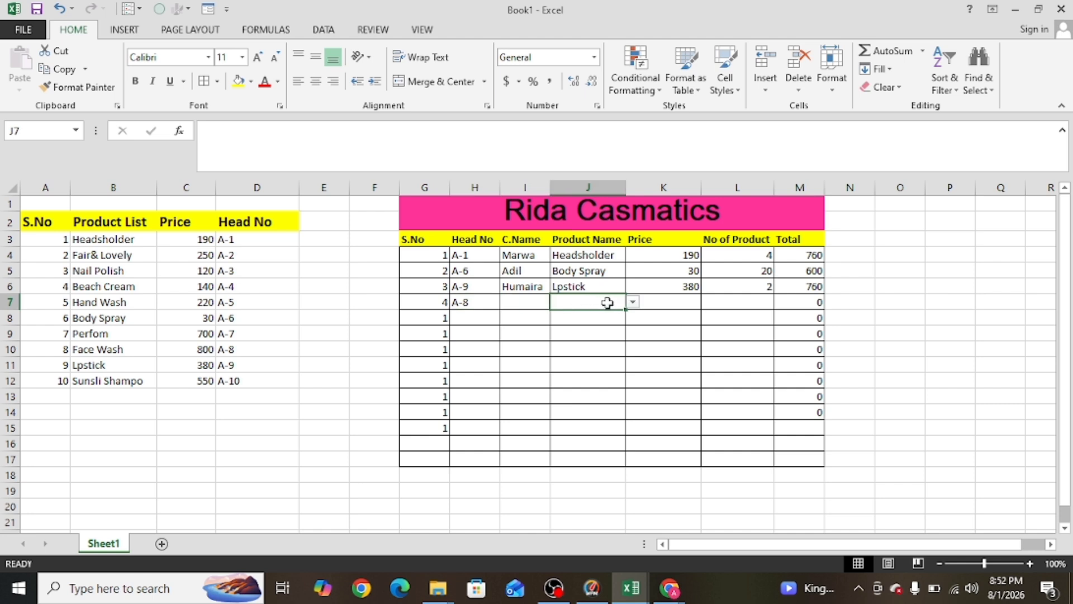
{"action": "left_click", "coordinate": [633, 303]}
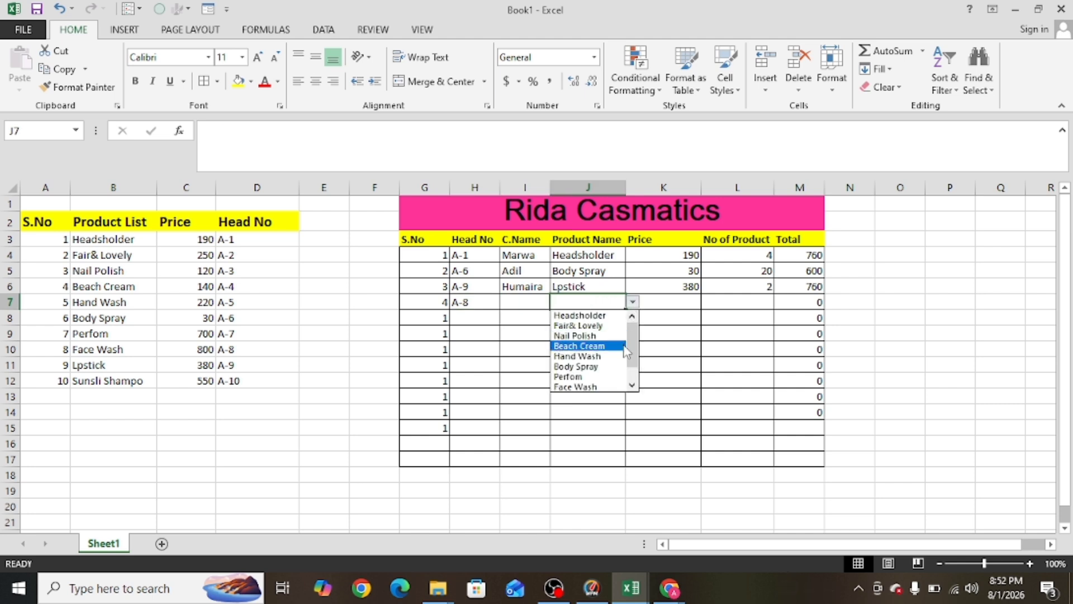
{"action": "left_click_drag", "start_coordinate": [632, 348], "coordinate": [633, 356]}
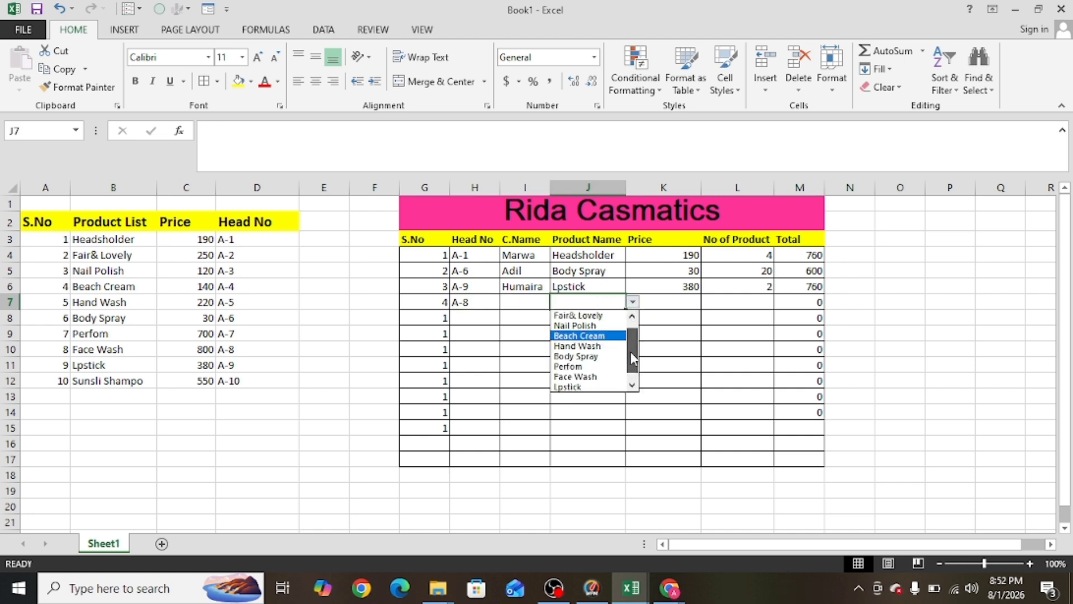
{"action": "left_click", "coordinate": [599, 376]}
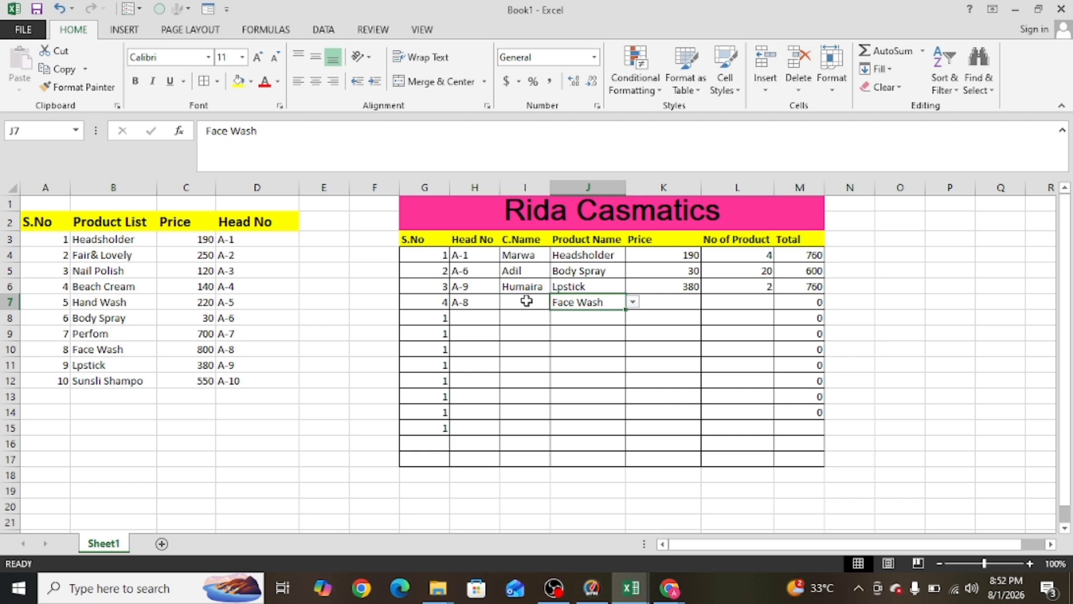
{"action": "left_click", "coordinate": [526, 301]}
{"action": "type", "text": "A"}
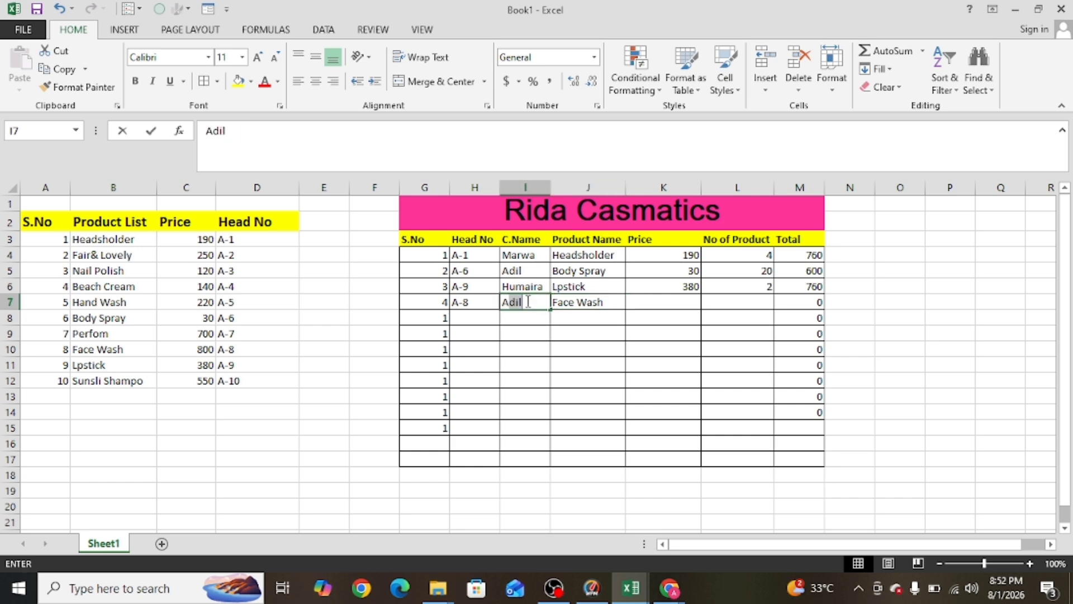
{"action": "type", "text": "li"}
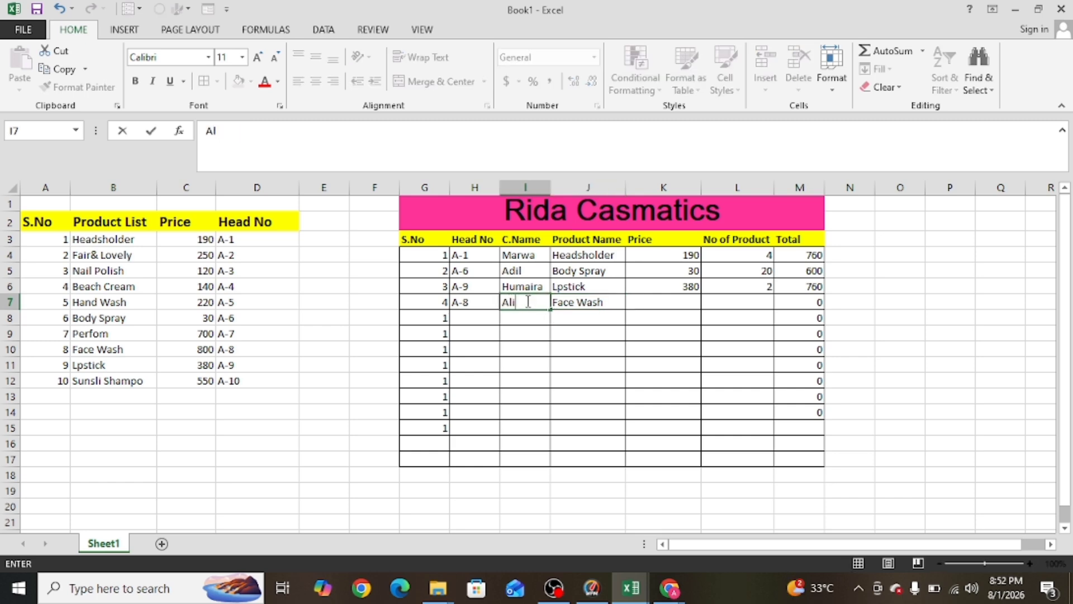
Choose the price 800 from the dropdown list in K7 and enter 1 as the number of products in L7
{"action": "left_click", "coordinate": [673, 300]}
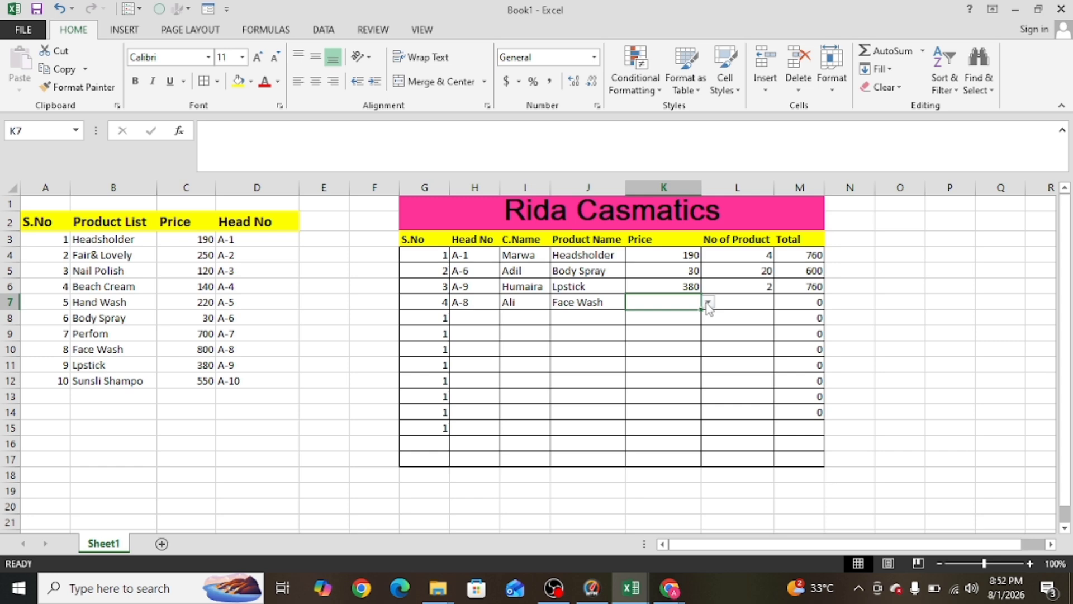
{"action": "left_click", "coordinate": [709, 303]}
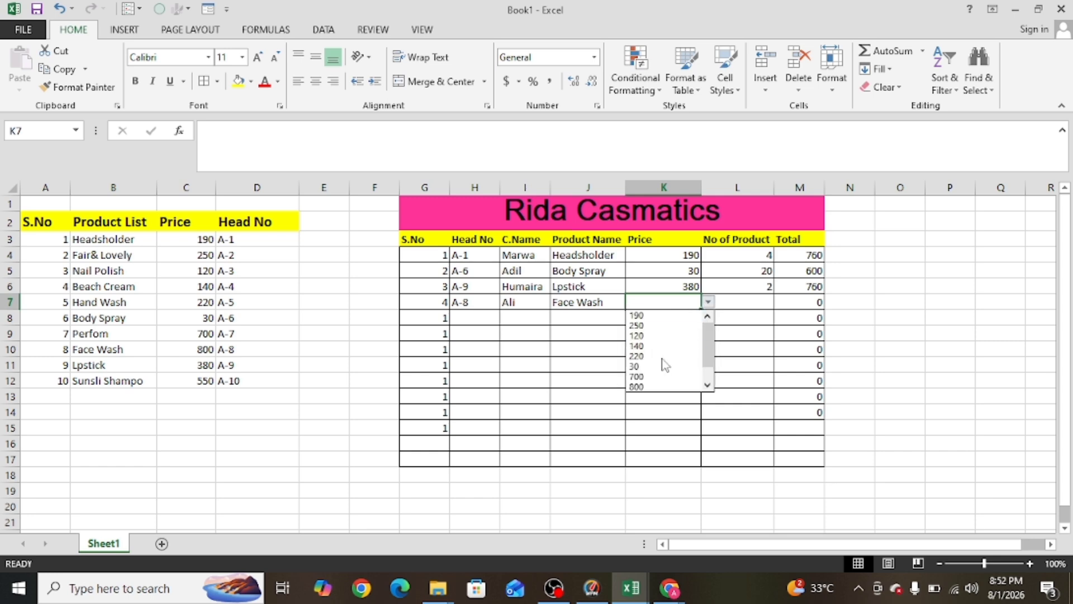
{"action": "left_click", "coordinate": [665, 387]}
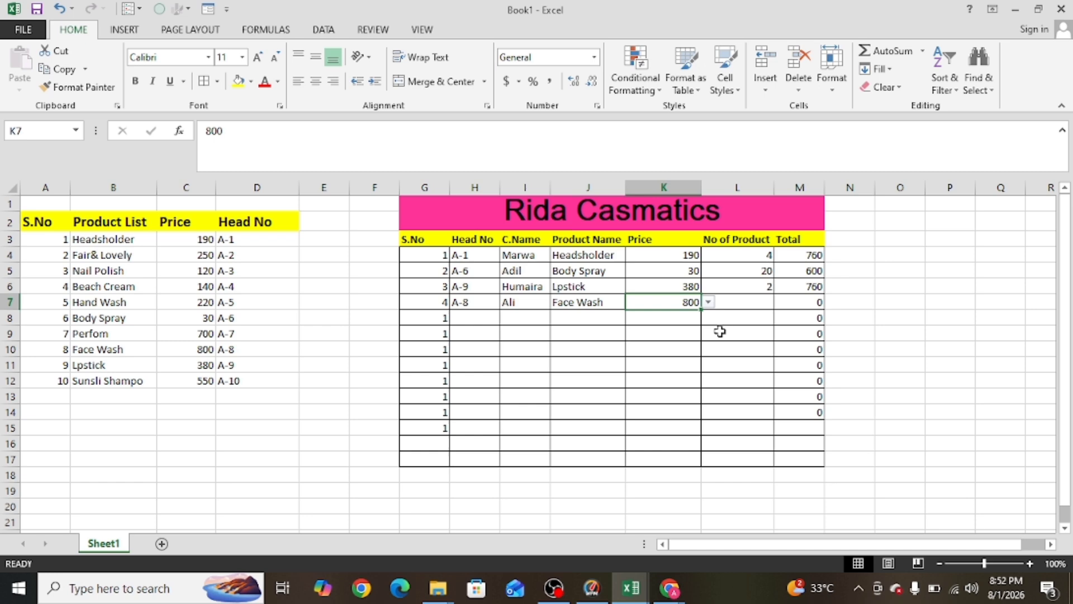
{"action": "left_click", "coordinate": [752, 303]}
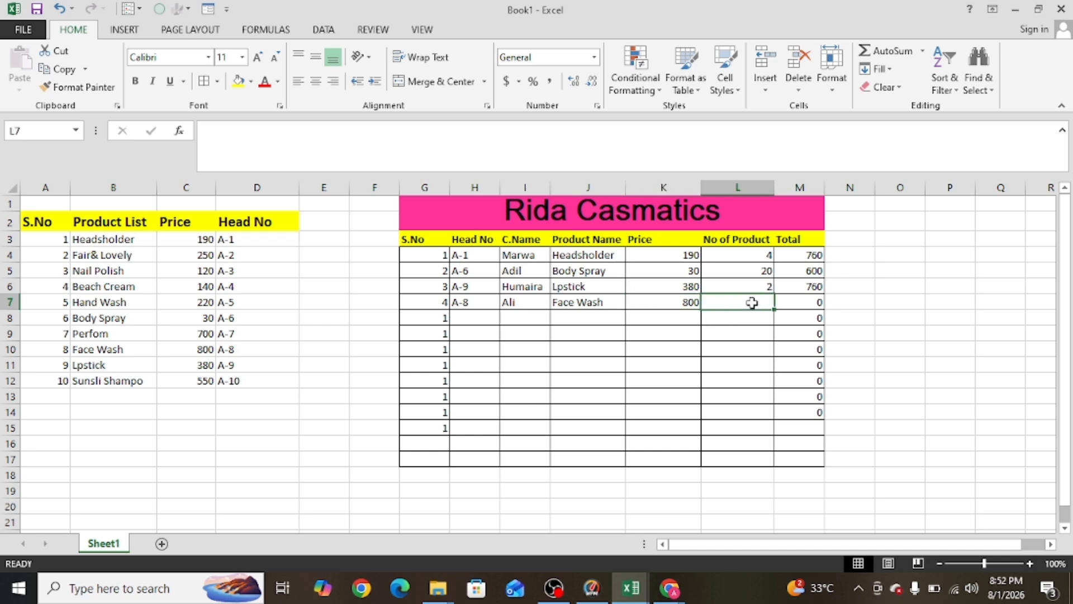
{"action": "type", "text": "1"}
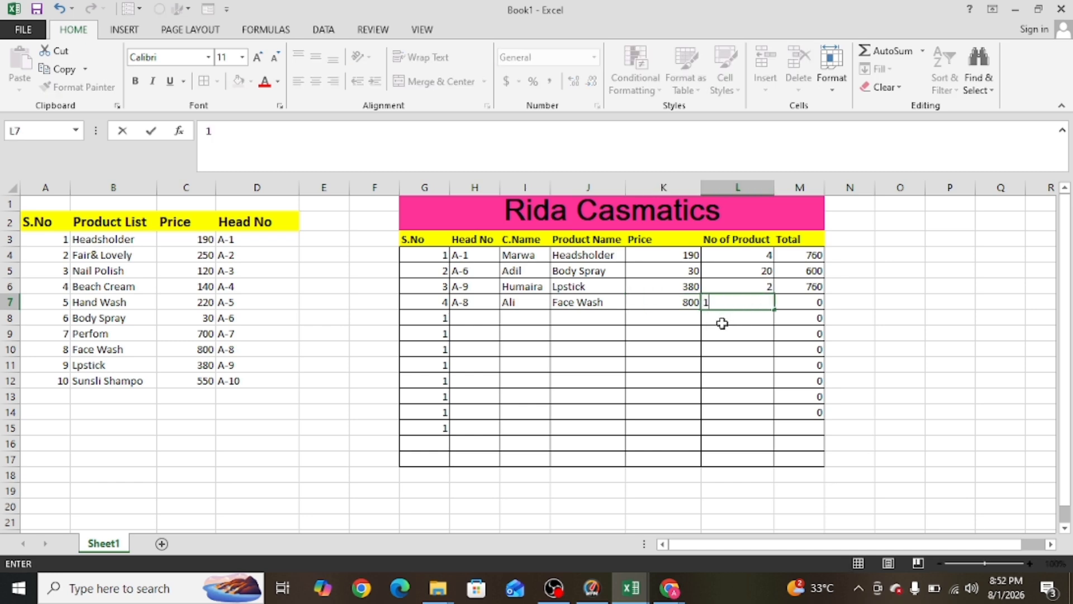
{"action": "left_click", "coordinate": [725, 344]}
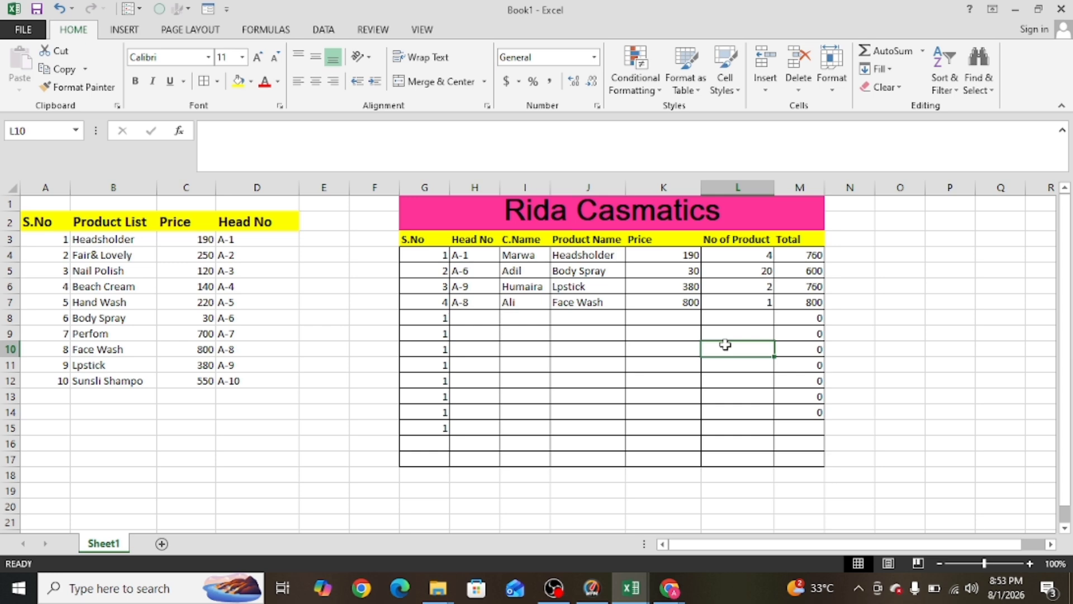
Choose serial number 5 from the S.No dropdown list in cell G8
{"action": "left_click", "coordinate": [446, 320]}
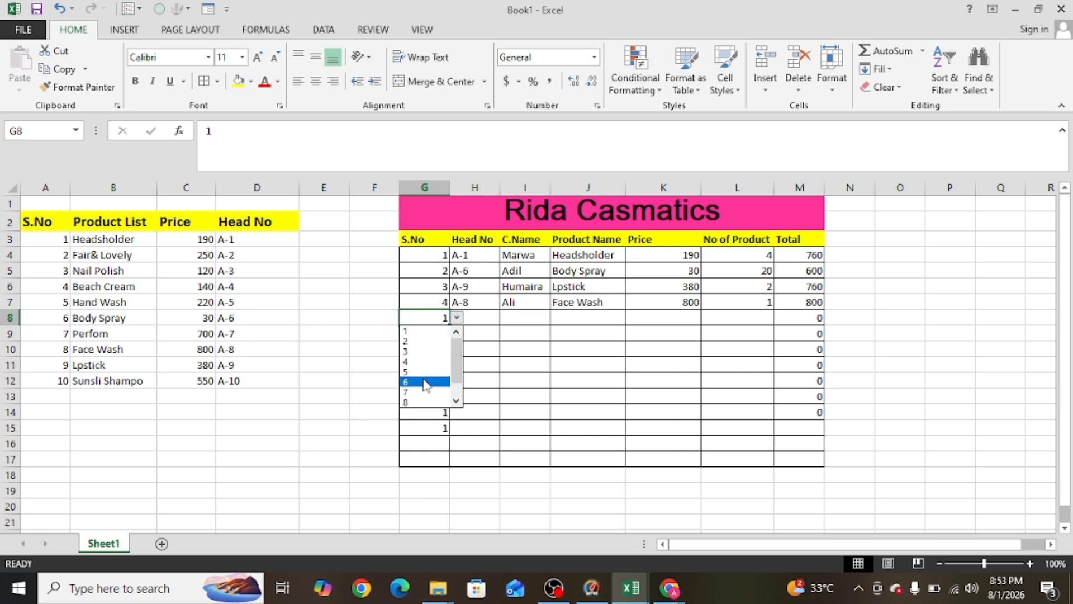
{"action": "left_click", "coordinate": [421, 371]}
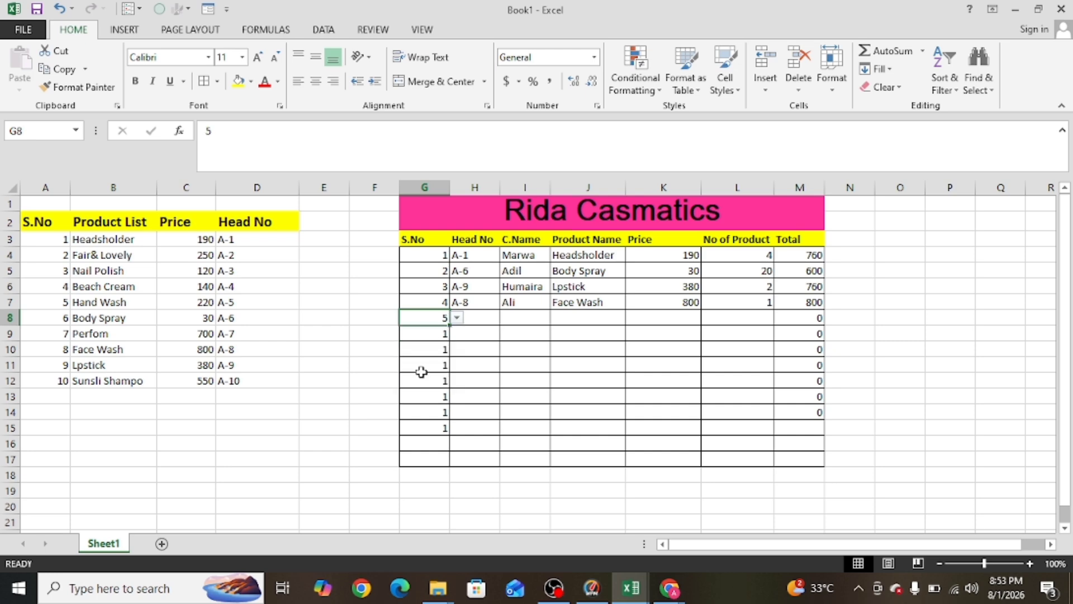
Choose Head No A-2 from the dropdown list in H8 and enter the customer's name in I8
{"action": "left_click", "coordinate": [487, 318]}
{"action": "left_click", "coordinate": [507, 319]}
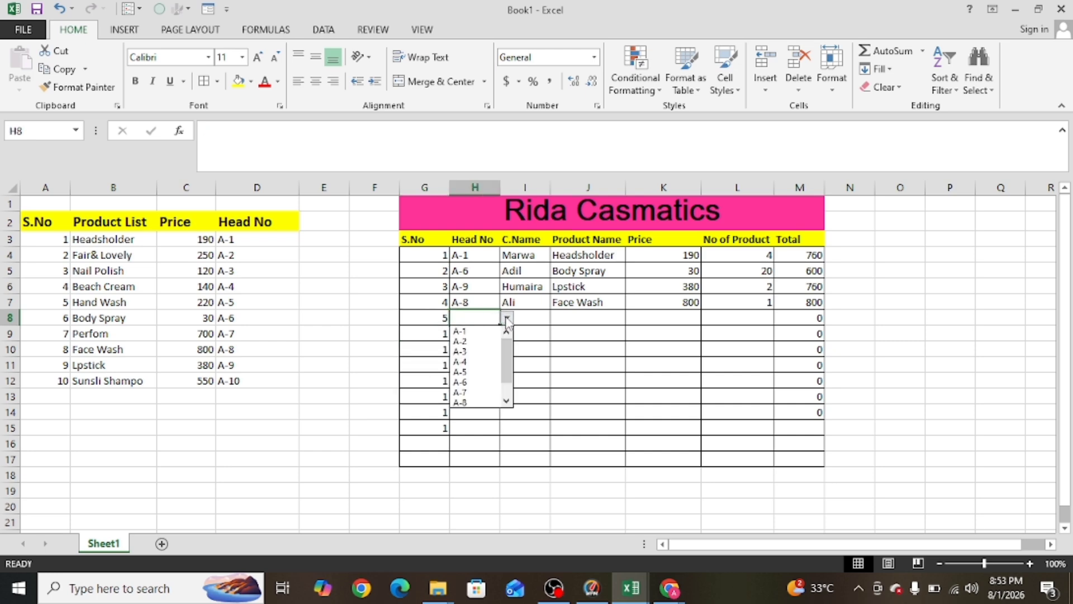
{"action": "left_click", "coordinate": [488, 343]}
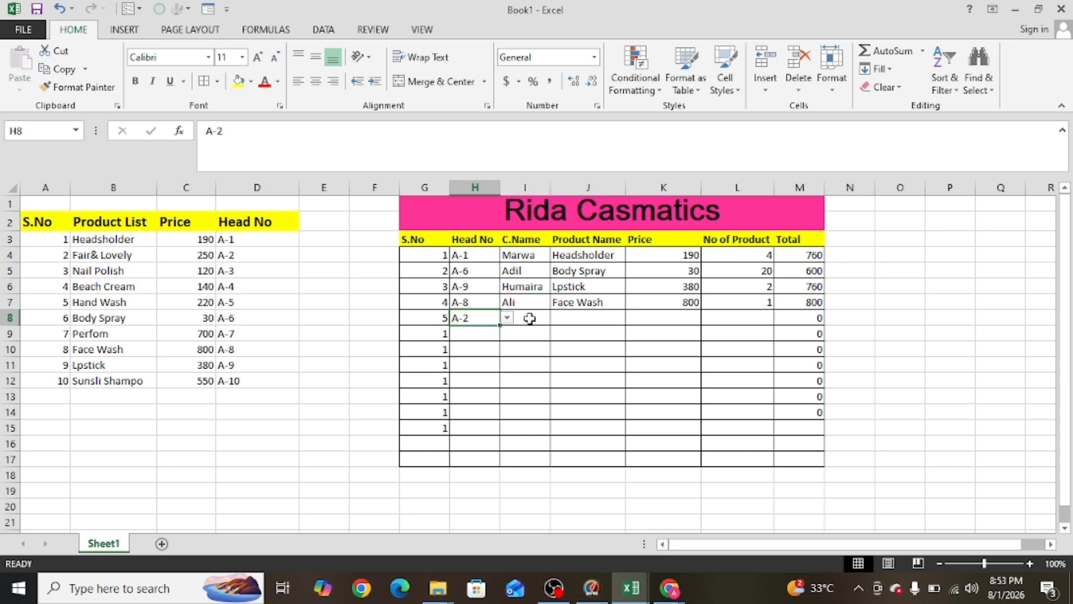
{"action": "left_click", "coordinate": [530, 318]}
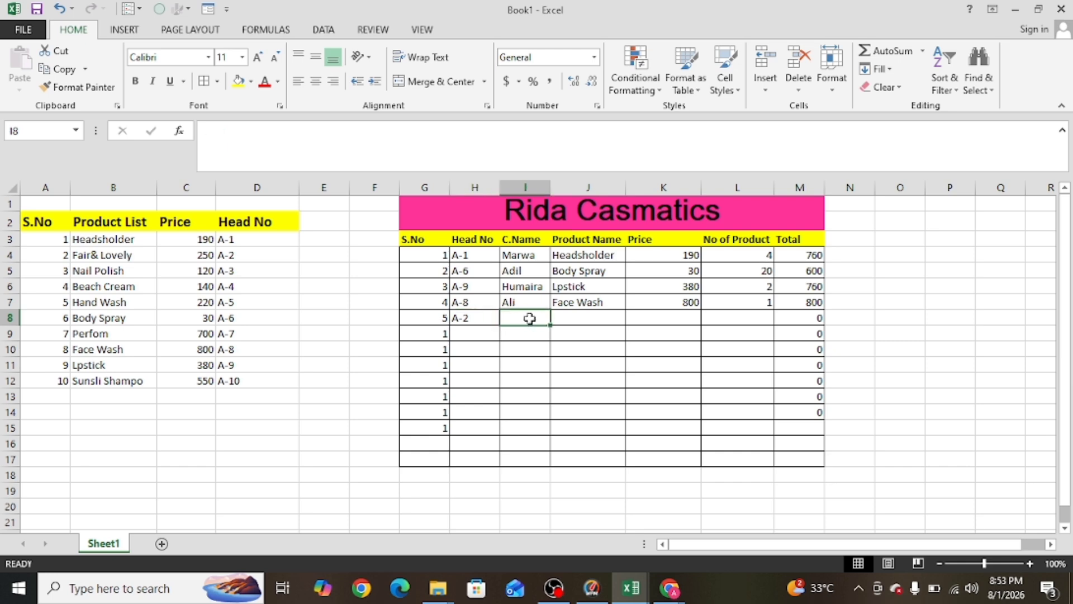
{"action": "type", "text": "Huma"}
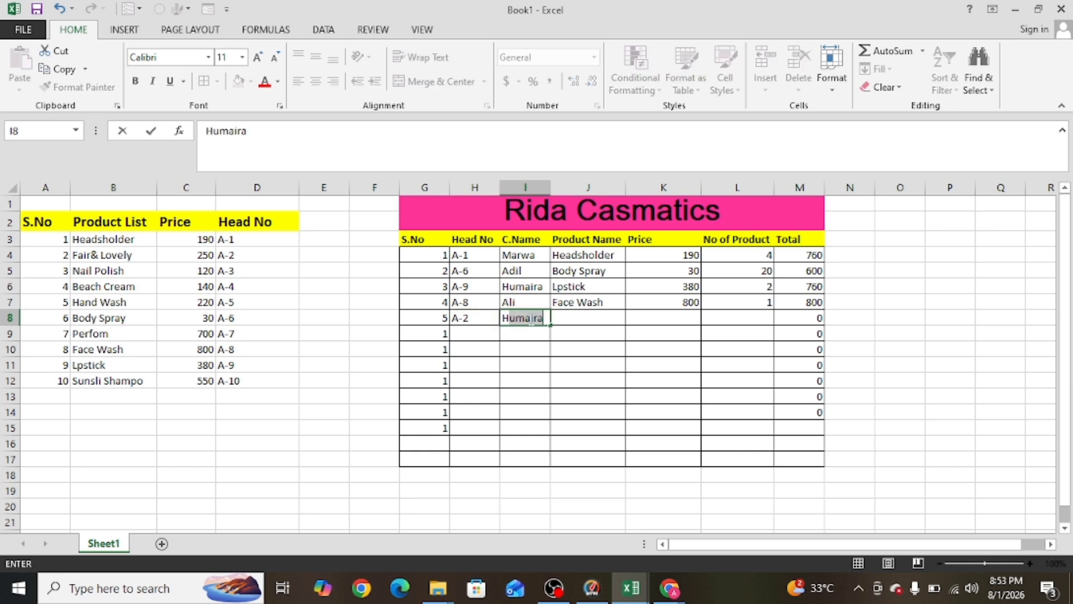
{"action": "key", "text": "BackSpace"}
{"action": "key", "text": "BackSpace"}
{"action": "key", "text": "BackSpace"}
{"action": "key", "text": "BackSpace"}
{"action": "type", "text": "ifza"}
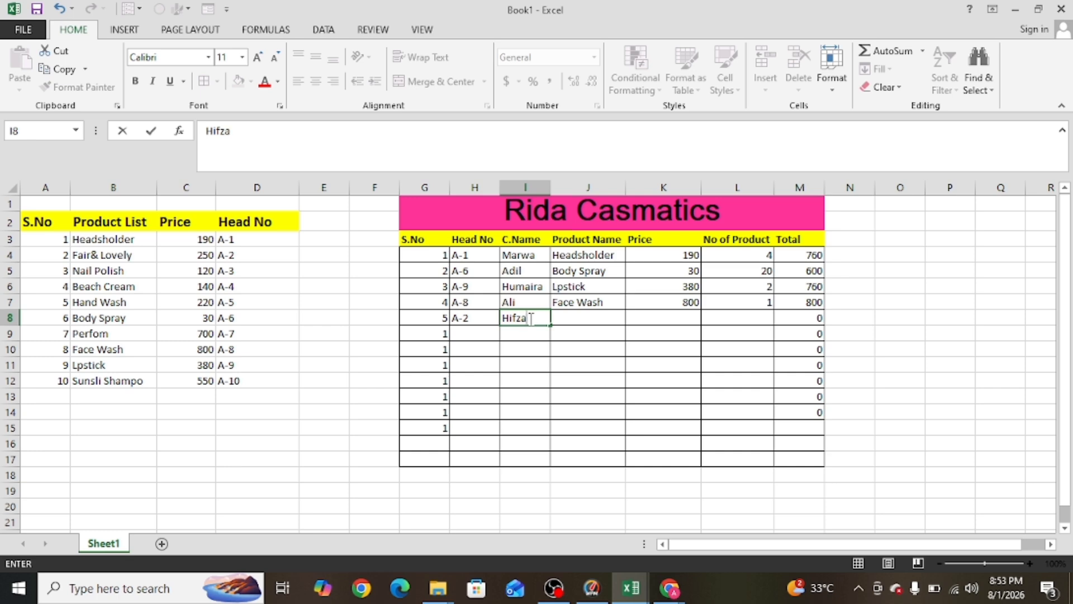
Choose Fair& Lovely from the product dropdown list in J8 and the price 250 from the list in K8
{"action": "left_click", "coordinate": [580, 316]}
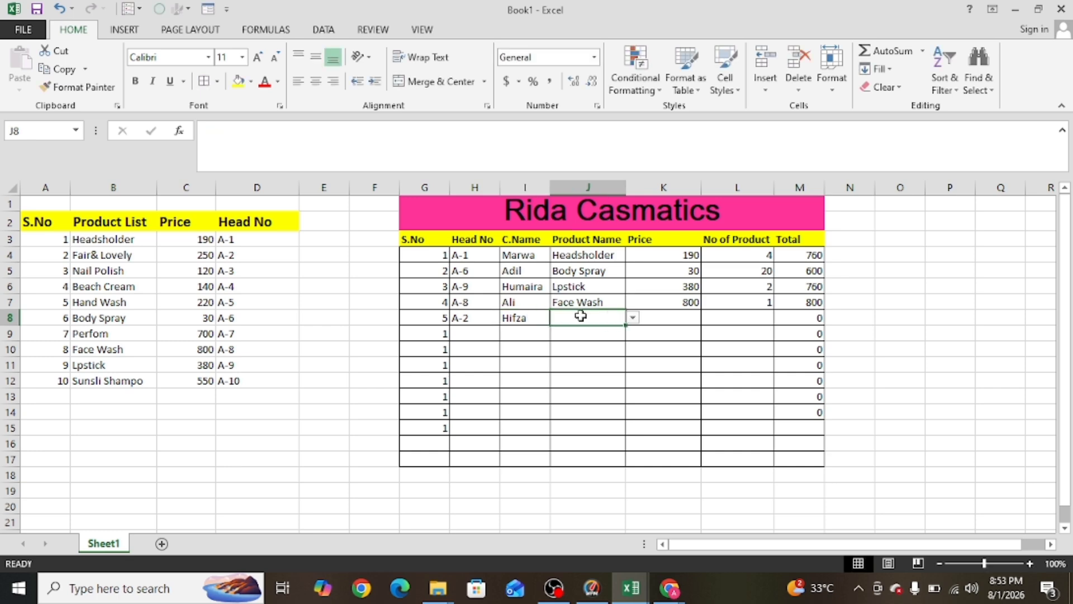
{"action": "left_click", "coordinate": [632, 318]}
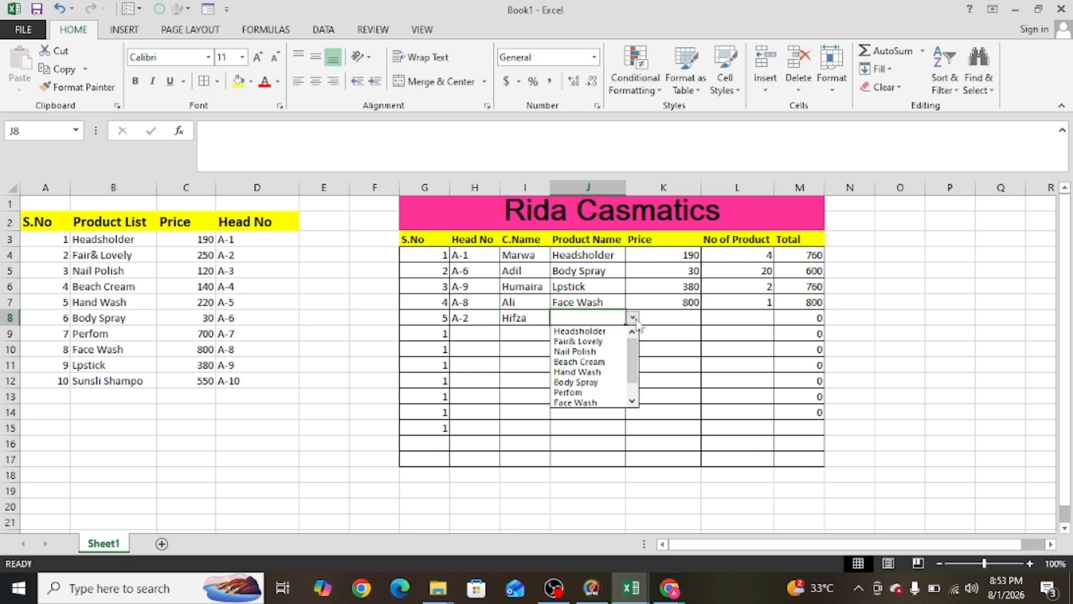
{"action": "left_click", "coordinate": [600, 341]}
{"action": "left_click", "coordinate": [659, 316]}
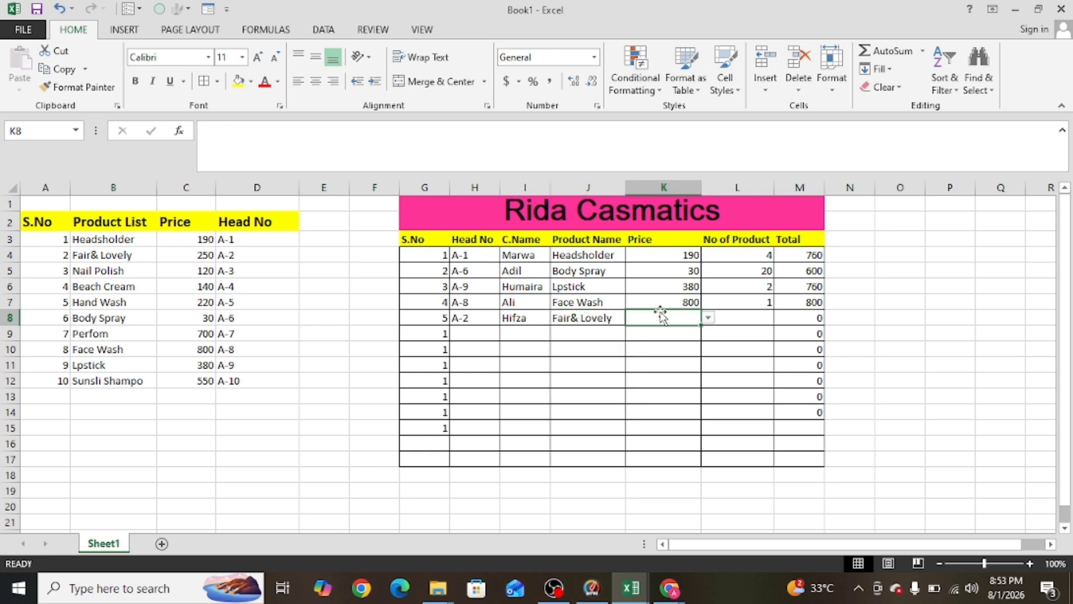
{"action": "left_click", "coordinate": [708, 318]}
{"action": "left_click", "coordinate": [667, 341]}
Enter 3 as the number of products in L8
{"action": "left_click", "coordinate": [733, 317]}
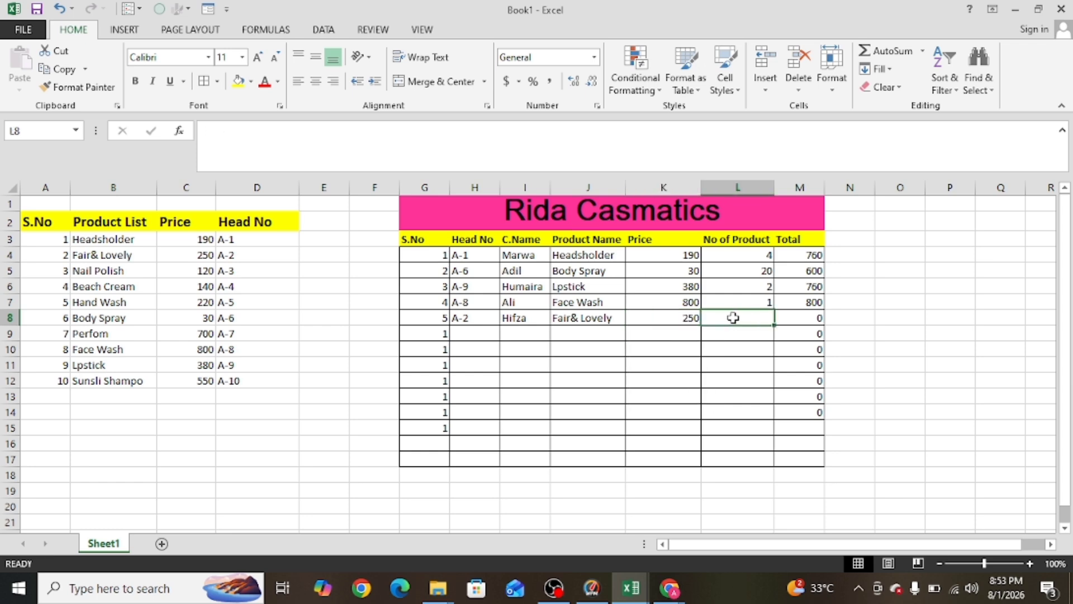
{"action": "type", "text": "3"}
{"action": "left_click", "coordinate": [643, 366]}
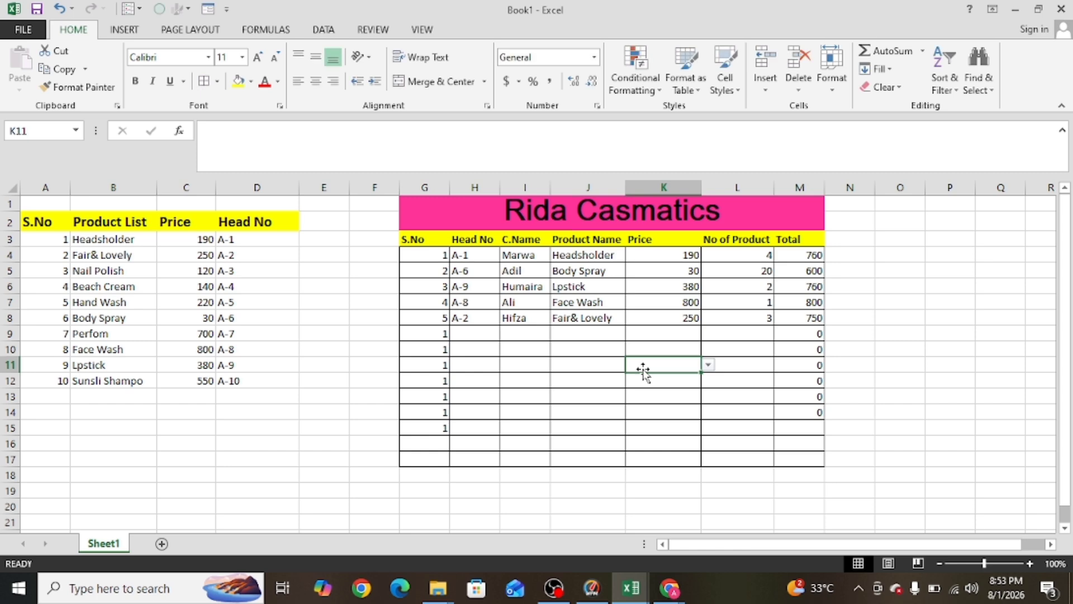
Clear all contents, formatting and dropdowns from the unused sales rows 9 to 13, columns G to O
{"action": "left_click", "coordinate": [413, 335]}
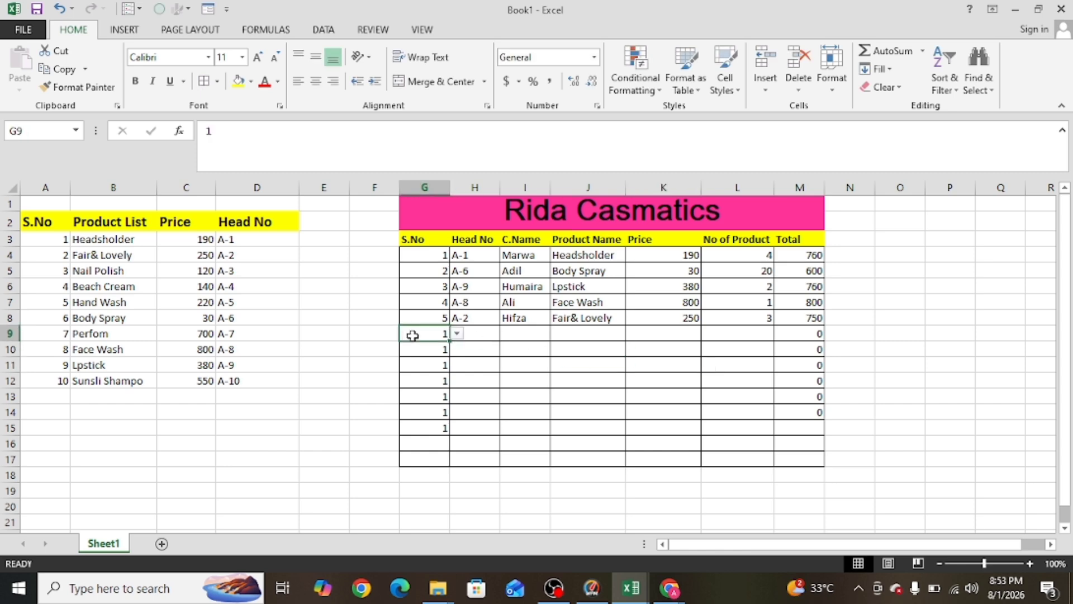
{"action": "left_click_drag", "start_coordinate": [412, 336], "coordinate": [628, 411]}
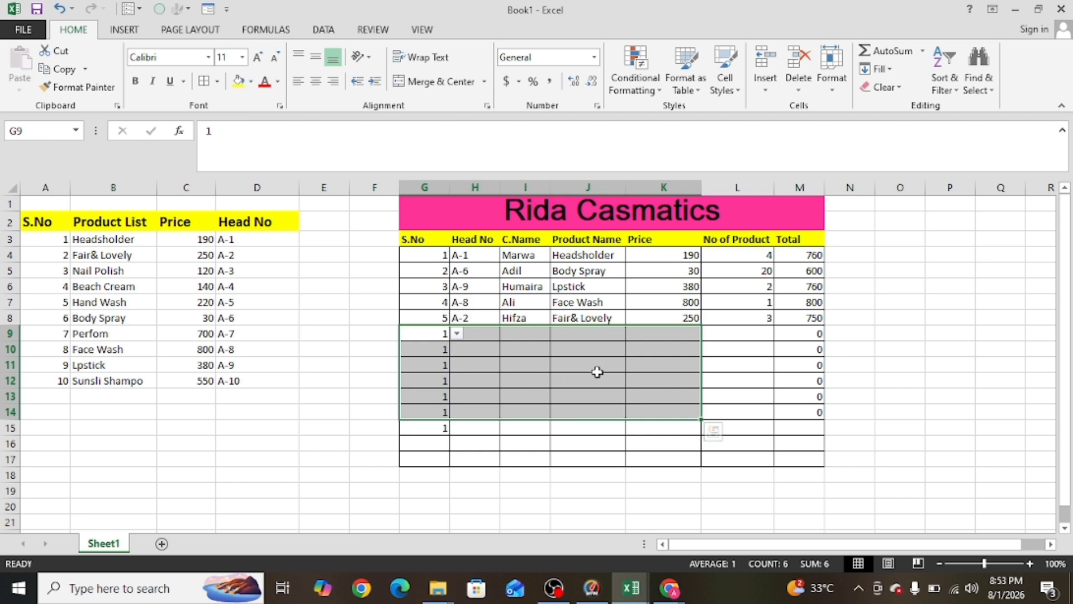
{"action": "left_click", "coordinate": [910, 395]}
{"action": "left_click_drag", "start_coordinate": [910, 396], "coordinate": [417, 337]}
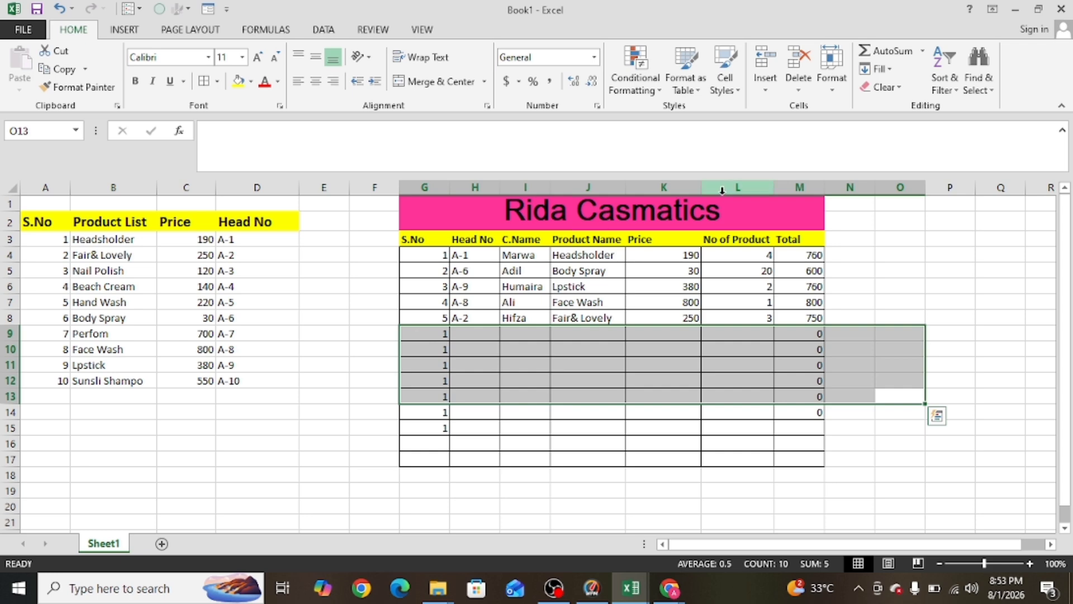
{"action": "left_click", "coordinate": [889, 87]}
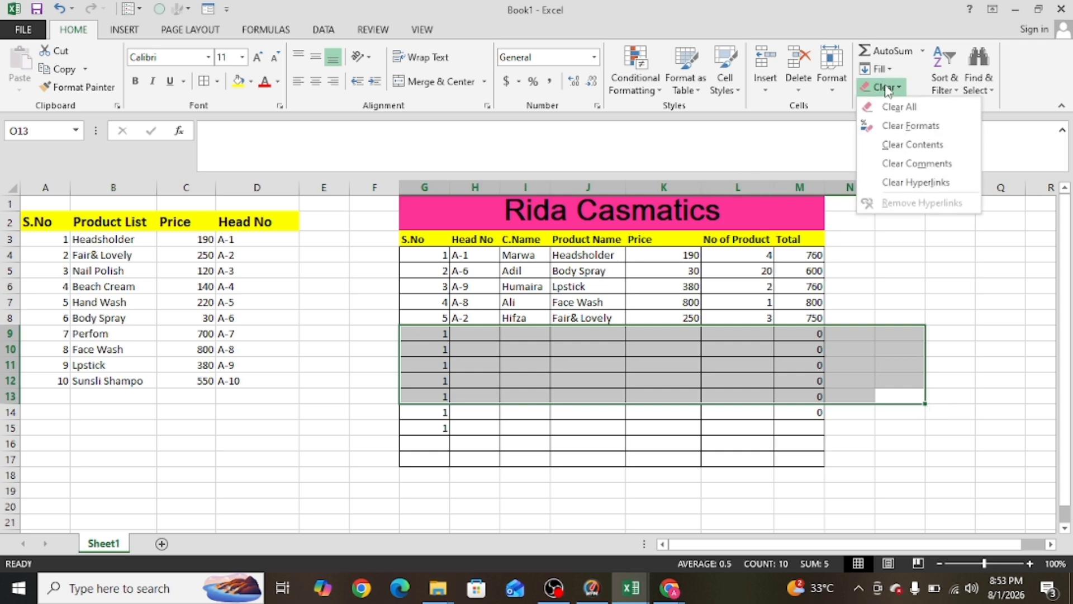
{"action": "left_click", "coordinate": [894, 109]}
{"action": "left_click", "coordinate": [951, 266]}
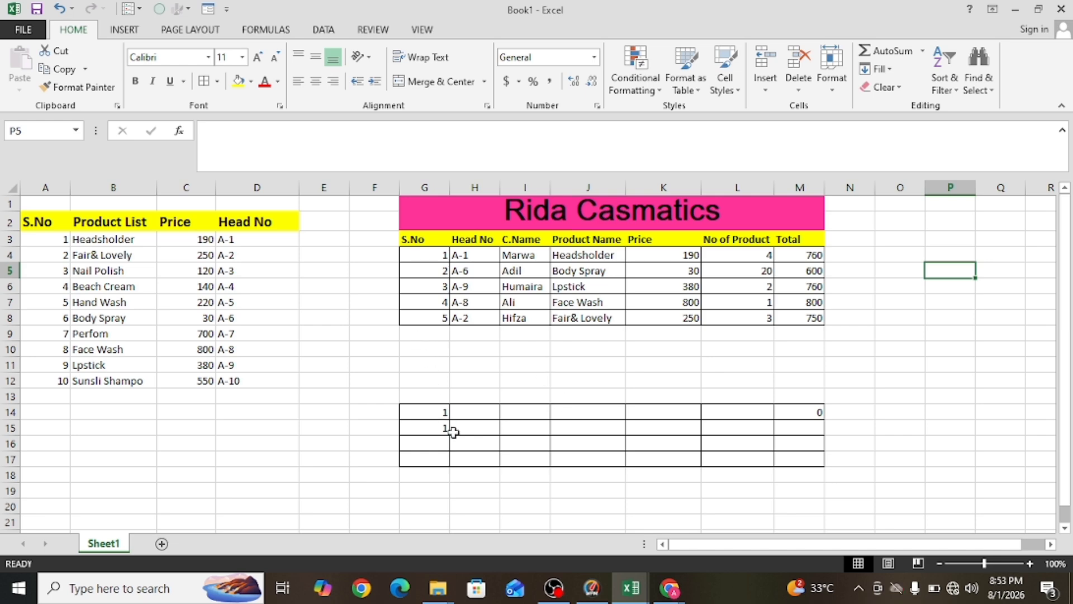
Clear all contents and formatting from the leftover table cells G14:M17
{"action": "left_click_drag", "start_coordinate": [422, 409], "coordinate": [812, 459]}
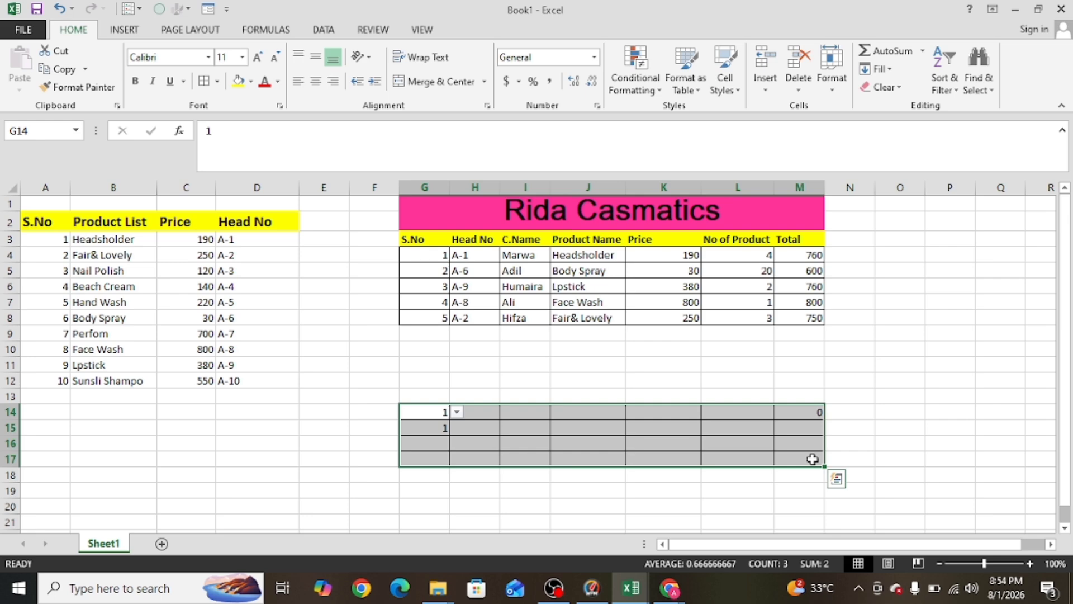
{"action": "left_click", "coordinate": [883, 86]}
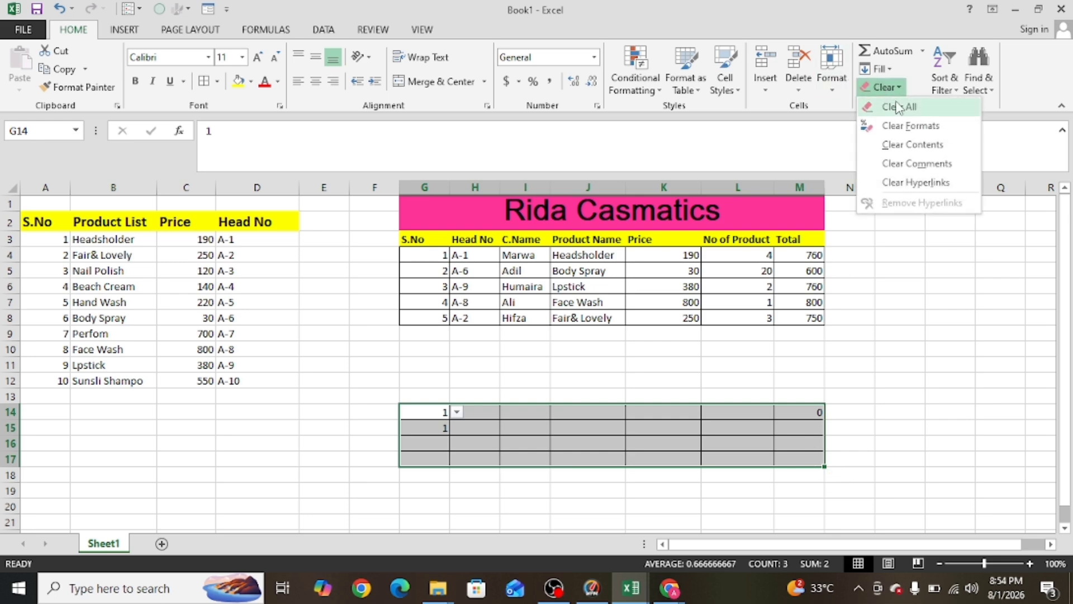
{"action": "left_click", "coordinate": [897, 107]}
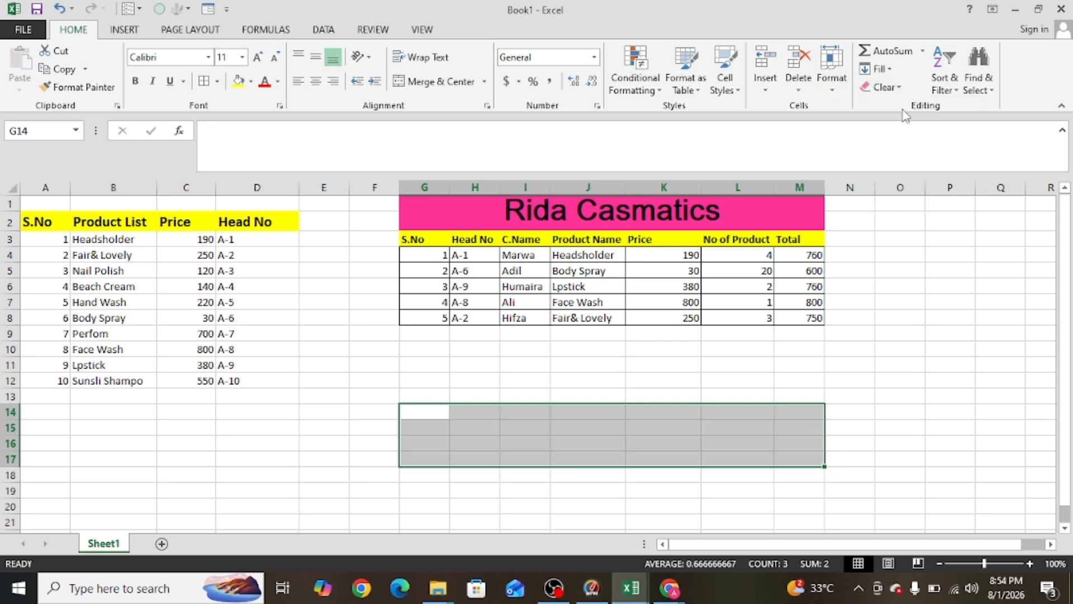
{"action": "left_click", "coordinate": [912, 317]}
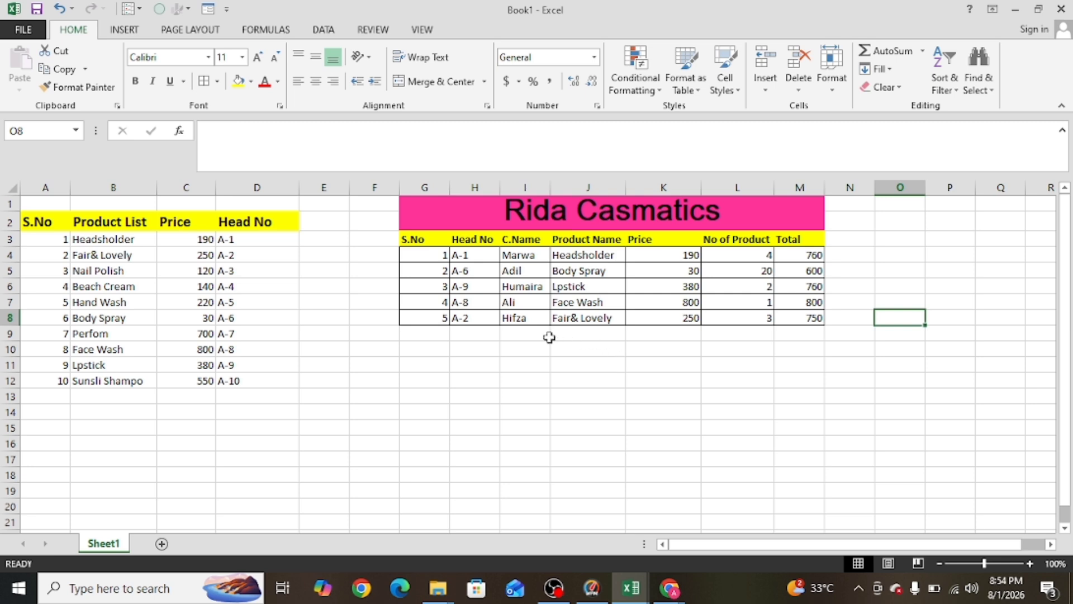
Merge and center cells I9:K11 below the sales table and enter the label G.Total
{"action": "left_click_drag", "start_coordinate": [520, 334], "coordinate": [652, 364]}
{"action": "left_click", "coordinate": [441, 83]}
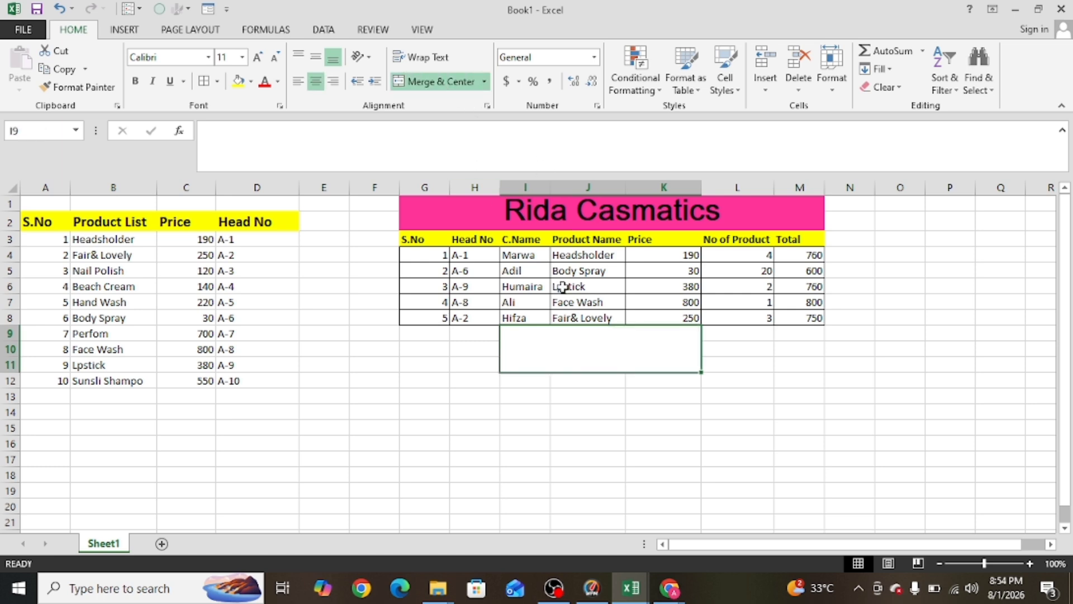
{"action": "type", "text": "G"}
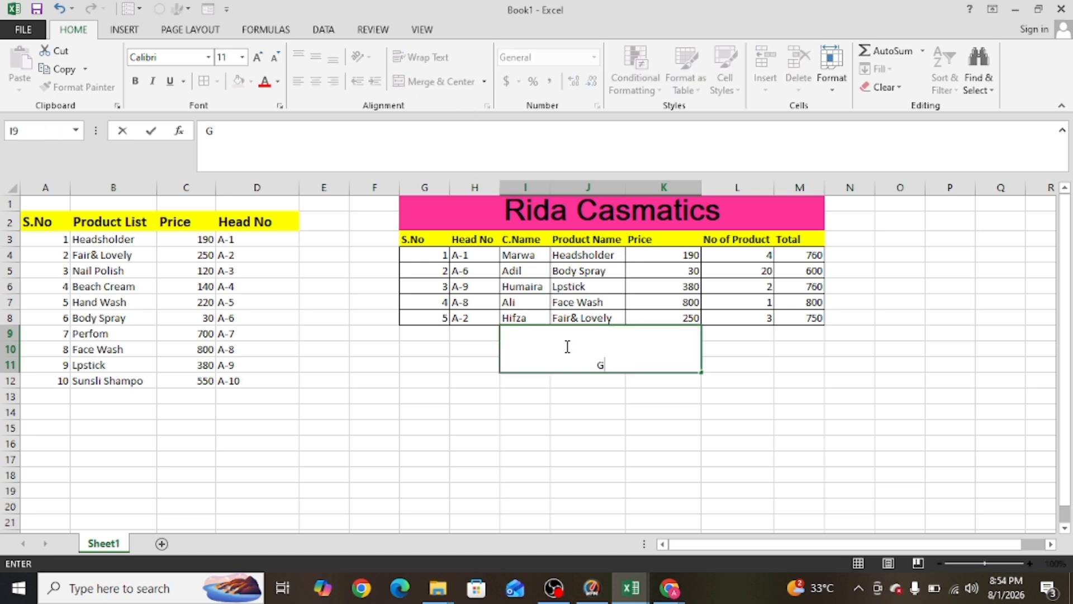
{"action": "type", "text": ".Total"}
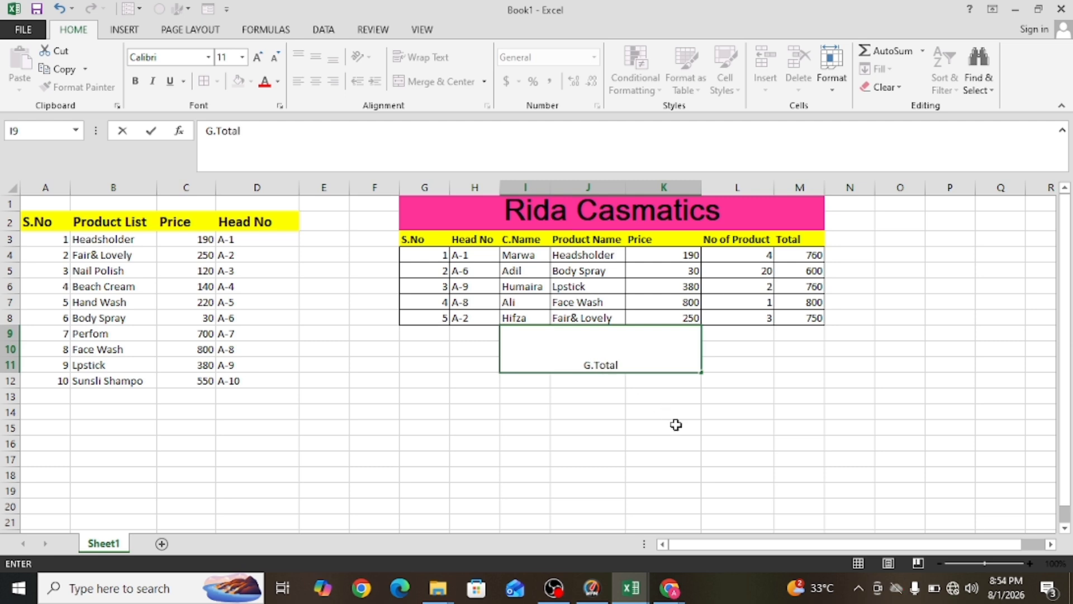
{"action": "left_click", "coordinate": [676, 425]}
Increase the font size of the G.Total label to 24
{"action": "left_click", "coordinate": [615, 358]}
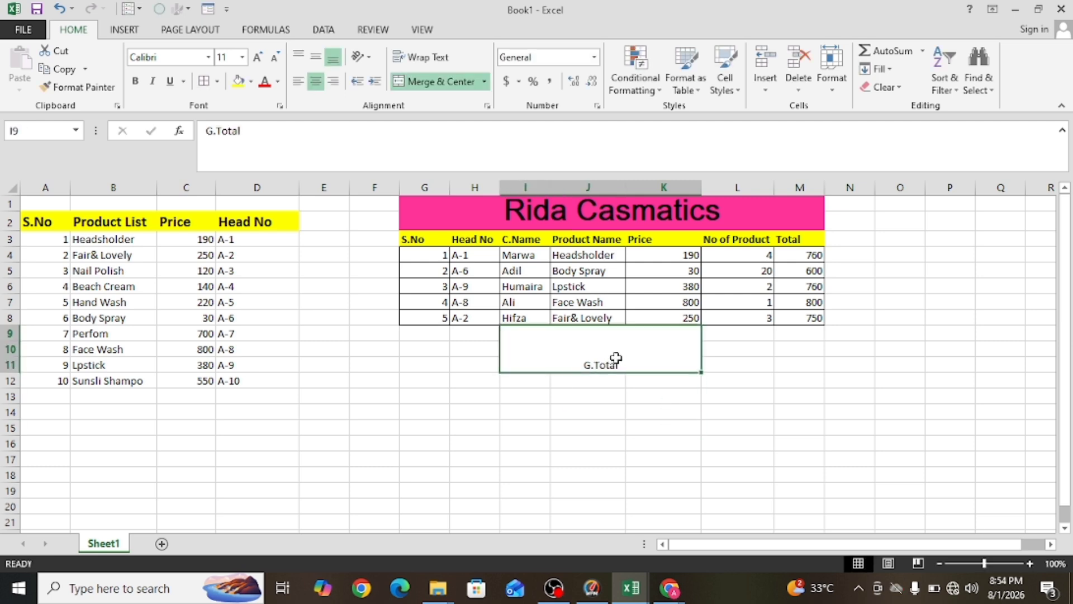
{"action": "left_click", "coordinate": [255, 61]}
{"action": "left_click", "coordinate": [255, 61]}
{"action": "left_click", "coordinate": [255, 62]}
{"action": "left_click", "coordinate": [255, 62]}
{"action": "left_click", "coordinate": [255, 62]}
{"action": "left_click", "coordinate": [255, 61]}
{"action": "left_click", "coordinate": [255, 62]}
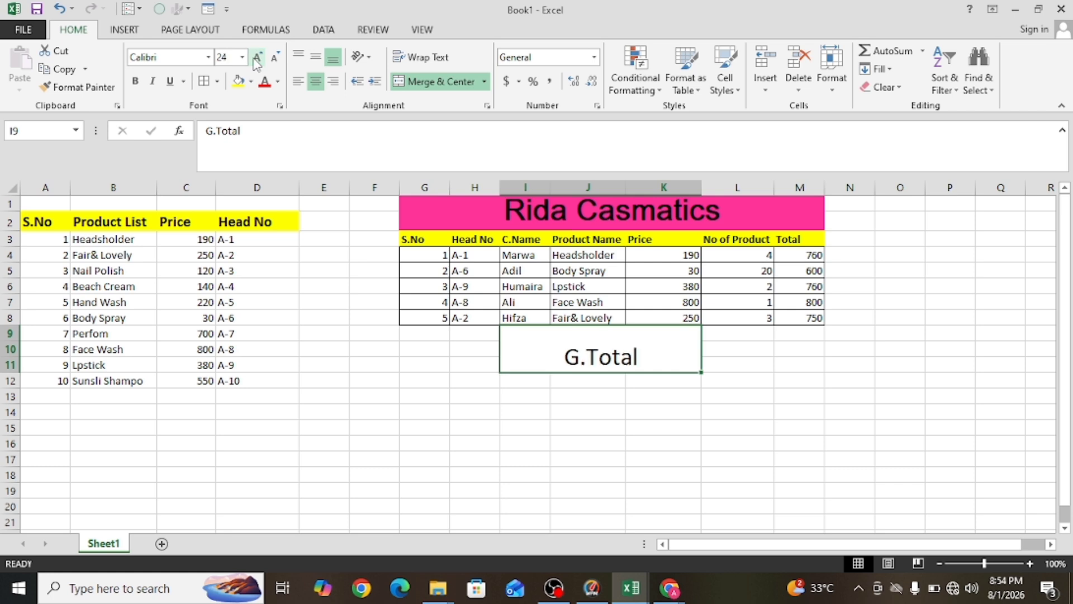
Fill the G.Total cell with dark gray and make its label vertically centered and bold
{"action": "left_click", "coordinate": [251, 81]}
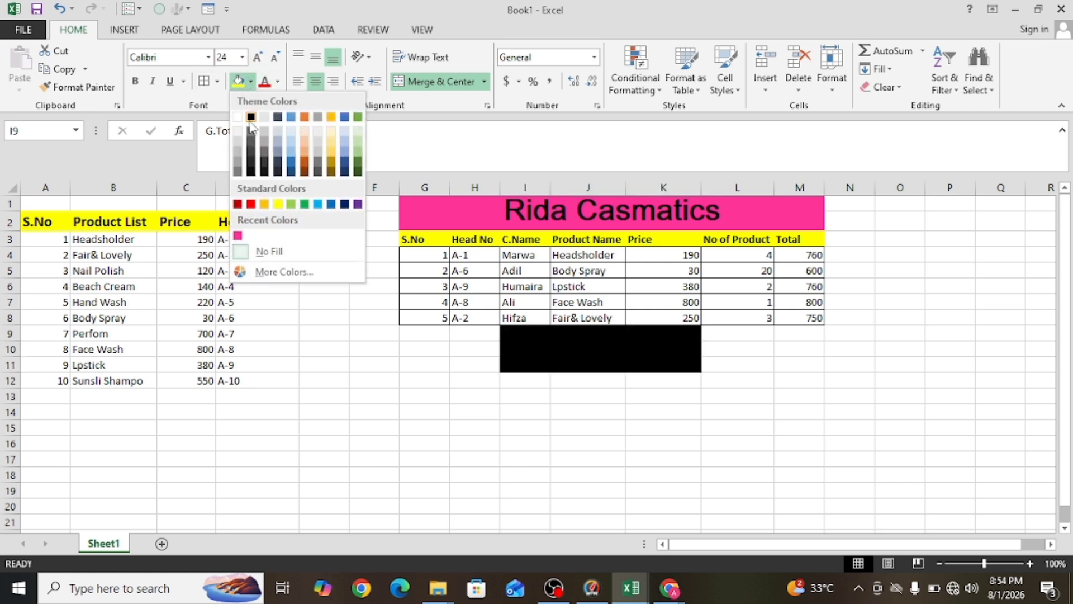
{"action": "left_click", "coordinate": [238, 167]}
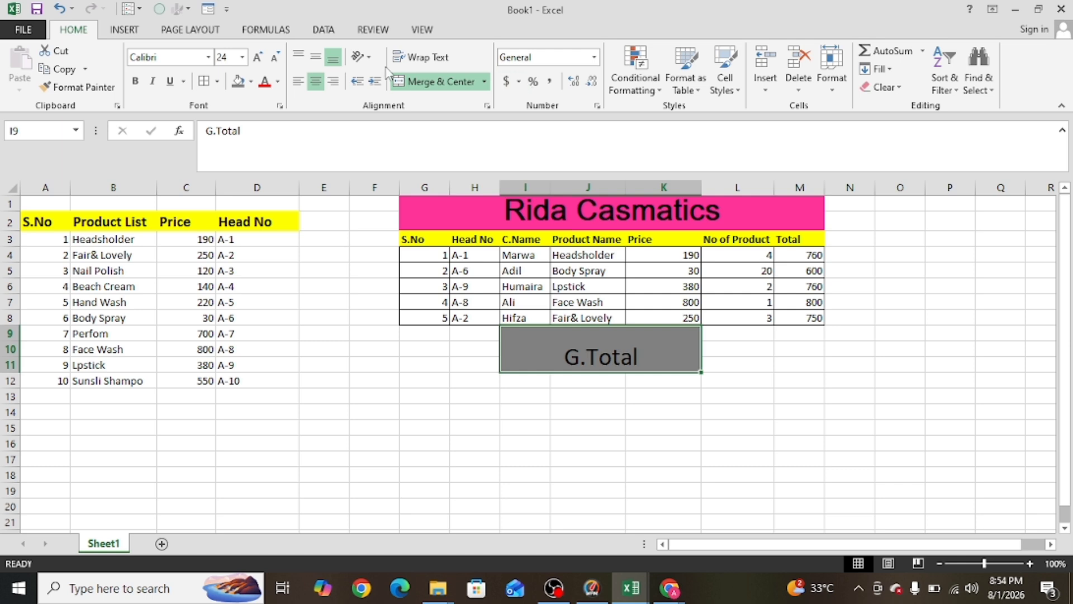
{"action": "left_click", "coordinate": [316, 56]}
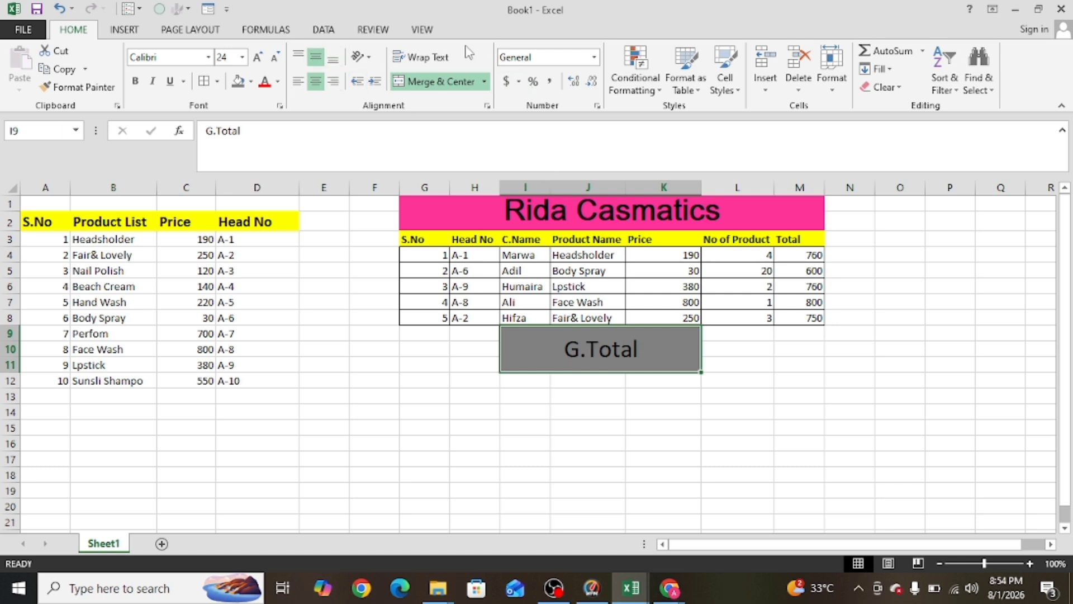
{"action": "left_click", "coordinate": [135, 81]}
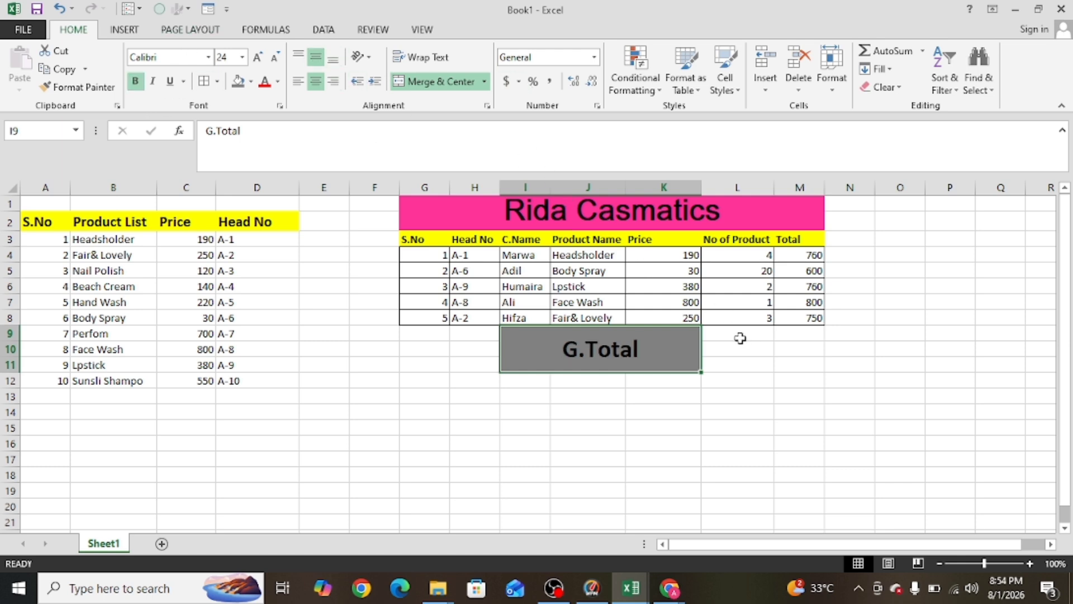
Merge and center cells L9:M11 and put a thick box border around both the merged cell and the G.Total cell
{"action": "left_click_drag", "start_coordinate": [727, 334], "coordinate": [794, 359]}
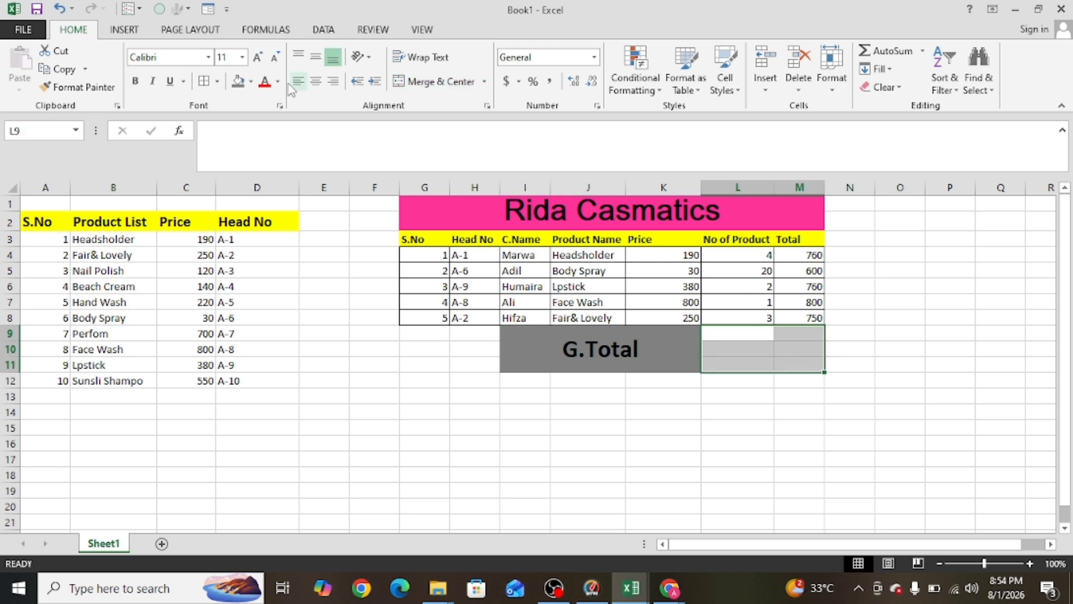
{"action": "left_click", "coordinate": [436, 81]}
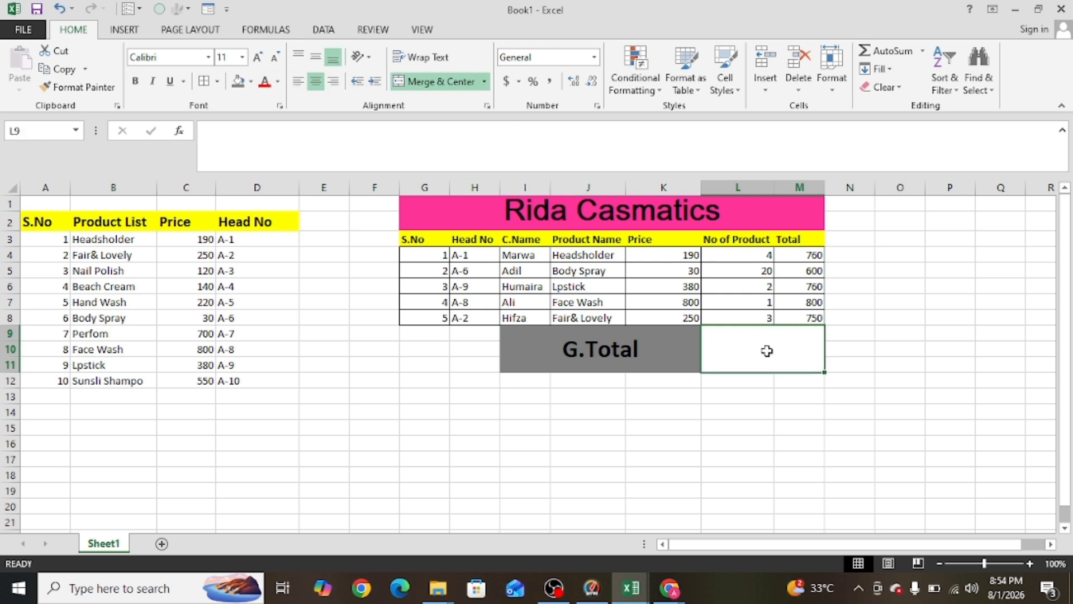
{"action": "left_click", "coordinate": [218, 81]}
{"action": "left_click", "coordinate": [271, 249]}
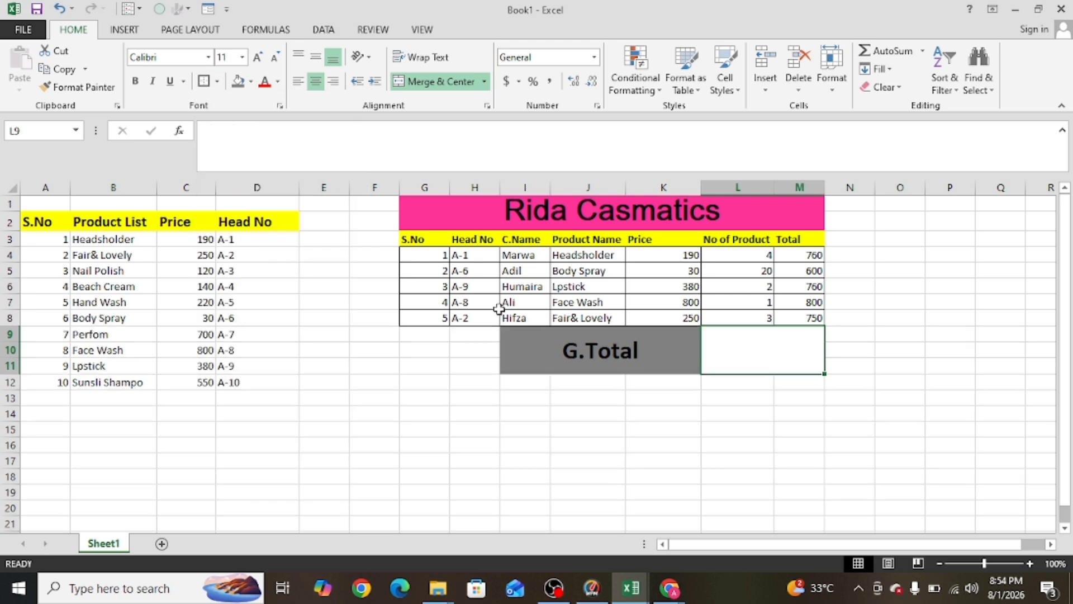
{"action": "left_click", "coordinate": [543, 337]}
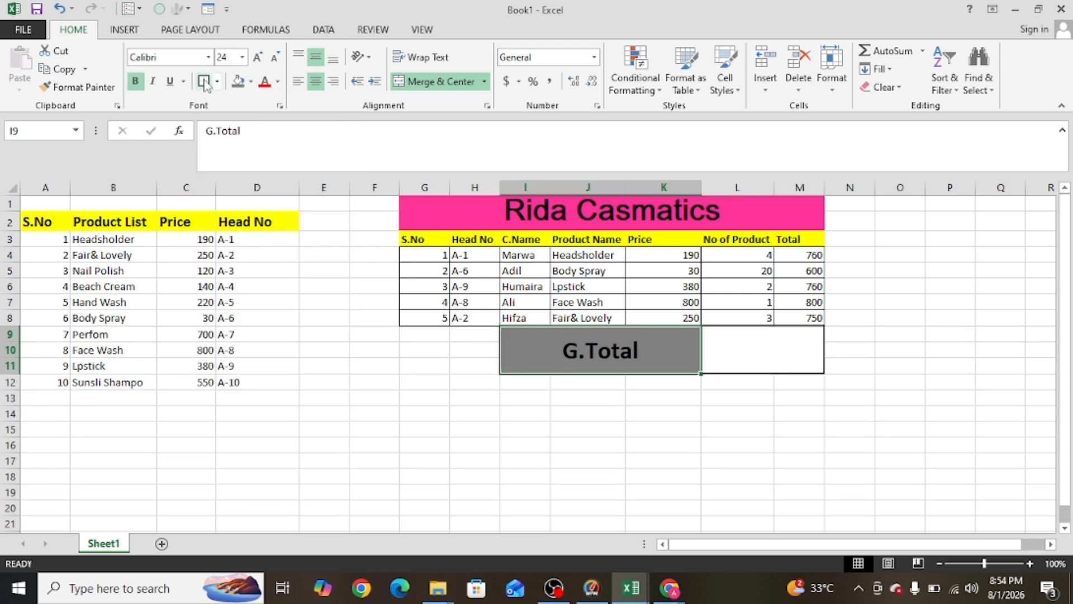
{"action": "left_click", "coordinate": [751, 366]}
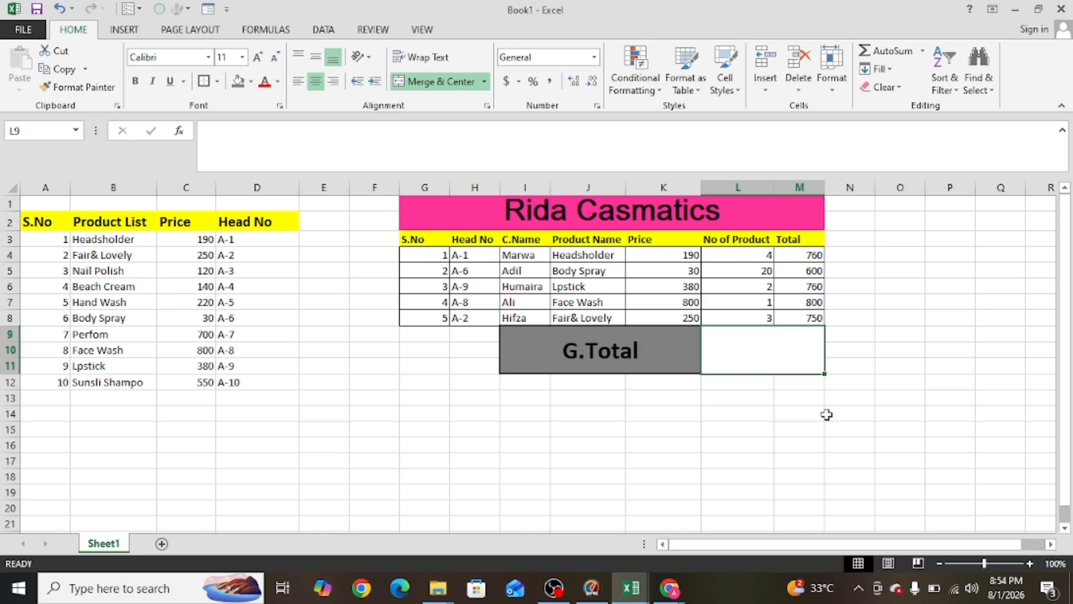
Enter the formula =SUM(M4:M8) in the merged cell L9 beside the G.Total label
{"action": "left_click", "coordinate": [1030, 564]}
{"action": "left_click", "coordinate": [1030, 563]}
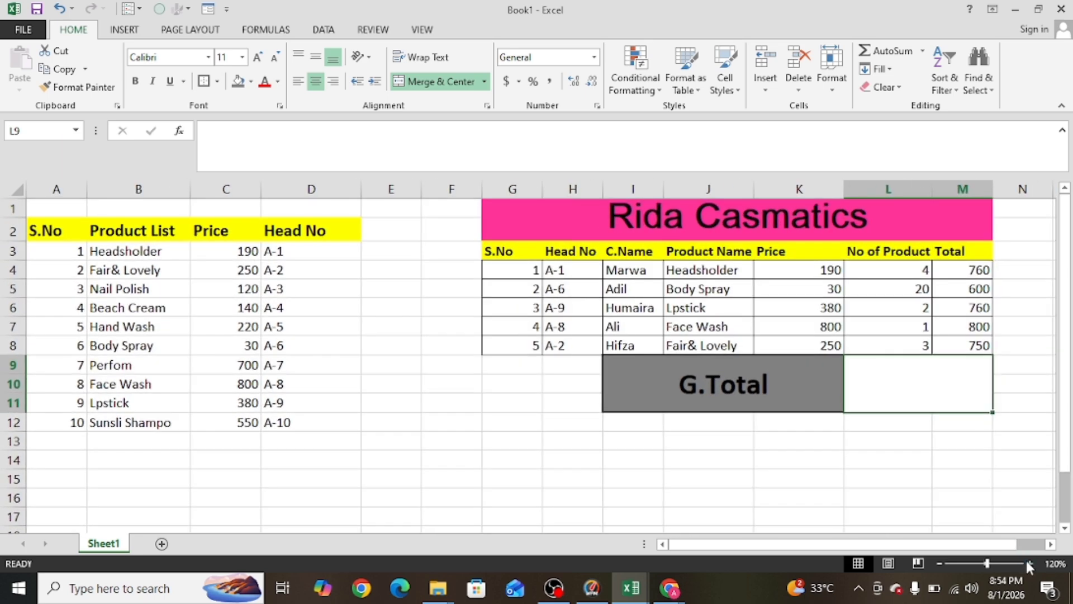
{"action": "double_click", "coordinate": [901, 389]}
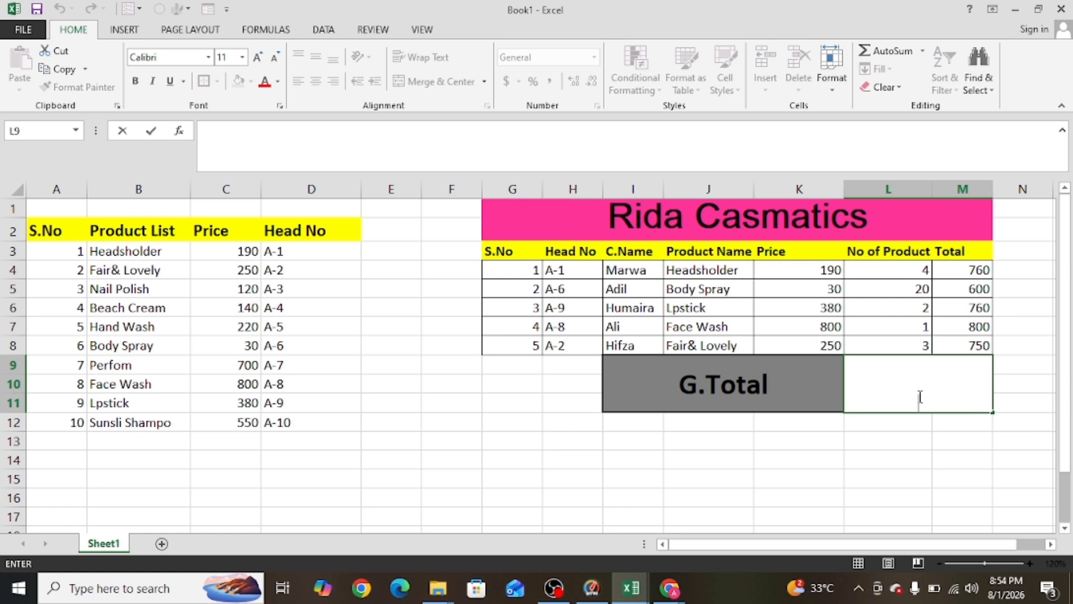
{"action": "type", "text": "="}
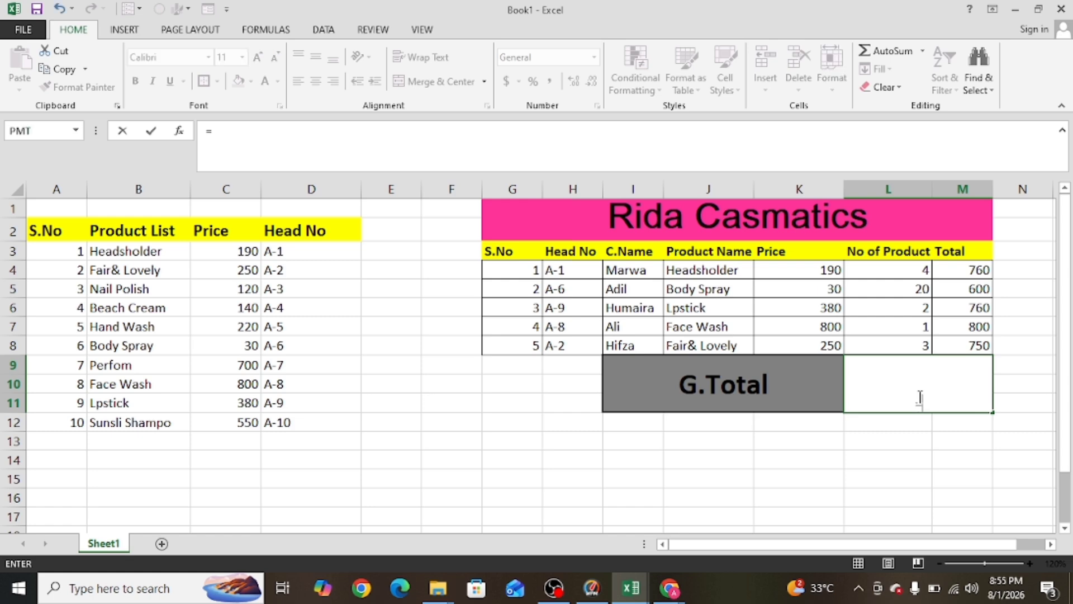
{"action": "type", "text": "sum"}
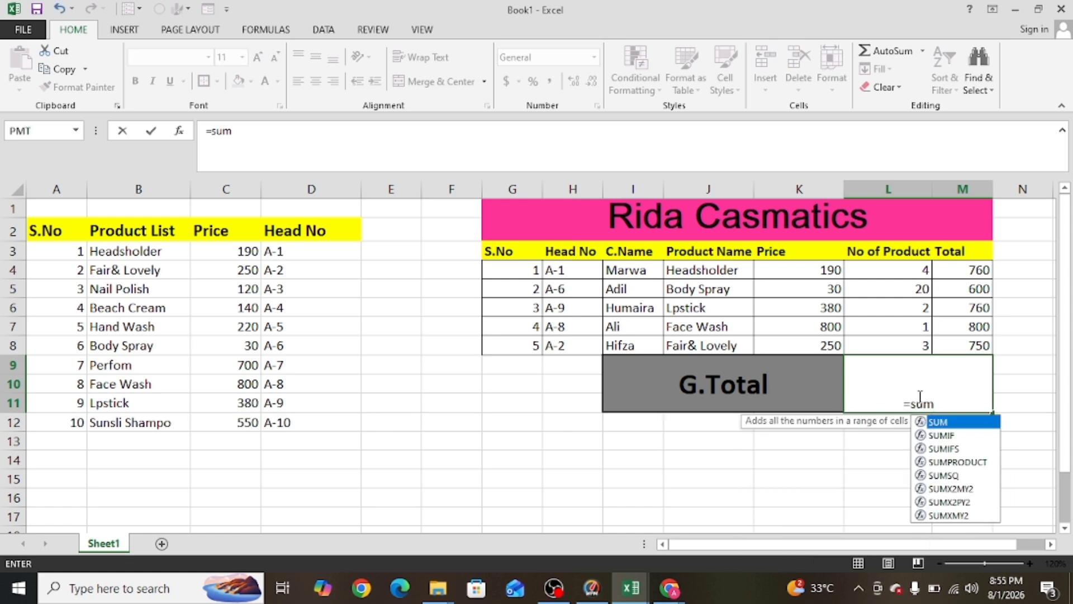
{"action": "type", "text": "("}
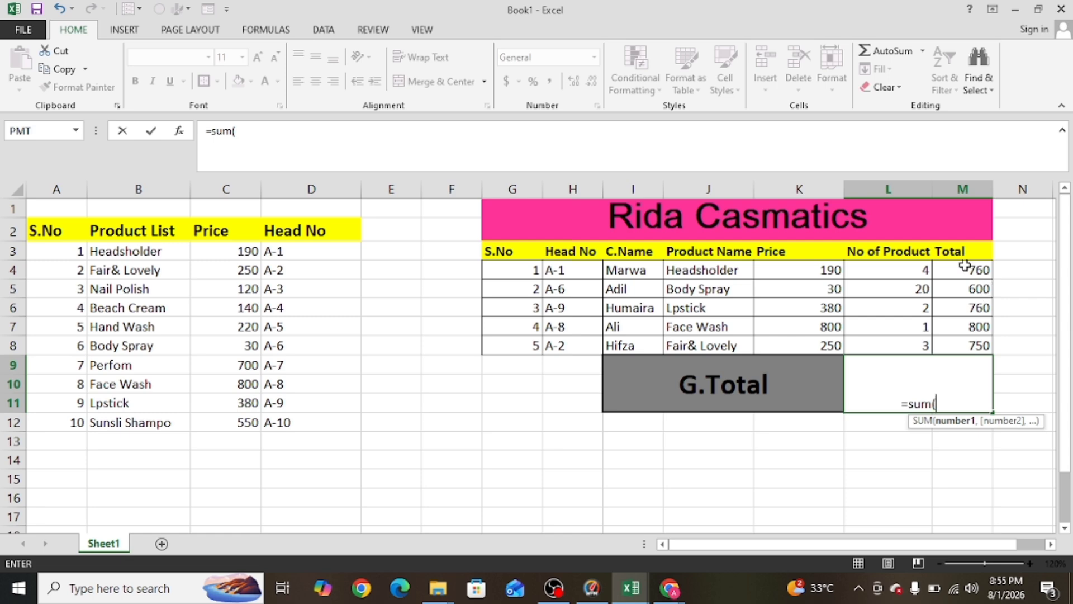
{"action": "left_click_drag", "start_coordinate": [966, 268], "coordinate": [968, 348]}
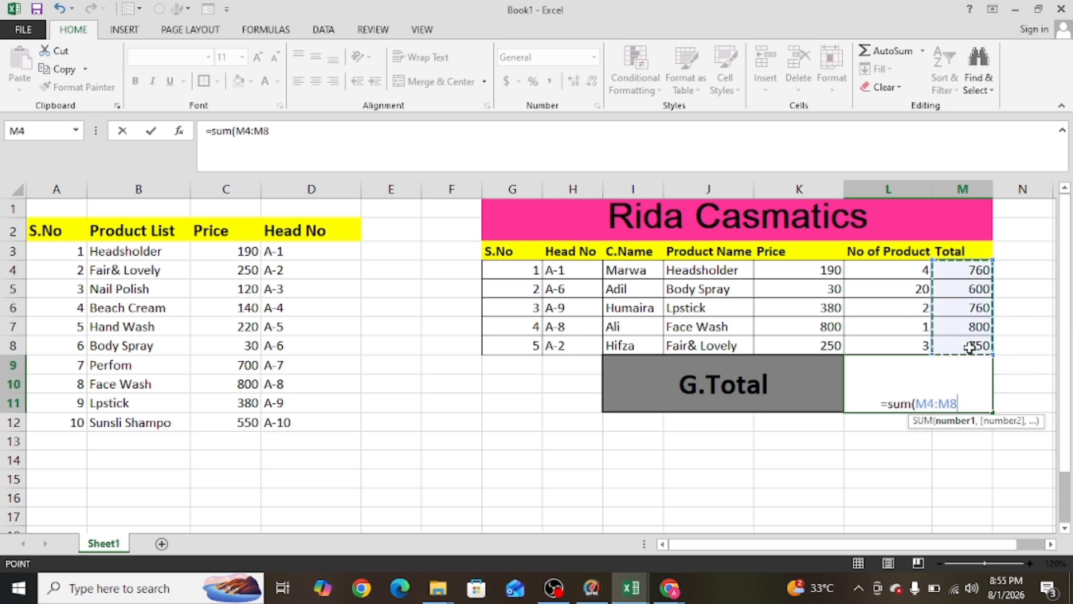
{"action": "type", "text": ")"}
{"action": "left_click", "coordinate": [923, 478]}
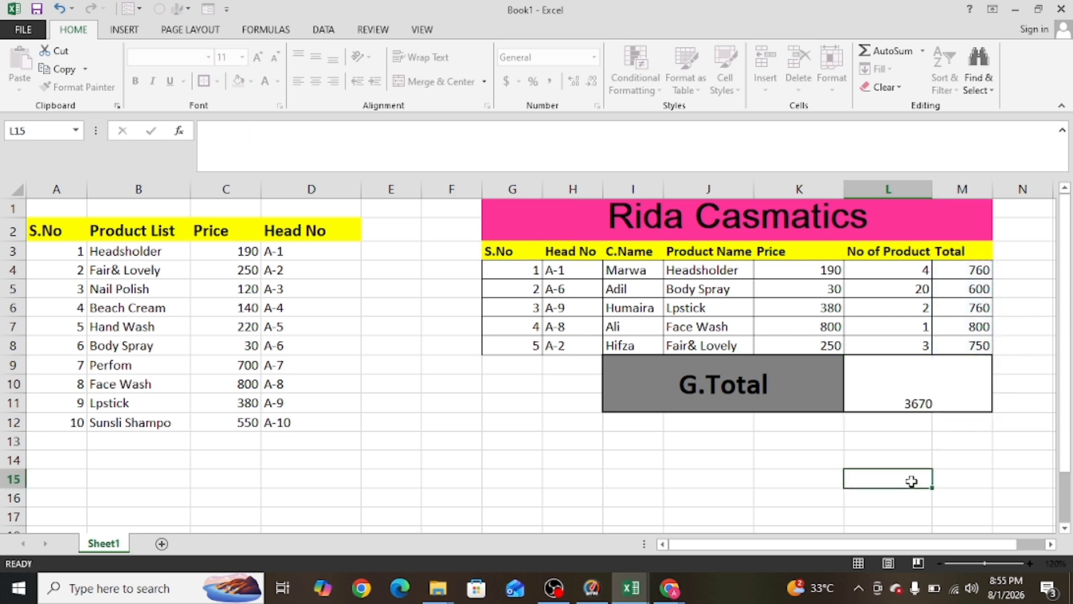
Enlarge the grand total value in L9 to font size 26, make it bold and center it vertically
{"action": "left_click", "coordinate": [928, 391]}
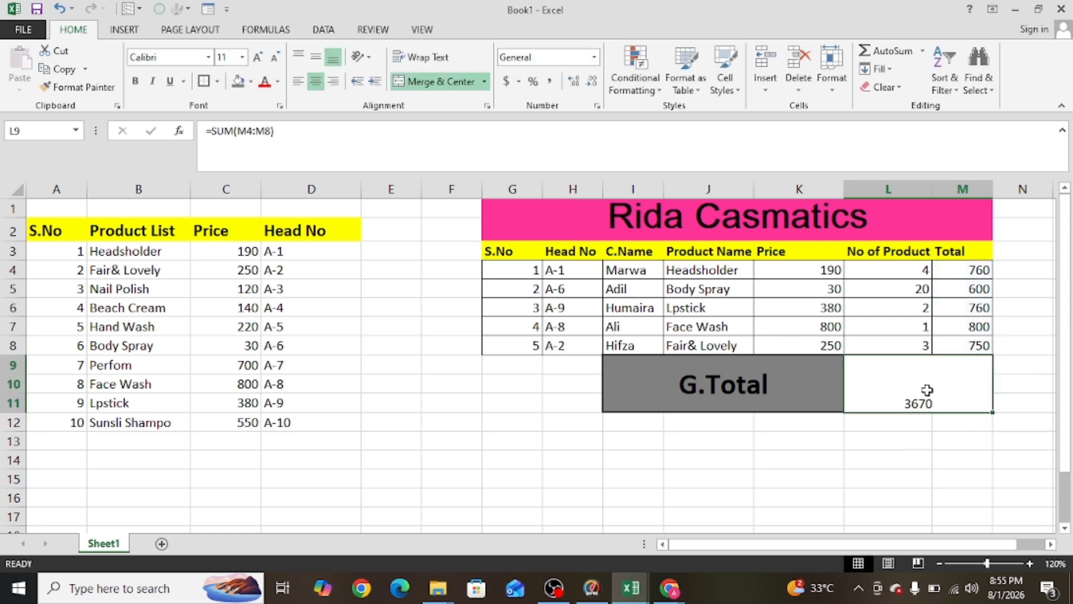
{"action": "left_click", "coordinate": [257, 58]}
{"action": "left_click", "coordinate": [258, 58]}
{"action": "left_click", "coordinate": [258, 58]}
{"action": "left_click", "coordinate": [258, 58]}
{"action": "left_click", "coordinate": [258, 59]}
{"action": "left_click", "coordinate": [257, 58]}
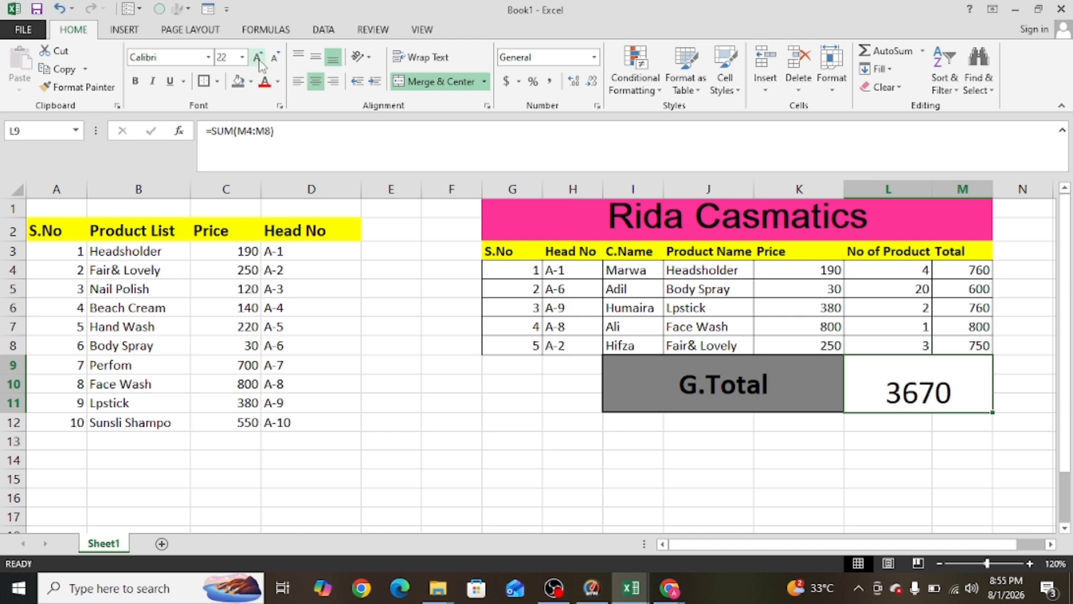
{"action": "left_click", "coordinate": [134, 81]}
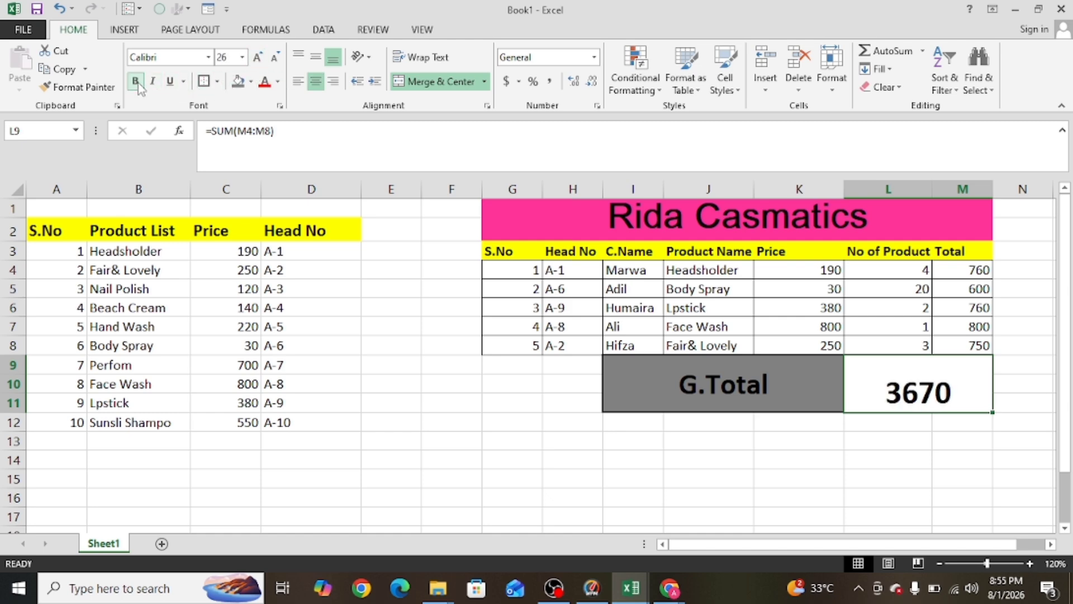
{"action": "left_click", "coordinate": [316, 57]}
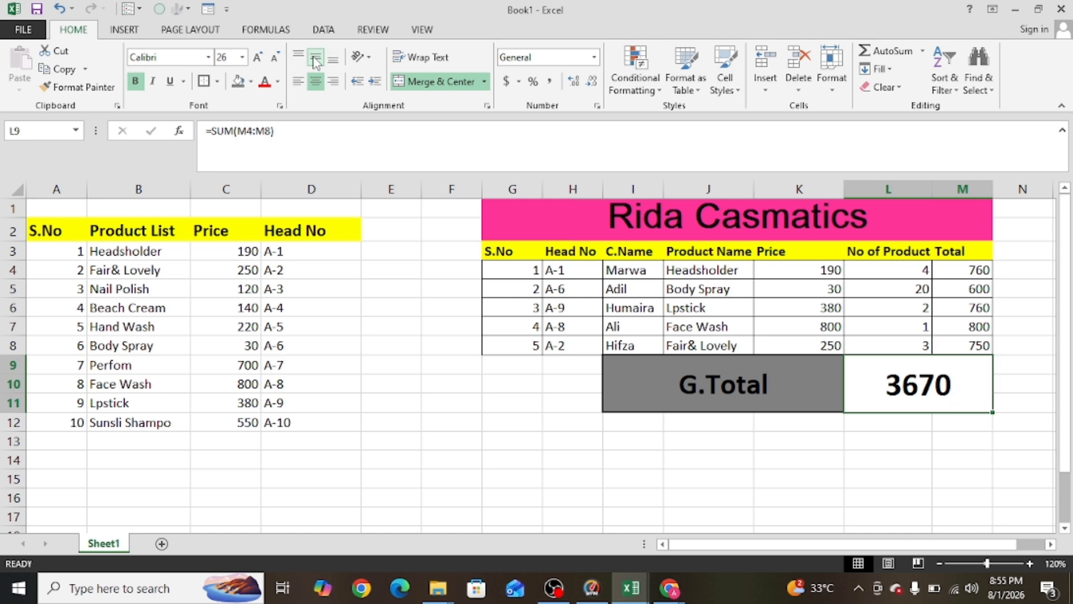
Format the grand total in L9 with a thousands separator and no decimal places
{"action": "left_click", "coordinate": [551, 81]}
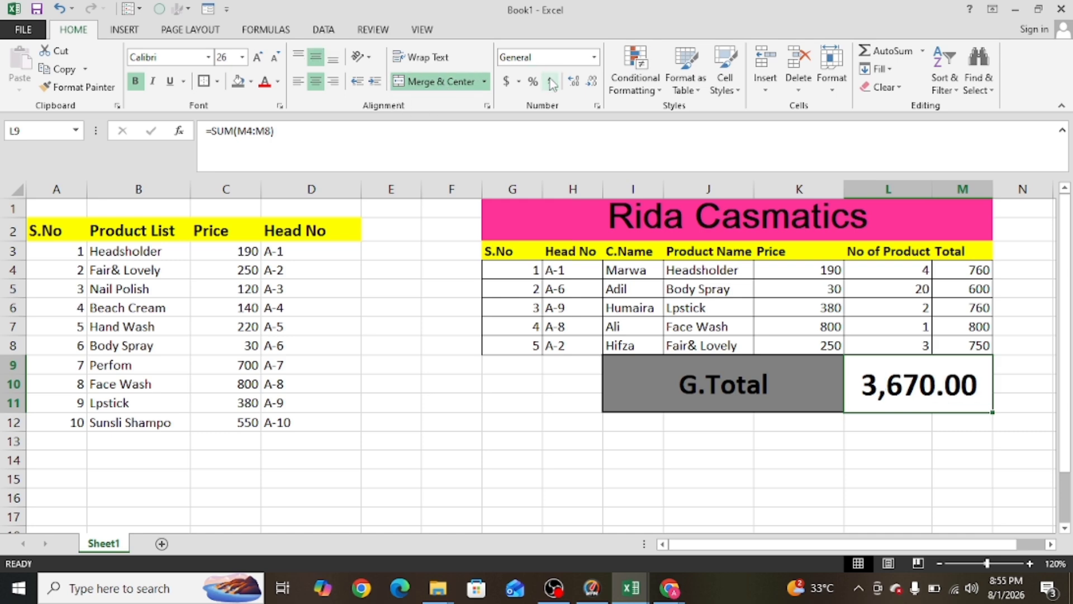
{"action": "left_click", "coordinate": [592, 81]}
{"action": "left_click", "coordinate": [593, 81]}
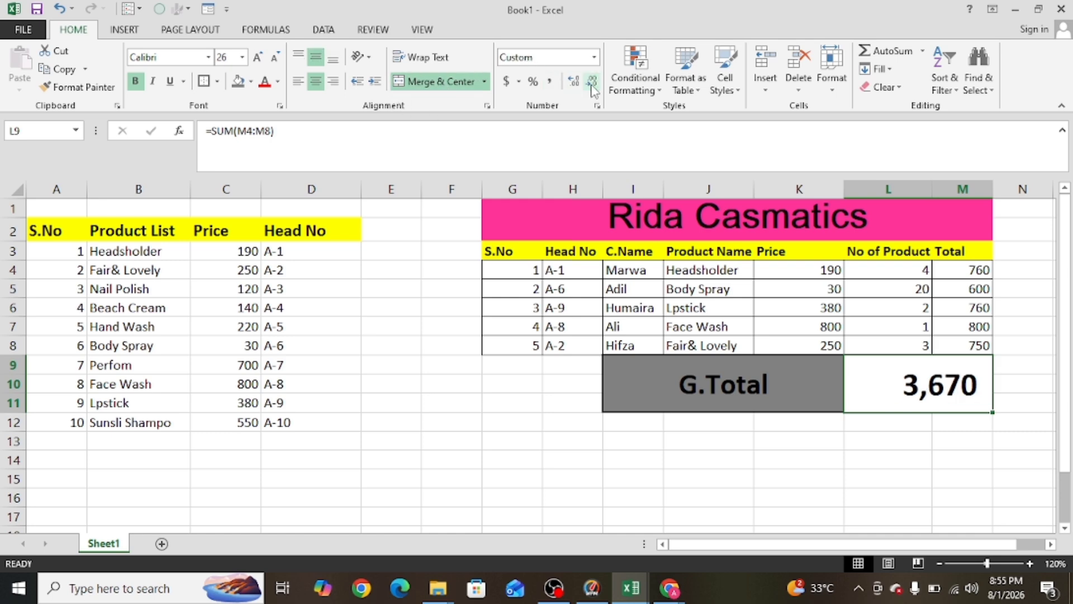
{"action": "left_click", "coordinate": [762, 473]}
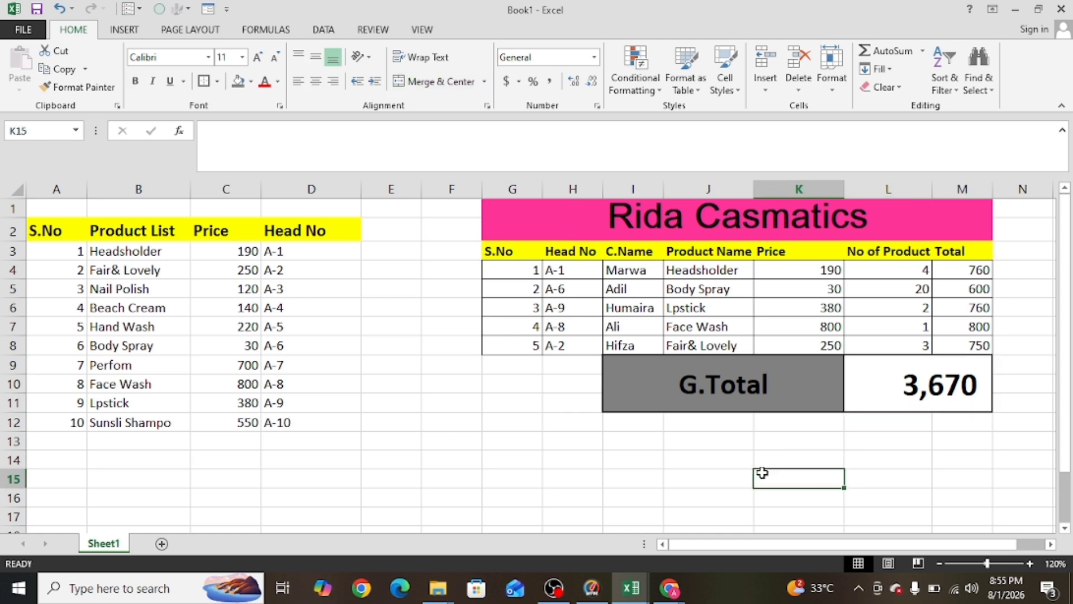